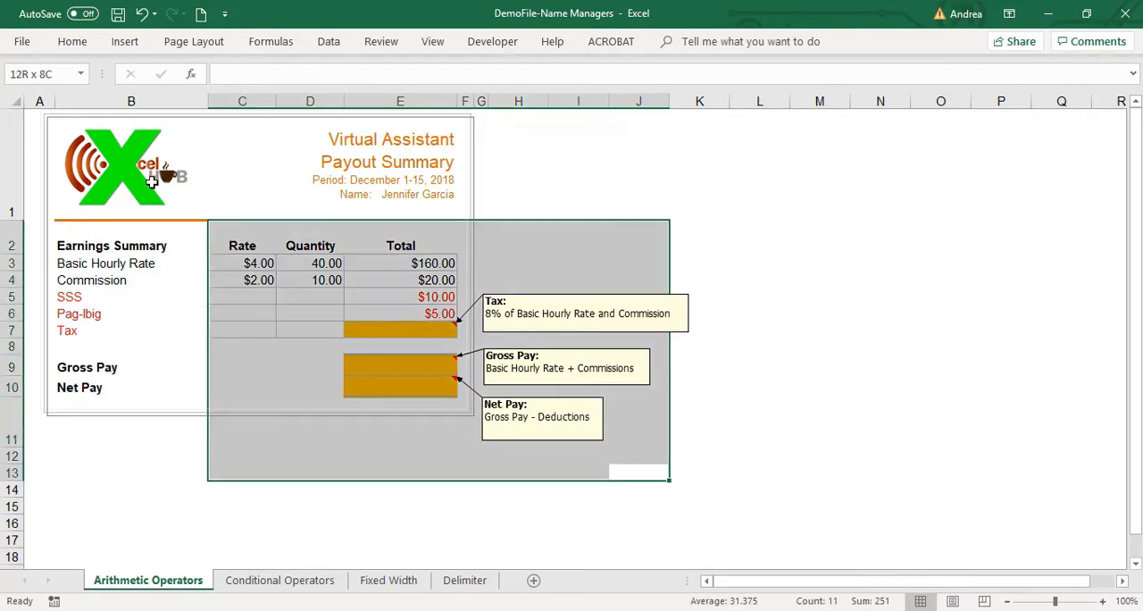
Examine the existing entries in the Total column, from the Basic Hourly Rate and Commission rows to the Tax cell.
{"action": "left_click", "coordinate": [417, 327]}
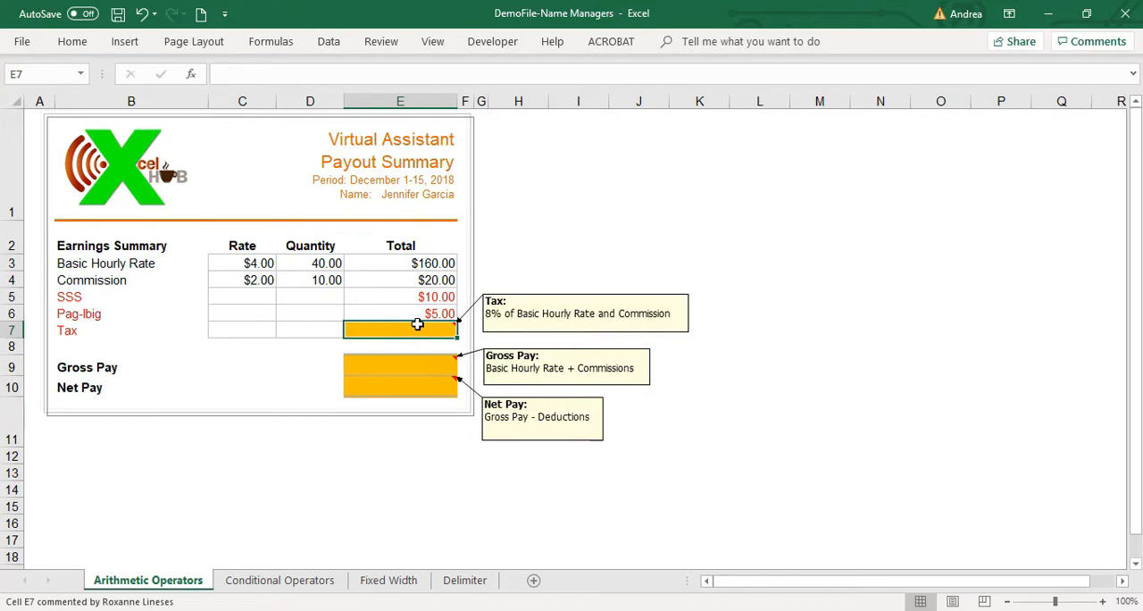
{"action": "key", "text": "Up"}
{"action": "key", "text": "Up"}
{"action": "key", "text": "Up"}
{"action": "key", "text": "Up"}
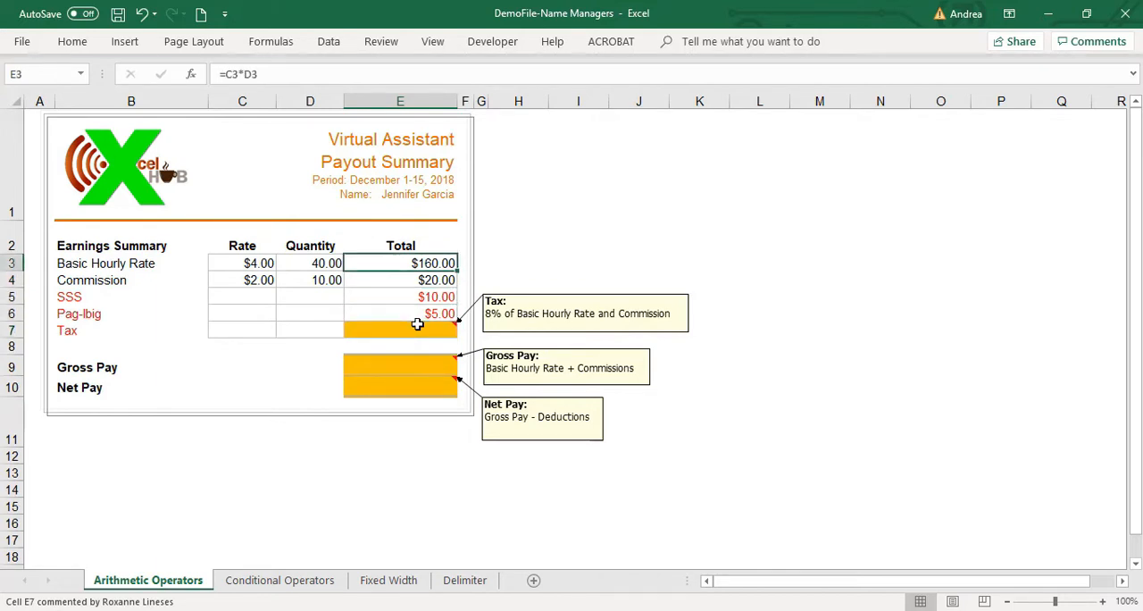
{"action": "key", "text": "Down"}
{"action": "key", "text": "Up"}
{"action": "key", "text": "Down"}
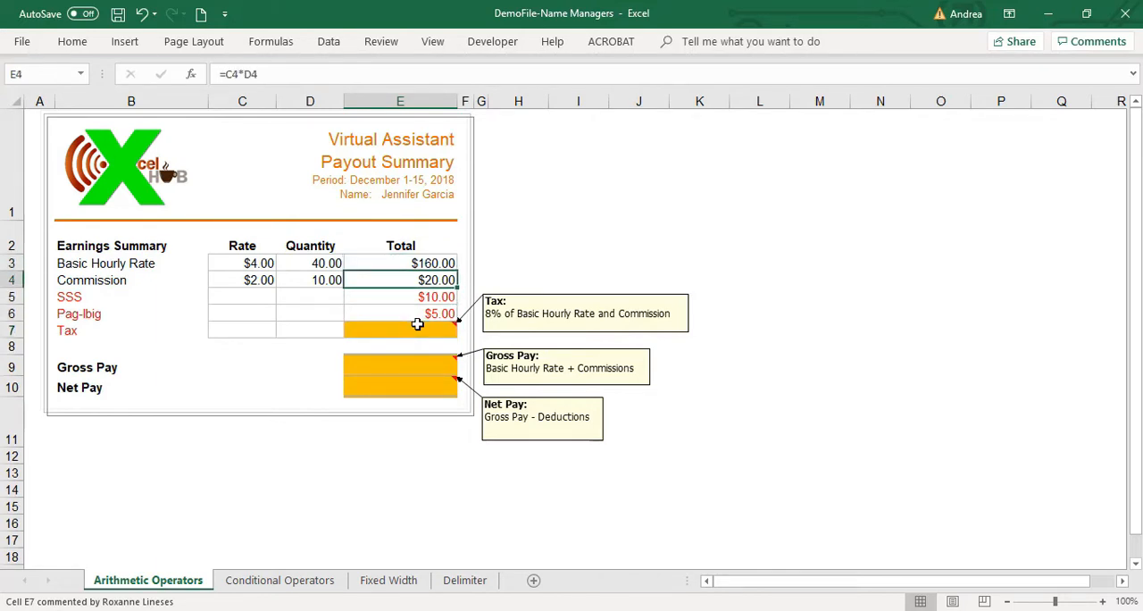
{"action": "key", "text": "Down"}
{"action": "key", "text": "Up"}
{"action": "key", "text": "Up"}
{"action": "key", "text": "Down"}
{"action": "key", "text": "Down"}
{"action": "key", "text": "Down"}
{"action": "key", "text": "Down"}
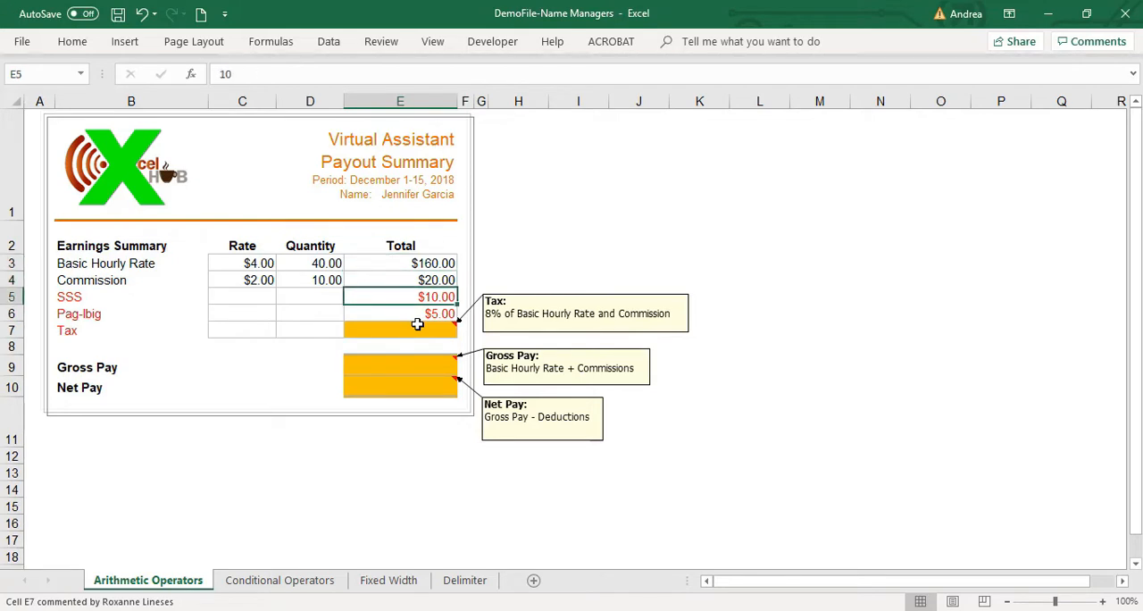
Enter =SUM(E3:E4) in the Tax cell E7 to add the Basic Hourly Rate and Commission totals.
{"action": "type", "text": "="}
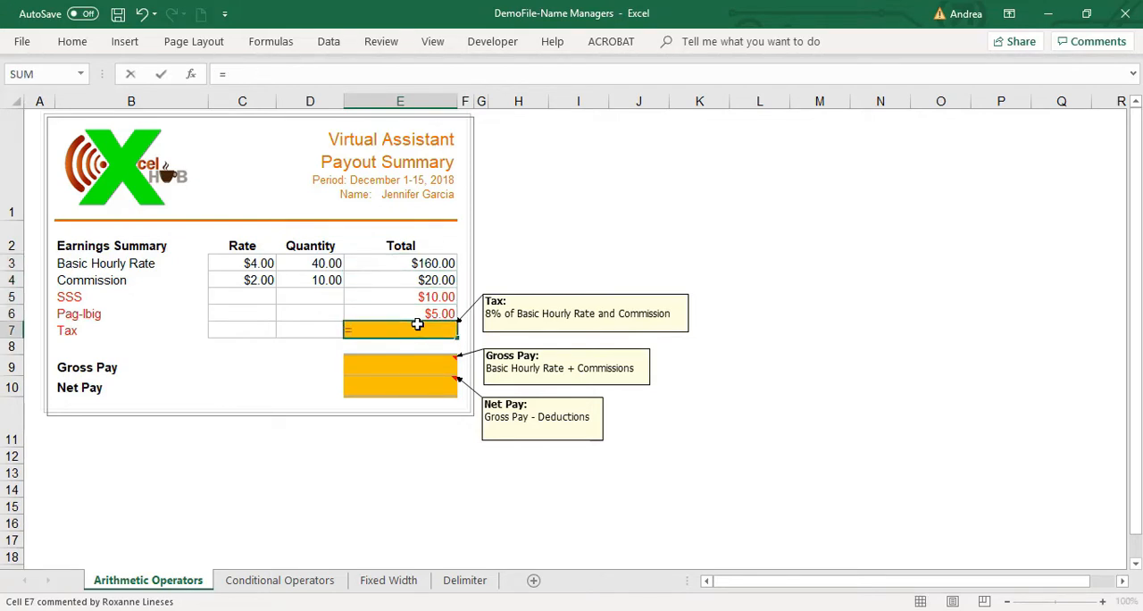
{"action": "type", "text": "sum("}
{"action": "key", "text": "Up"}
{"action": "key", "text": "Up"}
{"action": "key", "text": "Up"}
{"action": "key", "text": "Up"}
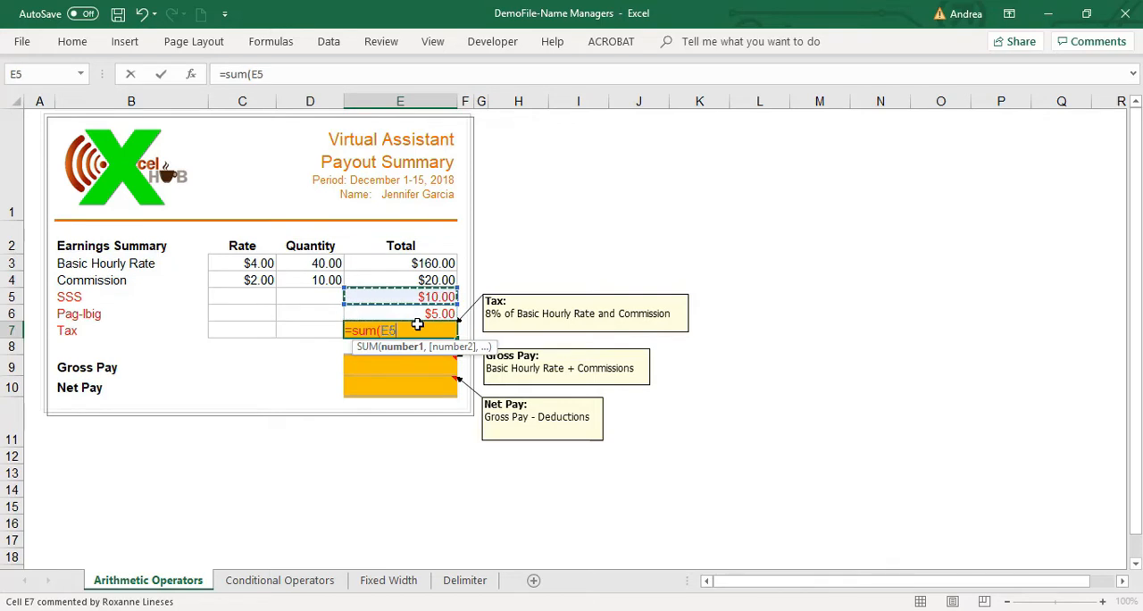
{"action": "key", "text": "shift+Down"}
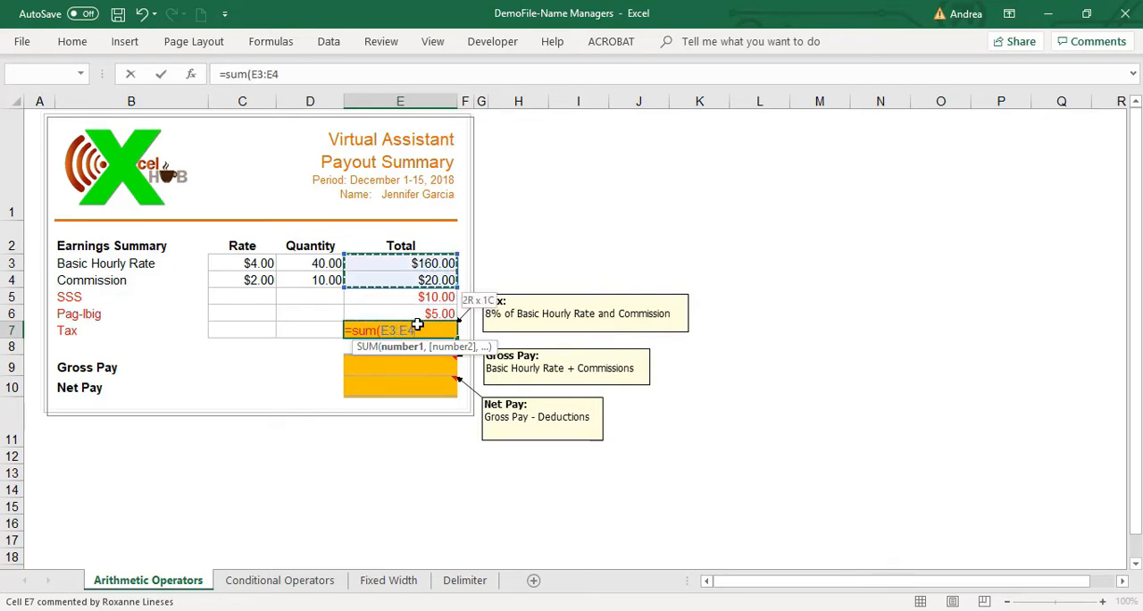
{"action": "type", "text": ")"}
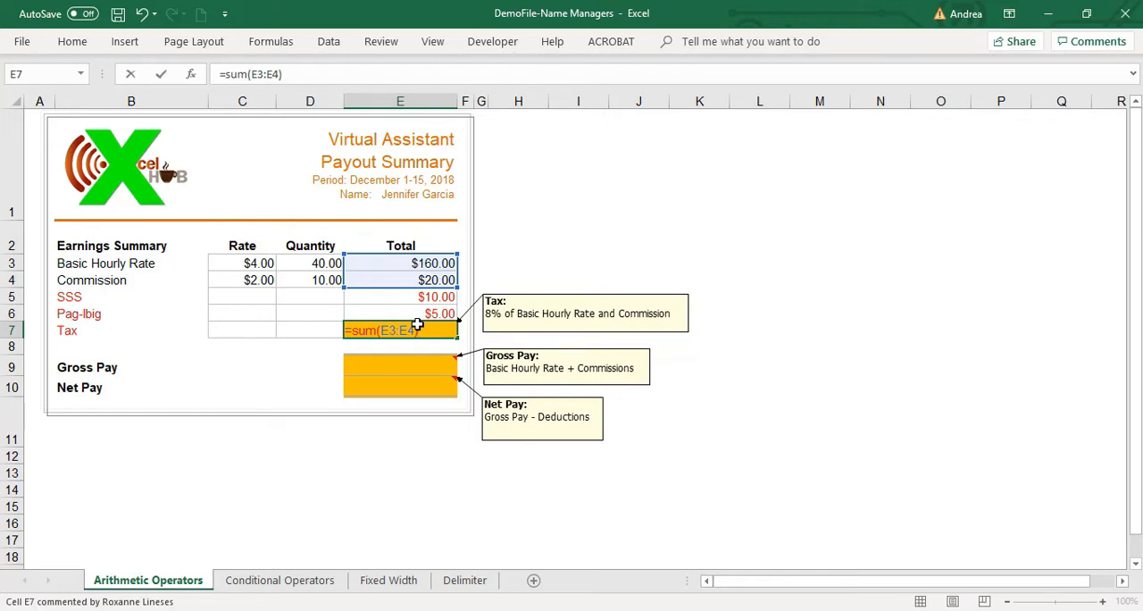
{"action": "key", "text": "Return"}
{"action": "key", "text": "Up"}
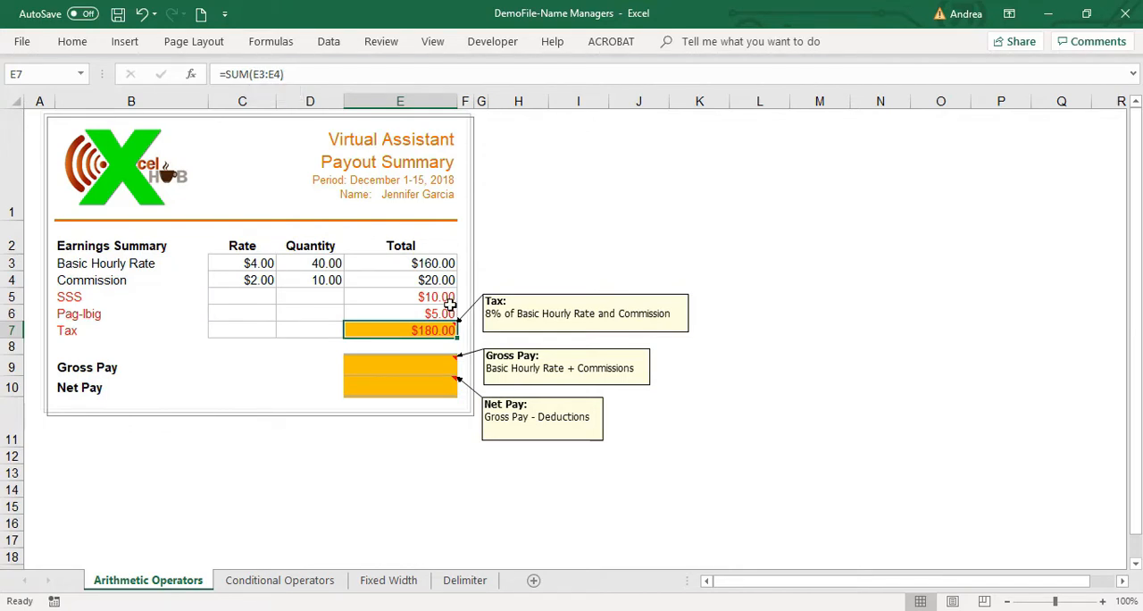
Replace the formula in Tax cell E7 with =E3+E4.
{"action": "type", "text": "="}
{"action": "key", "text": "Up"}
{"action": "key", "text": "Up"}
{"action": "key", "text": "Up"}
{"action": "key", "text": "Up"}
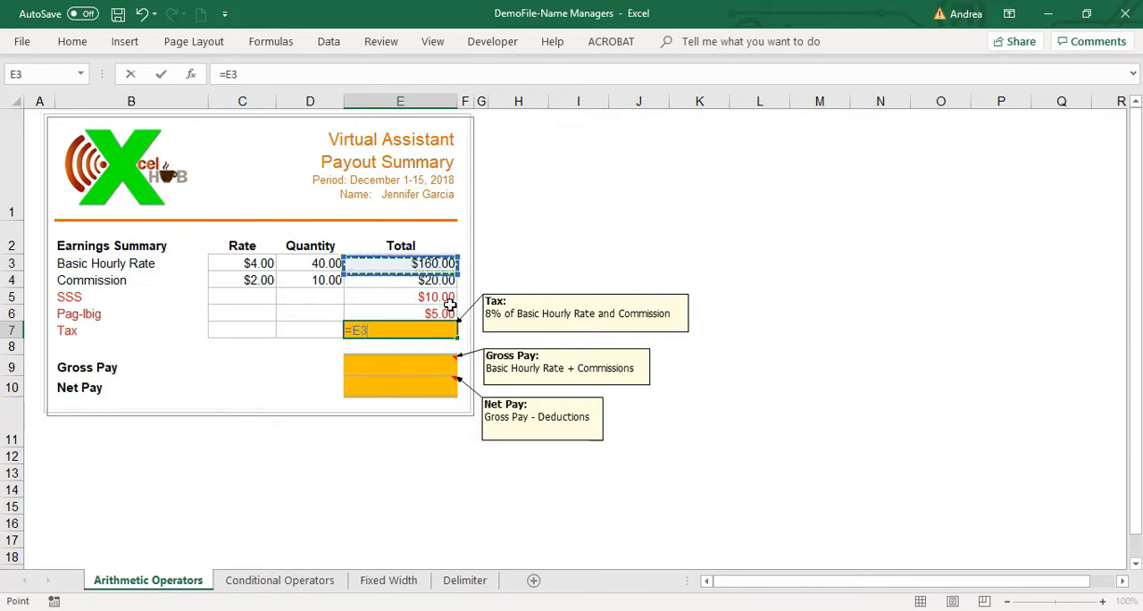
{"action": "type", "text": "+"}
{"action": "key", "text": "Up"}
{"action": "key", "text": "Up"}
{"action": "key", "text": "Up"}
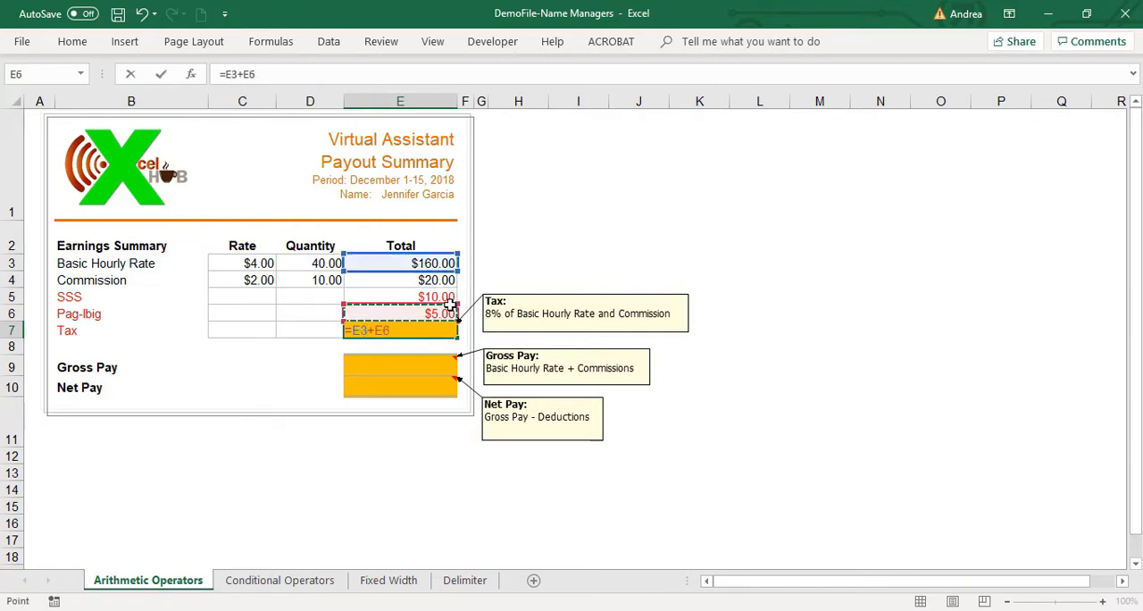
{"action": "key", "text": "Return"}
{"action": "key", "text": "Up"}
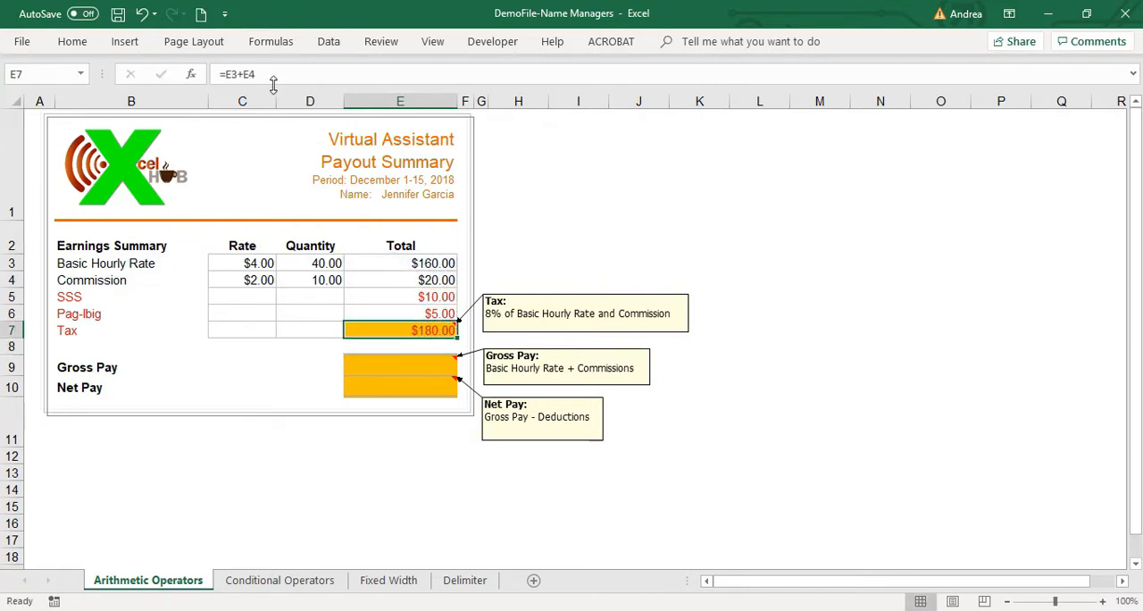
Review the cell references in the Tax formula, and clear the contents of cell E7.
{"action": "left_click_drag", "start_coordinate": [273, 77], "coordinate": [214, 68]}
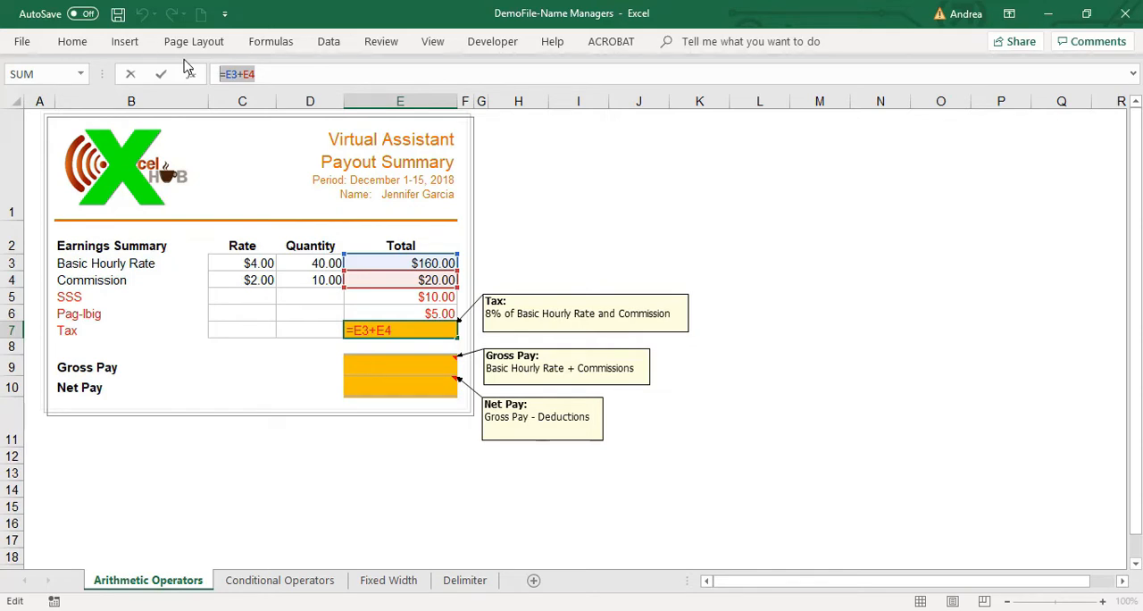
{"action": "left_click", "coordinate": [268, 74]}
{"action": "left_click_drag", "start_coordinate": [224, 74], "coordinate": [267, 78]}
{"action": "left_click", "coordinate": [268, 77]}
{"action": "key", "text": "Return"}
{"action": "key", "text": "Up"}
{"action": "key", "text": "Delete"}
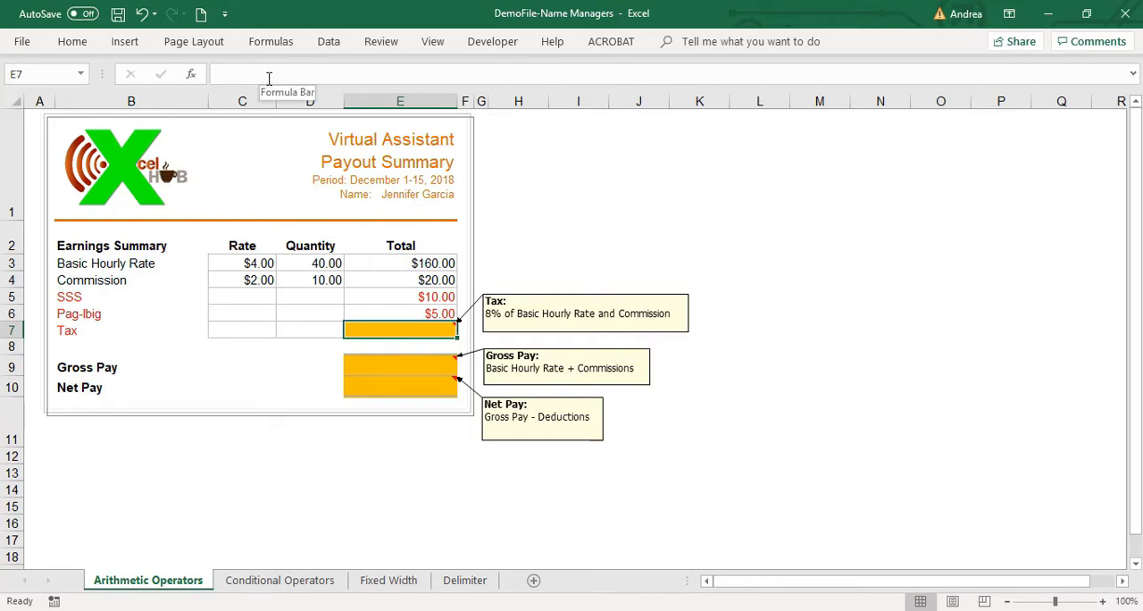
Display the full set of formula commands, and highlight column E and row 3 to trace the Basic Hourly Rate total's address.
{"action": "key", "text": "ctrl+F1"}
{"action": "left_click", "coordinate": [271, 41]}
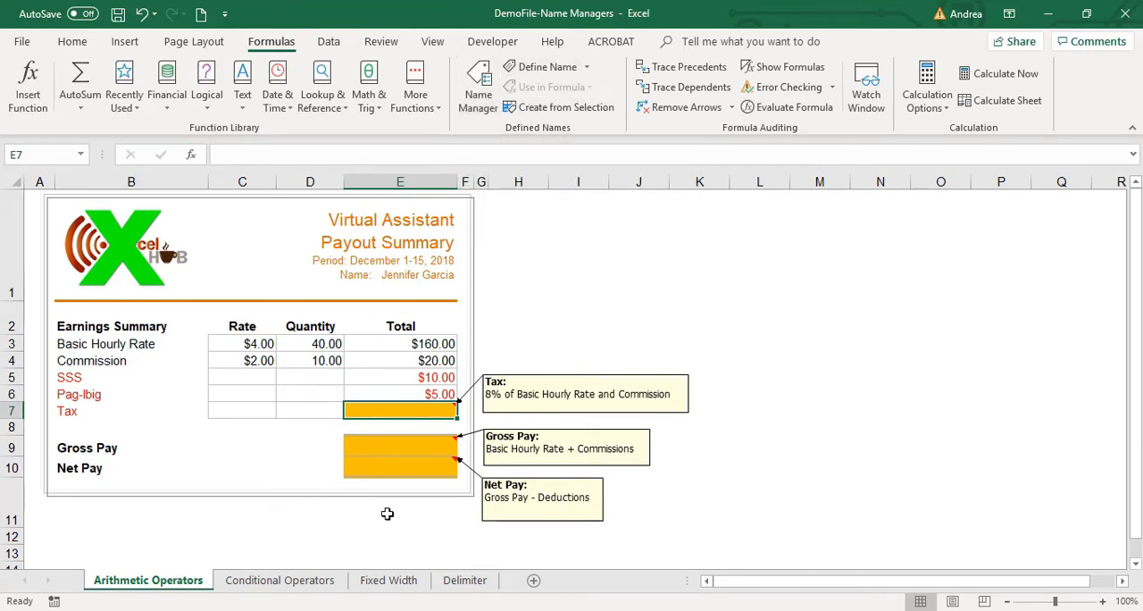
{"action": "left_click", "coordinate": [366, 496]}
{"action": "left_click", "coordinate": [386, 404]}
{"action": "left_click", "coordinate": [393, 340]}
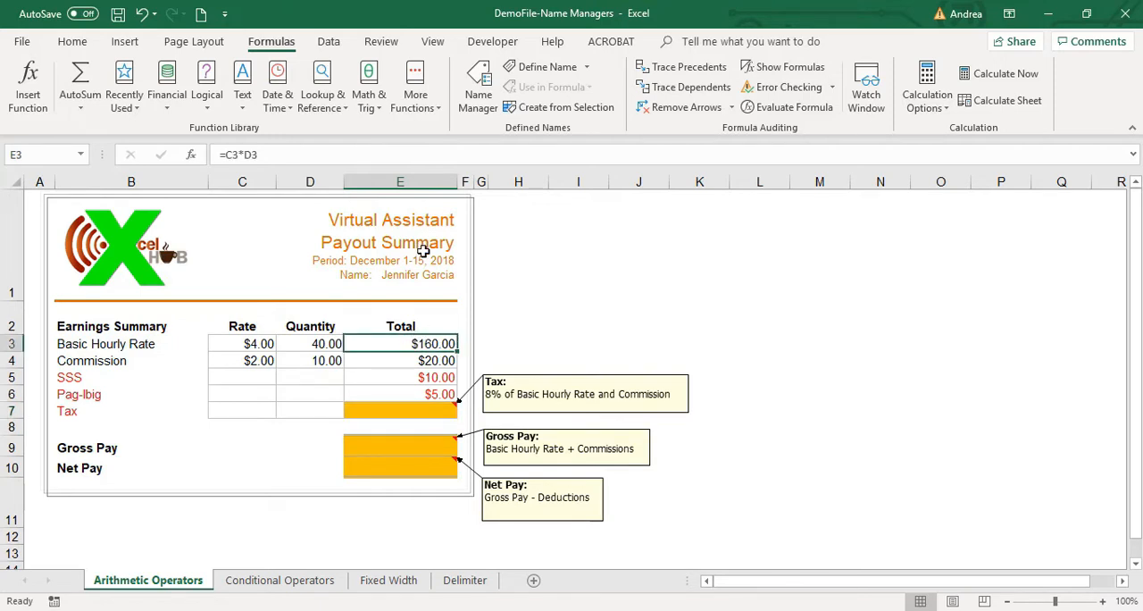
{"action": "left_click", "coordinate": [400, 182]}
{"action": "left_click", "coordinate": [7, 344]}
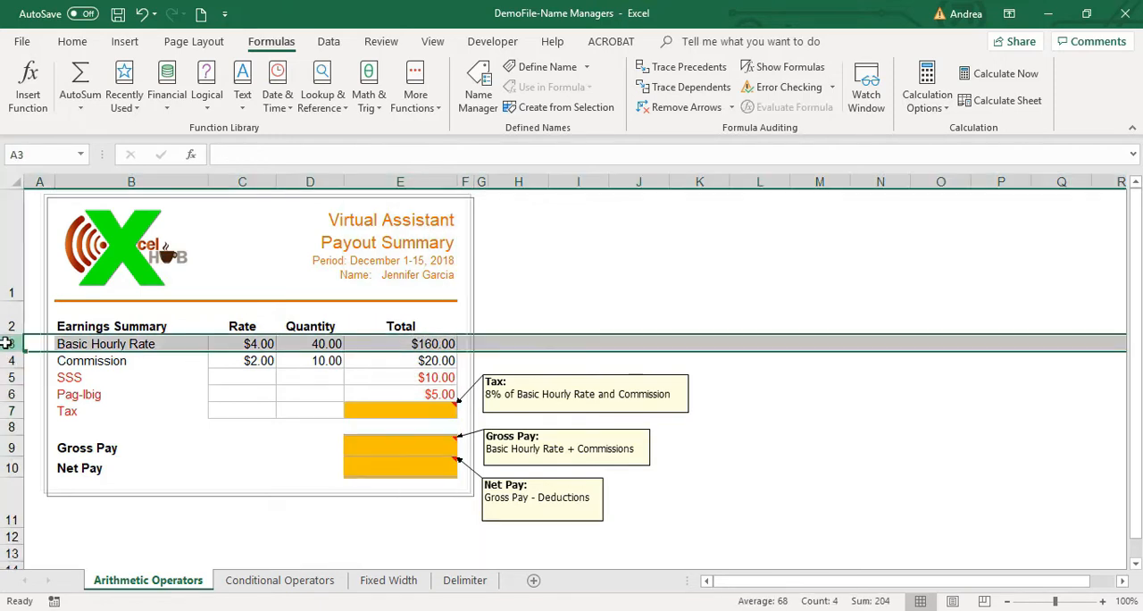
Assign the name BasicHourlyRate to the Basic Hourly Rate total in cell E3.
{"action": "left_click", "coordinate": [415, 343]}
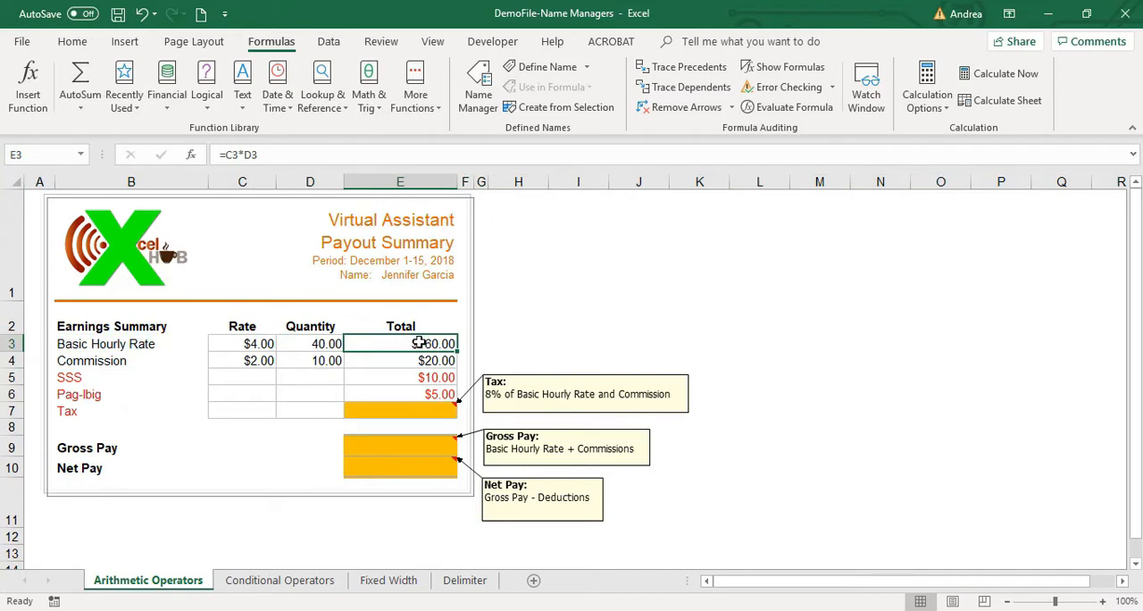
{"action": "left_click", "coordinate": [45, 157]}
{"action": "key", "text": "Escape"}
{"action": "left_click", "coordinate": [30, 158]}
{"action": "key", "text": "BackSpace"}
{"action": "type", "text": "BasicHourly"}
{"action": "type", "text": "Rate"}
{"action": "key", "text": "Return"}
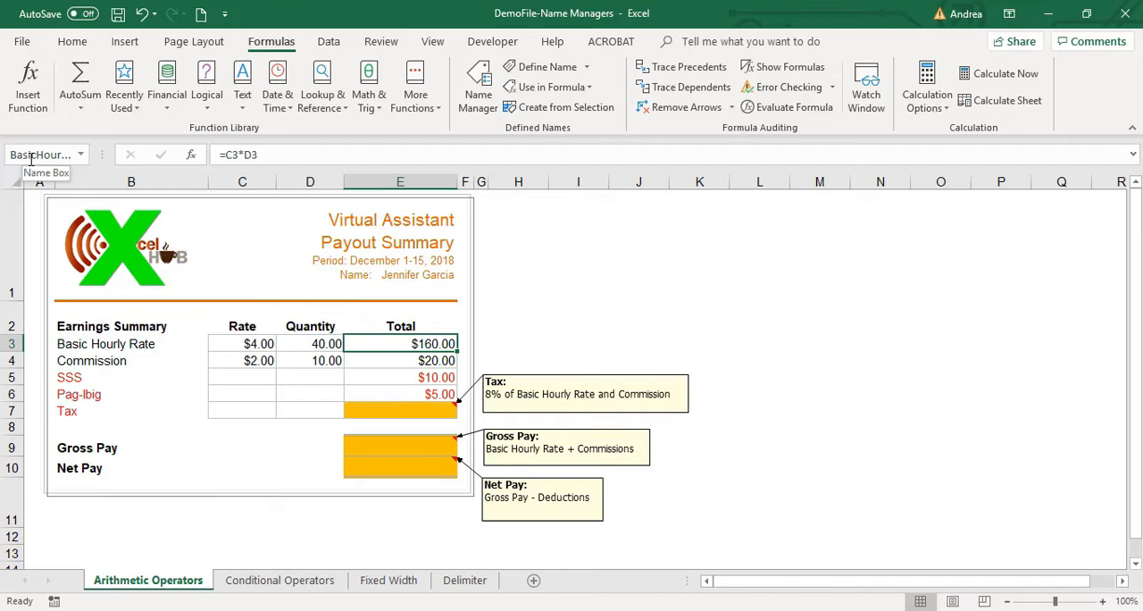
{"action": "left_click", "coordinate": [41, 155]}
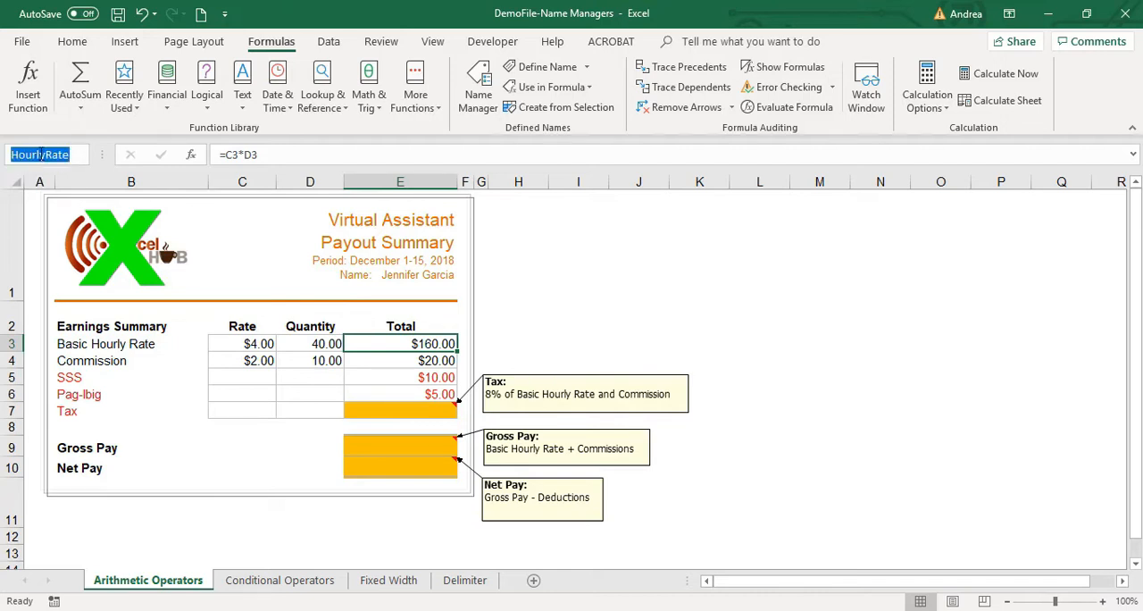
{"action": "key", "text": "Escape"}
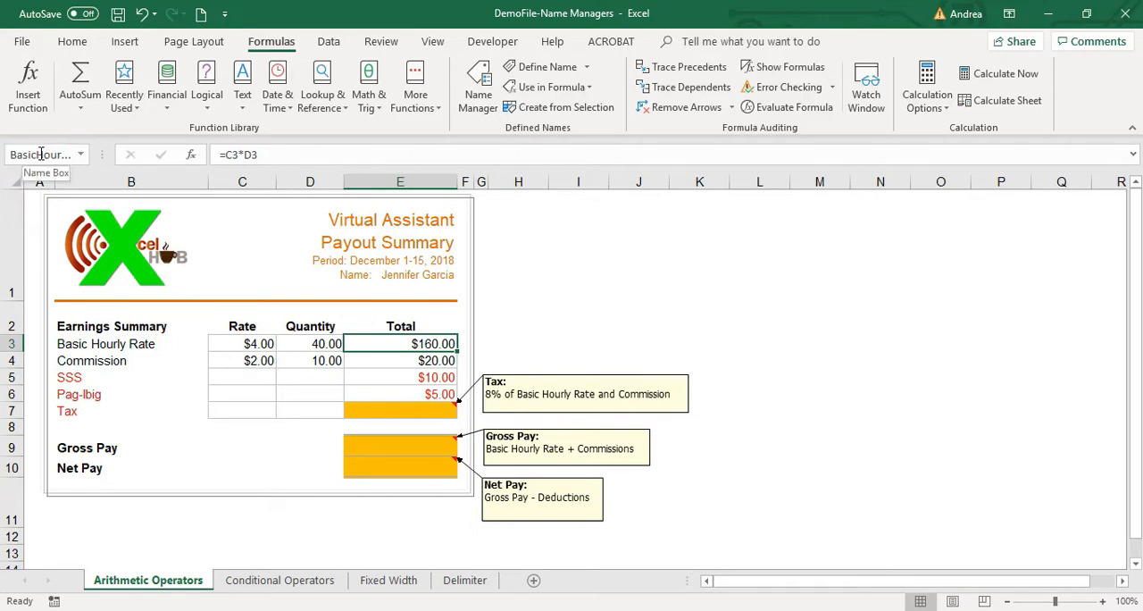
Assign the name commission to the Commission total in cell E4.
{"action": "left_click", "coordinate": [377, 363]}
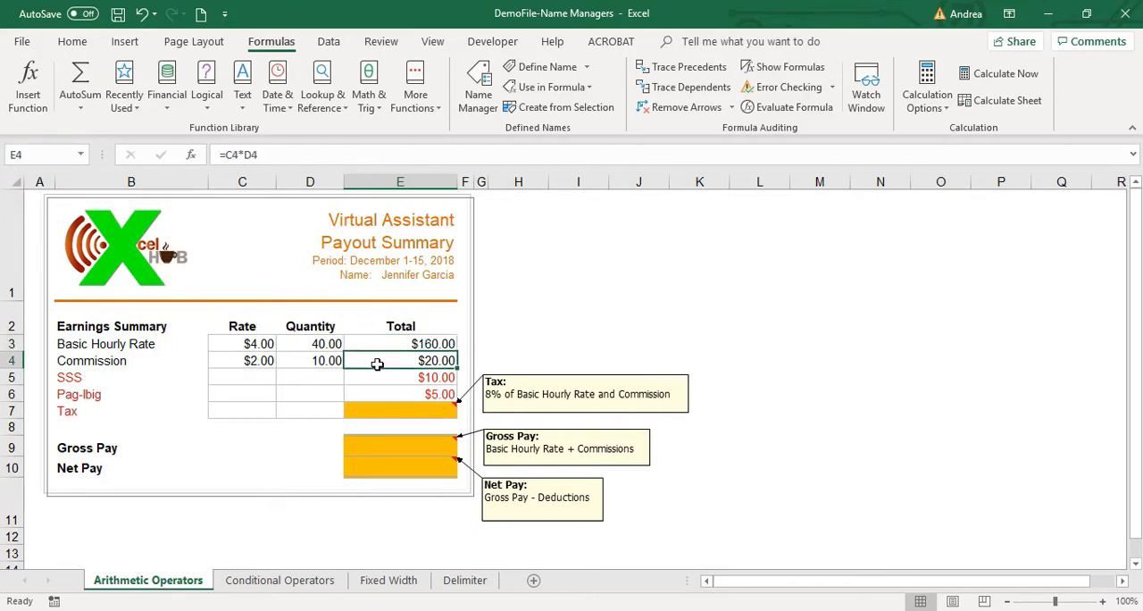
{"action": "left_click", "coordinate": [48, 156]}
{"action": "type", "text": "commissio"}
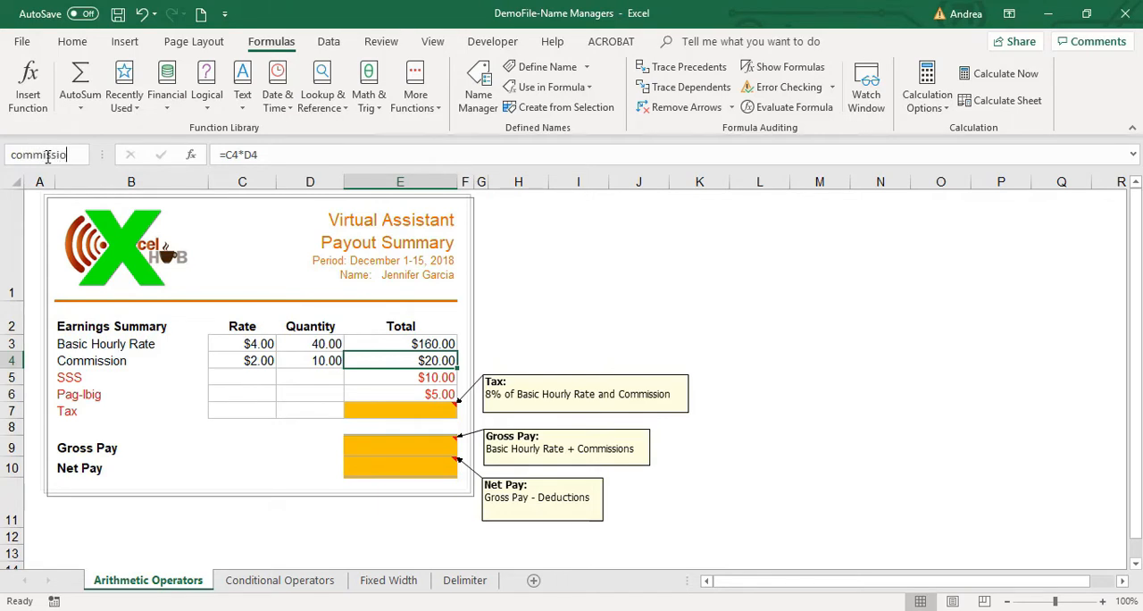
{"action": "type", "text": "n"}
{"action": "key", "text": "Return"}
Widen the Name Box to fit the full cell names, and check the names of cells E3 and E4.
{"action": "left_click", "coordinate": [357, 393]}
{"action": "left_click", "coordinate": [382, 340]}
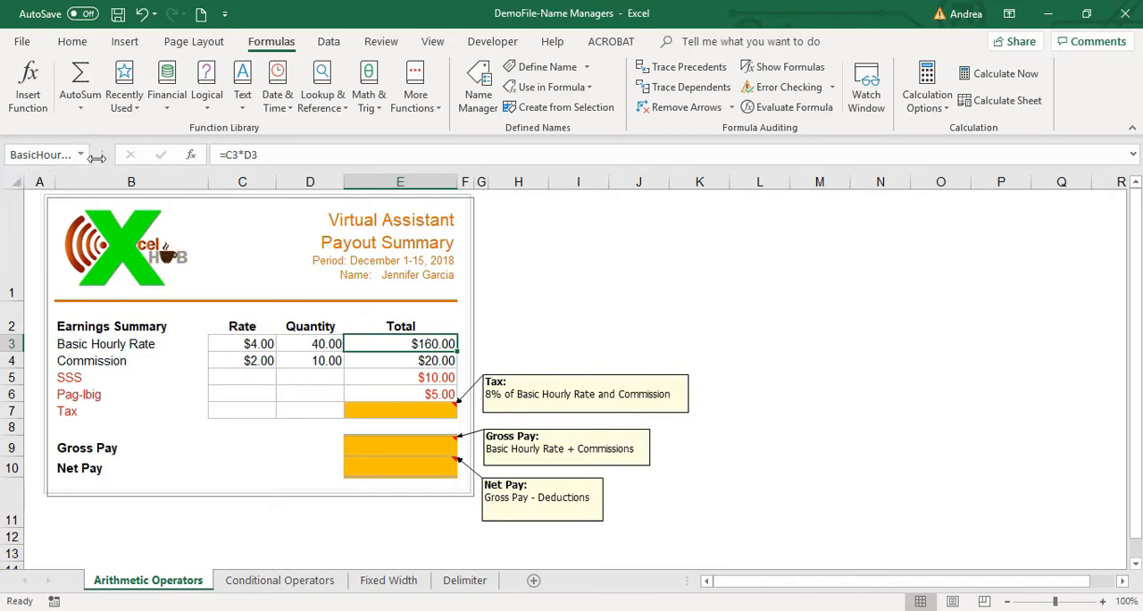
{"action": "left_click_drag", "start_coordinate": [102, 158], "coordinate": [161, 165]}
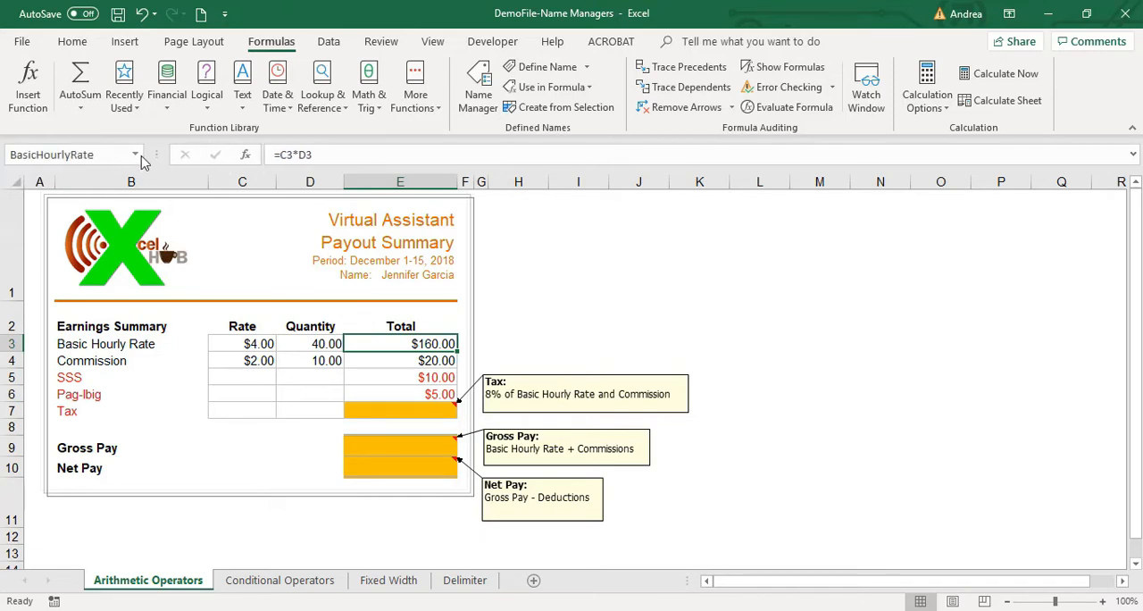
{"action": "left_click", "coordinate": [367, 361]}
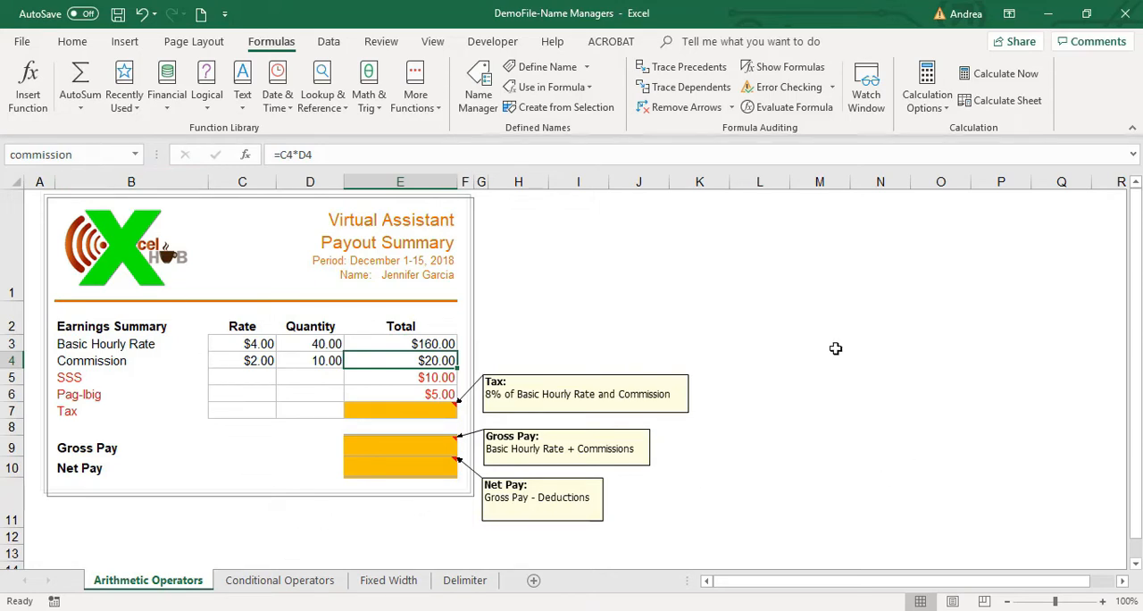
From empty cells in row 1, jump to the named cells BasicHourlyRate and commission to test both names.
{"action": "left_click", "coordinate": [785, 298]}
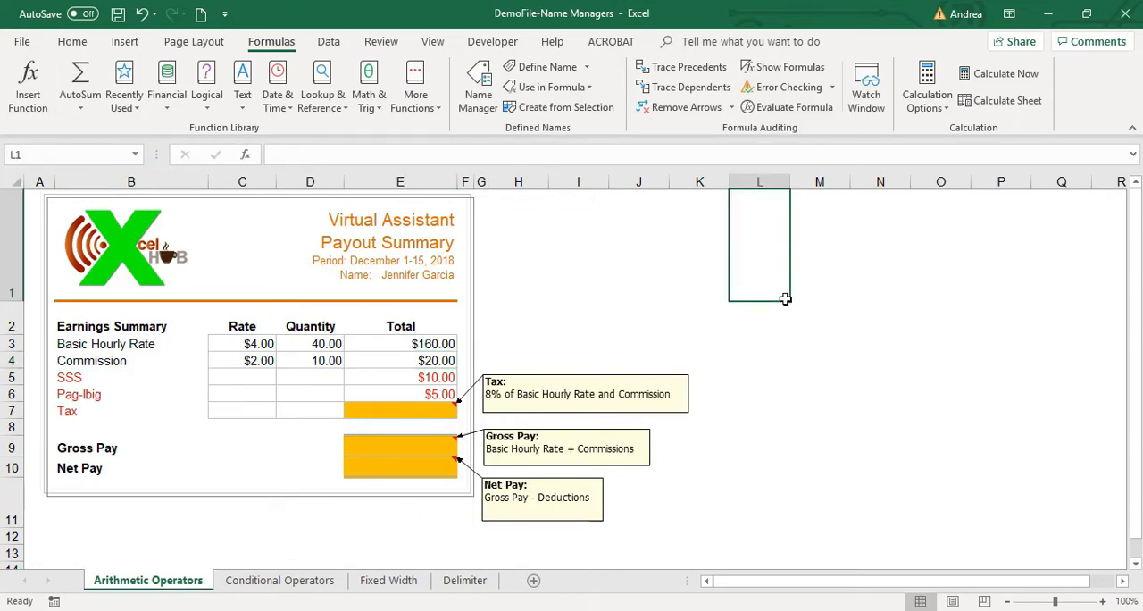
{"action": "left_click", "coordinate": [135, 155]}
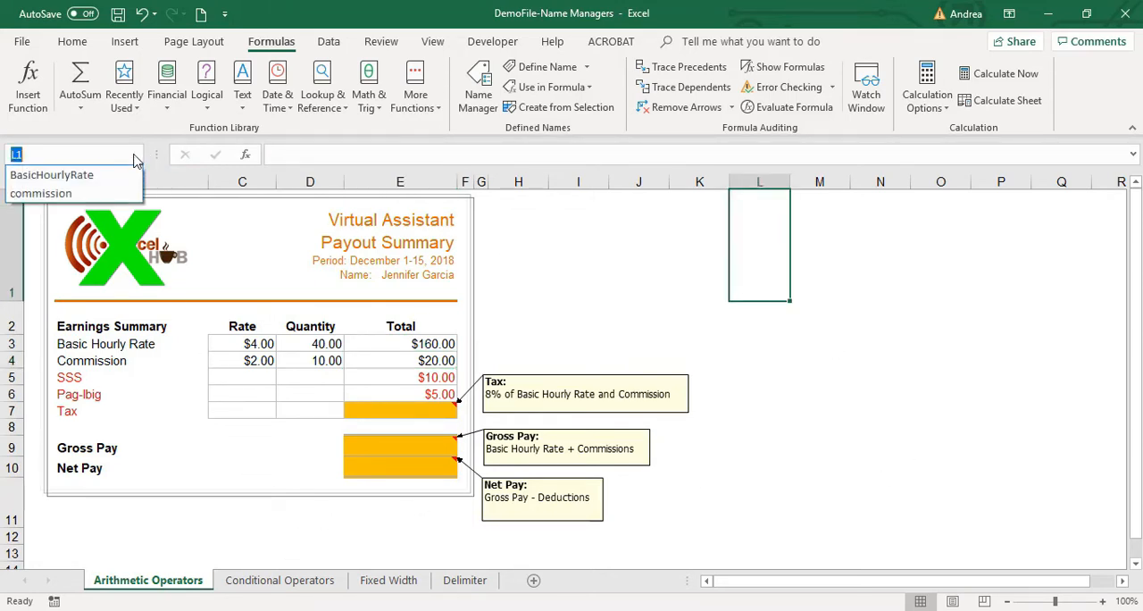
{"action": "left_click", "coordinate": [76, 183]}
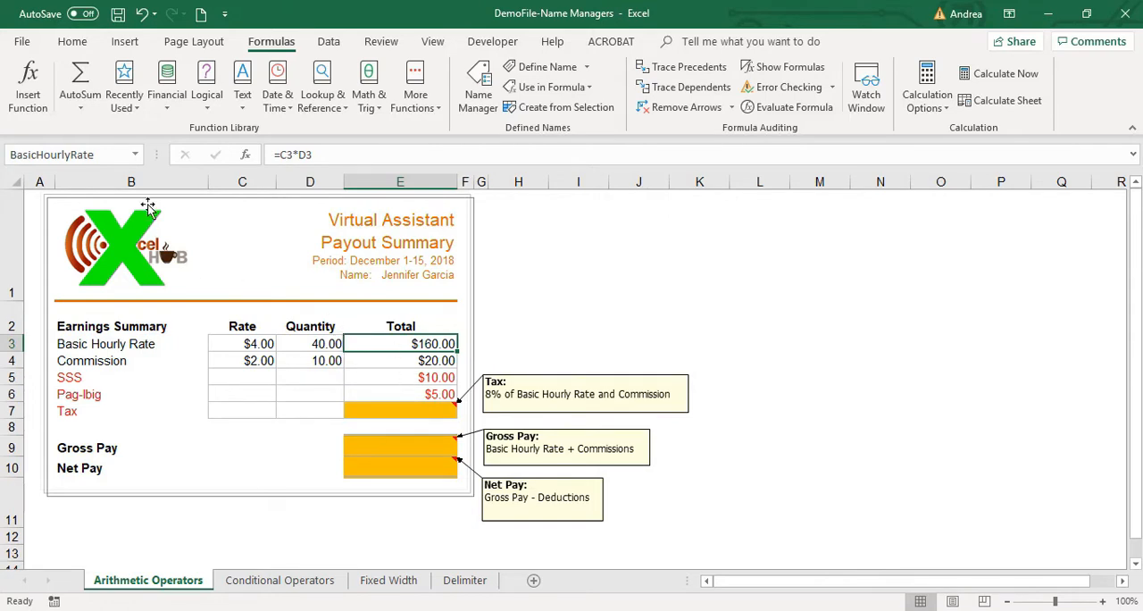
{"action": "left_click", "coordinate": [811, 272]}
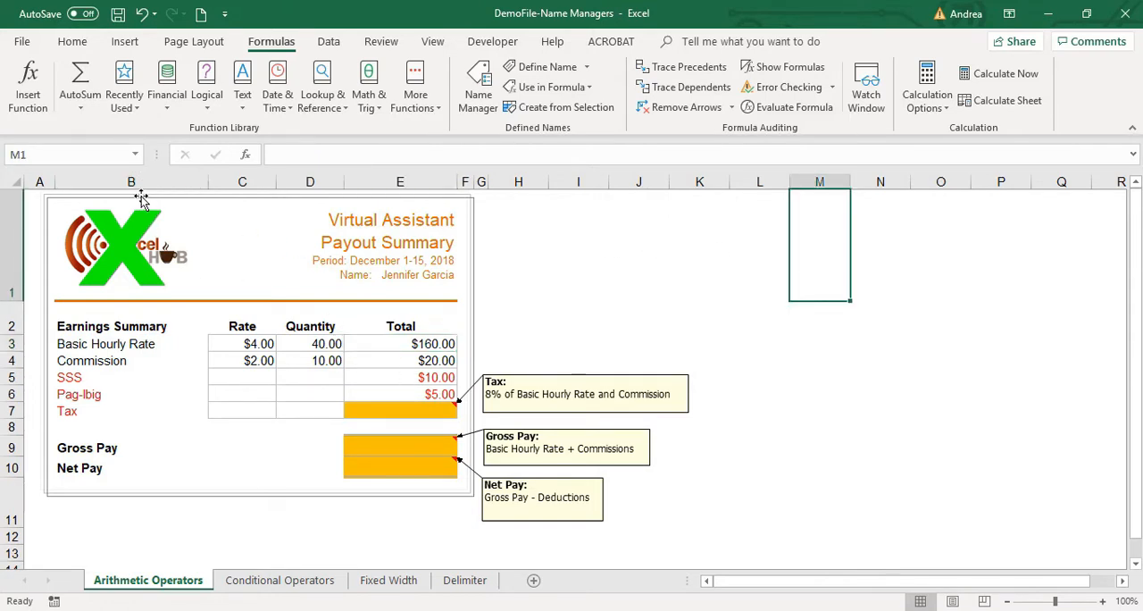
{"action": "left_click", "coordinate": [135, 155]}
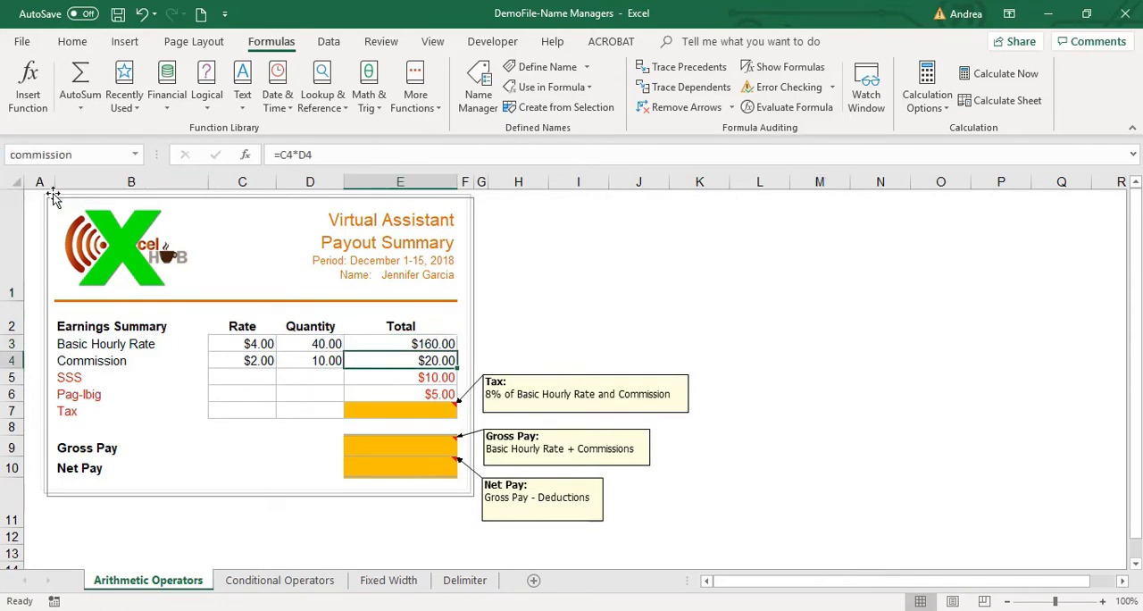
{"action": "left_click", "coordinate": [55, 195]}
Enter the formula =BasicHourlyRate+commission in the Tax total cell E7.
{"action": "left_click", "coordinate": [400, 414]}
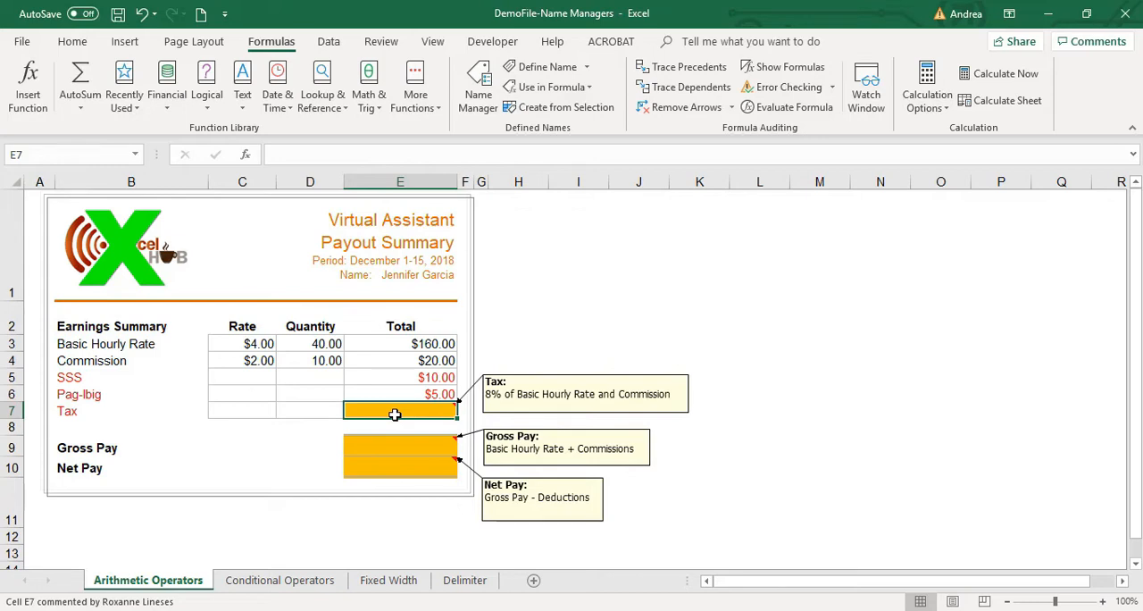
{"action": "double_click", "coordinate": [395, 414]}
{"action": "type", "text": "=BasicHourlyRate"}
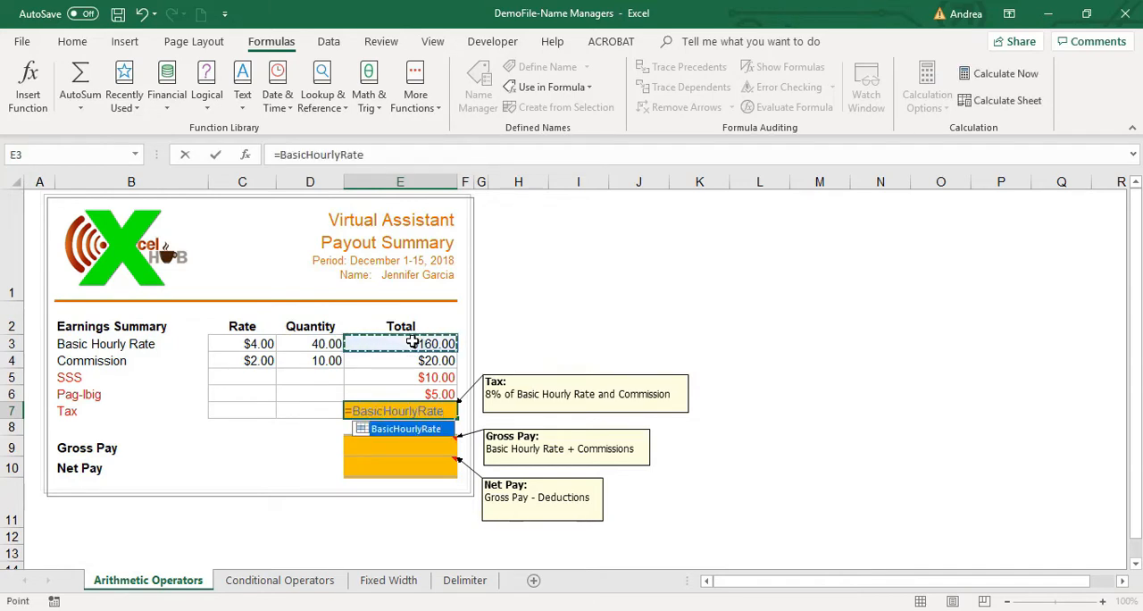
{"action": "left_click_drag", "start_coordinate": [445, 410], "coordinate": [352, 407]}
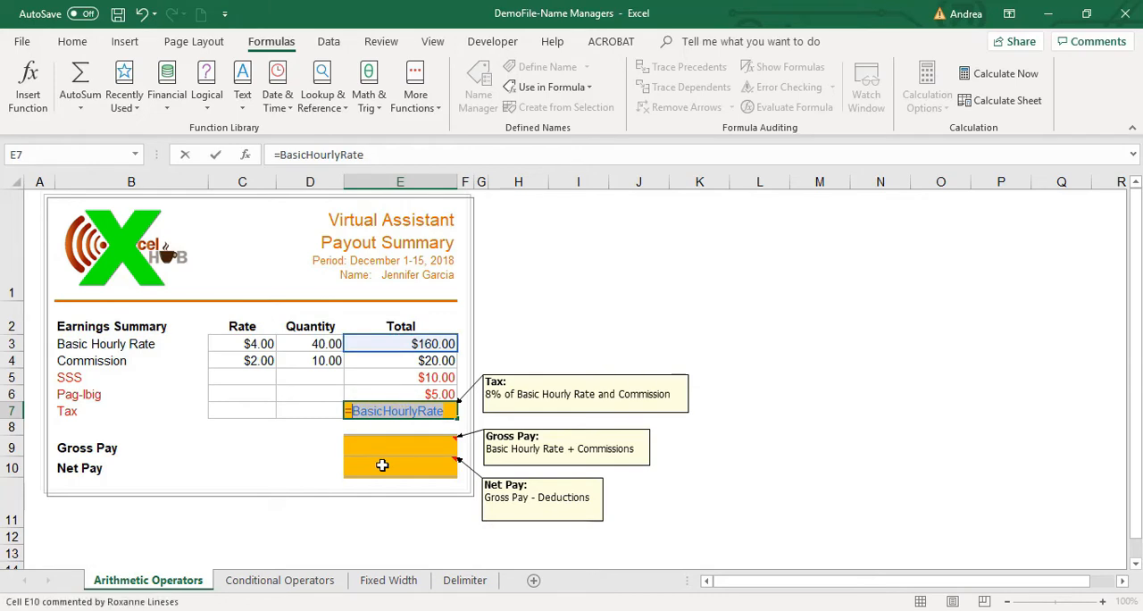
{"action": "left_click", "coordinate": [450, 410]}
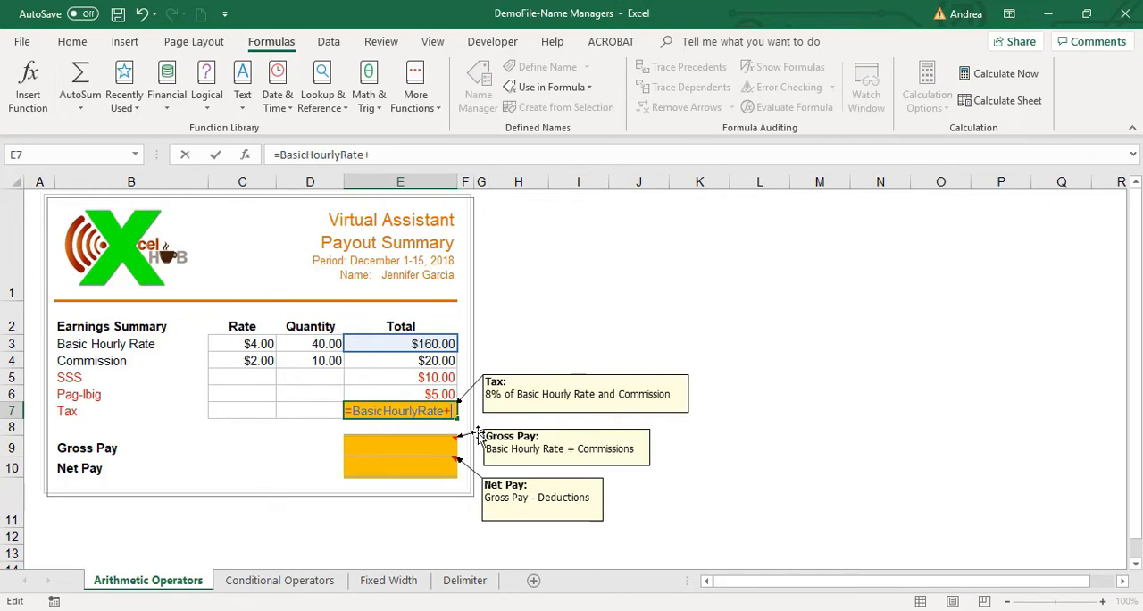
{"action": "left_click", "coordinate": [434, 361]}
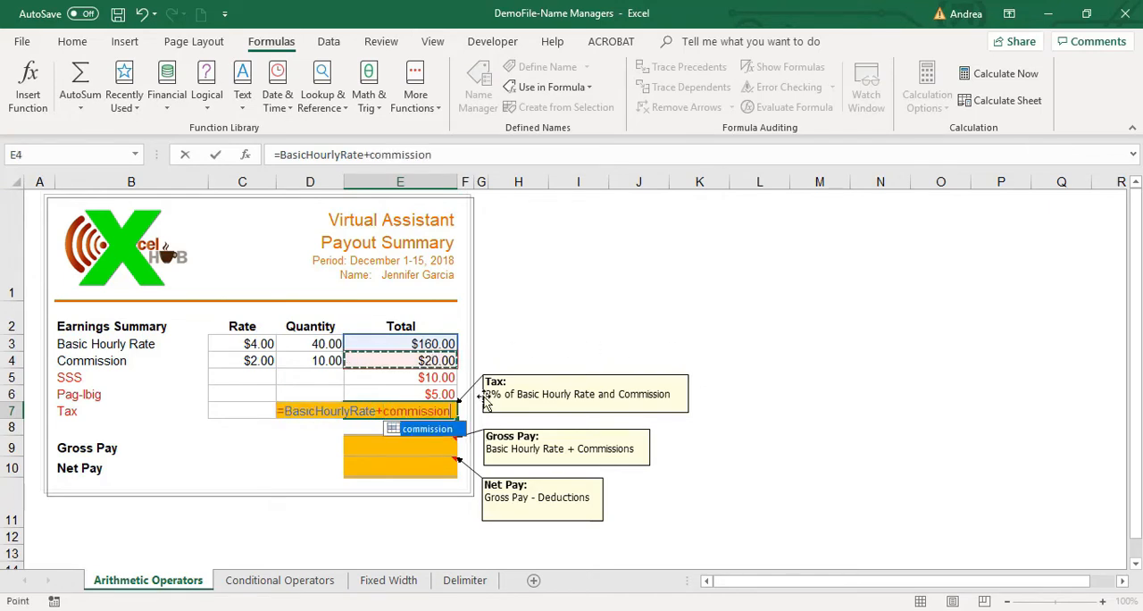
{"action": "key", "text": "Return"}
Compare the Tax formula in E7 with its comment and with the Basic Hourly Rate and Commission totals in E3:E4.
{"action": "left_click", "coordinate": [660, 394]}
{"action": "left_click_drag", "start_coordinate": [671, 393], "coordinate": [616, 393]}
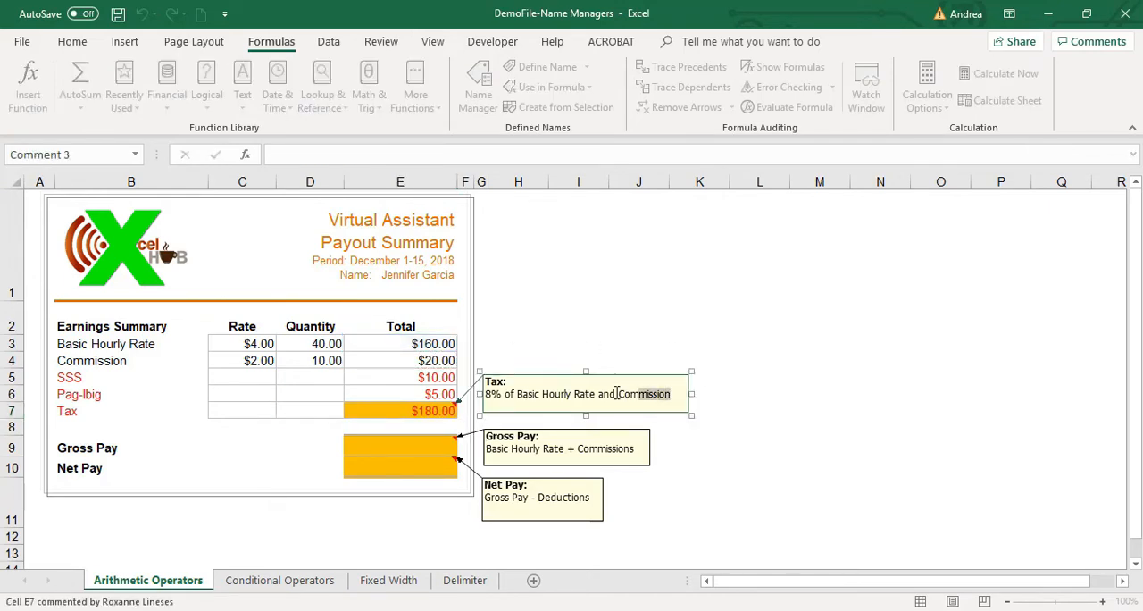
{"action": "left_click", "coordinate": [427, 413]}
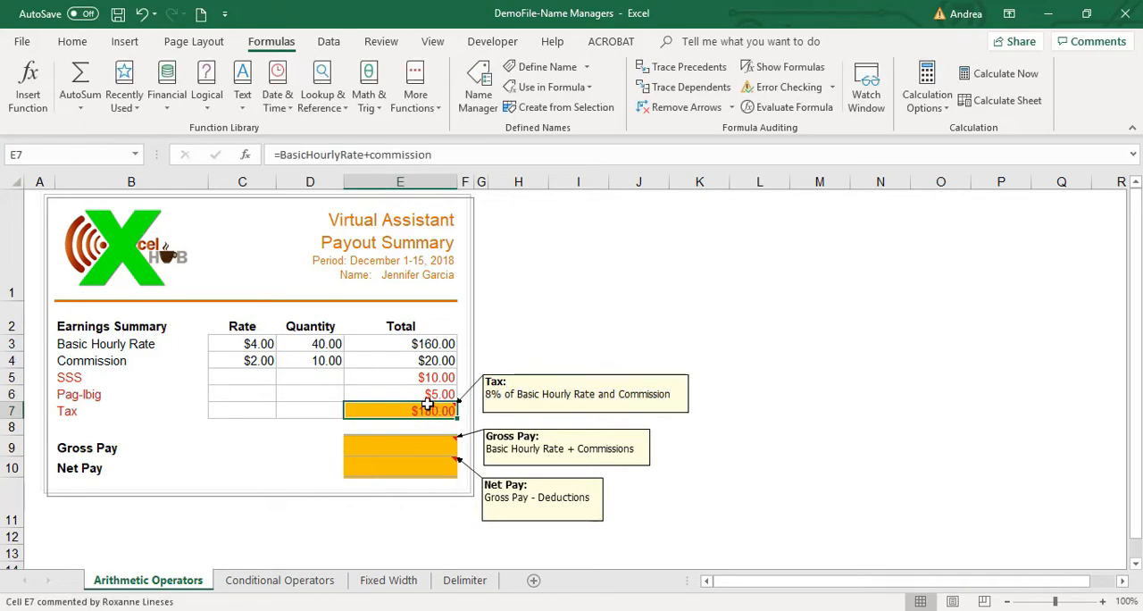
{"action": "left_click_drag", "start_coordinate": [434, 345], "coordinate": [435, 360]}
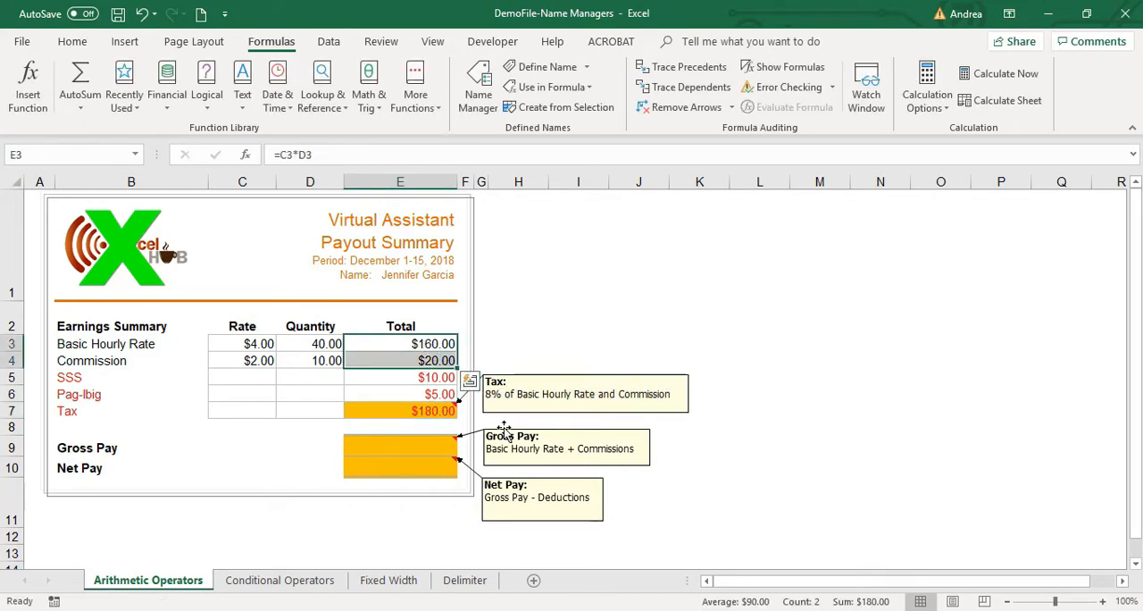
{"action": "left_click", "coordinate": [424, 408]}
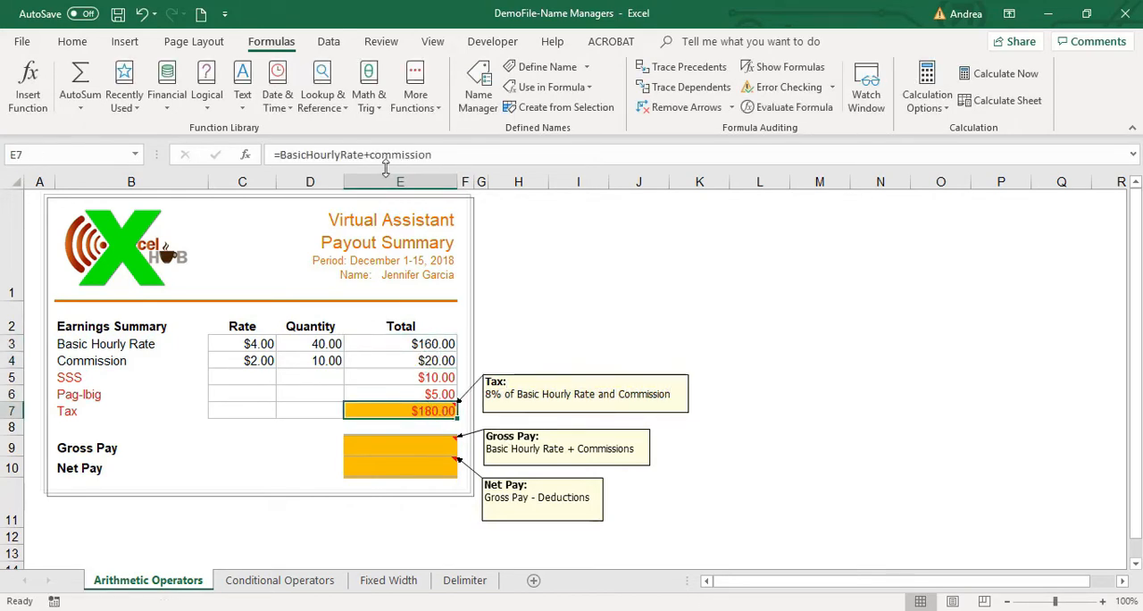
{"action": "left_click_drag", "start_coordinate": [441, 155], "coordinate": [272, 154]}
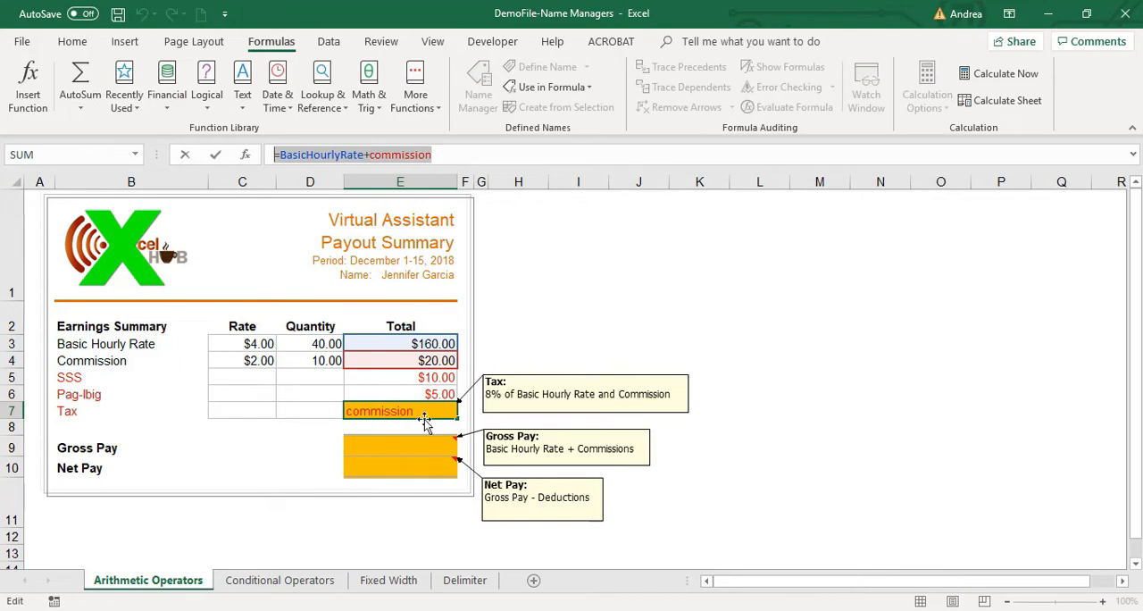
{"action": "left_click", "coordinate": [440, 154]}
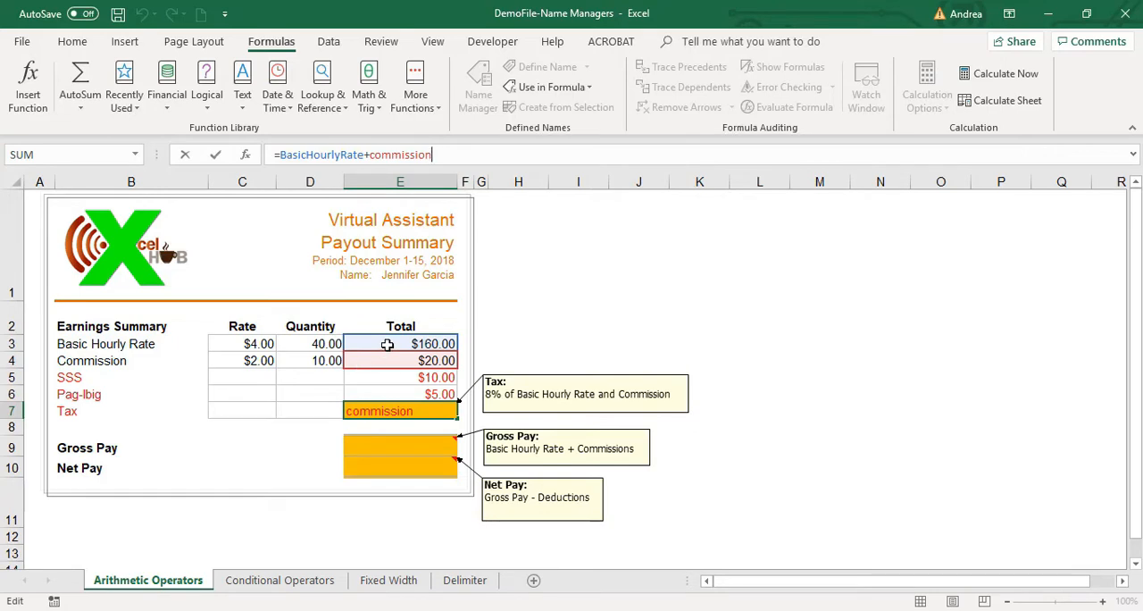
{"action": "key", "text": "ctrl+Return"}
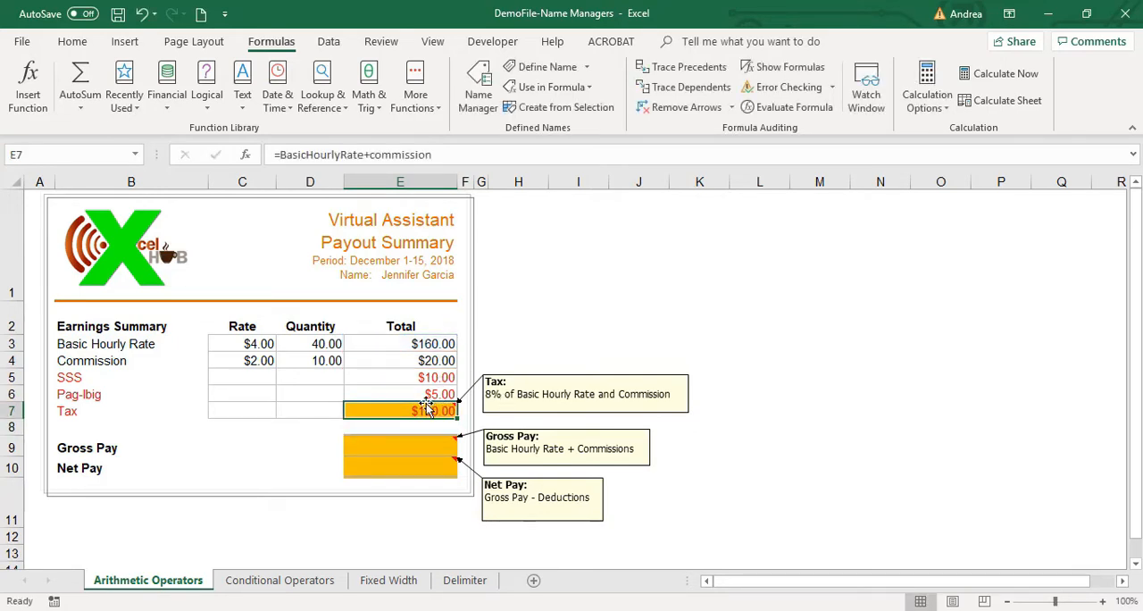
{"action": "left_click_drag", "start_coordinate": [425, 348], "coordinate": [424, 368]}
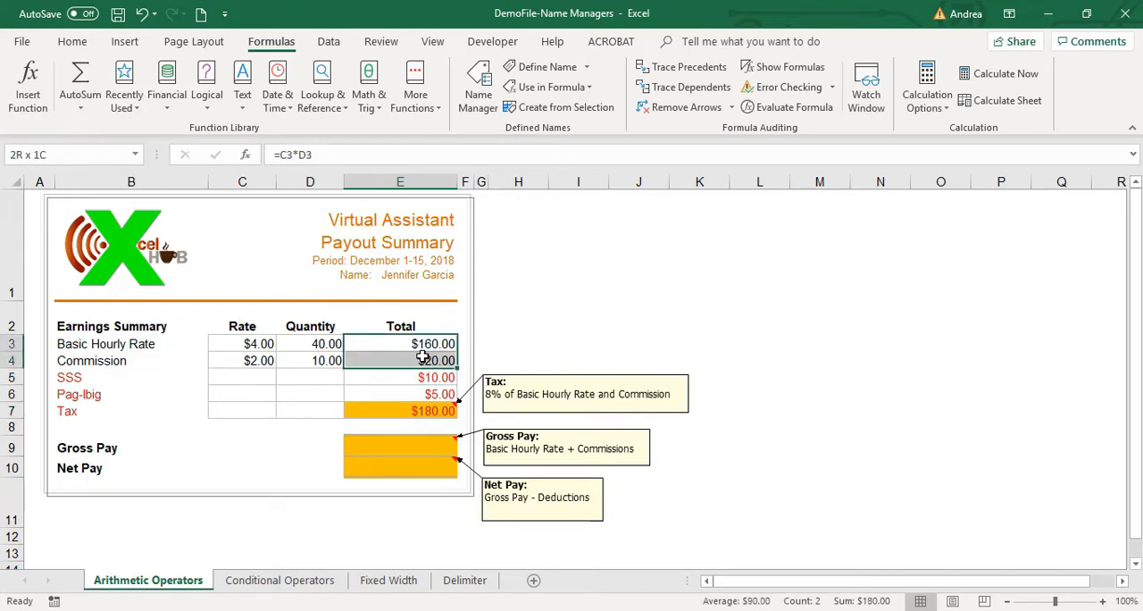
{"action": "left_click", "coordinate": [394, 412]}
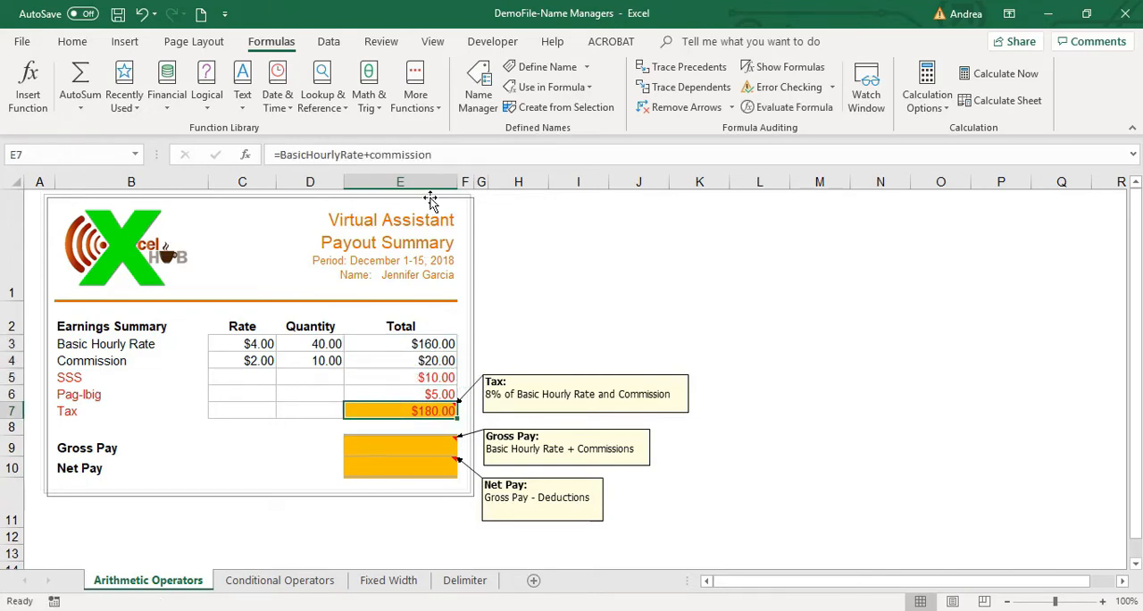
Append *8% to the end of the Tax formula in cell E7.
{"action": "left_click", "coordinate": [449, 157]}
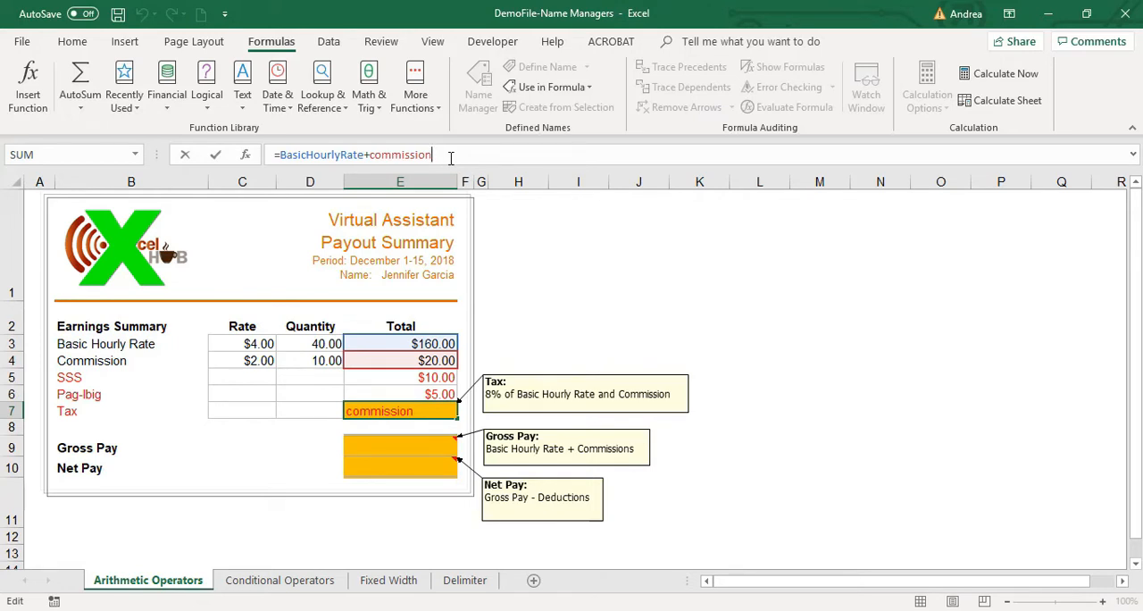
{"action": "type", "text": "*8%"}
{"action": "key", "text": "Return"}
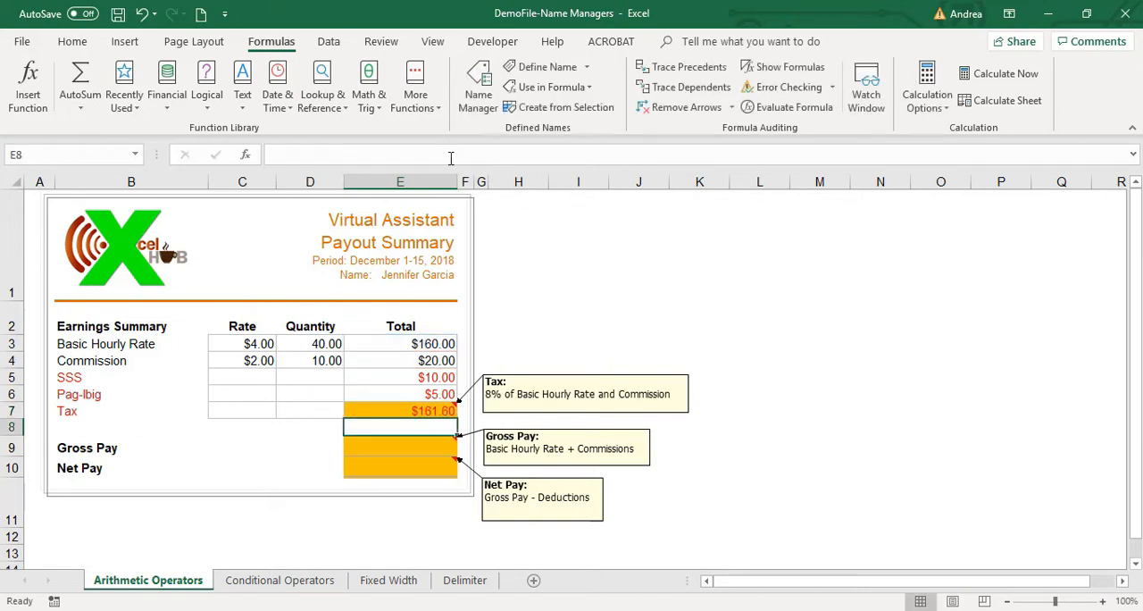
{"action": "key", "text": "Up"}
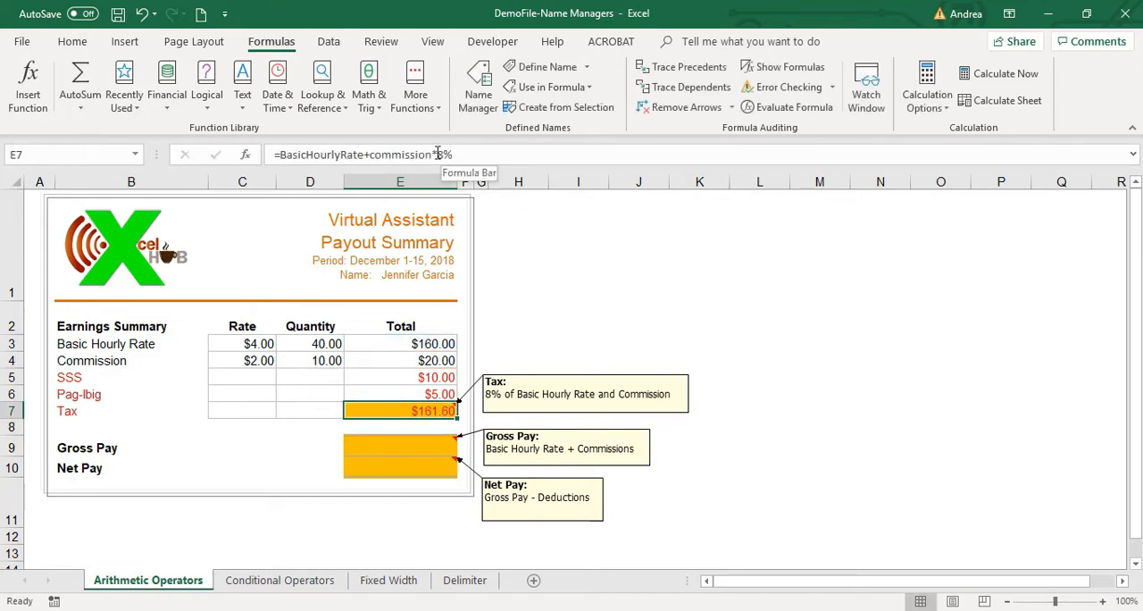
Enclose BasicHourlyRate+commission in parentheses so the Tax formula in E7 reads =(BasicHourlyRate+commission)*8%.
{"action": "left_click", "coordinate": [432, 156]}
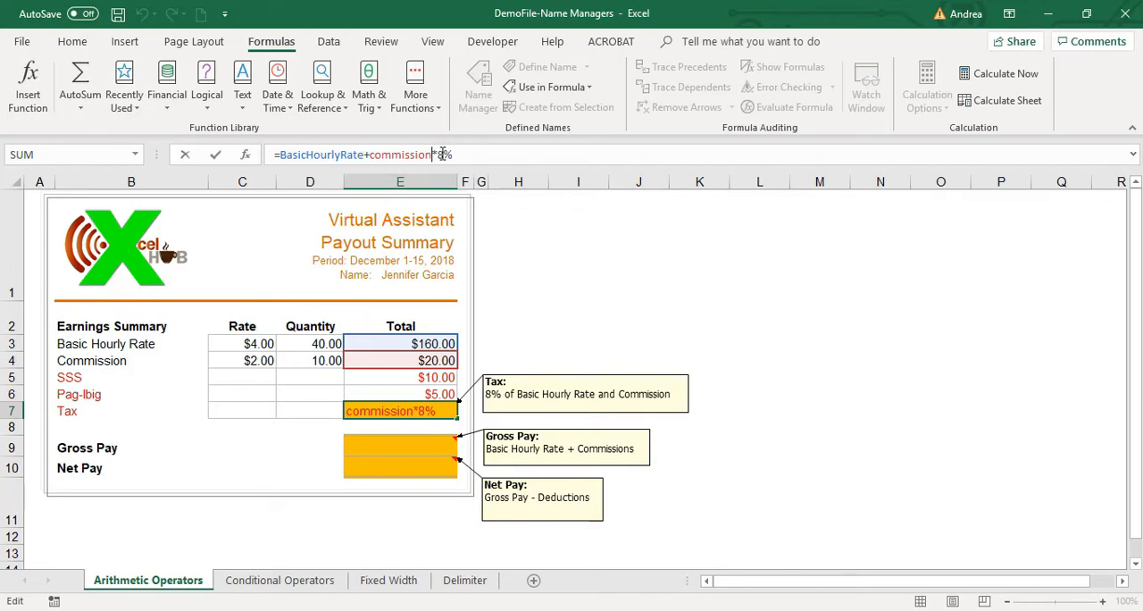
{"action": "left_click_drag", "start_coordinate": [432, 150], "coordinate": [466, 155]}
{"action": "left_click", "coordinate": [433, 155]}
{"action": "type", "text": ")"}
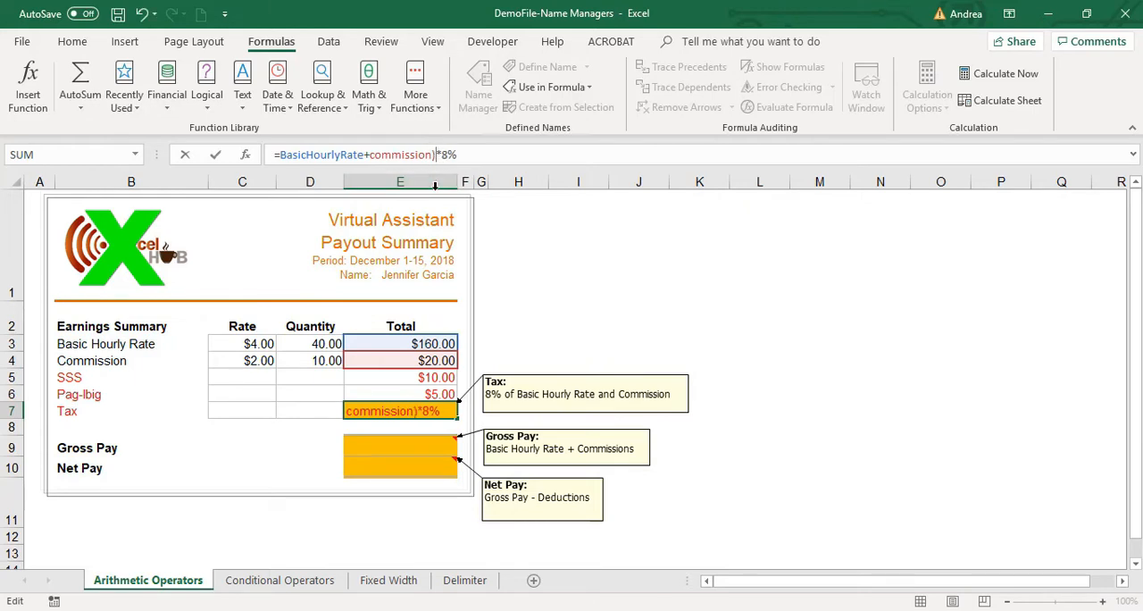
{"action": "left_click", "coordinate": [279, 154]}
{"action": "type", "text": "("}
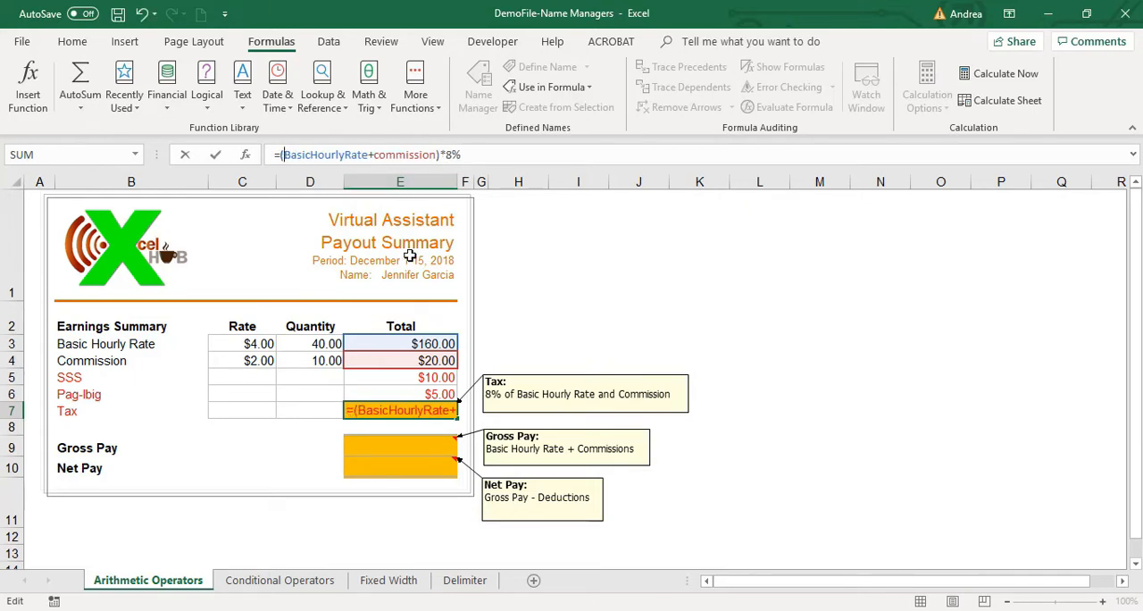
{"action": "left_click_drag", "start_coordinate": [441, 154], "coordinate": [276, 154]}
{"action": "left_click", "coordinate": [469, 156]}
{"action": "left_click", "coordinate": [449, 155]}
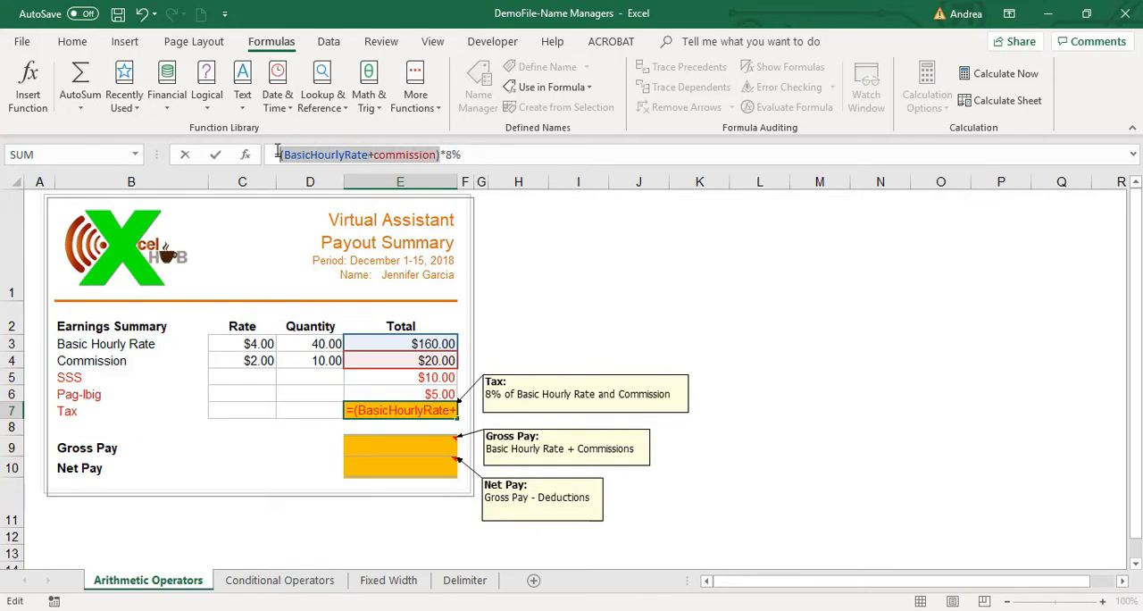
{"action": "left_click", "coordinate": [471, 157]}
{"action": "key", "text": "Return"}
{"action": "key", "text": "Up"}
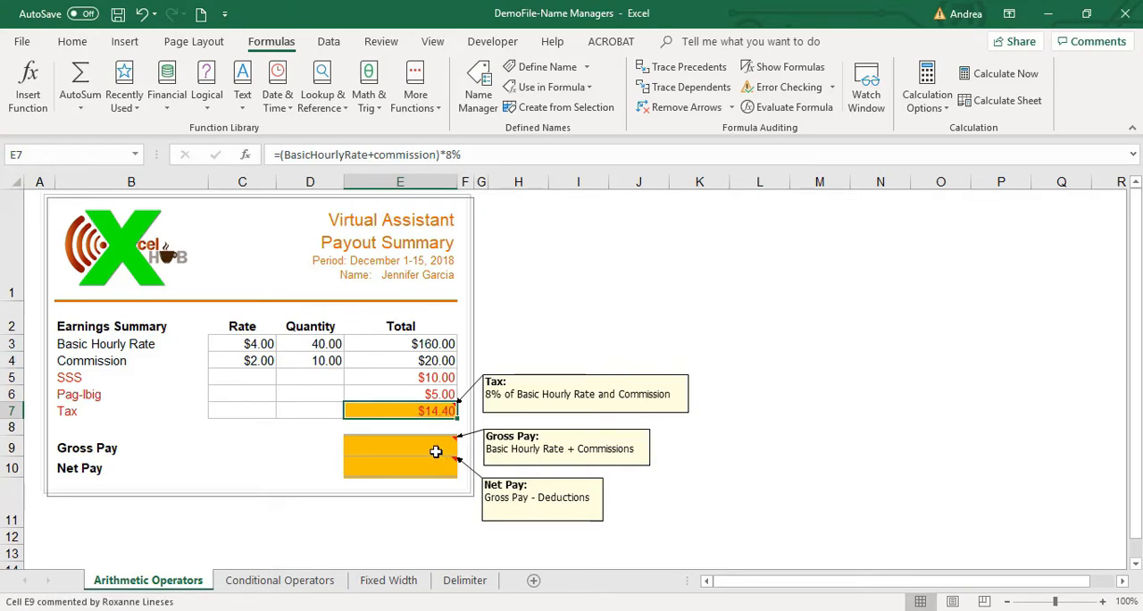
Replace the percentage in the Tax formula with 0.08, making it =(BasicHourlyRate+commission)*0.08.
{"action": "left_click", "coordinate": [438, 154]}
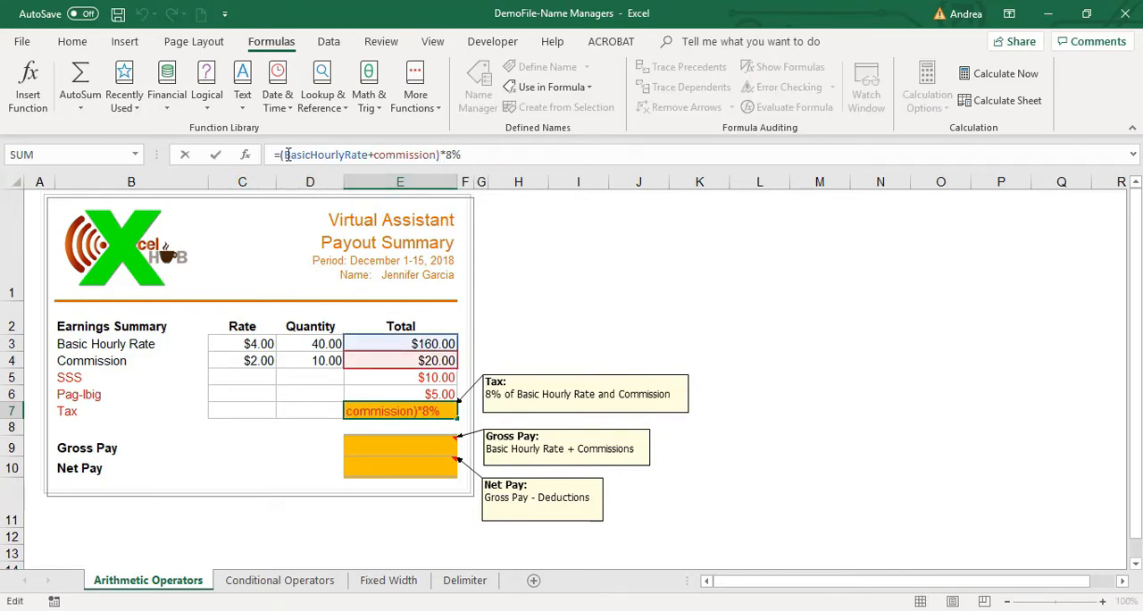
{"action": "mouse_move", "coordinate": [287, 154]}
{"action": "left_mouse_down"}
{"action": "mouse_move", "coordinate": [441, 159]}
{"action": "mouse_move", "coordinate": [280, 151]}
{"action": "left_mouse_up"}
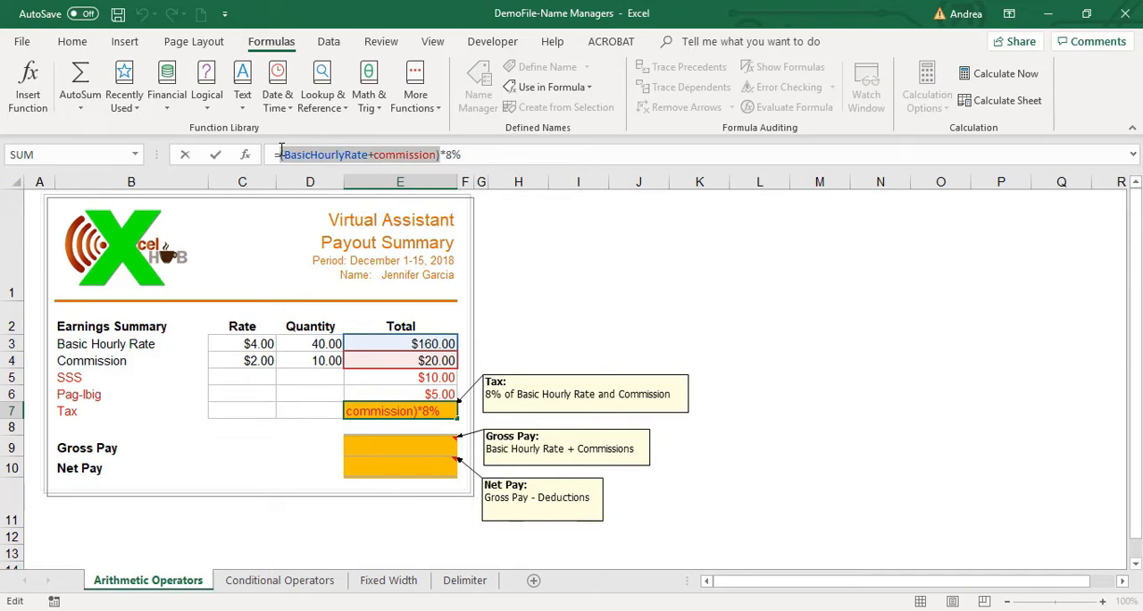
{"action": "left_click", "coordinate": [445, 154]}
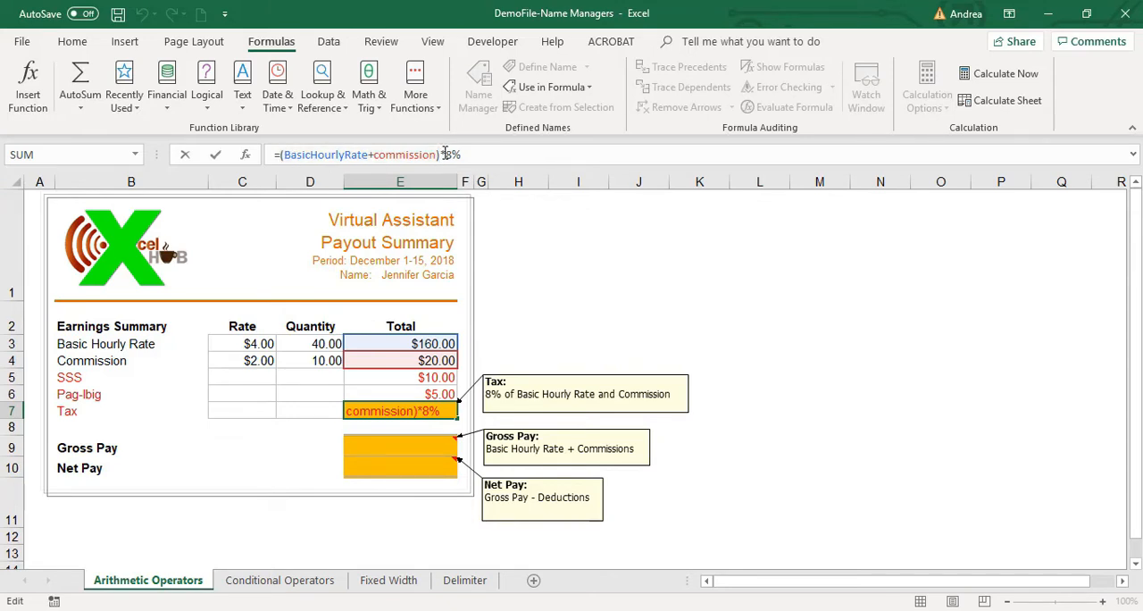
{"action": "left_click_drag", "start_coordinate": [441, 153], "coordinate": [463, 157]}
{"action": "left_click", "coordinate": [445, 154]}
{"action": "type", "text": "0.08"}
{"action": "key", "text": "Return"}
{"action": "key", "text": "Up"}
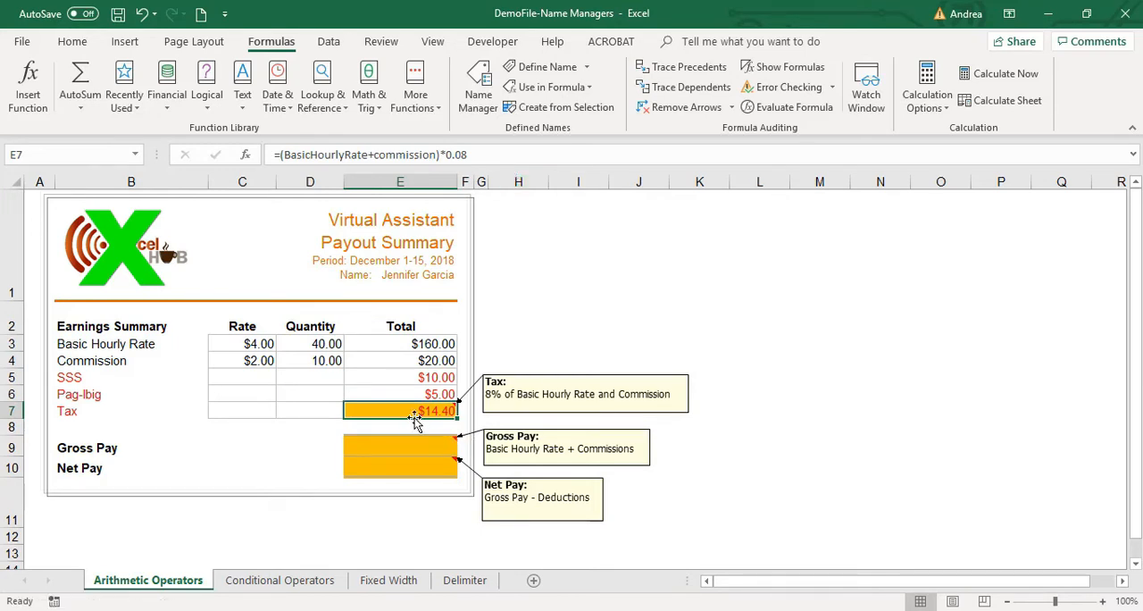
Assign the name tax to the Tax total in cell E7.
{"action": "left_click", "coordinate": [107, 157]}
{"action": "type", "text": "tax"}
{"action": "key", "text": "Return"}
Assign the name sss to the SSS total in cell E5.
{"action": "key", "text": "Up"}
{"action": "key", "text": "Up"}
{"action": "left_click", "coordinate": [105, 155]}
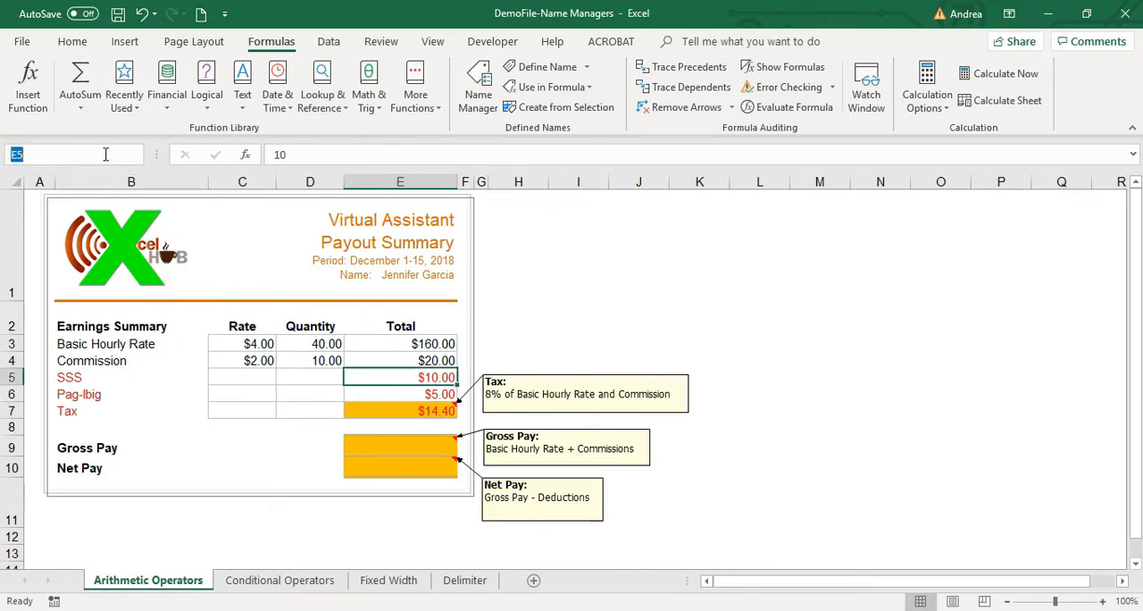
{"action": "type", "text": "sss"}
Assign the name pagibig to the Pag-Ibig total in cell E6.
{"action": "left_click", "coordinate": [397, 393]}
{"action": "left_click", "coordinate": [88, 157]}
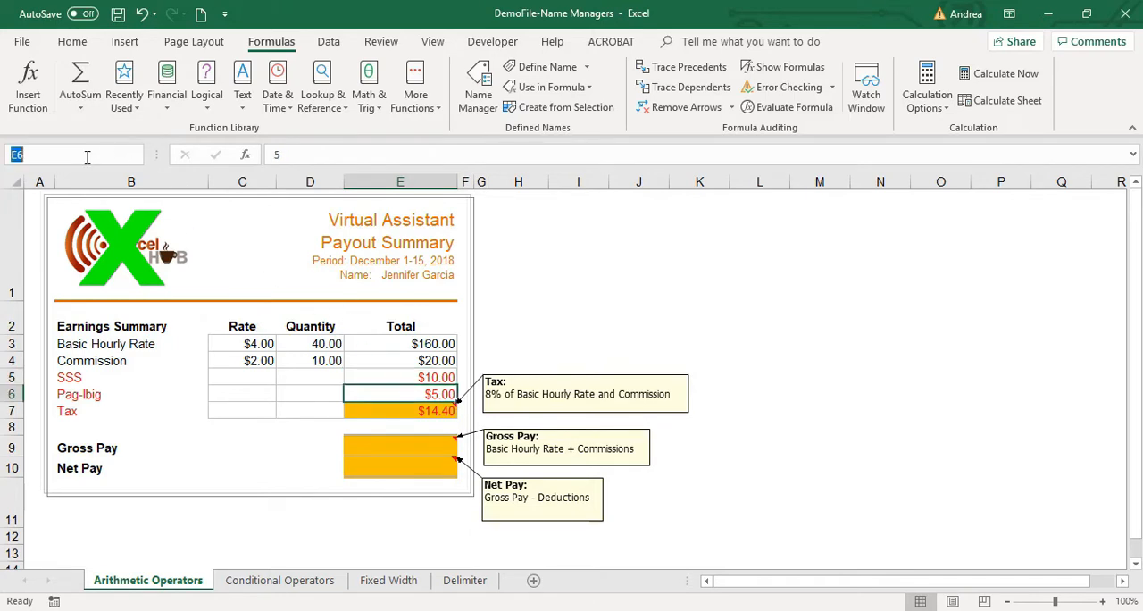
{"action": "type", "text": "pagibig"}
{"action": "key", "text": "Return"}
Review the workbook's defined names and the cells they refer to in the Name Manager, then close it.
{"action": "left_click", "coordinate": [557, 247]}
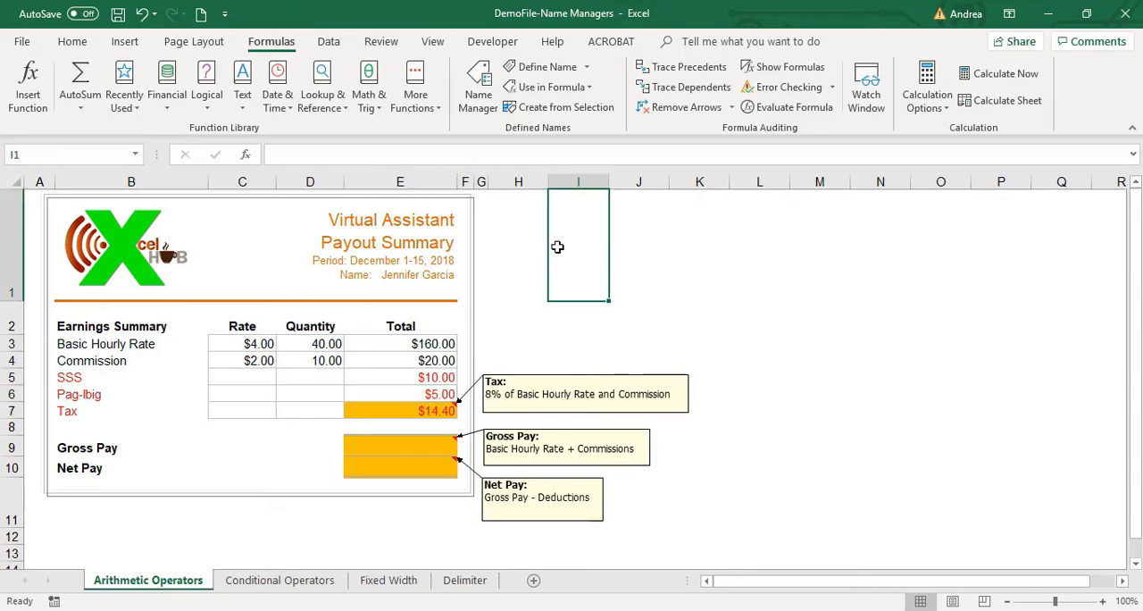
{"action": "left_click", "coordinate": [479, 94]}
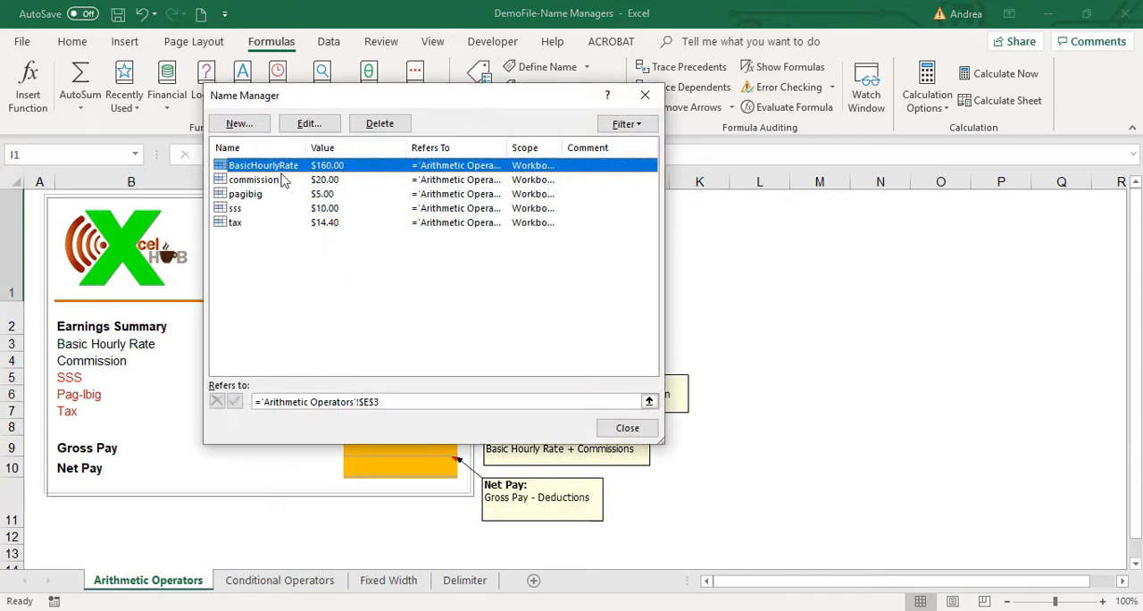
{"action": "left_click", "coordinate": [306, 220]}
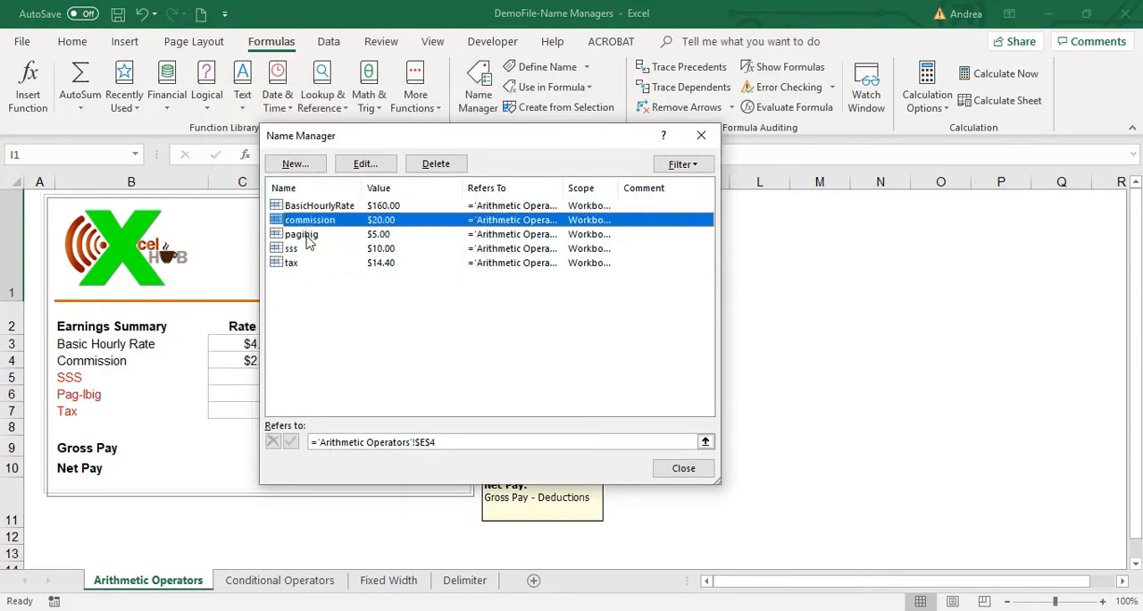
{"action": "left_click", "coordinate": [306, 234]}
{"action": "left_click", "coordinate": [306, 249]}
{"action": "left_click", "coordinate": [306, 263]}
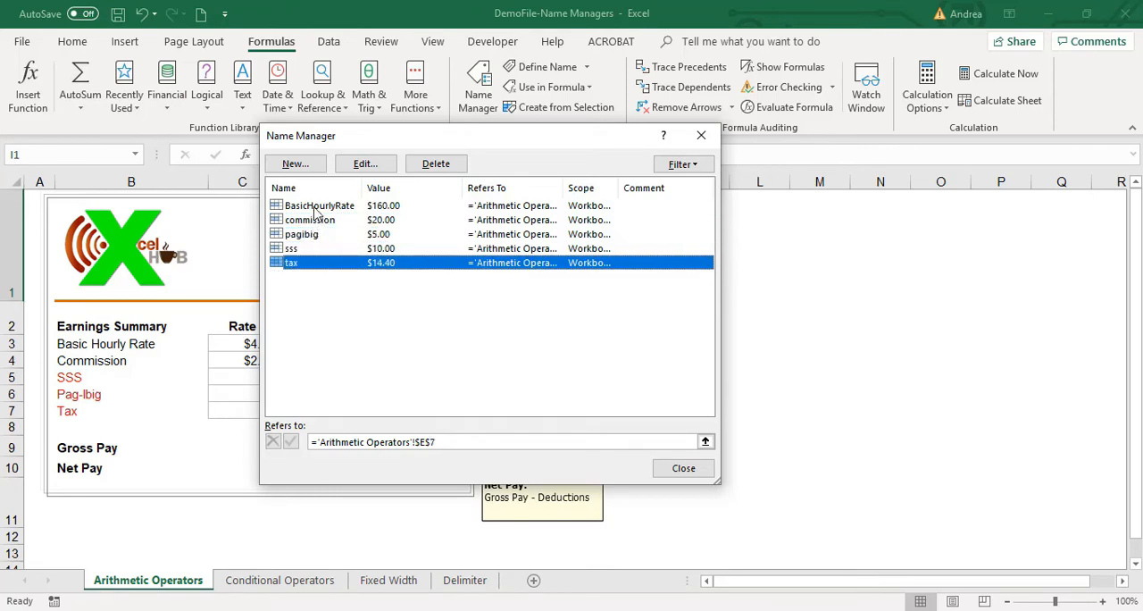
{"action": "left_click", "coordinate": [314, 206]}
{"action": "left_click", "coordinate": [331, 222]}
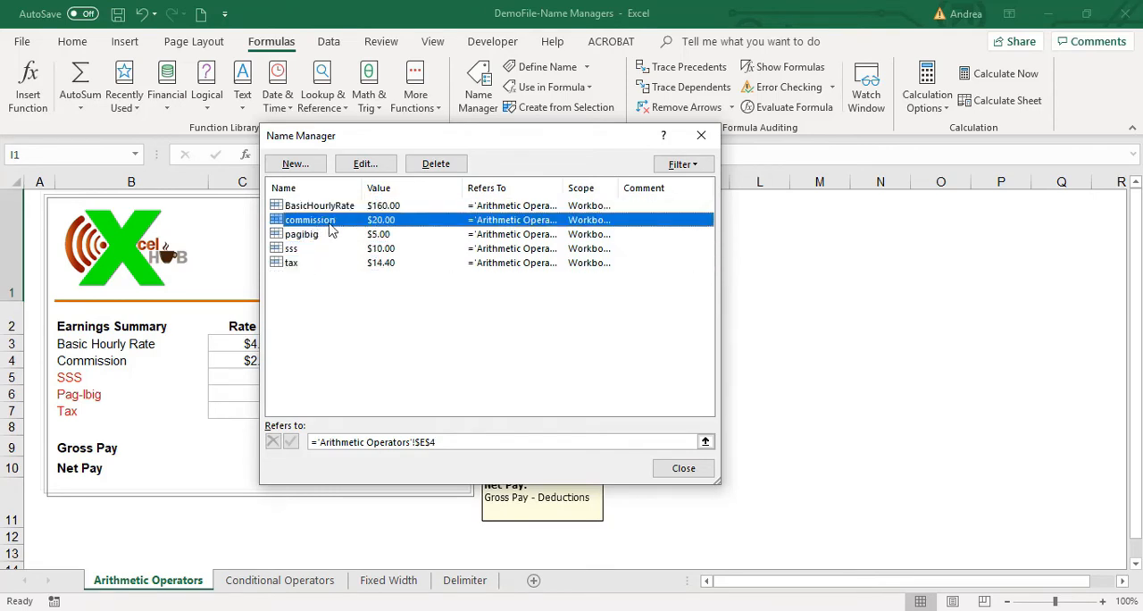
{"action": "left_click", "coordinate": [682, 467]}
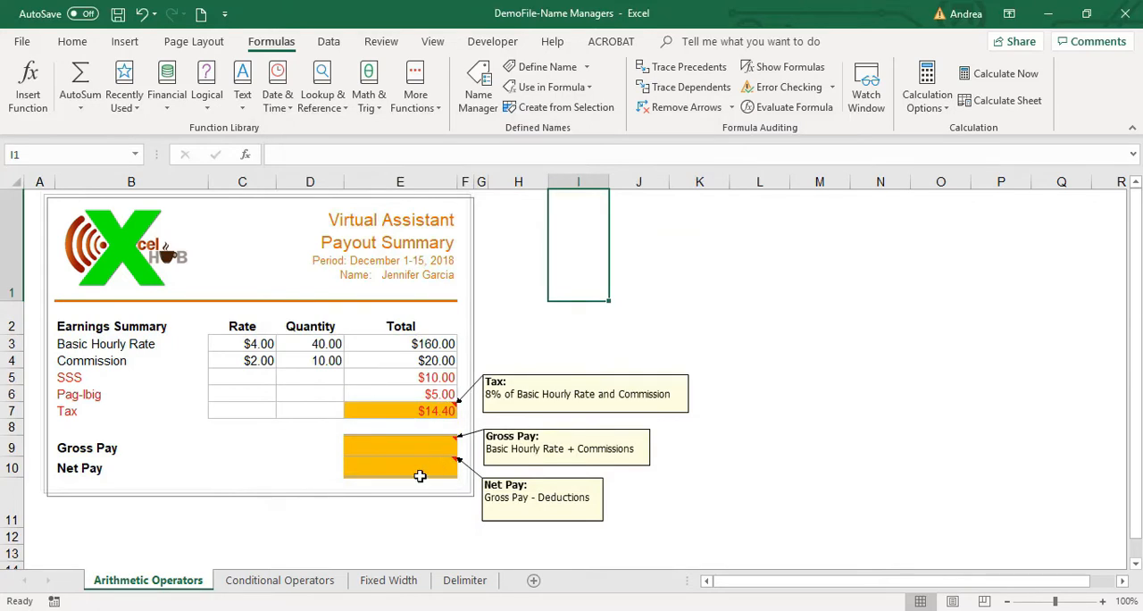
Enter the Gross Pay formula =BasicHourlyRate+commission in cell E9, picking the Basic Hourly Rate and Commission totals.
{"action": "left_click", "coordinate": [415, 446]}
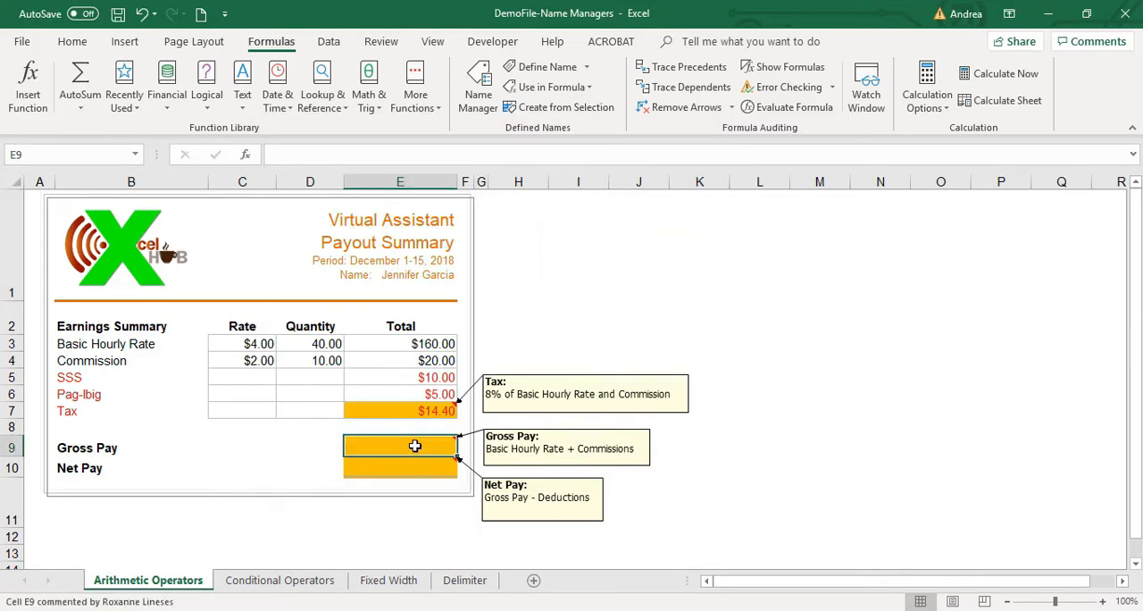
{"action": "type", "text": "="}
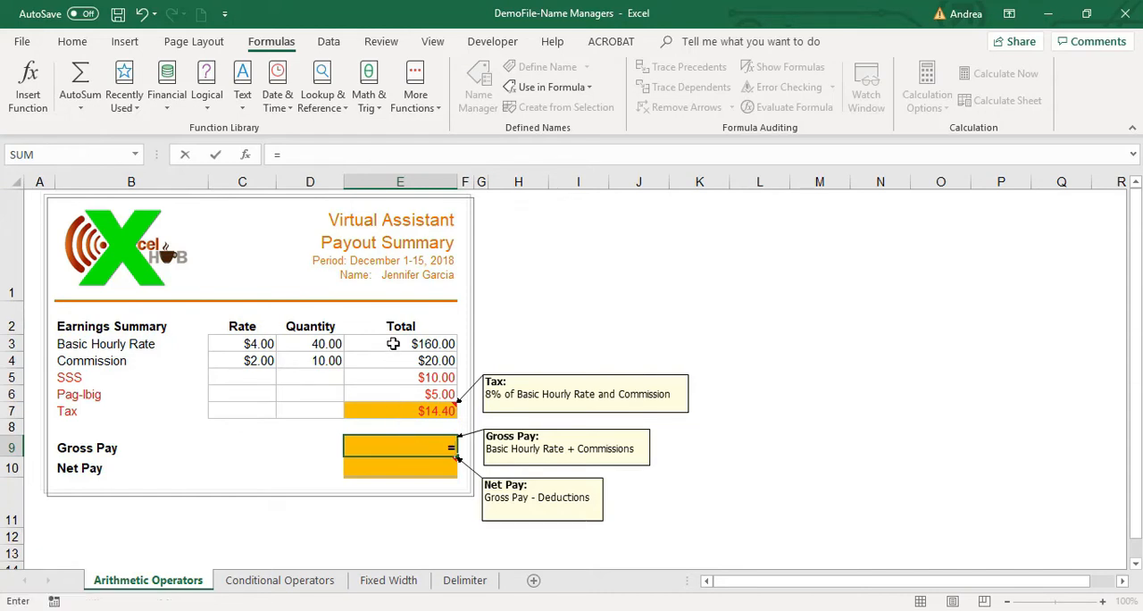
{"action": "left_click", "coordinate": [393, 343]}
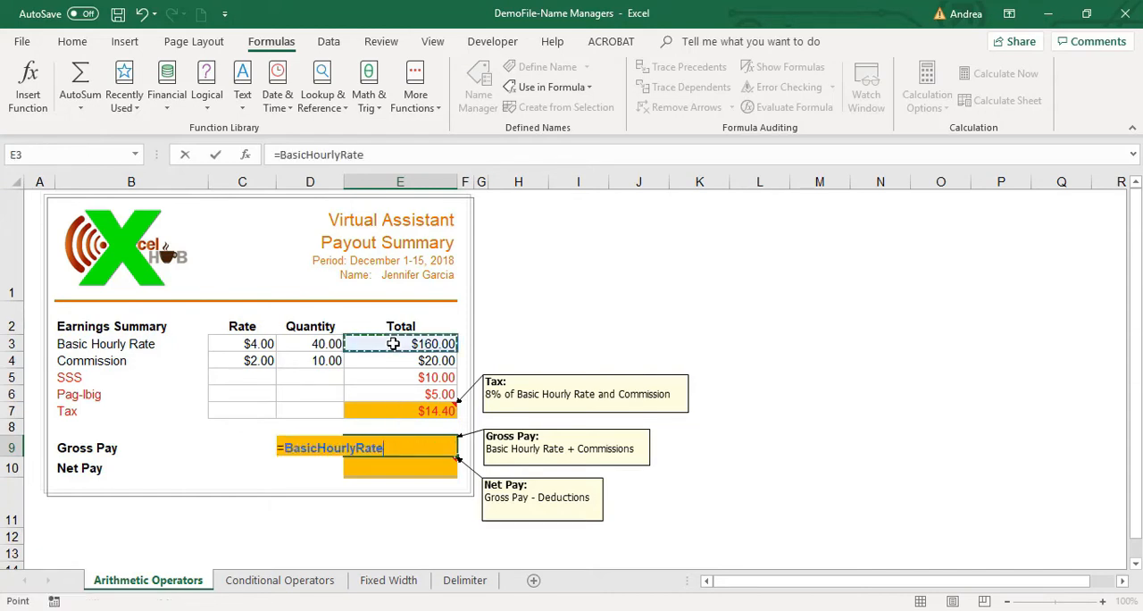
{"action": "type", "text": "+"}
{"action": "left_click", "coordinate": [442, 358]}
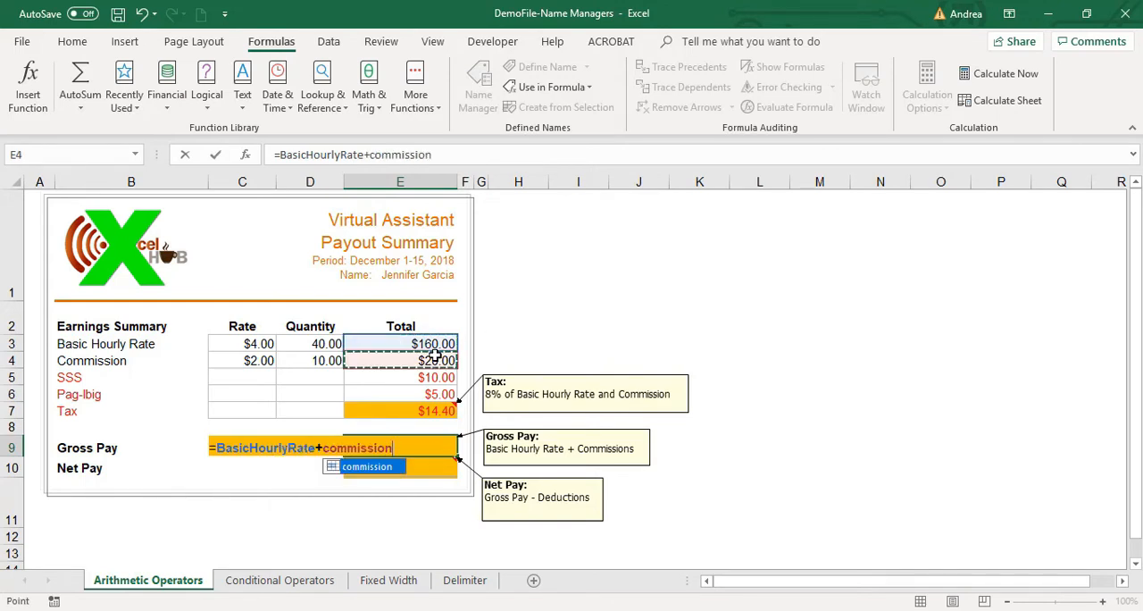
{"action": "key", "text": "Return"}
Replace the Gross Pay formula in cell E9 with =SUM(BasicHourlyRate,commission).
{"action": "key", "text": "Up"}
{"action": "type", "text": "=sum("}
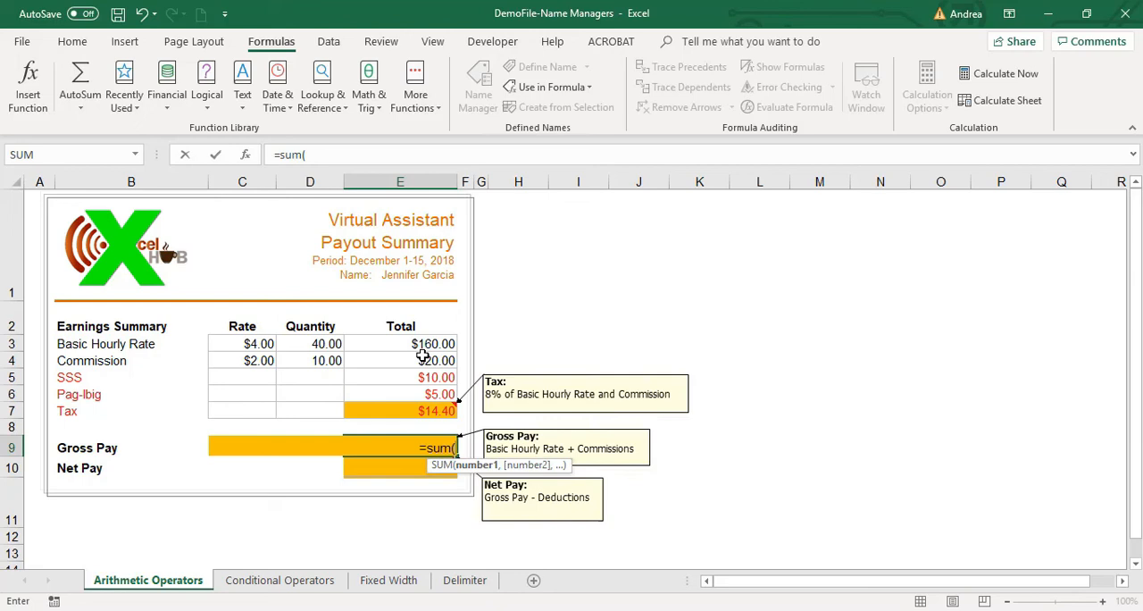
{"action": "left_click", "coordinate": [423, 343]}
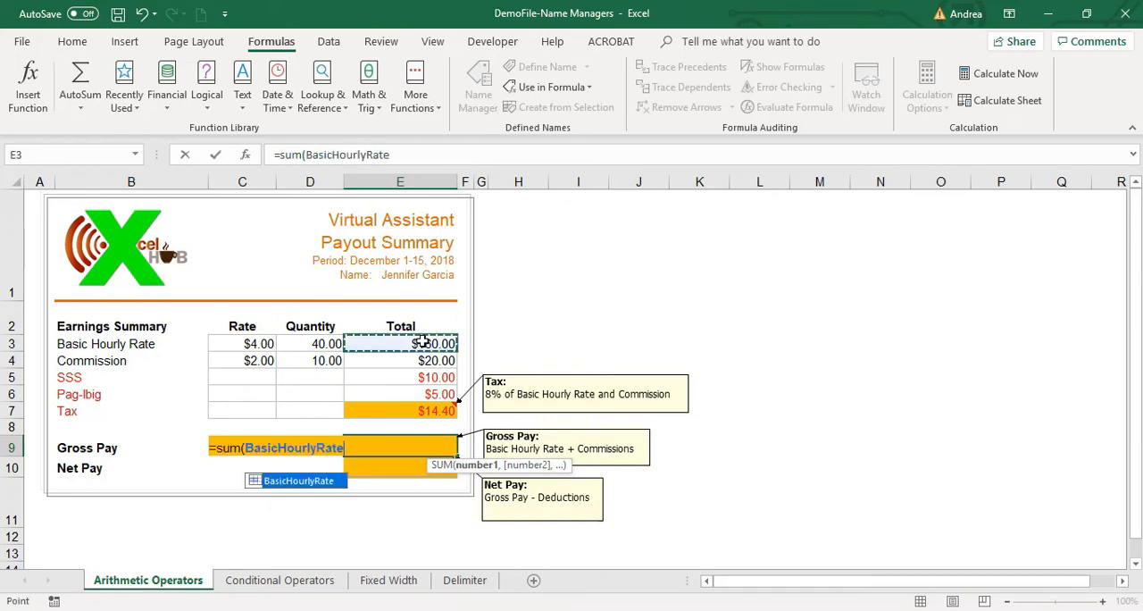
{"action": "type", "text": ","}
{"action": "left_click", "coordinate": [431, 360]}
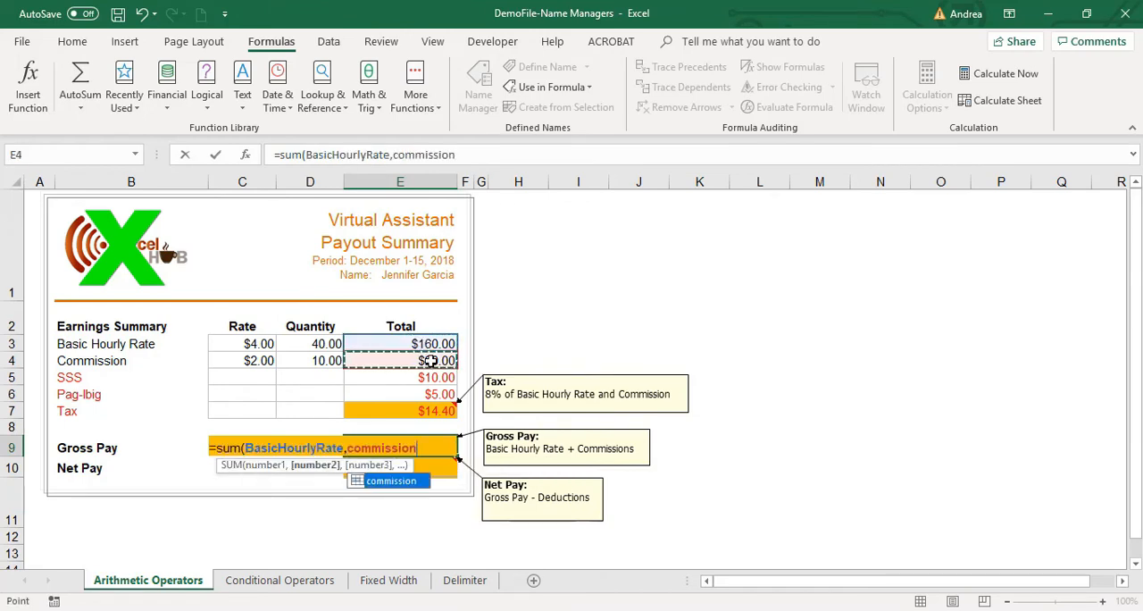
{"action": "type", "text": ")"}
{"action": "key", "text": "Return"}
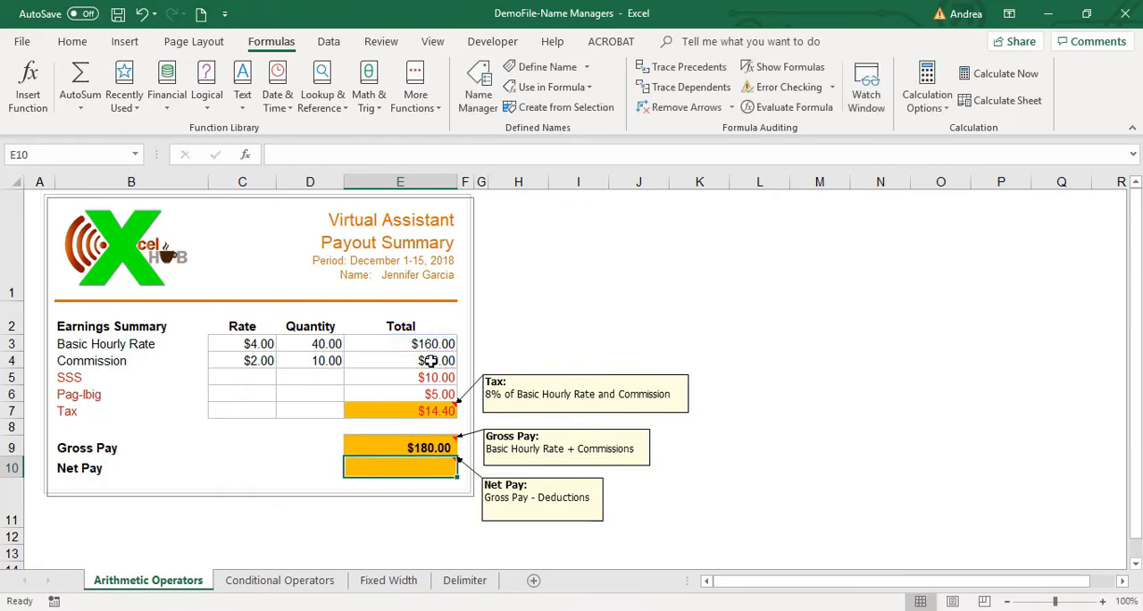
Replace the comma between the two names in the Gross Pay SUM formula with a plus sign.
{"action": "key", "text": "Up"}
{"action": "left_click", "coordinate": [438, 154]}
{"action": "left_click_drag", "start_coordinate": [461, 154], "coordinate": [278, 154]}
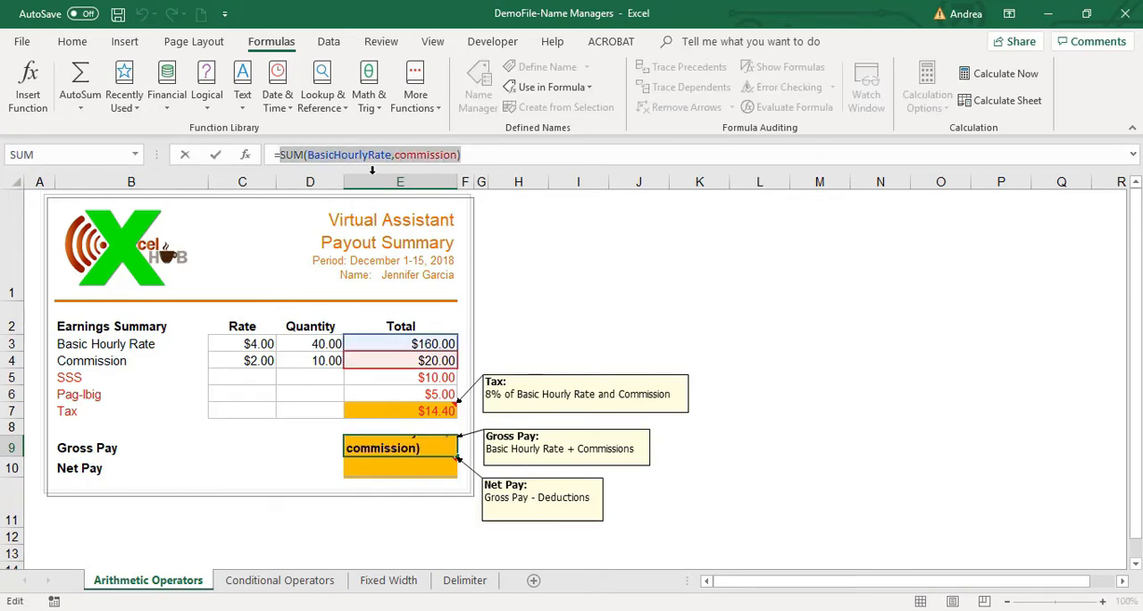
{"action": "left_click", "coordinate": [393, 155]}
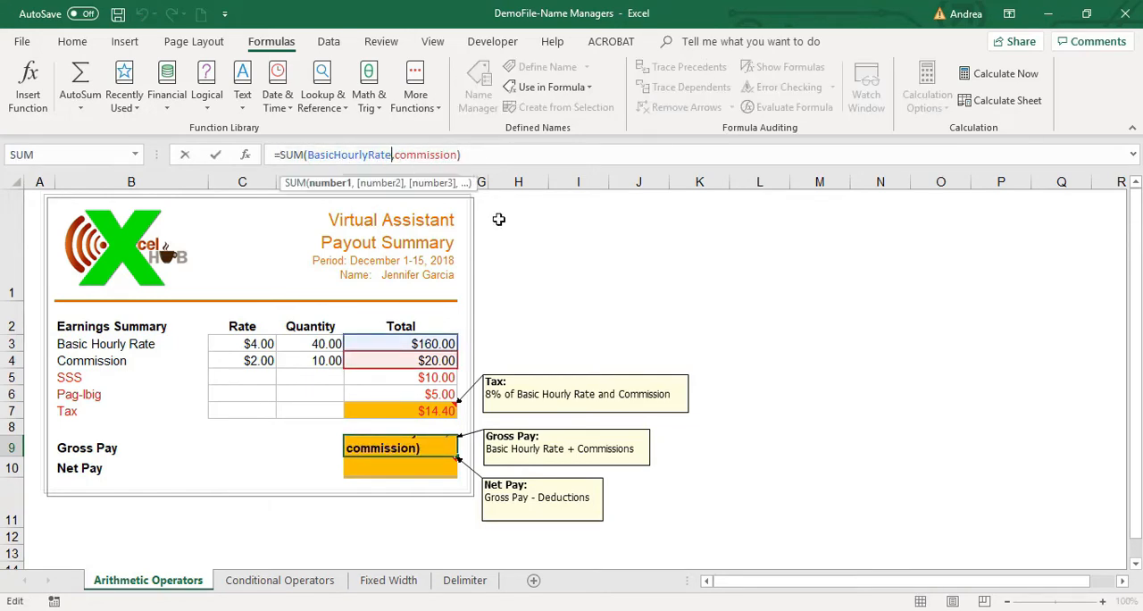
{"action": "key", "text": "Delete"}
{"action": "type", "text": "+"}
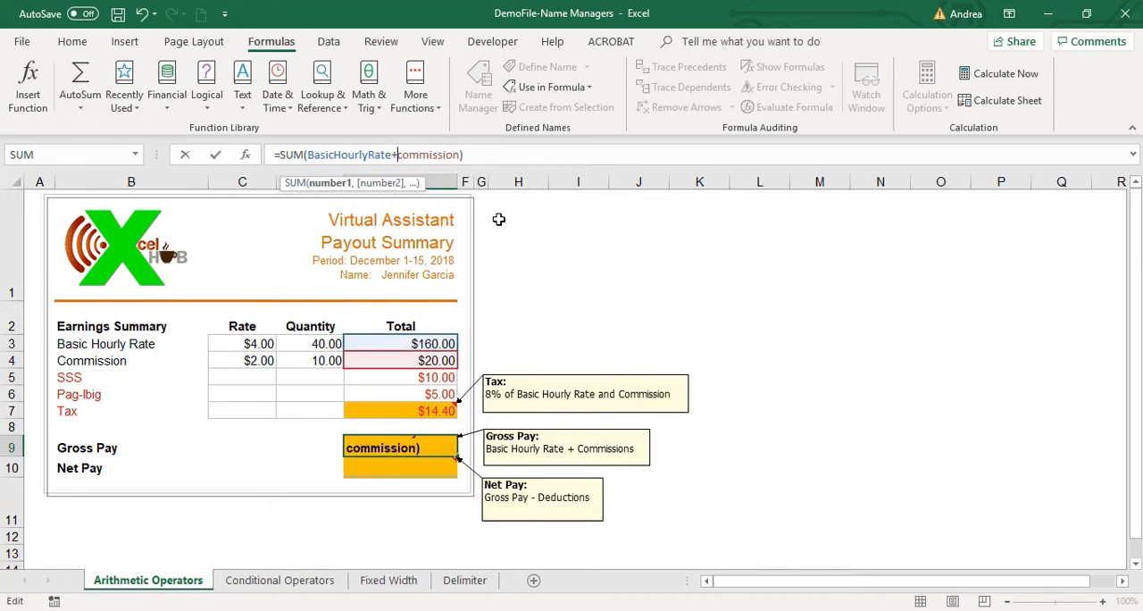
{"action": "key", "text": "ctrl+Return"}
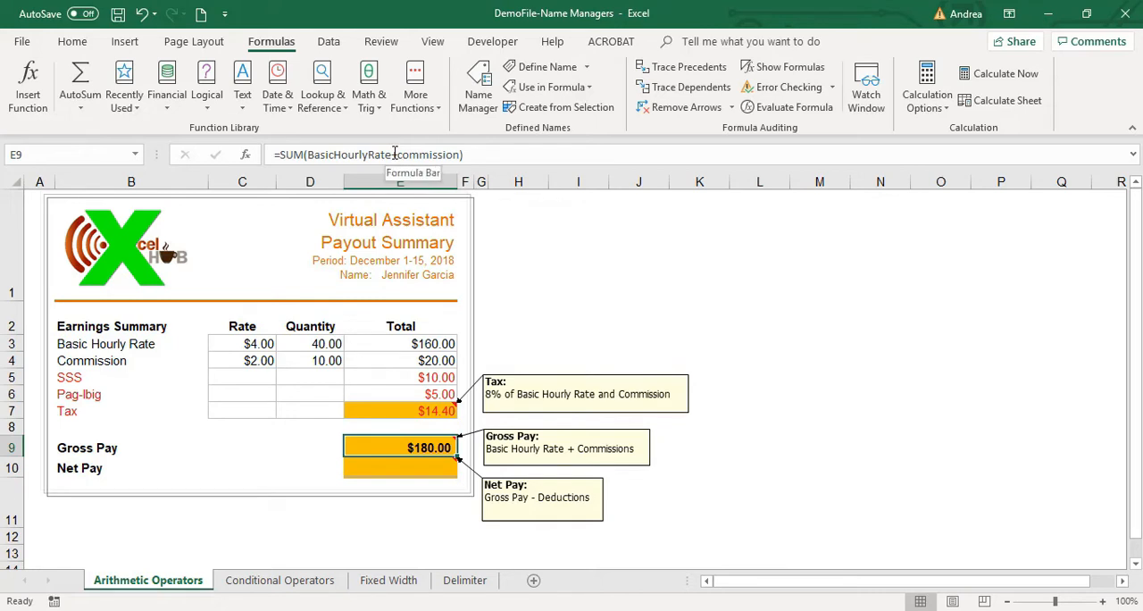
Change the plus sign in the Gross Pay SUM formula back to a comma.
{"action": "left_click", "coordinate": [279, 155]}
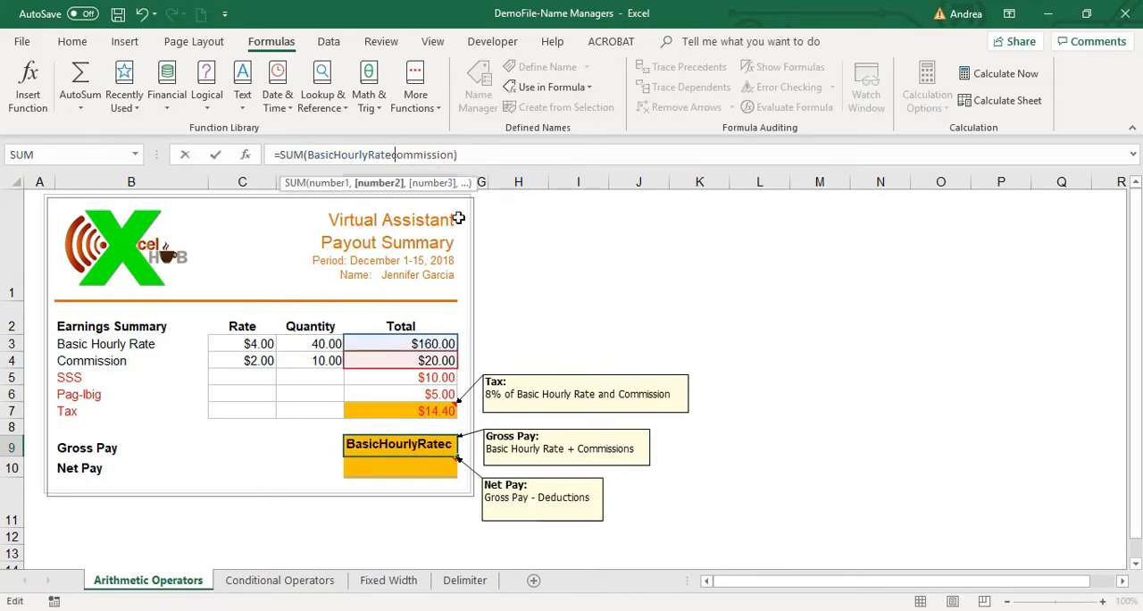
{"action": "key", "text": "Return"}
{"action": "key", "text": "Up"}
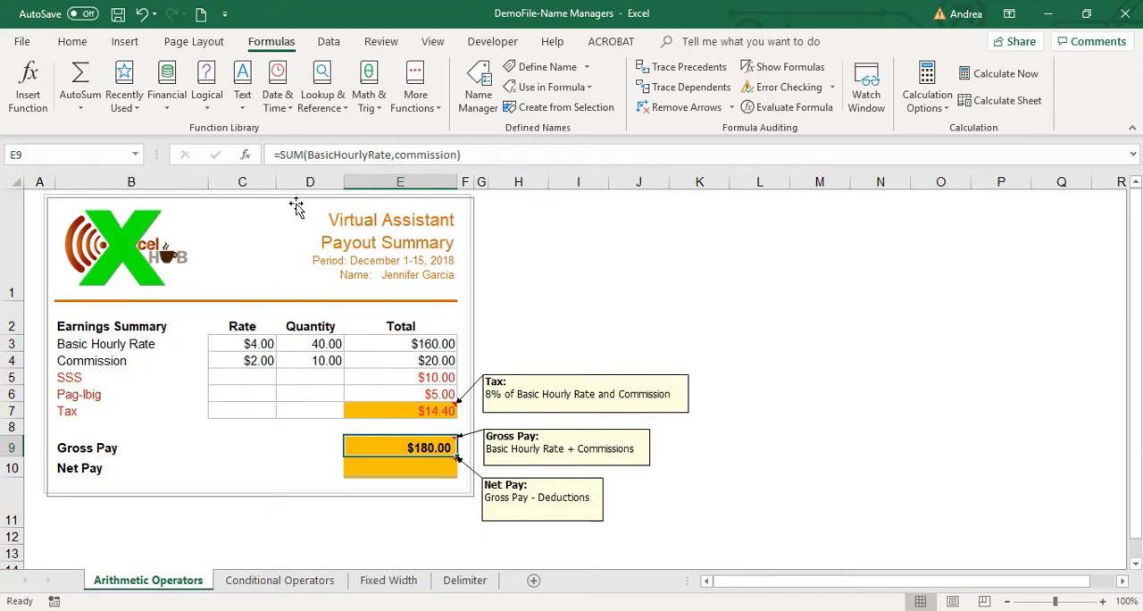
{"action": "double_click", "coordinate": [278, 155]}
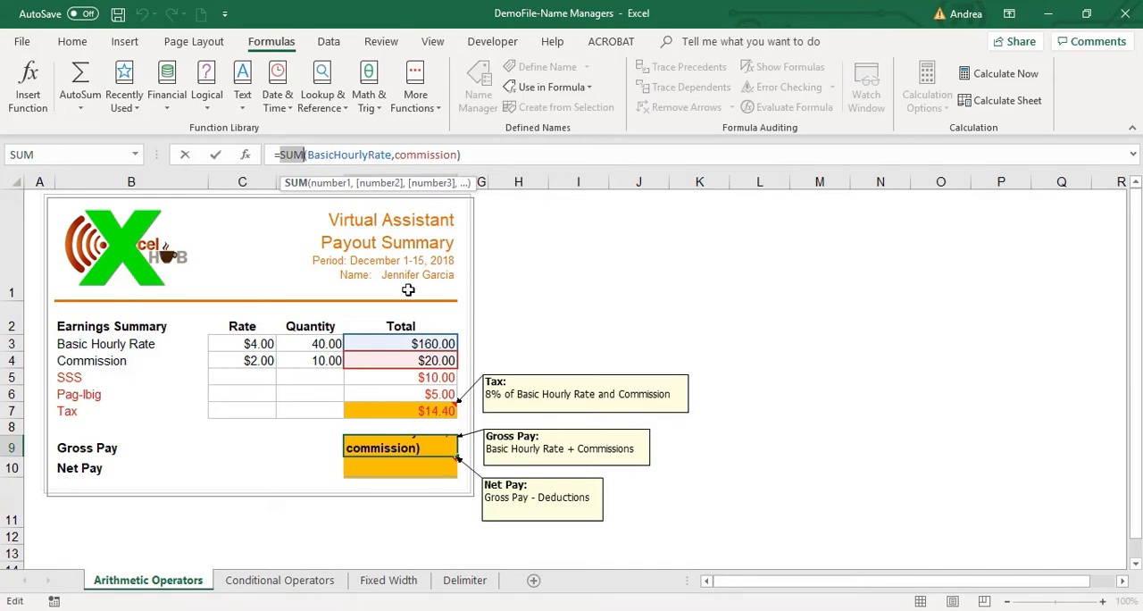
{"action": "key", "text": "Escape"}
Overwrite the SUM formula in cell E9 with a plain addition of BasicHourlyRate and commission.
{"action": "type", "text": "="}
{"action": "key", "text": "Up"}
{"action": "key", "text": "Up"}
{"action": "key", "text": "Up"}
{"action": "key", "text": "Up"}
{"action": "key", "text": "Up"}
{"action": "key", "text": "Up"}
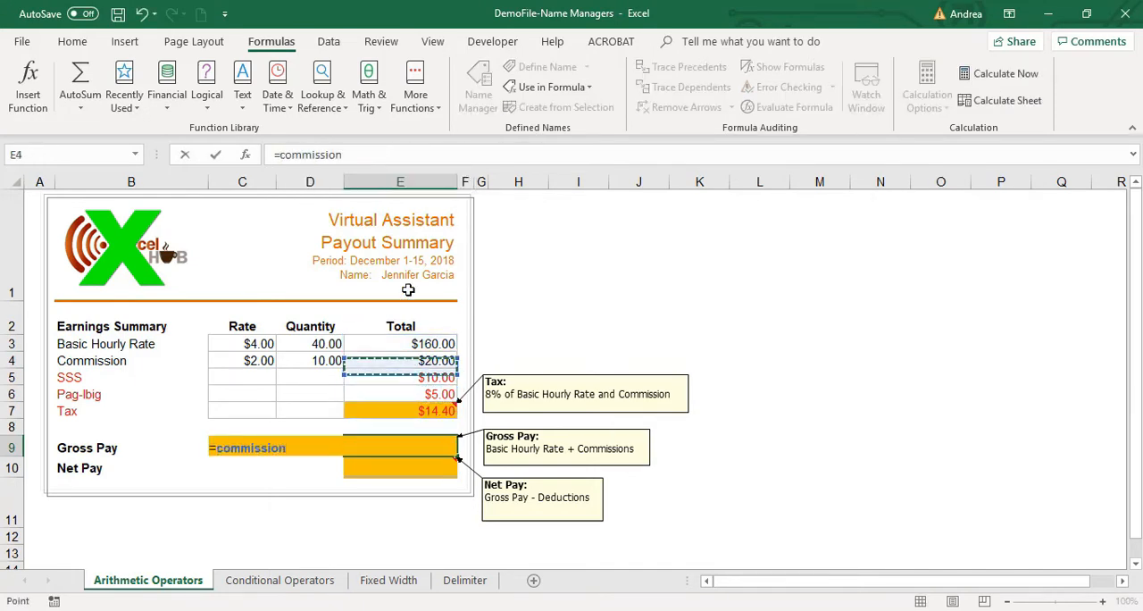
{"action": "type", "text": "+"}
{"action": "key", "text": "Up"}
{"action": "key", "text": "Up"}
{"action": "key", "text": "Up"}
{"action": "key", "text": "Up"}
{"action": "key", "text": "Up"}
{"action": "key", "text": "Return"}
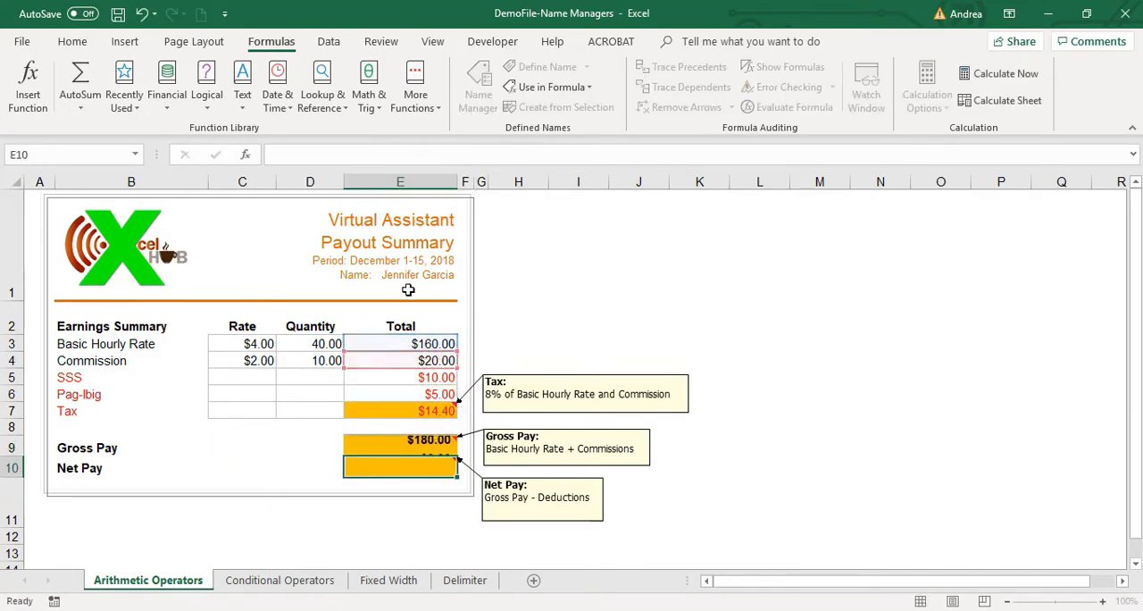
{"action": "key", "text": "Up"}
{"action": "key", "text": "Down"}
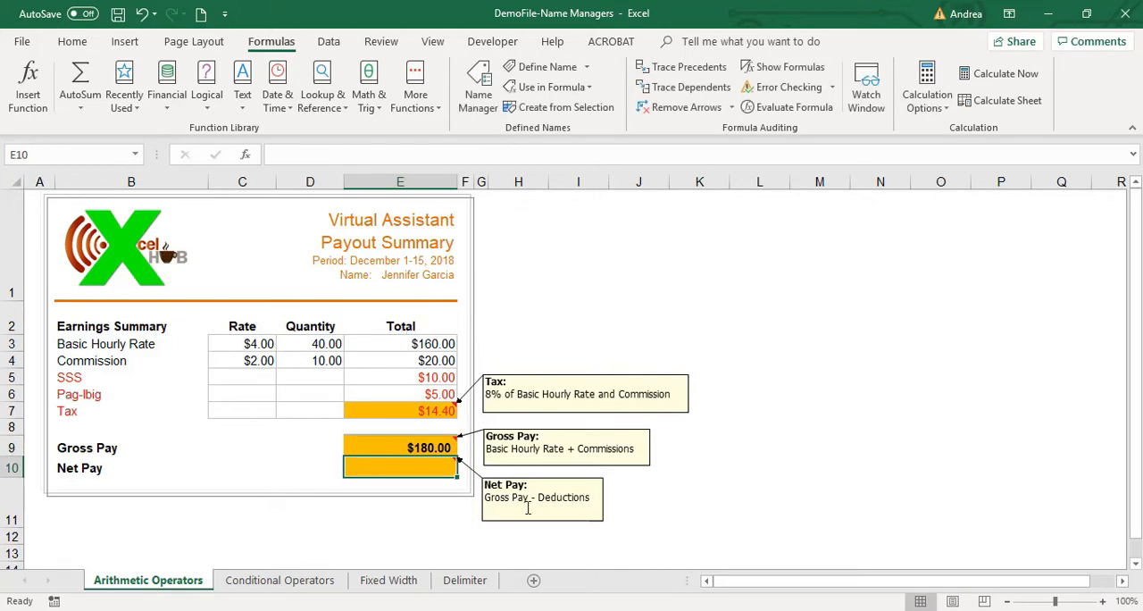
{"action": "left_click", "coordinate": [595, 500]}
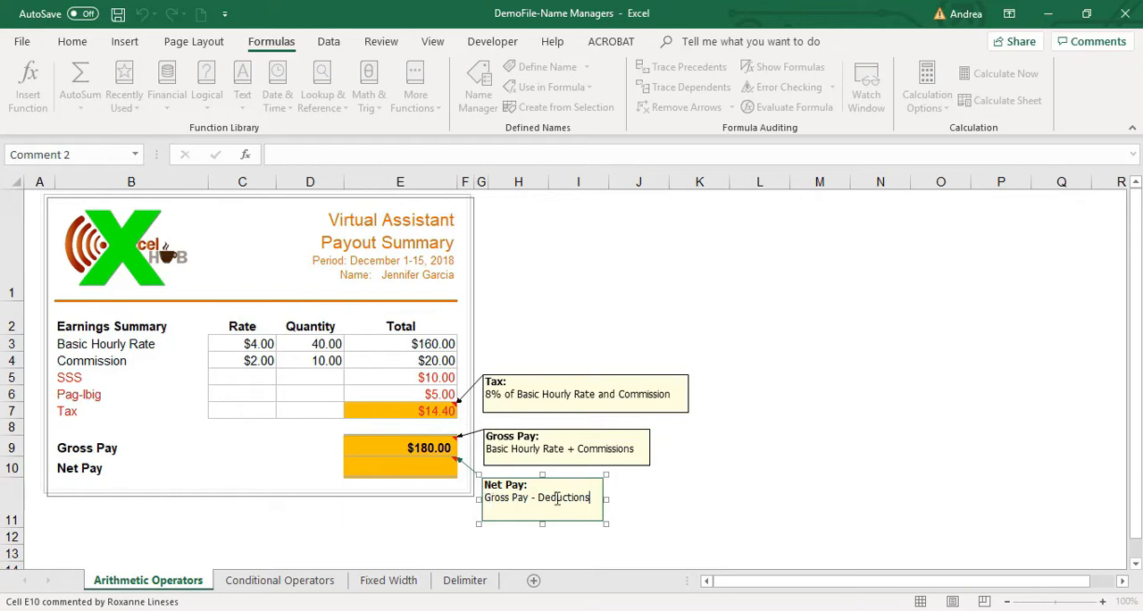
{"action": "left_click", "coordinate": [435, 469]}
Start the Gross Pay formula in cell E9 anew with the suggested name BasicHourlyRate.
{"action": "key", "text": "Up"}
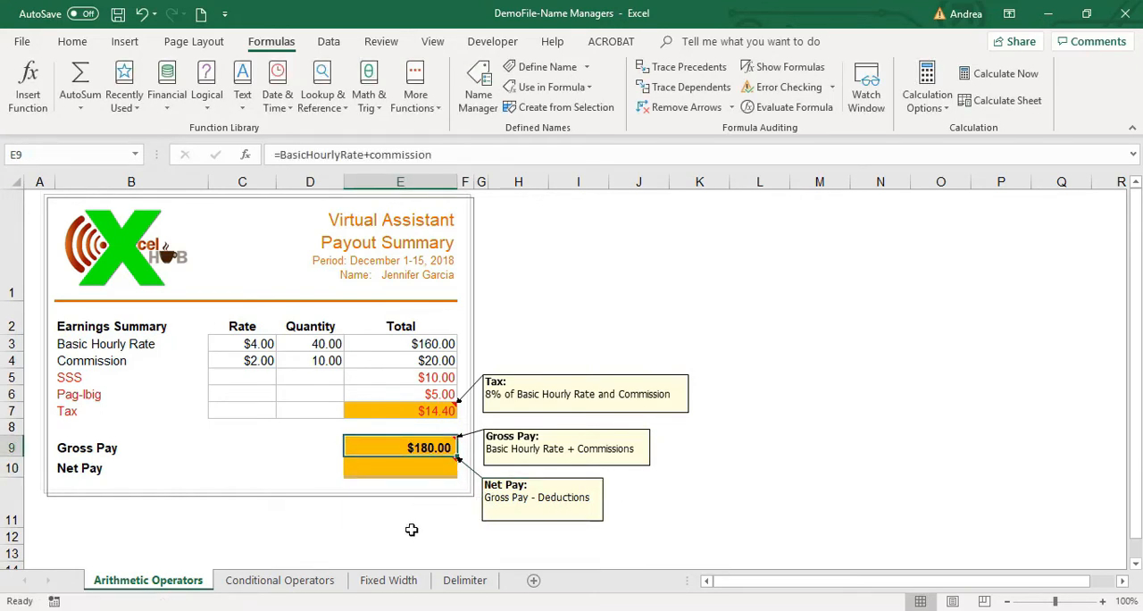
{"action": "type", "text": "="}
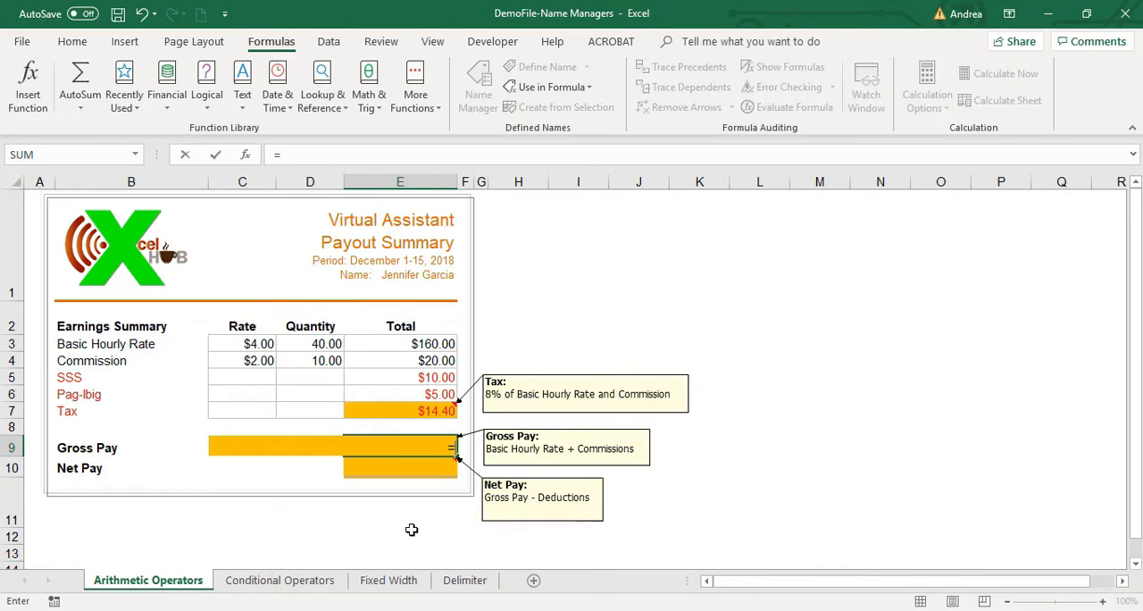
{"action": "type", "text": "basic"}
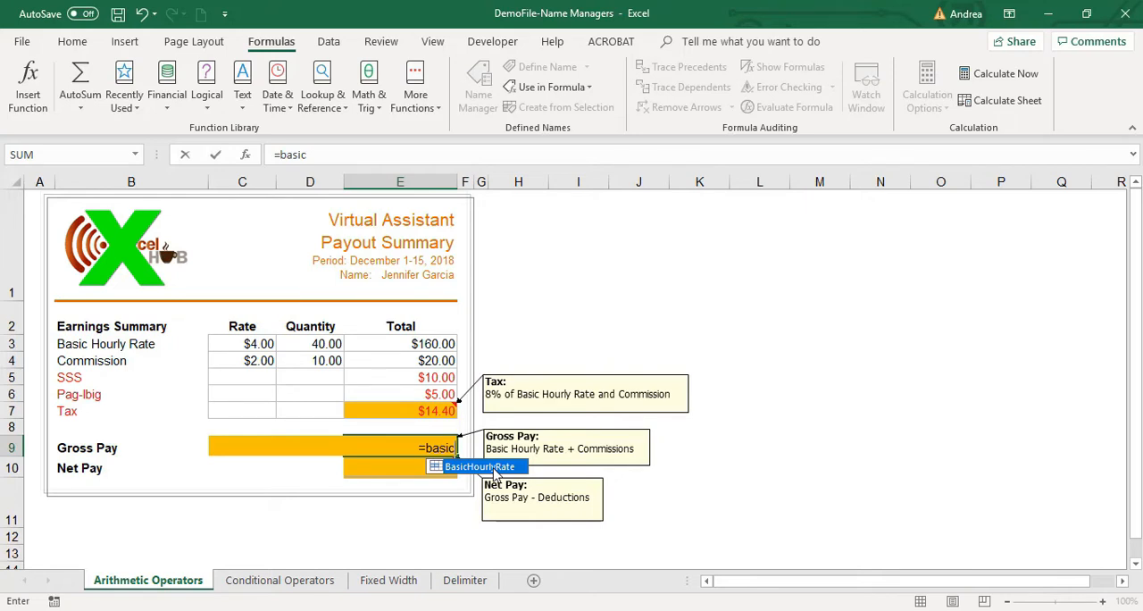
{"action": "double_click", "coordinate": [462, 467]}
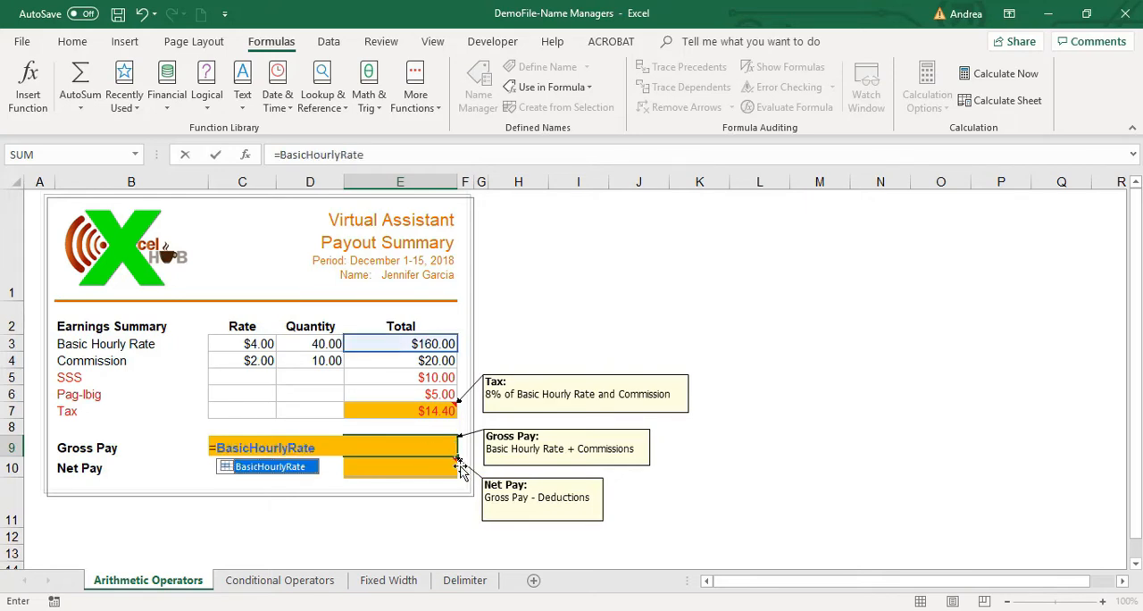
{"action": "left_click", "coordinate": [399, 156]}
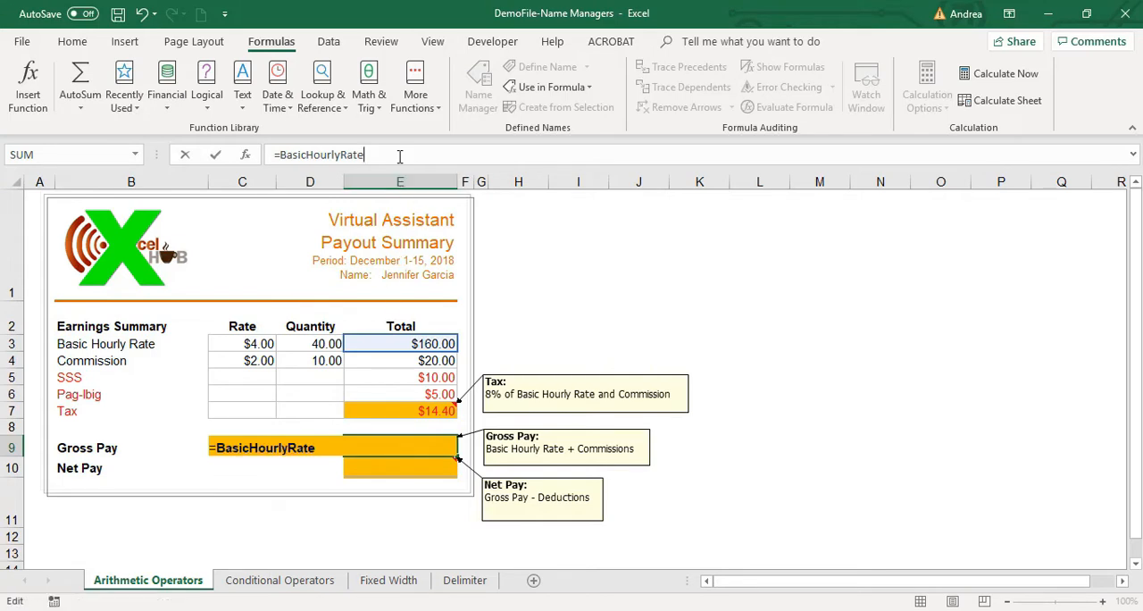
Complete the Gross Pay formula as =BasicHourlyRate+commission, choosing commission from the name suggestions.
{"action": "type", "text": "+com"}
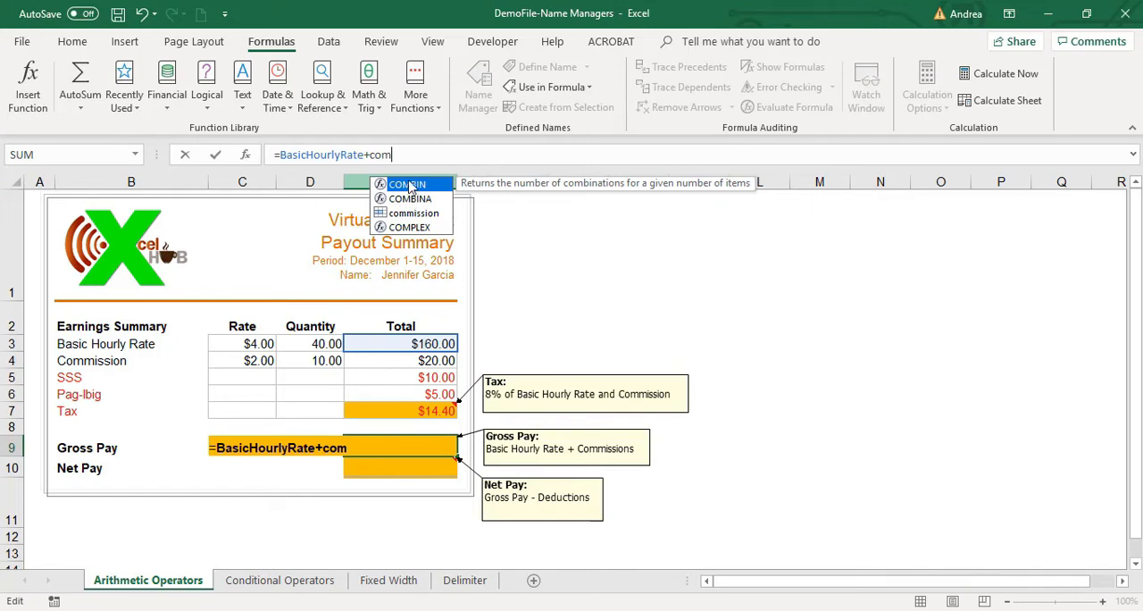
{"action": "left_click", "coordinate": [413, 199]}
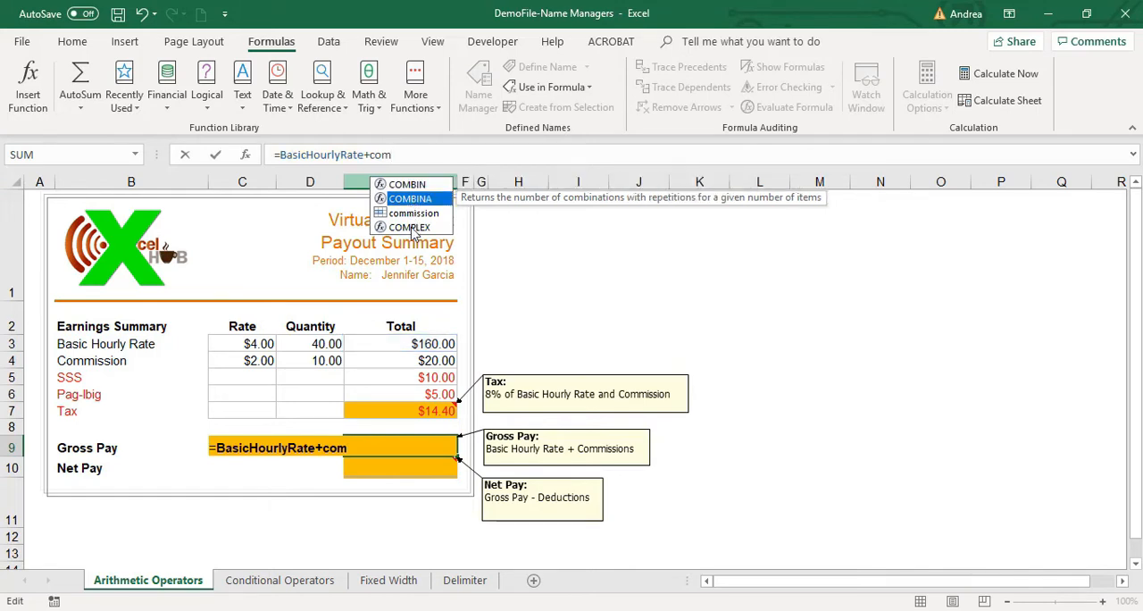
{"action": "left_click", "coordinate": [412, 228]}
{"action": "left_click", "coordinate": [414, 199]}
{"action": "left_click", "coordinate": [414, 187]}
{"action": "left_click", "coordinate": [413, 199]}
{"action": "left_click", "coordinate": [412, 214]}
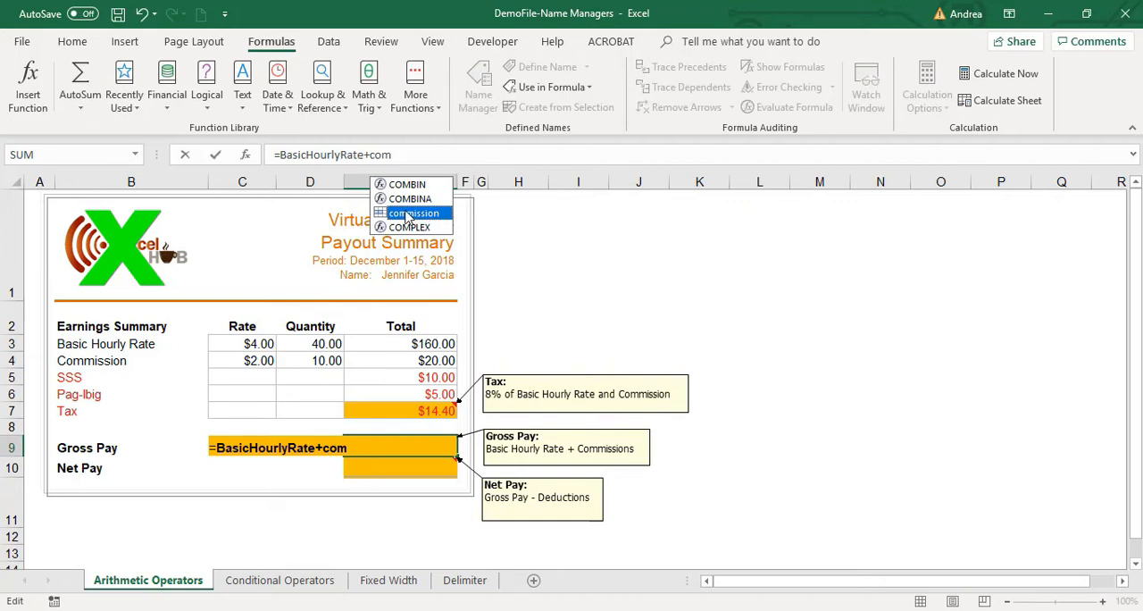
{"action": "double_click", "coordinate": [407, 214]}
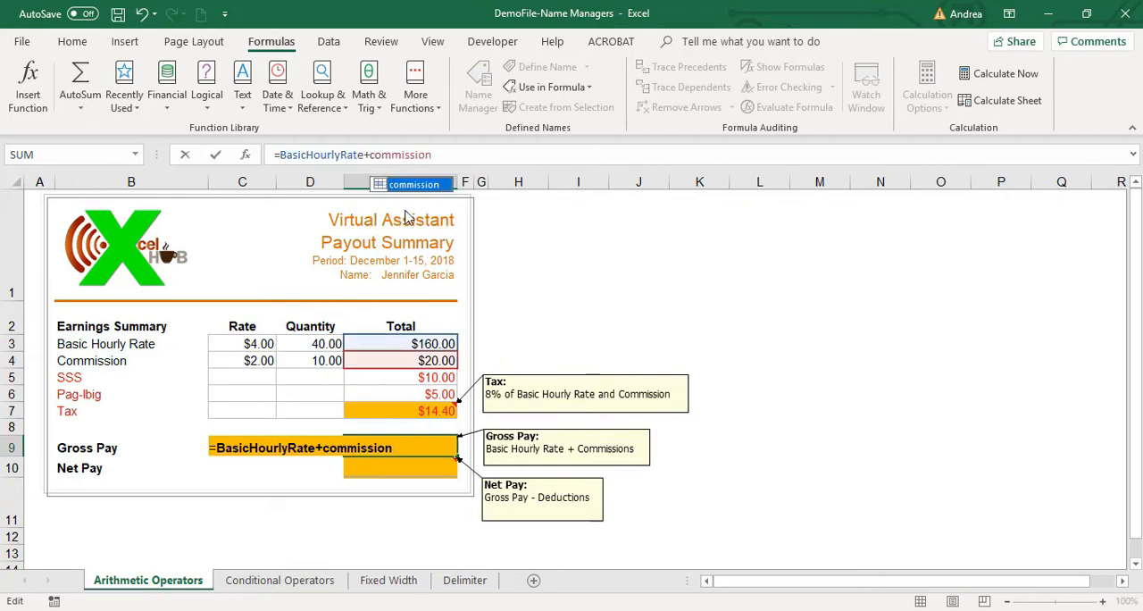
{"action": "left_click", "coordinate": [441, 153]}
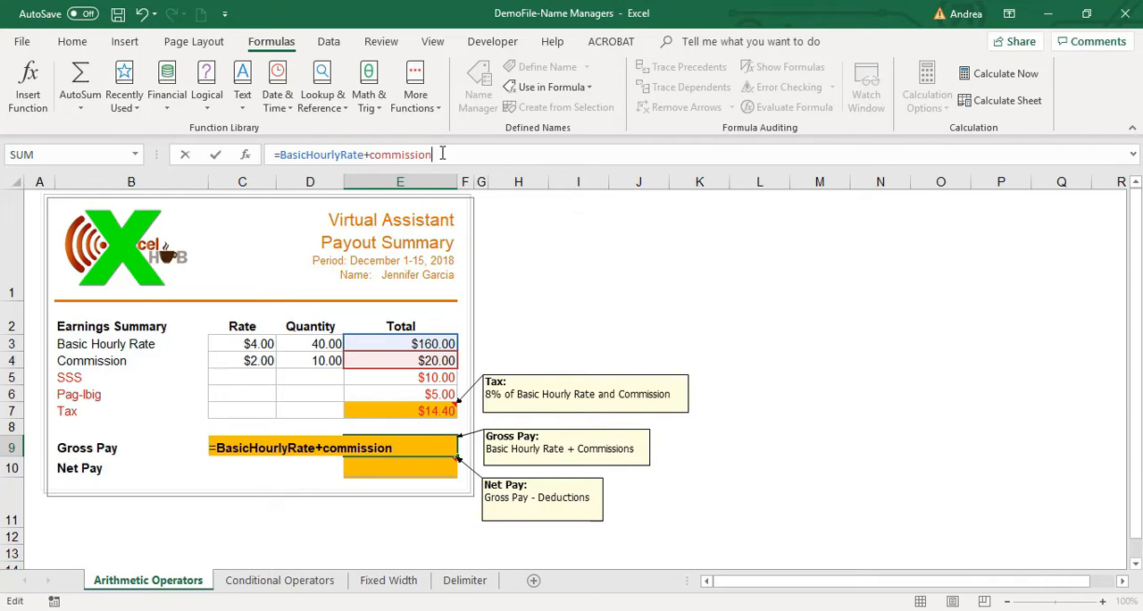
{"action": "key", "text": "Return"}
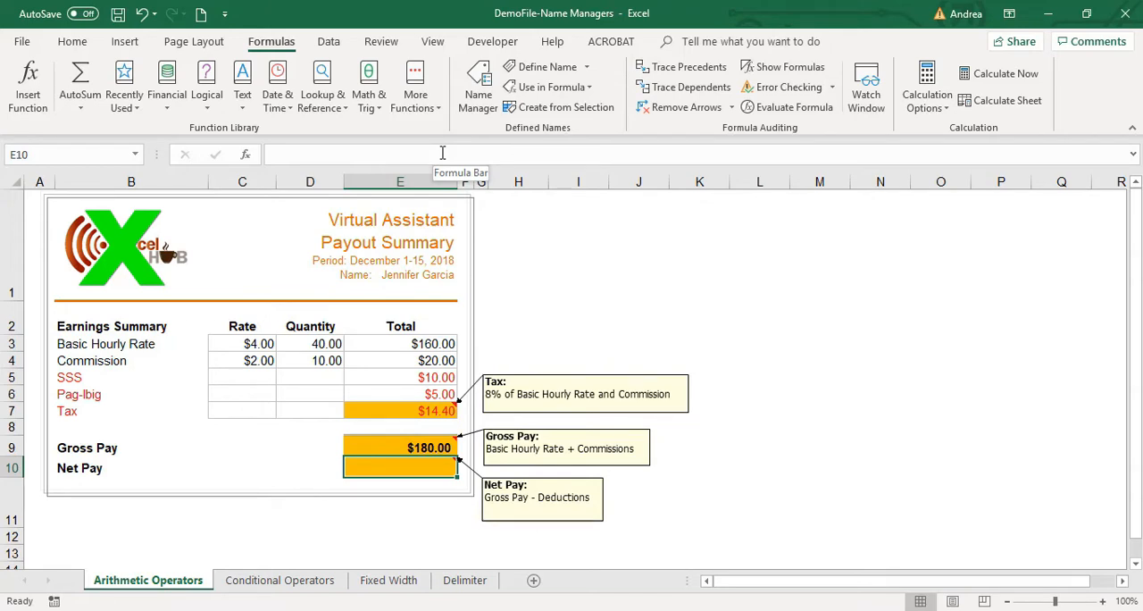
Enter the Net Pay formula =E9-sss-pagibig-tax in cell E10, pointing to the Gross Pay and the three deduction cells.
{"action": "type", "text": "="}
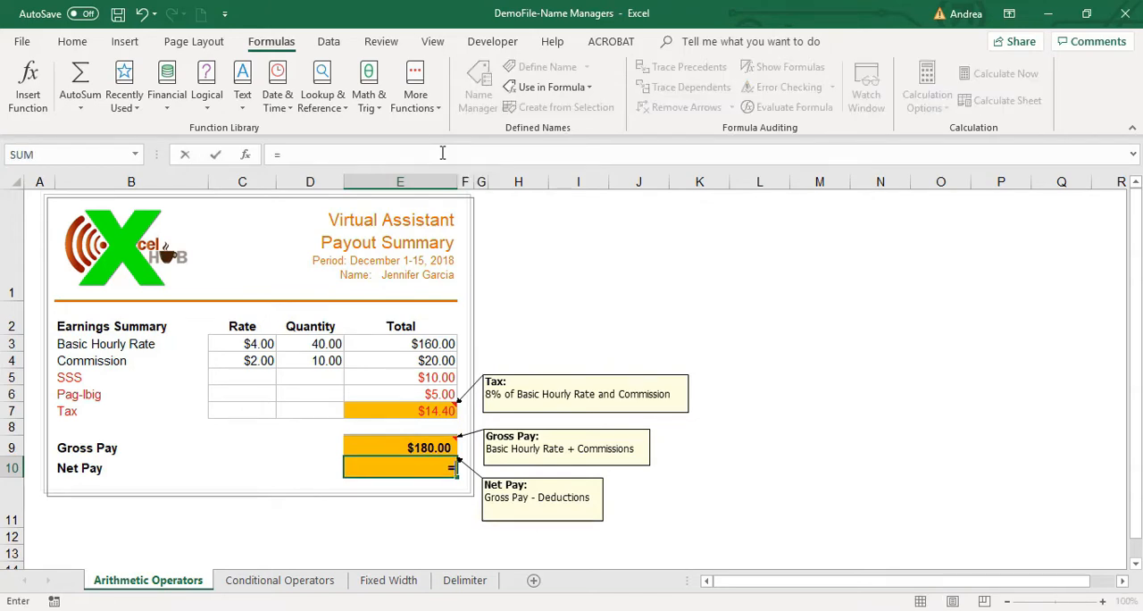
{"action": "key", "text": "Up"}
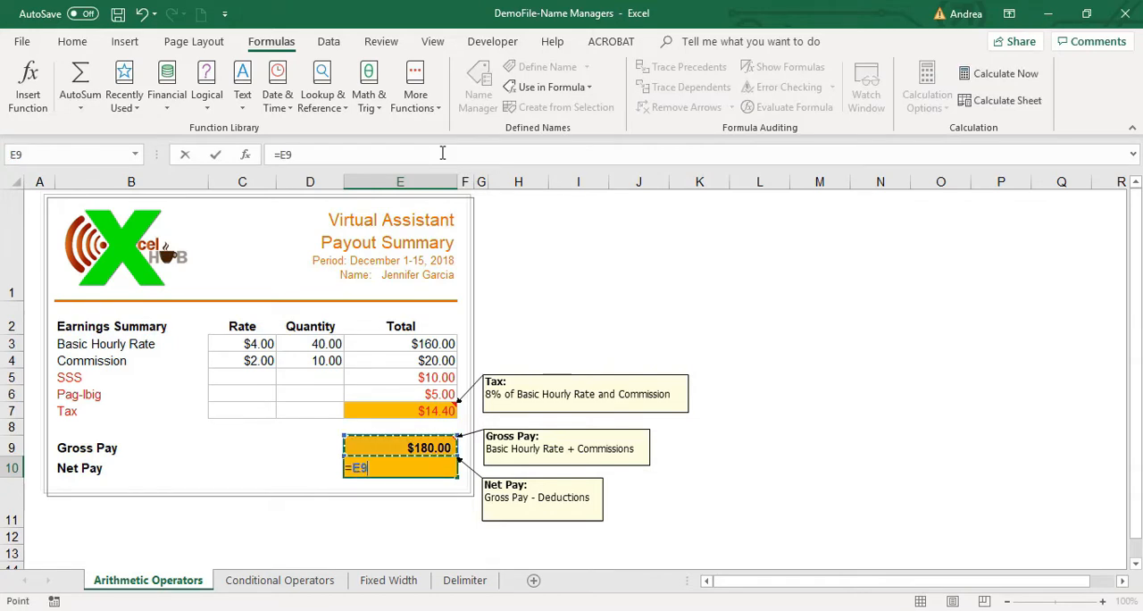
{"action": "type", "text": "-"}
{"action": "key", "text": "Up"}
{"action": "key", "text": "Up"}
{"action": "key", "text": "Up"}
{"action": "key", "text": "Up"}
{"action": "key", "text": "Up"}
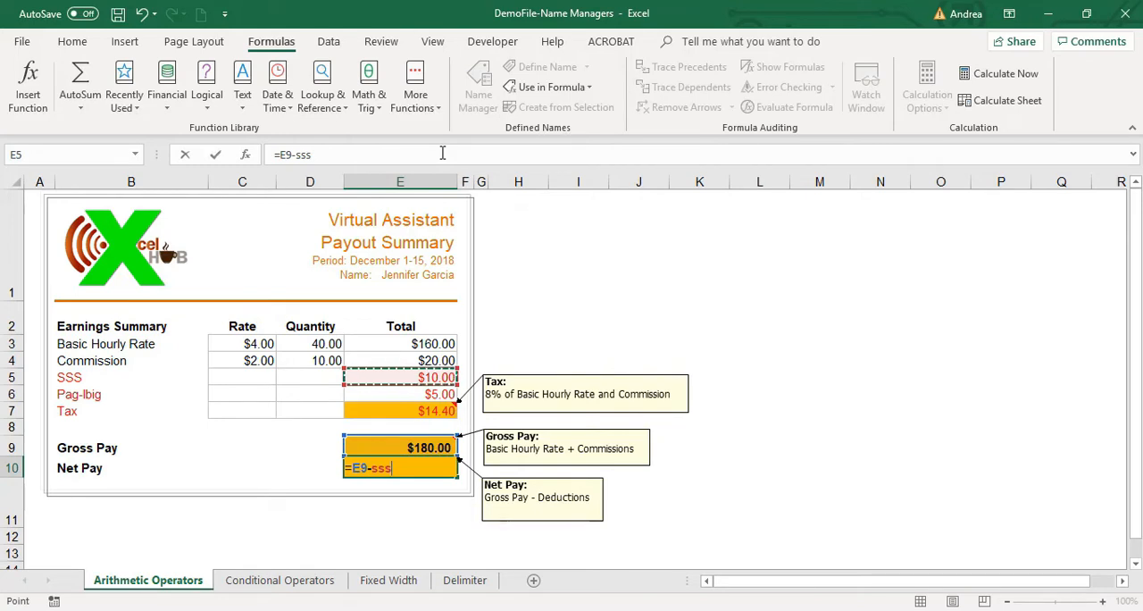
{"action": "type", "text": "-"}
{"action": "key", "text": "Up"}
{"action": "key", "text": "Up"}
{"action": "key", "text": "Up"}
{"action": "key", "text": "Up"}
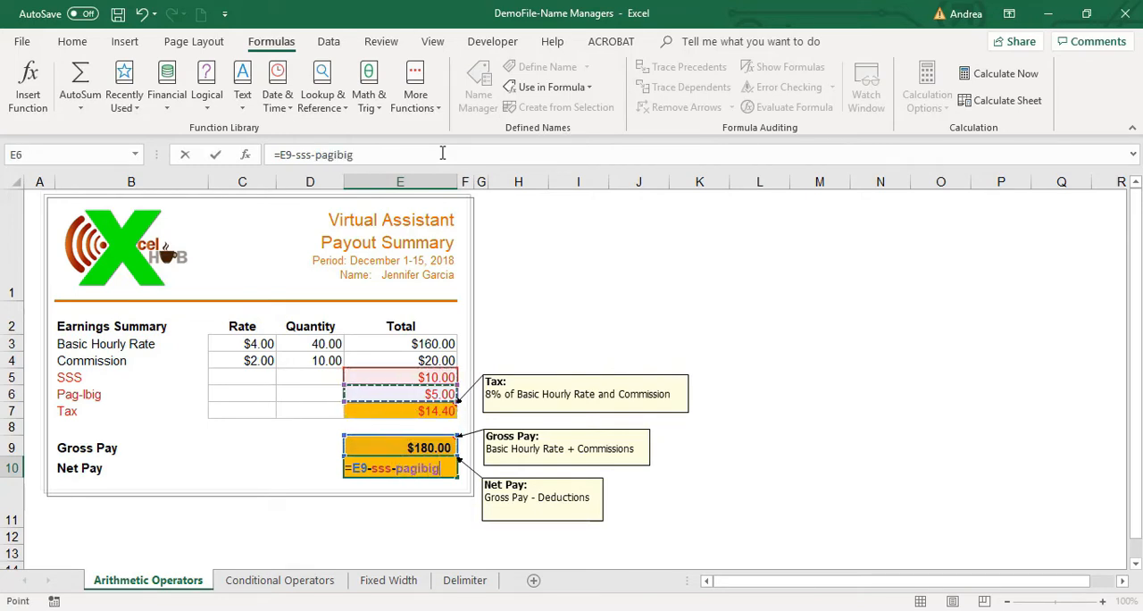
{"action": "type", "text": "-"}
{"action": "key", "text": "Up"}
{"action": "key", "text": "Up"}
{"action": "key", "text": "Up"}
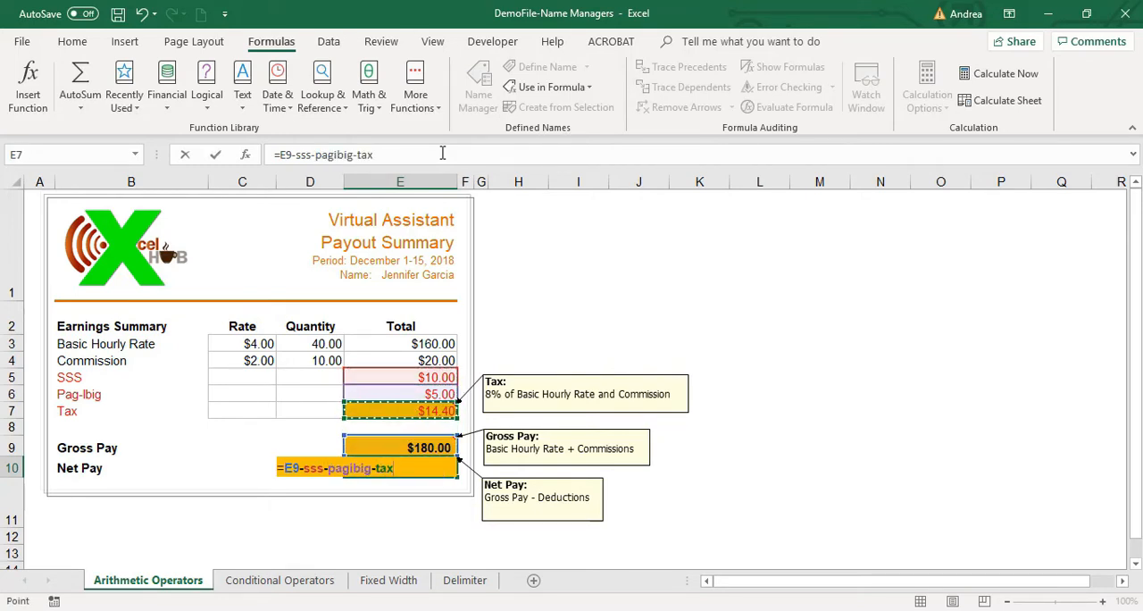
{"action": "key", "text": "Return"}
{"action": "key", "text": "Up"}
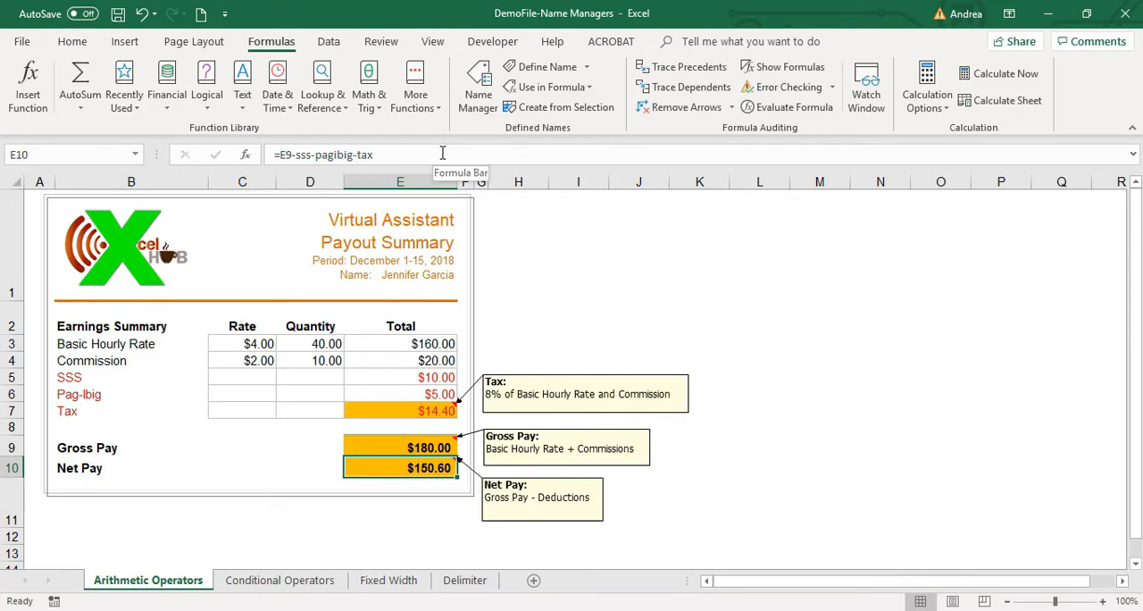
Replace the Net Pay formula in cell E10 with =E9-SUM(E5:E7).
{"action": "type", "text": "="}
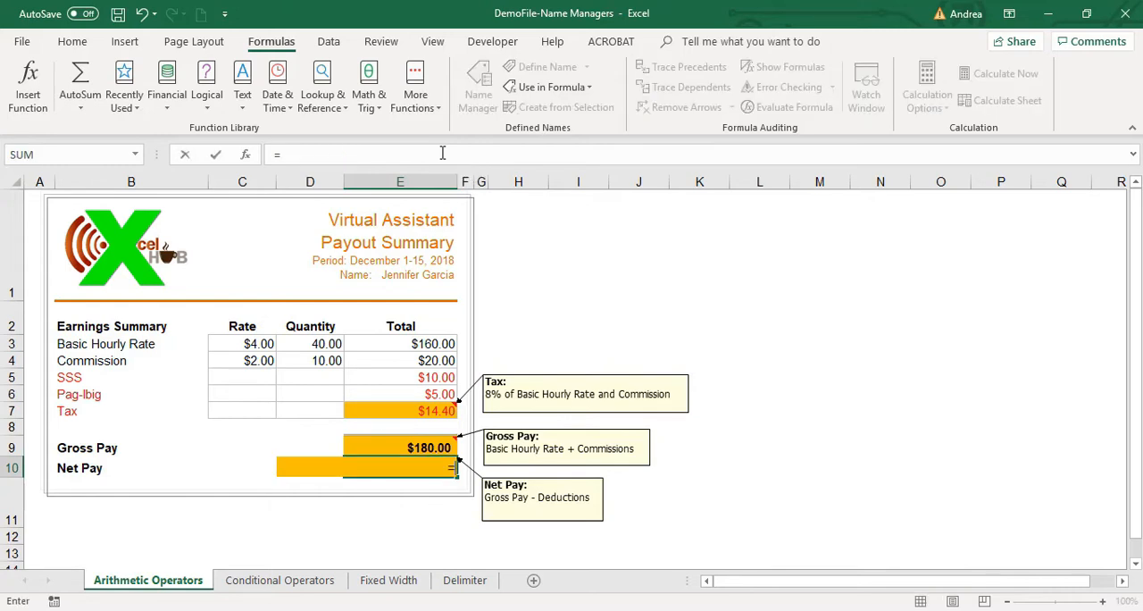
{"action": "key", "text": "Up"}
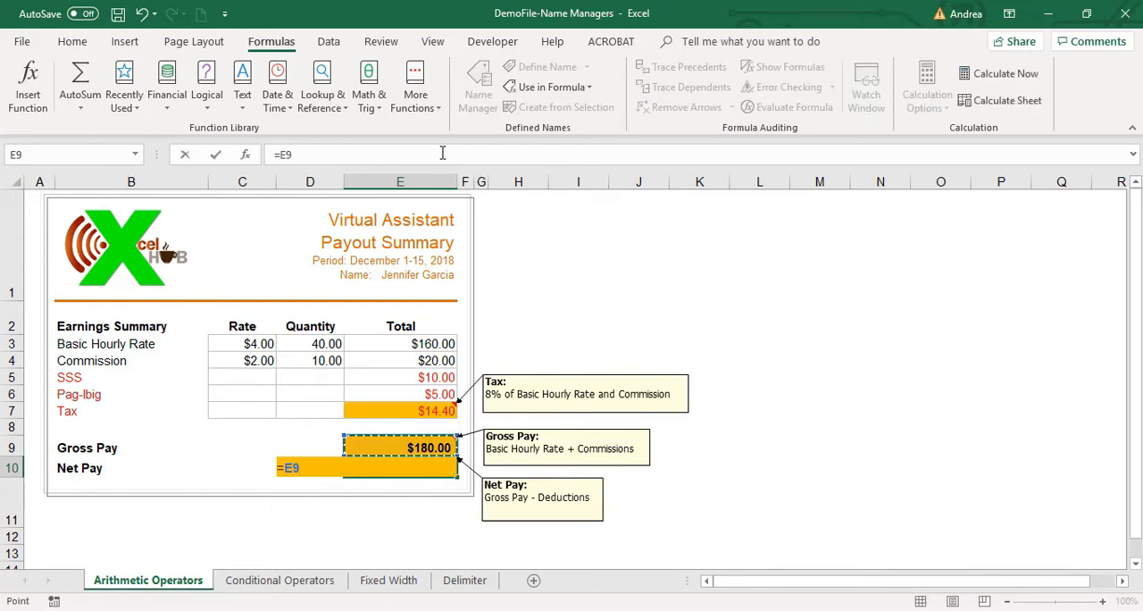
{"action": "type", "text": "-"}
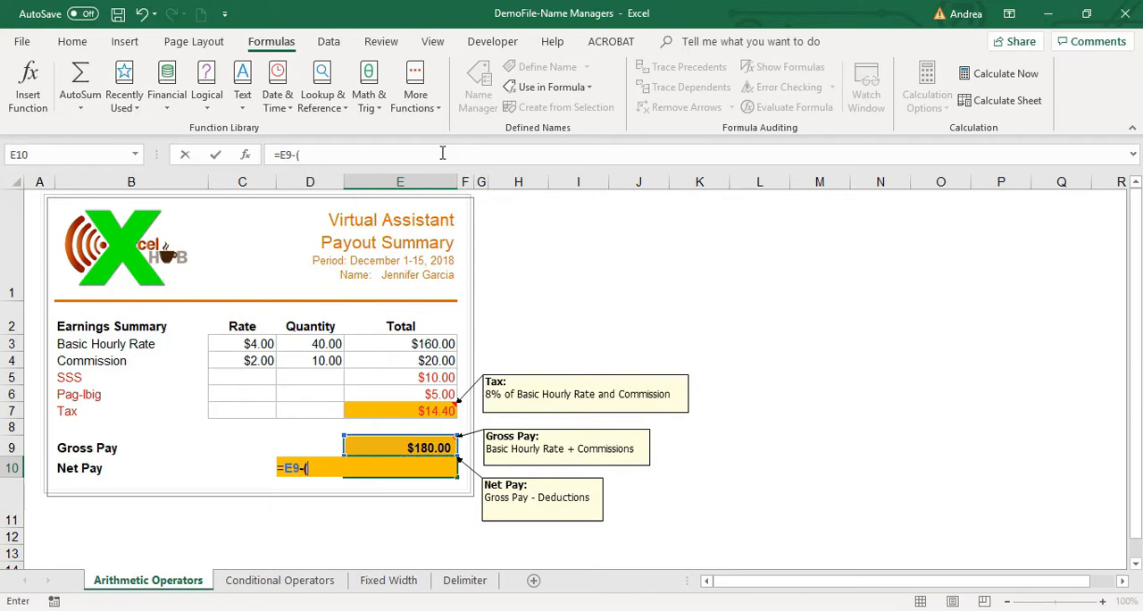
{"action": "type", "text": "sum("}
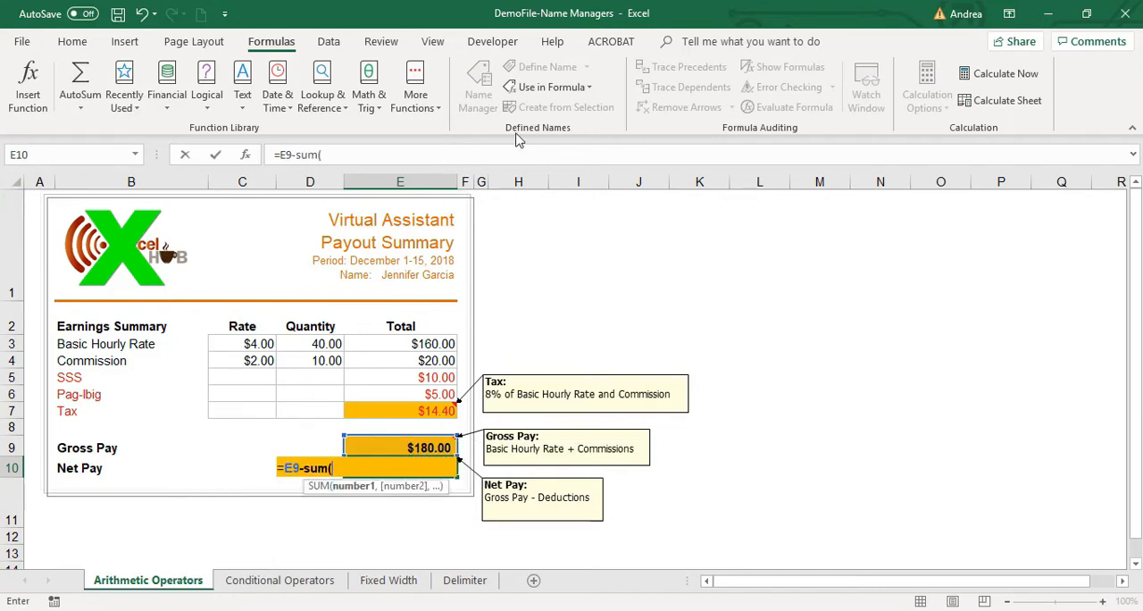
{"action": "left_click_drag", "start_coordinate": [423, 375], "coordinate": [430, 414]}
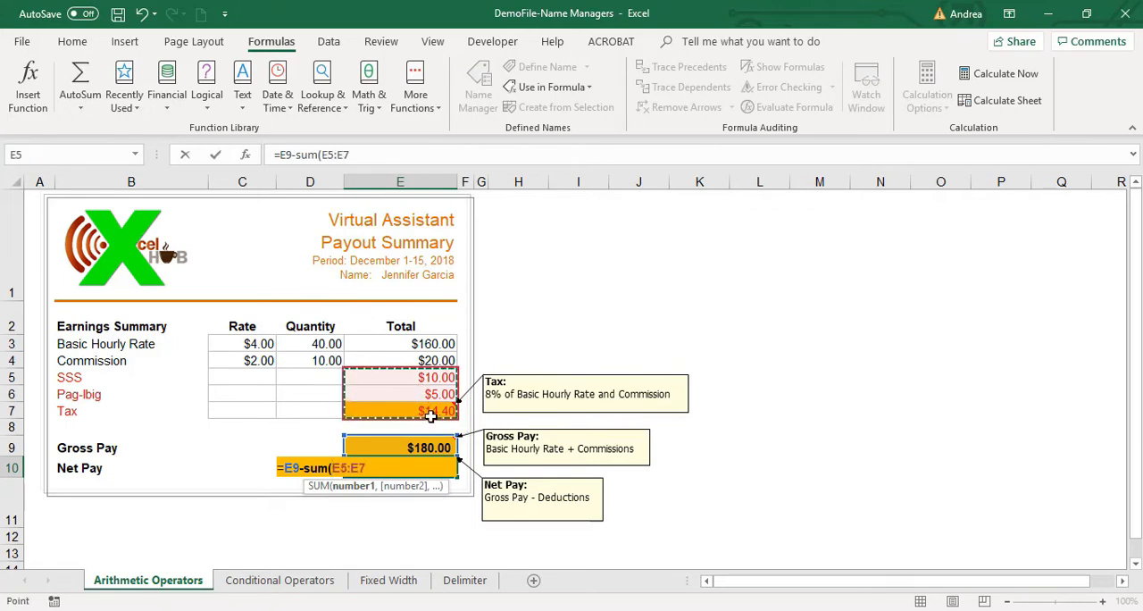
{"action": "type", "text": ")"}
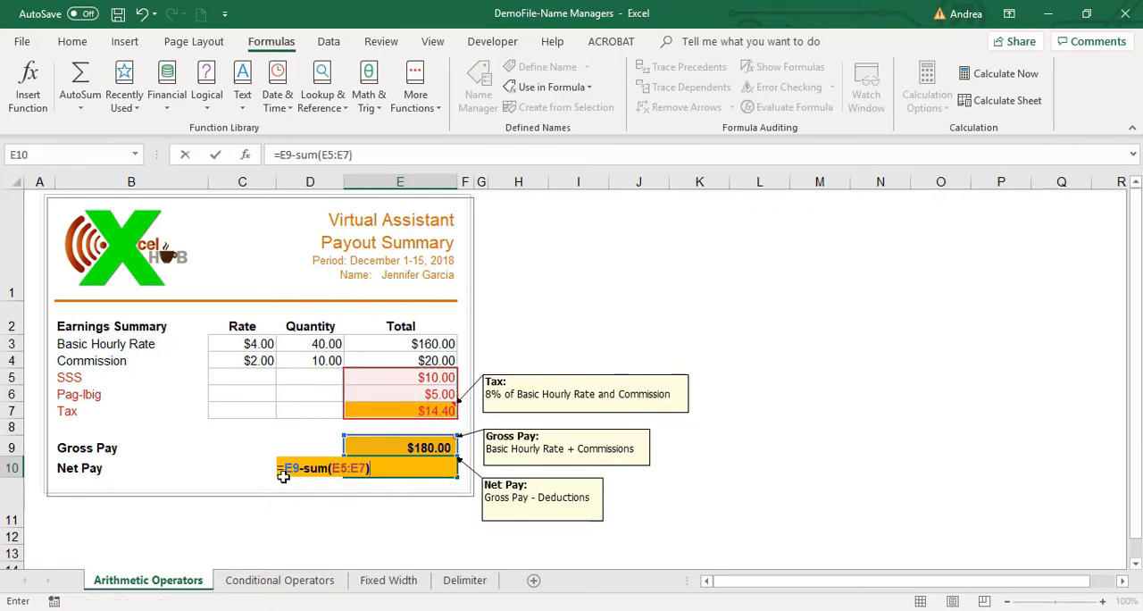
{"action": "left_click_drag", "start_coordinate": [397, 468], "coordinate": [299, 466]}
{"action": "key", "text": "Return"}
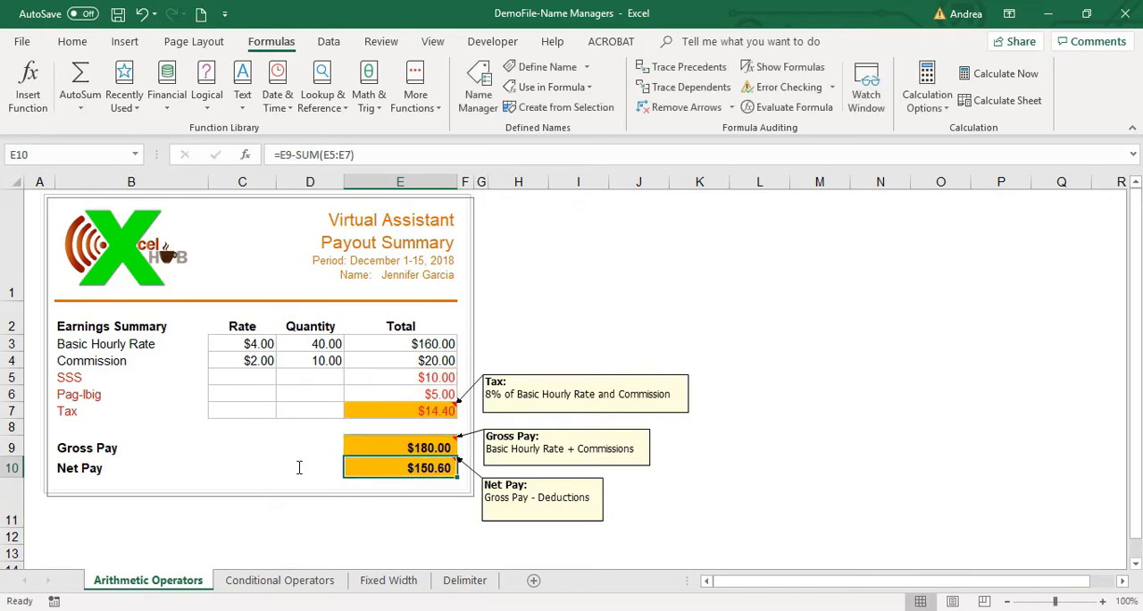
Overwrite the Net Pay formula in cell E10 with the reversed subtraction =SUM(E5:E7)-E9.
{"action": "type", "text": "=sum("}
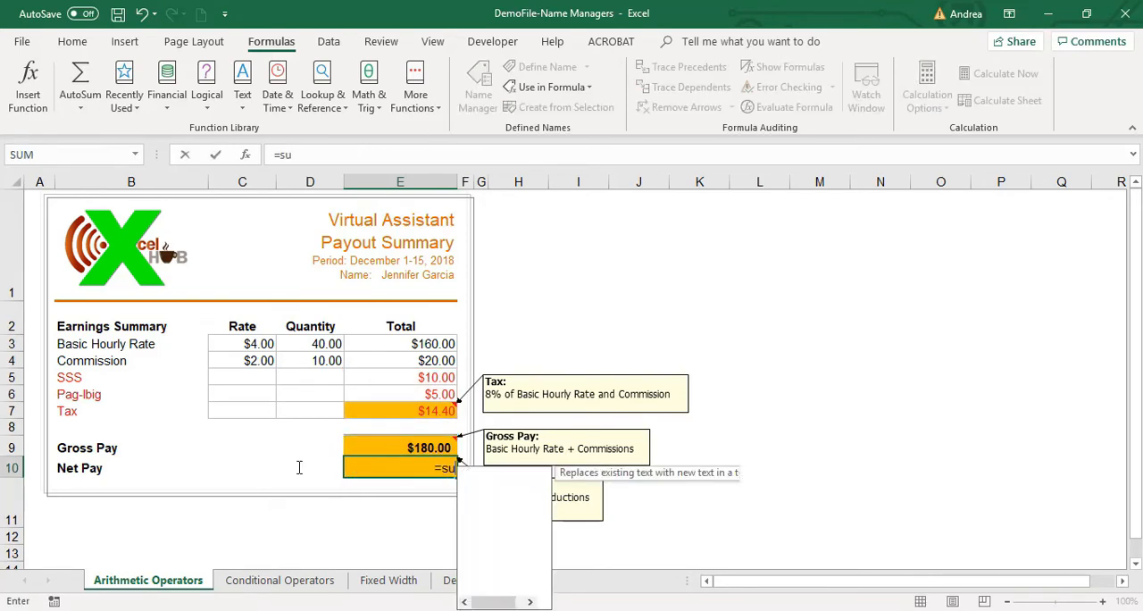
{"action": "key", "text": "Up"}
{"action": "key", "text": "Up"}
{"action": "key", "text": "Up"}
{"action": "key", "text": "Up"}
{"action": "key", "text": "Up"}
{"action": "key", "text": "shift+Down"}
{"action": "key", "text": "shift+Down"}
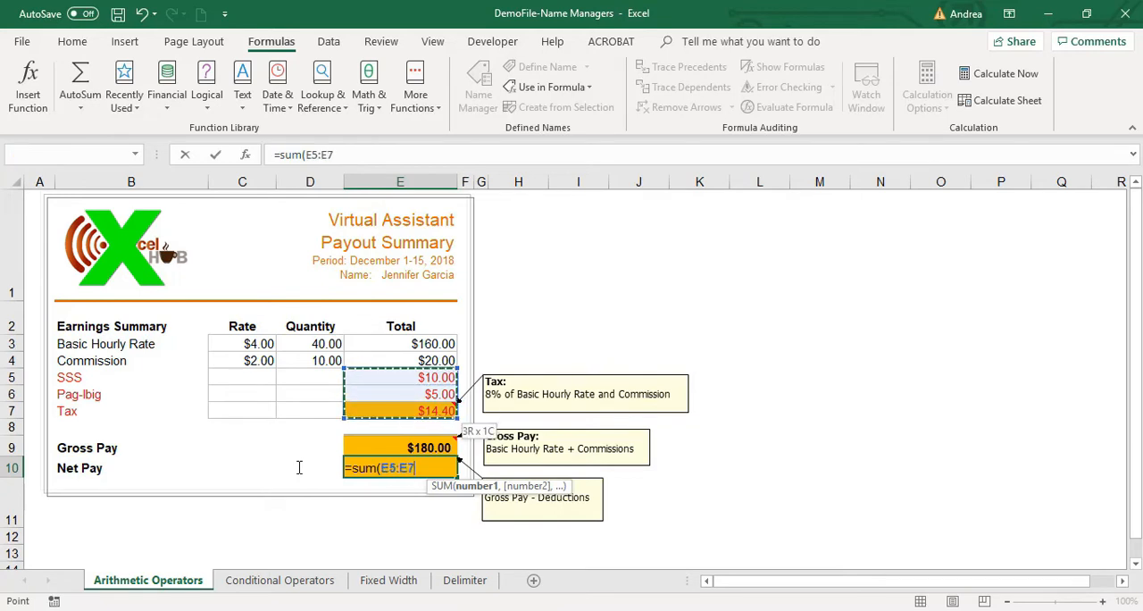
{"action": "type", "text": ")-"}
{"action": "key", "text": "Up"}
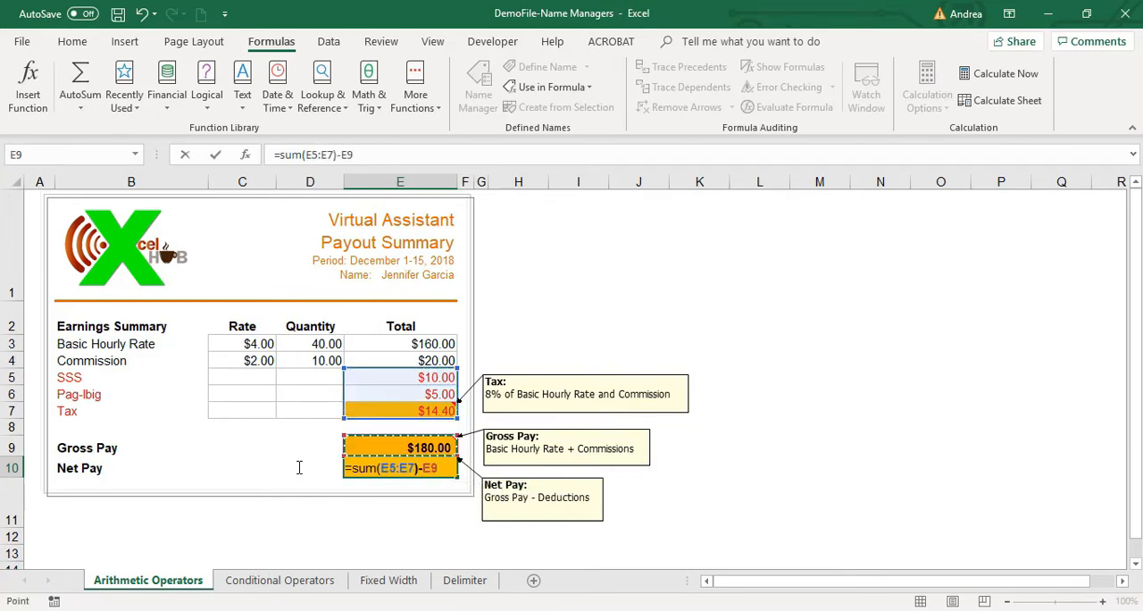
{"action": "key", "text": "Return"}
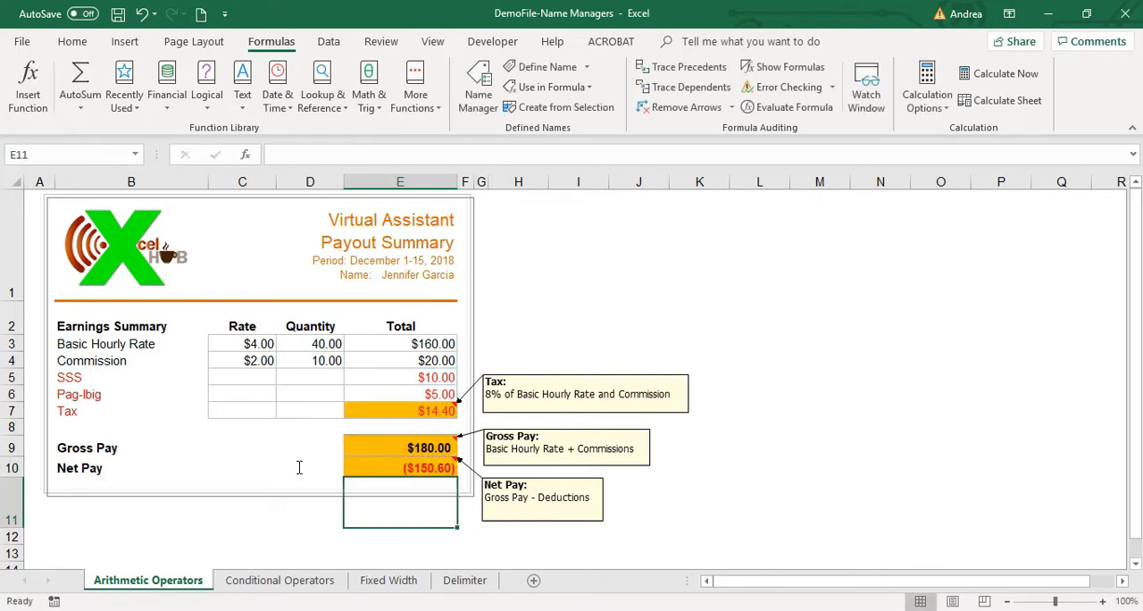
Compare the Gross Pay and Net Pay formulas and undo the reversed subtraction in cell E10.
{"action": "key", "text": "Up"}
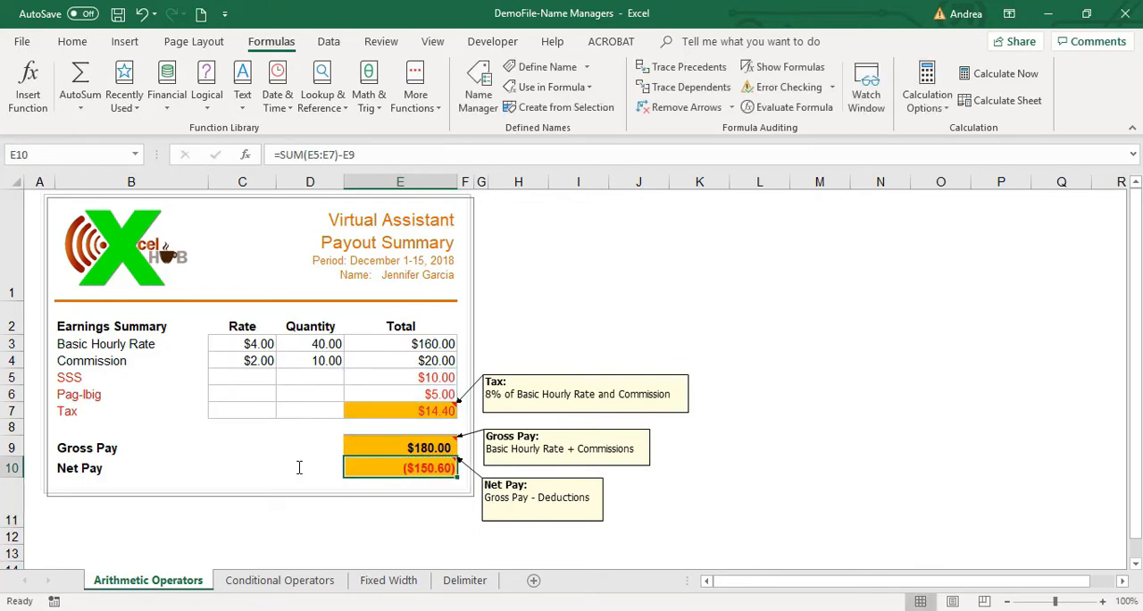
{"action": "key", "text": "Up"}
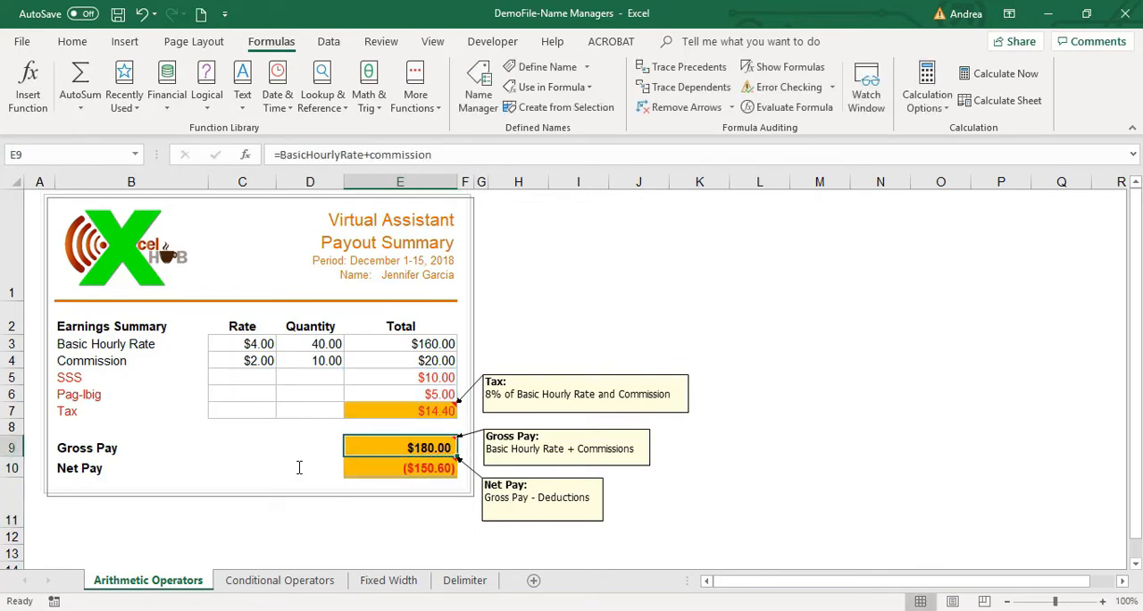
{"action": "key", "text": "Down"}
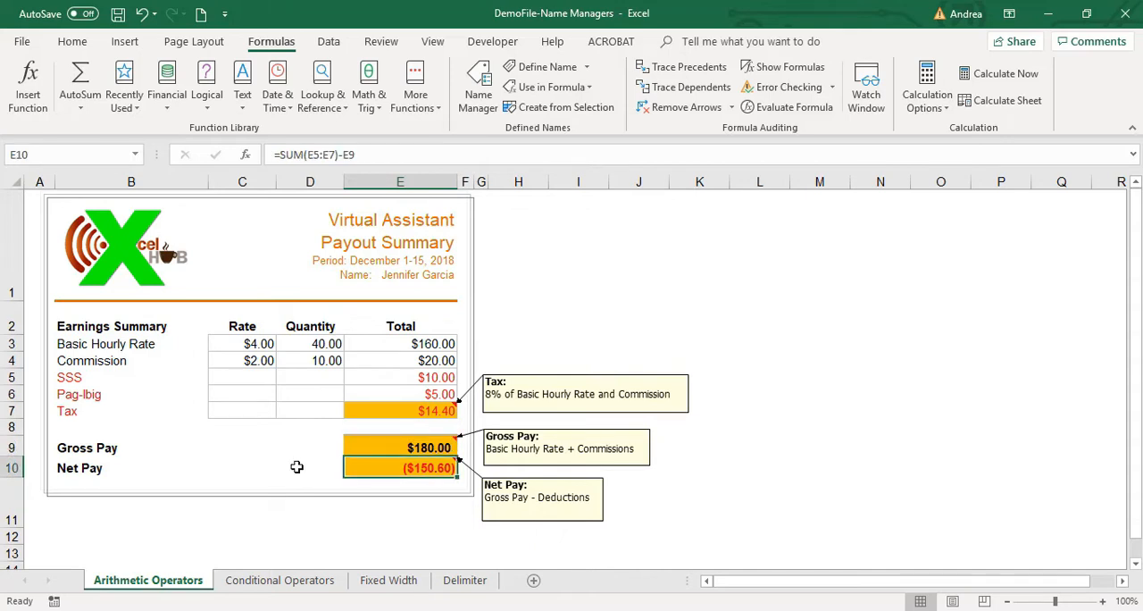
{"action": "key", "text": "ctrl+z"}
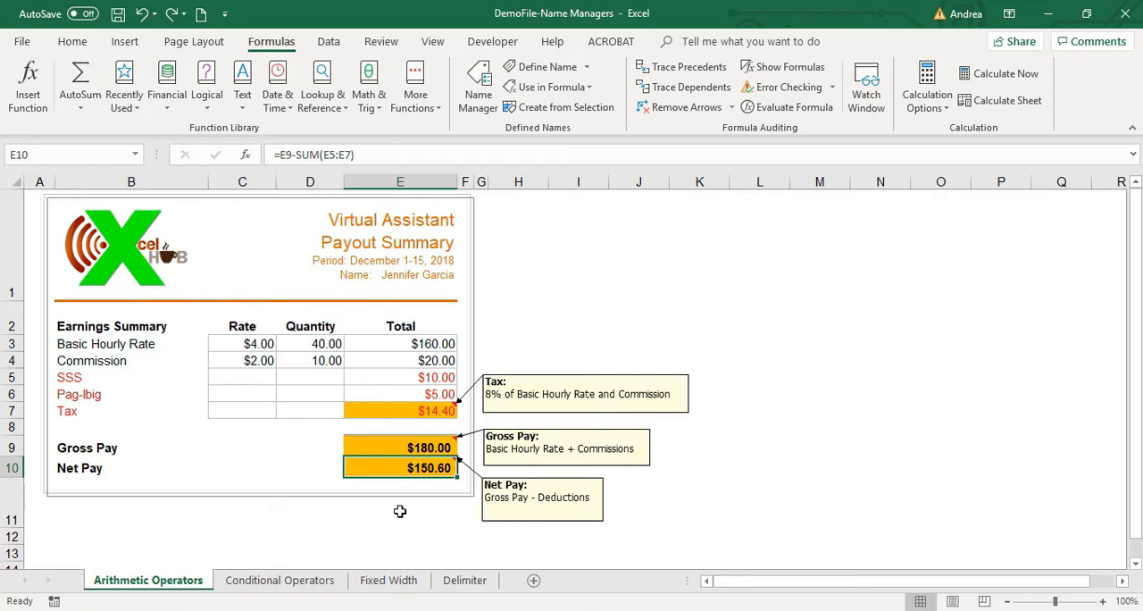
{"action": "left_click", "coordinate": [754, 511]}
{"action": "left_click", "coordinate": [611, 320]}
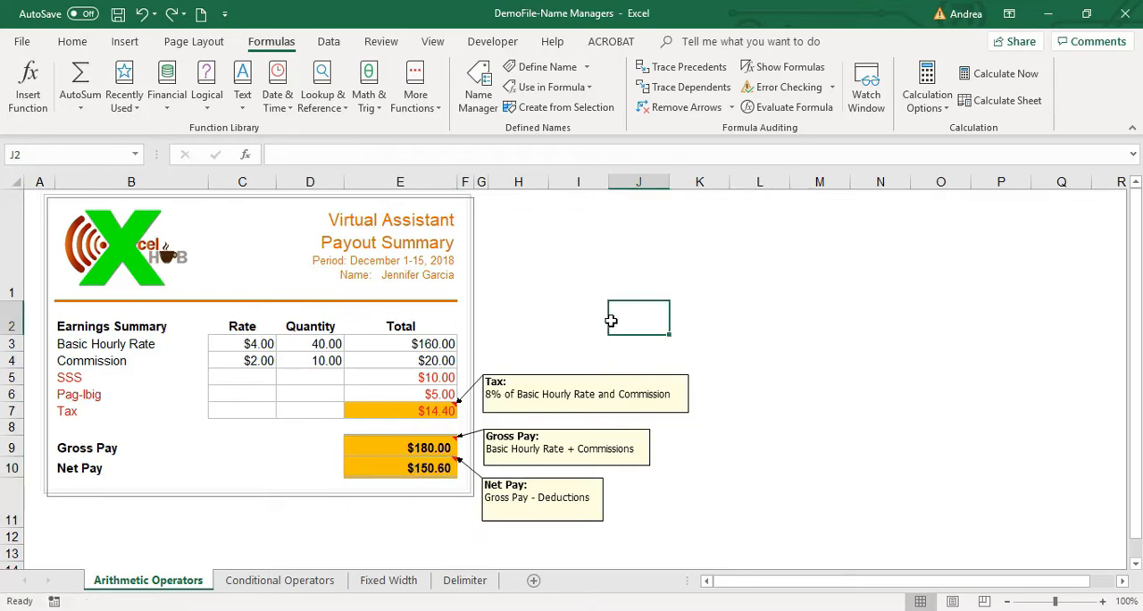
On the Conditional Operators sheet, give the Value 1 range B3:B10 the name value1.
{"action": "left_click", "coordinate": [277, 581]}
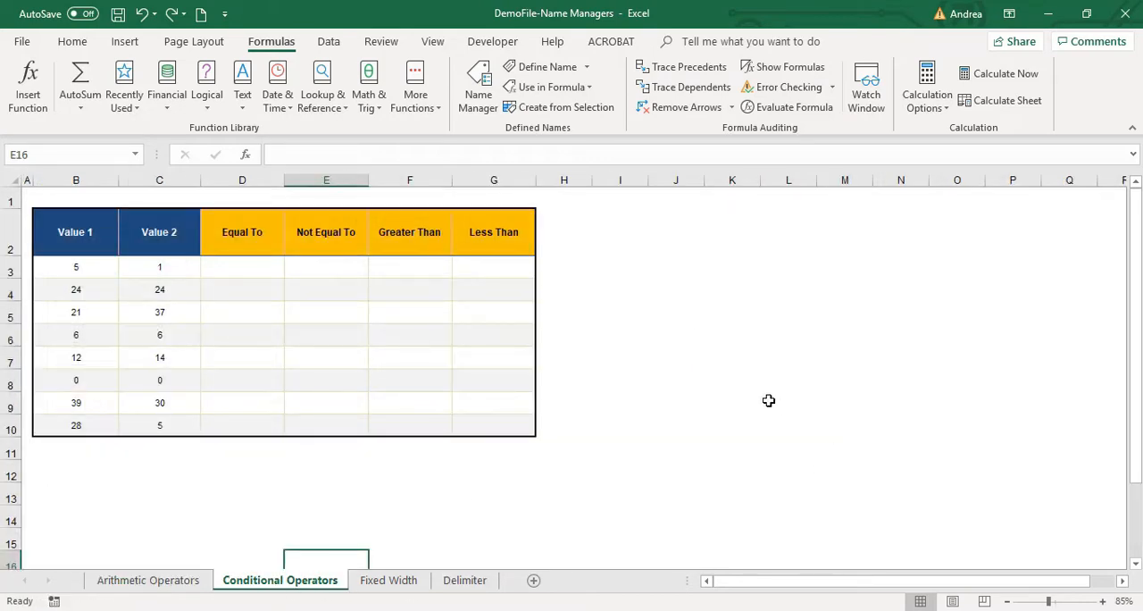
{"action": "left_click", "coordinate": [89, 268]}
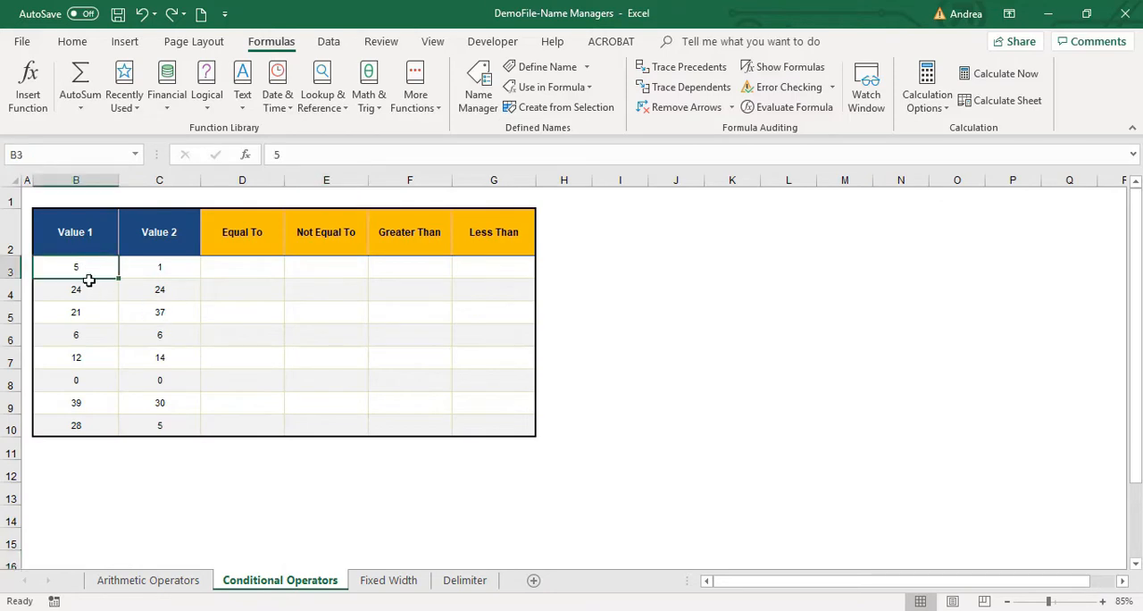
{"action": "left_click_drag", "start_coordinate": [90, 280], "coordinate": [103, 423]}
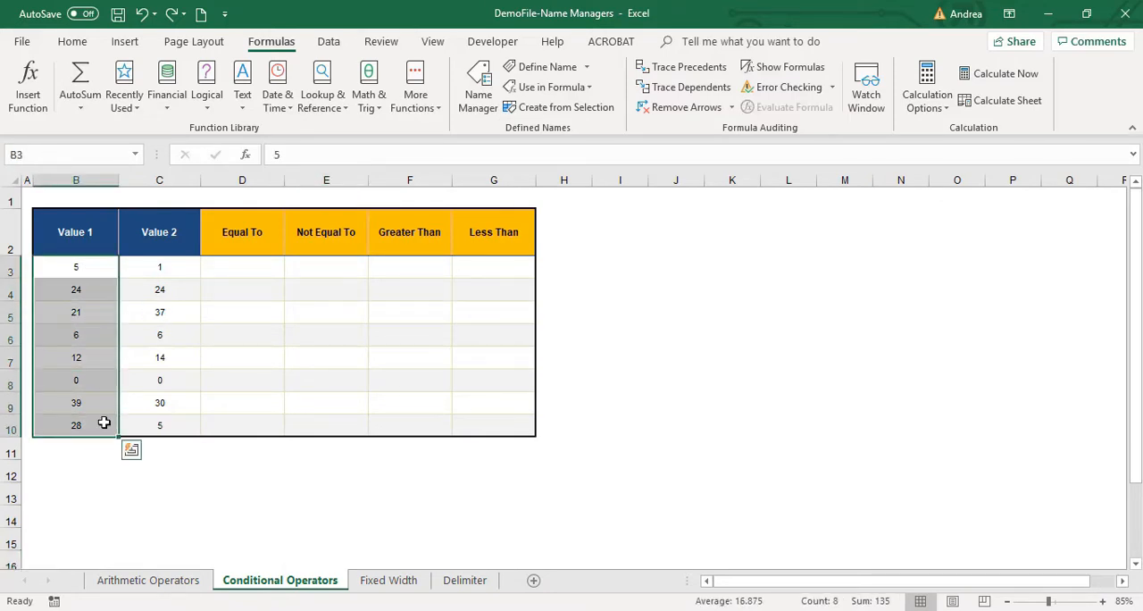
{"action": "scroll", "coordinate": [116, 446], "scroll_direction": "up", "scroll_amount": 1}
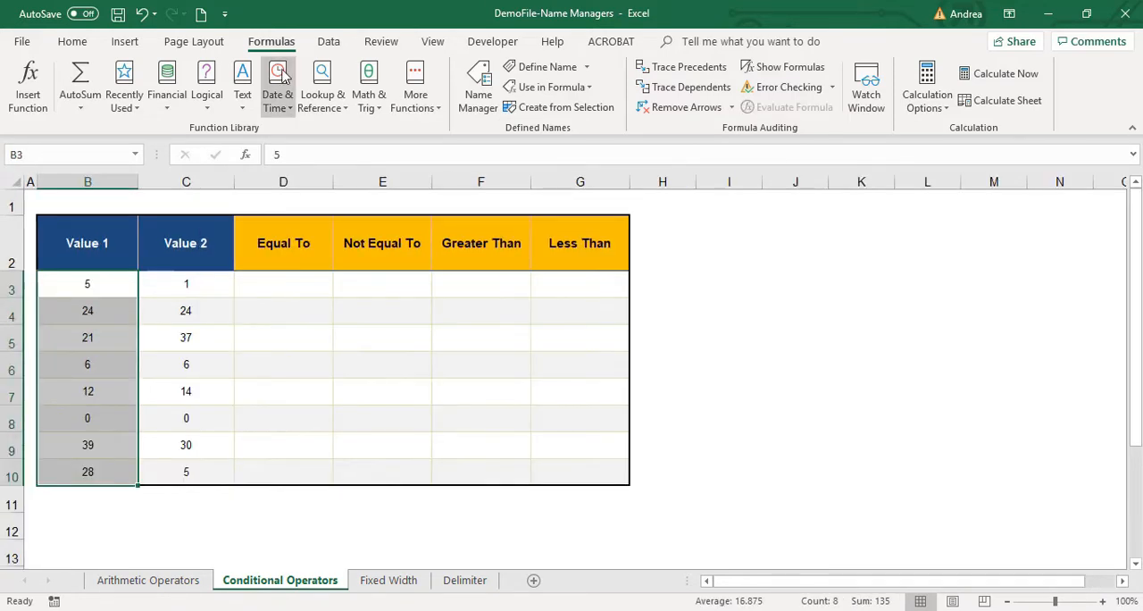
{"action": "left_click", "coordinate": [80, 153]}
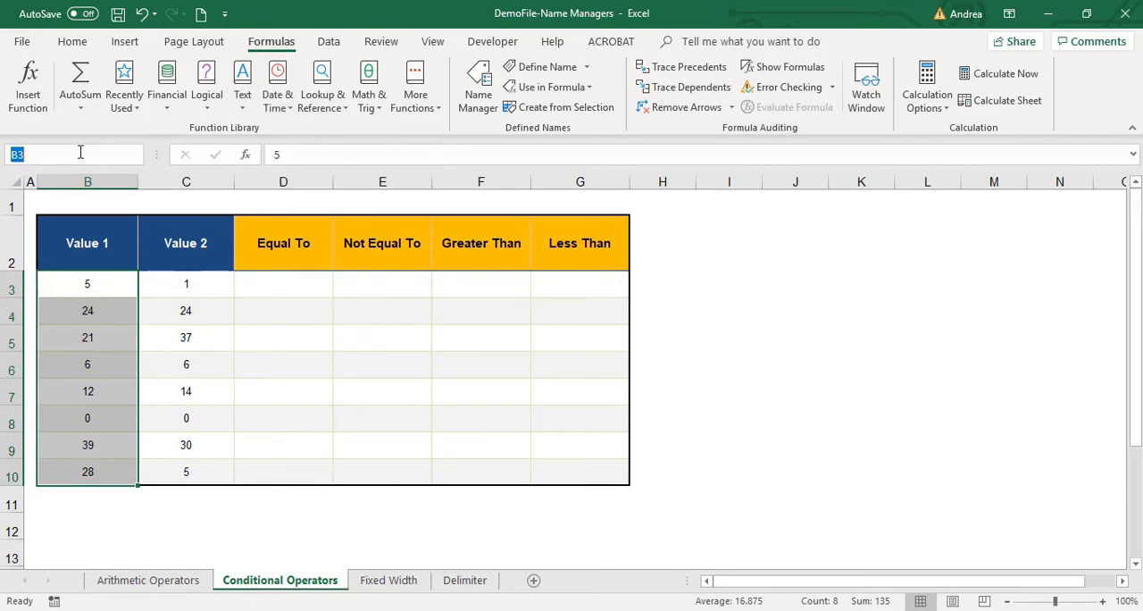
{"action": "type", "text": "value1"}
{"action": "key", "text": "Return"}
Give the Value 2 range C3:C10 the name value2.
{"action": "left_click_drag", "start_coordinate": [170, 283], "coordinate": [211, 464]}
{"action": "left_click", "coordinate": [87, 157]}
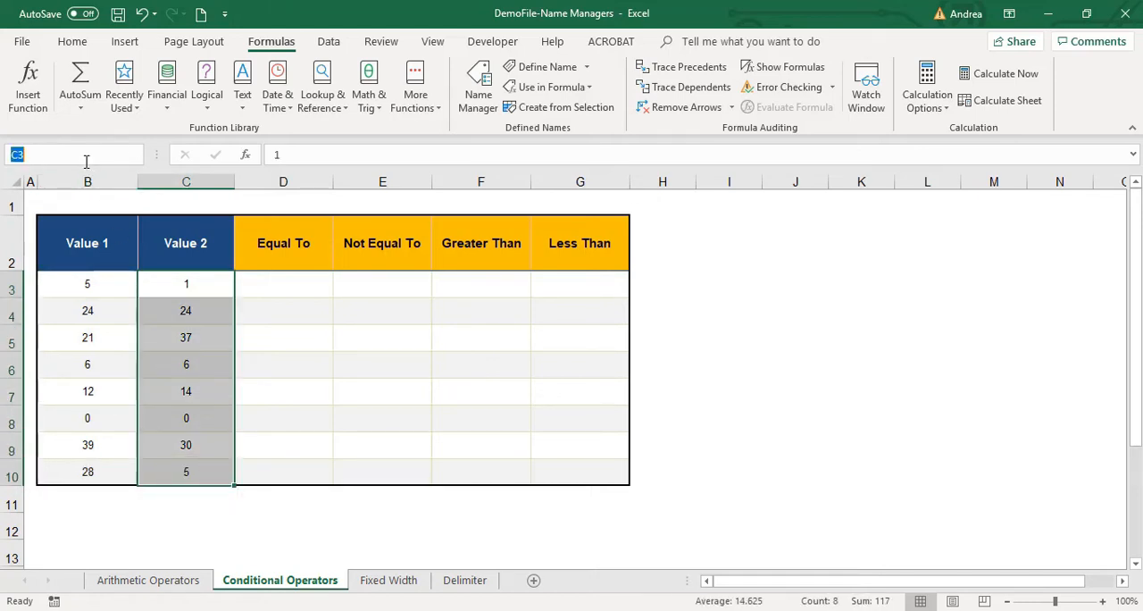
{"action": "type", "text": "value2"}
{"action": "key", "text": "Return"}
Enter =SUM(value1,value2) in cell B12, choosing both range names from the formula suggestions.
{"action": "left_click", "coordinate": [104, 512]}
{"action": "type", "text": "=sum("}
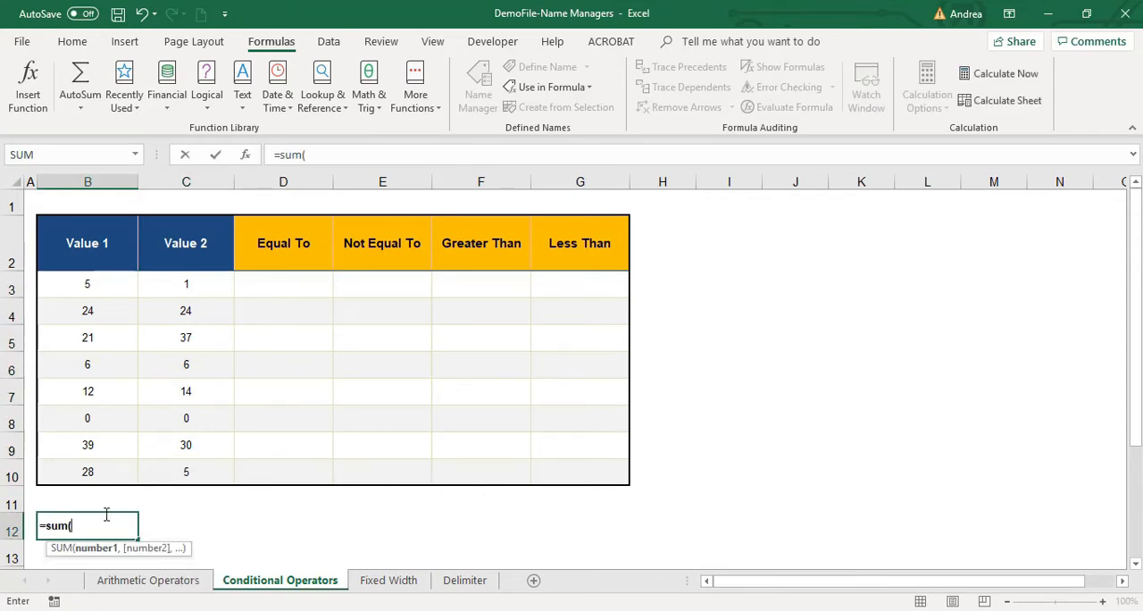
{"action": "type", "text": "value"}
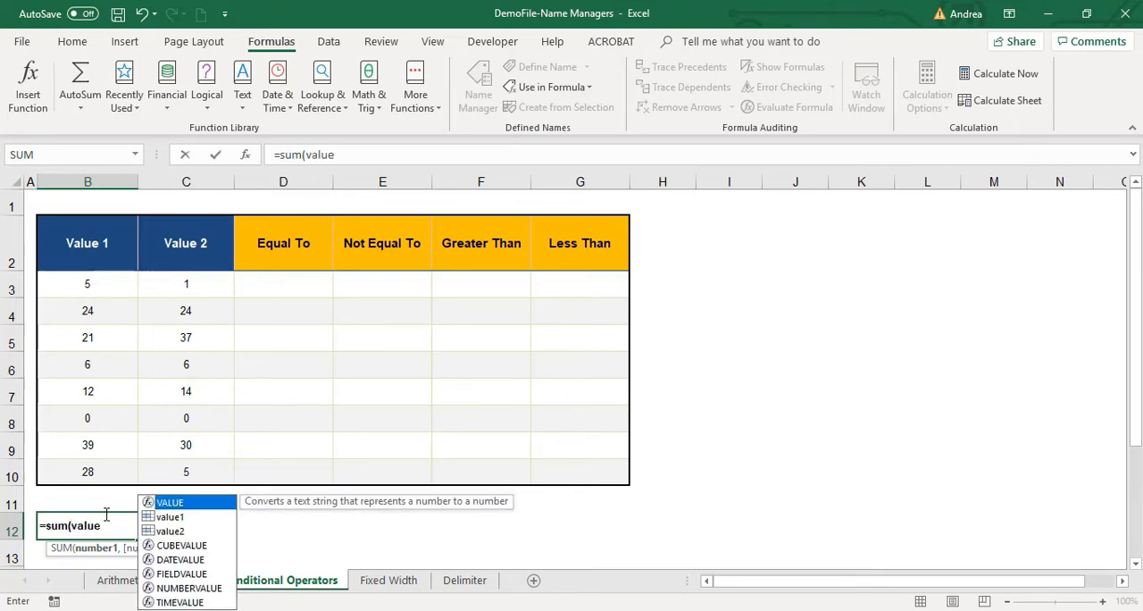
{"action": "double_click", "coordinate": [170, 517]}
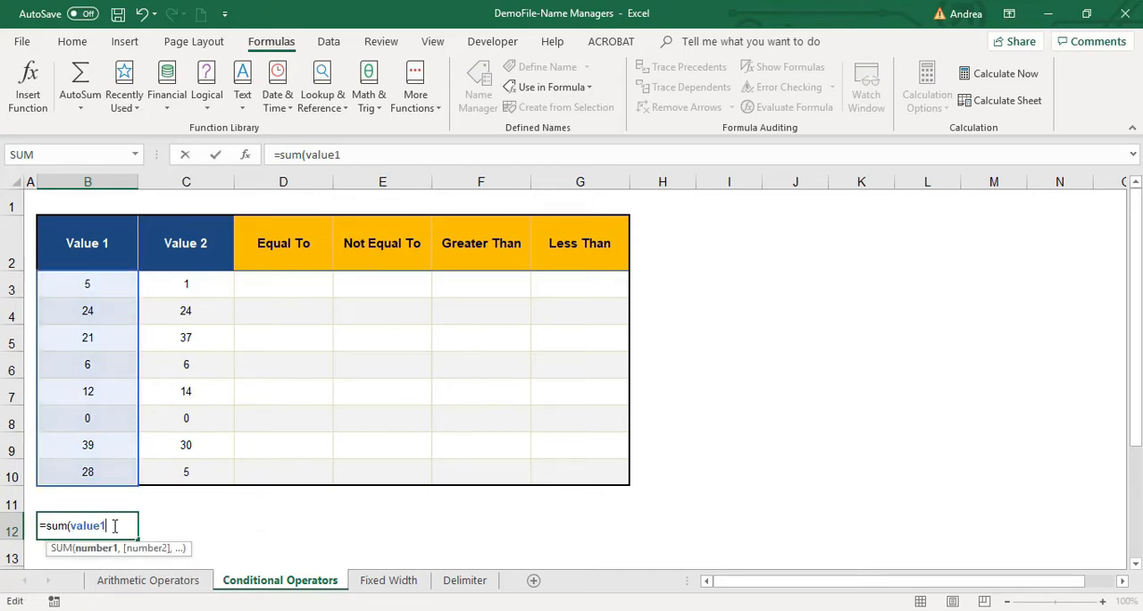
{"action": "type", "text": ","}
{"action": "type", "text": "valu"}
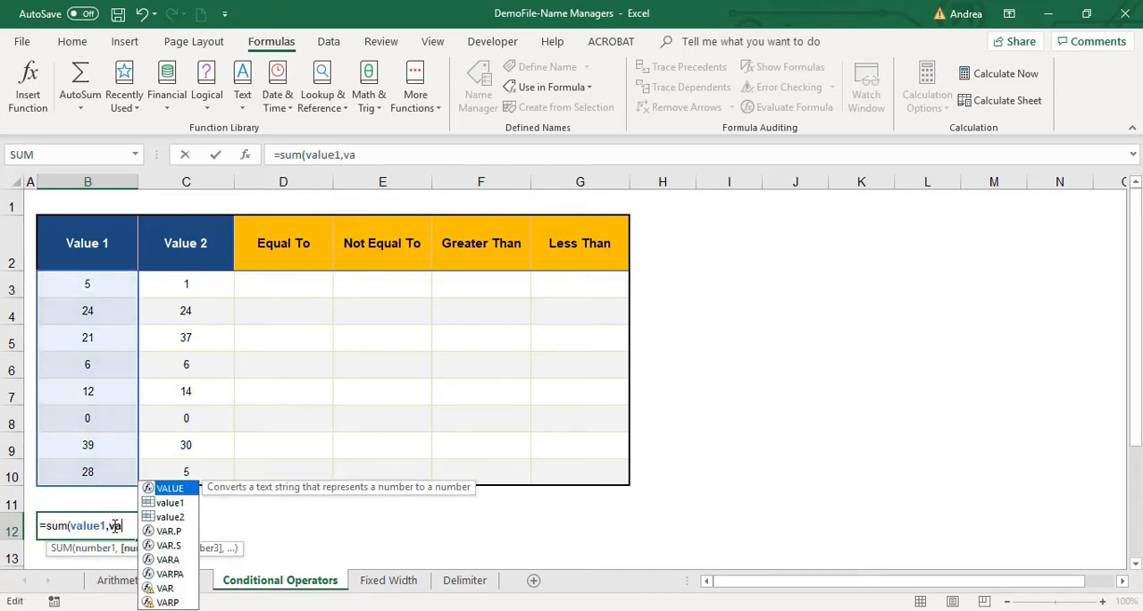
{"action": "double_click", "coordinate": [170, 531]}
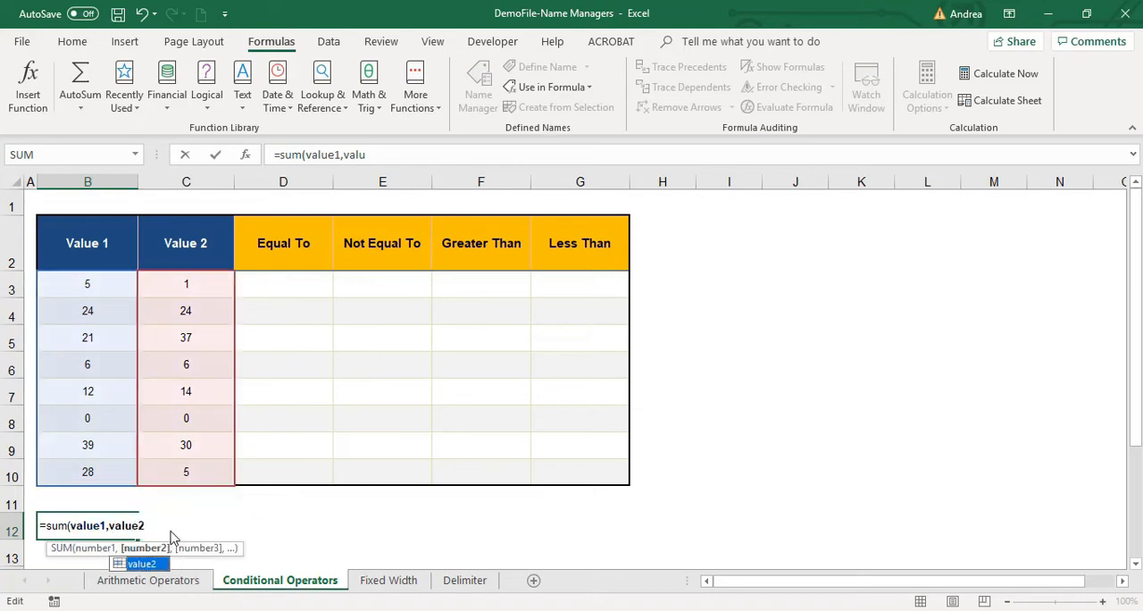
{"action": "type", "text": ")"}
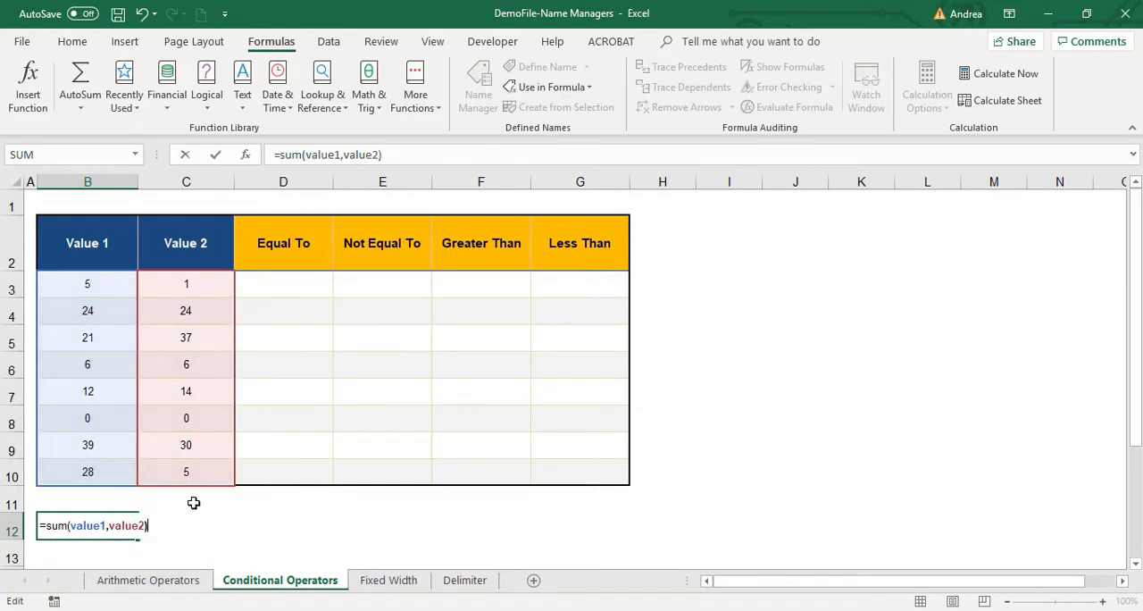
{"action": "key", "text": "Return"}
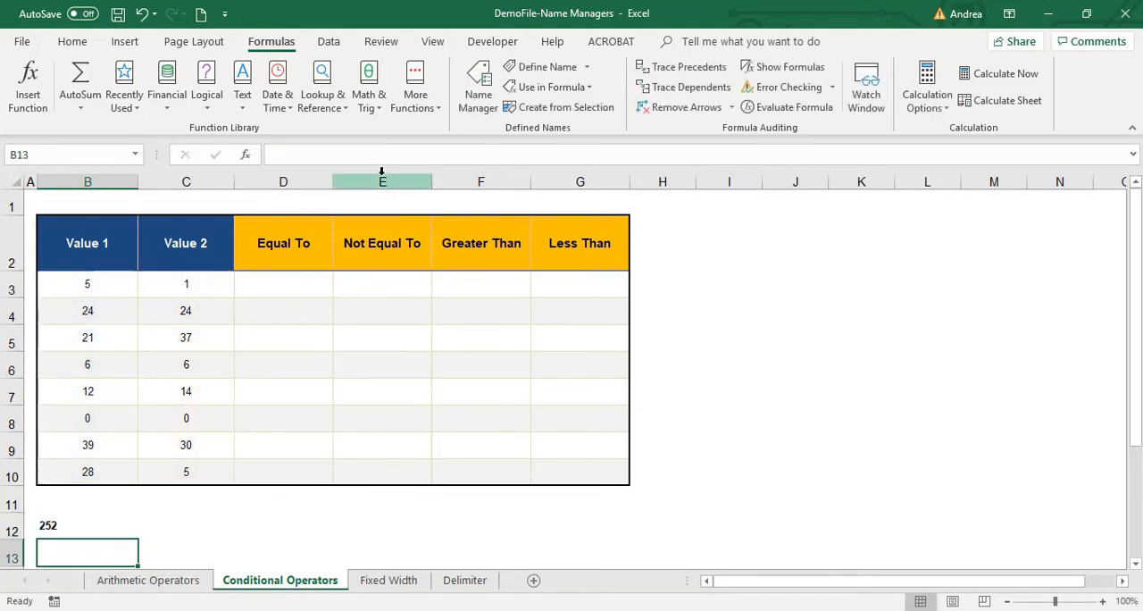
Compare the sum of the selected range B3:C10 with cell B12 and examine the value1 and value2 arguments in its formula.
{"action": "key", "text": "Up"}
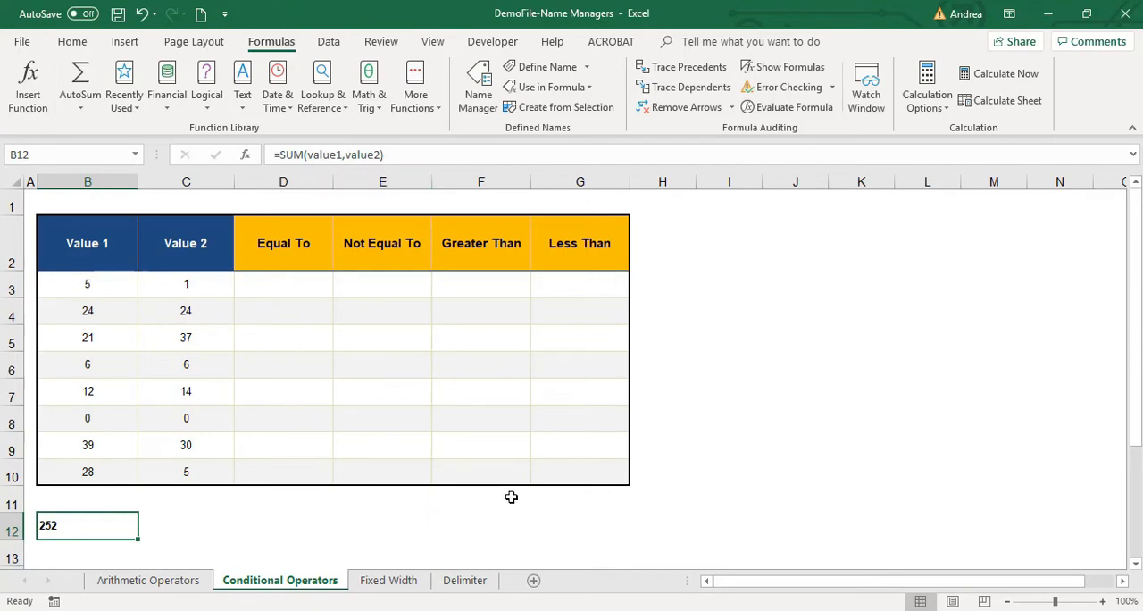
{"action": "left_click", "coordinate": [104, 290]}
{"action": "left_click_drag", "start_coordinate": [103, 290], "coordinate": [181, 464]}
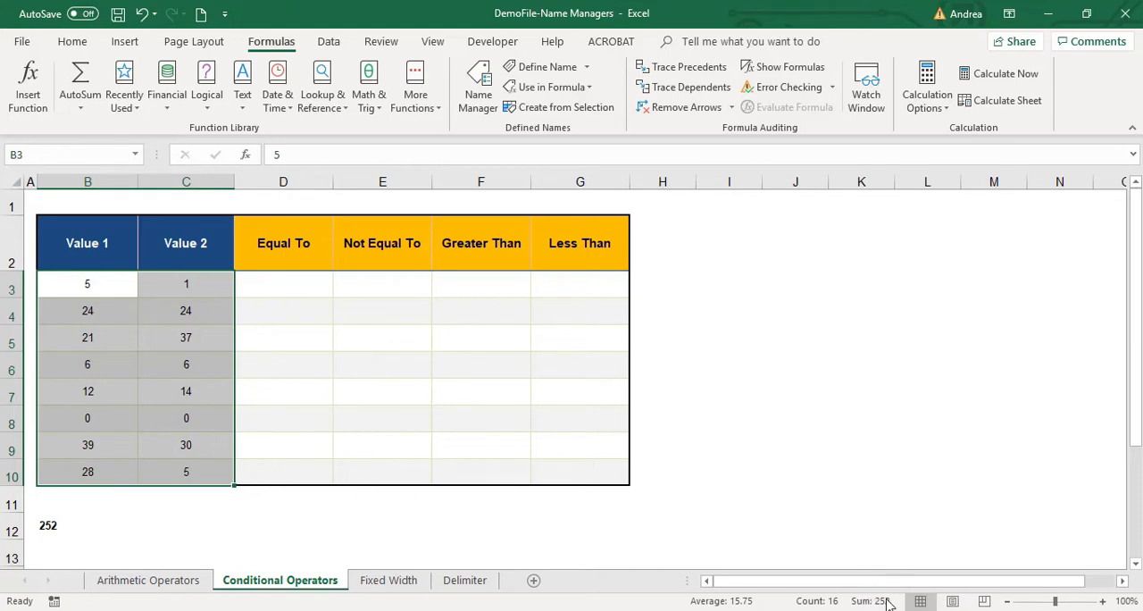
{"action": "left_click_drag", "start_coordinate": [107, 287], "coordinate": [167, 468]}
{"action": "left_click", "coordinate": [66, 525]}
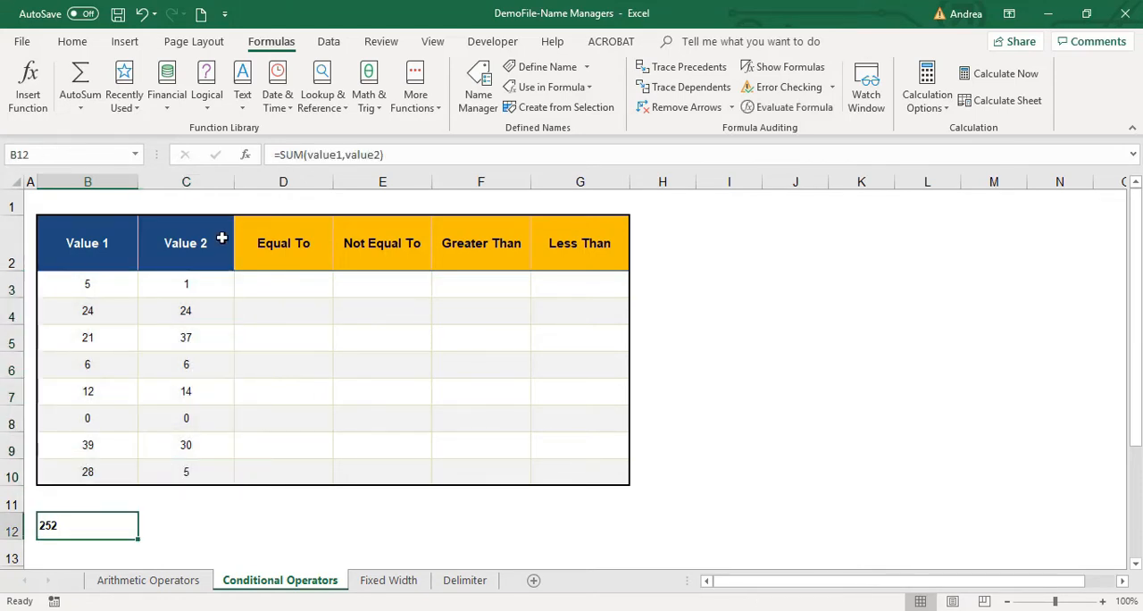
{"action": "left_click", "coordinate": [326, 153]}
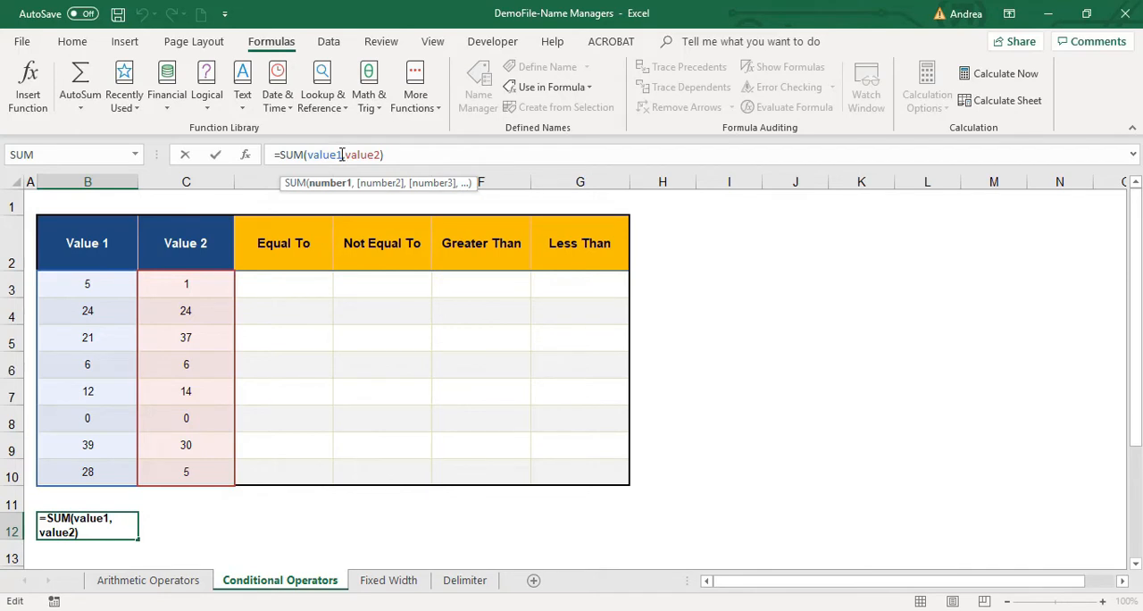
{"action": "left_click_drag", "start_coordinate": [341, 154], "coordinate": [304, 155]}
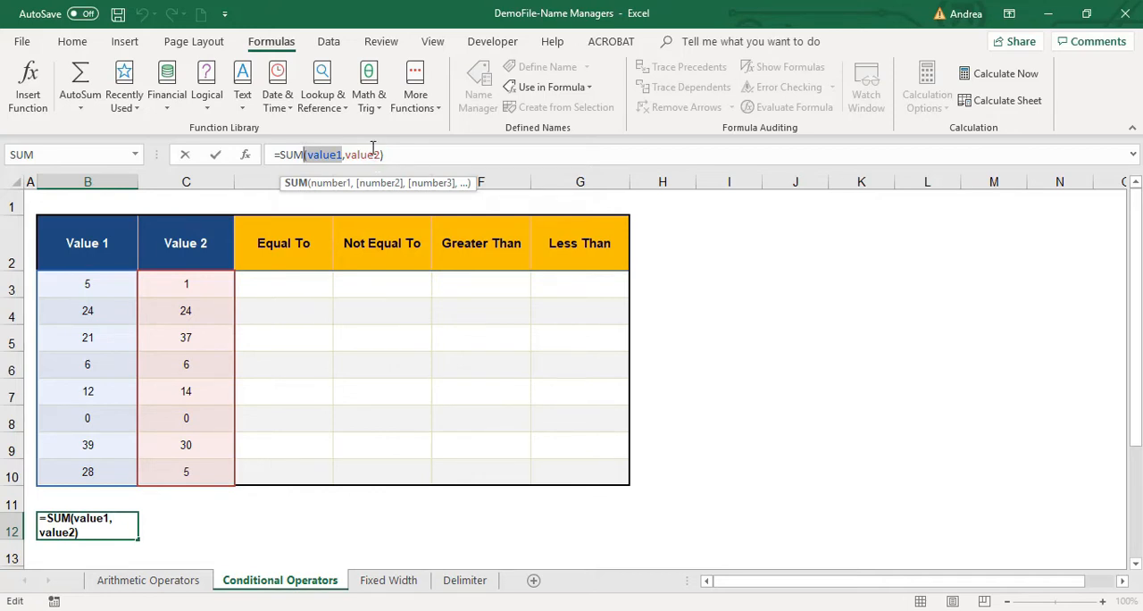
{"action": "left_click", "coordinate": [322, 155]}
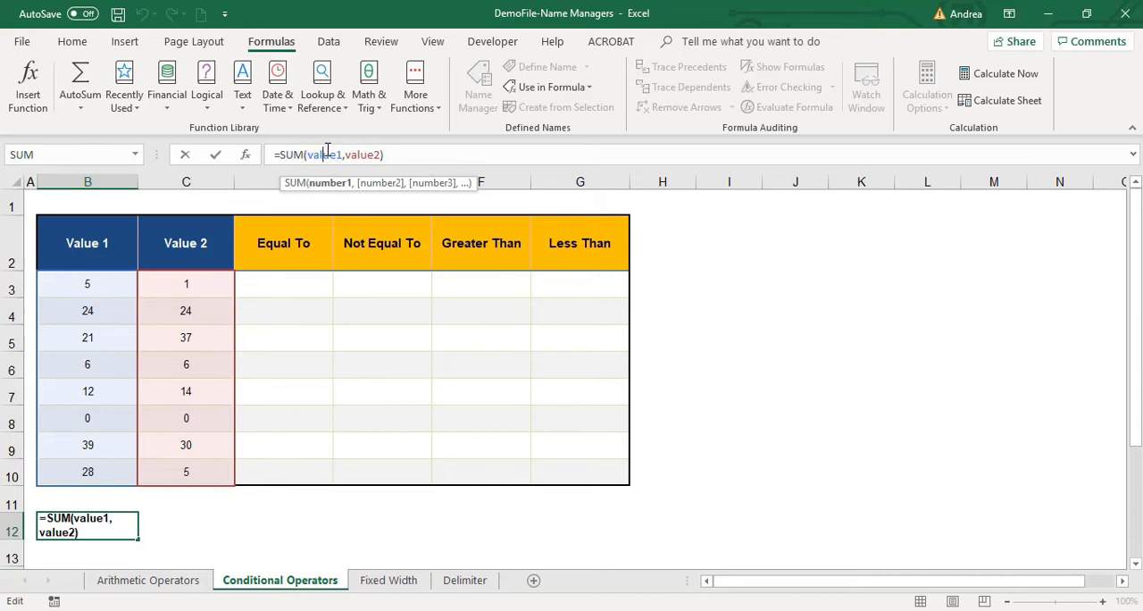
{"action": "left_click_drag", "start_coordinate": [341, 154], "coordinate": [380, 157]}
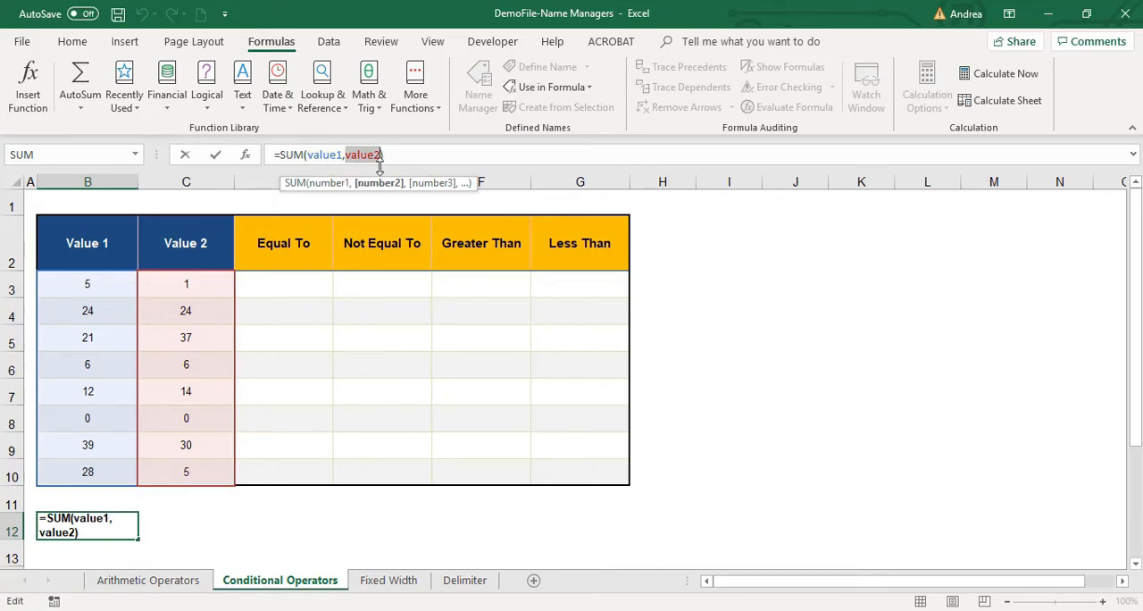
{"action": "key", "text": "Return"}
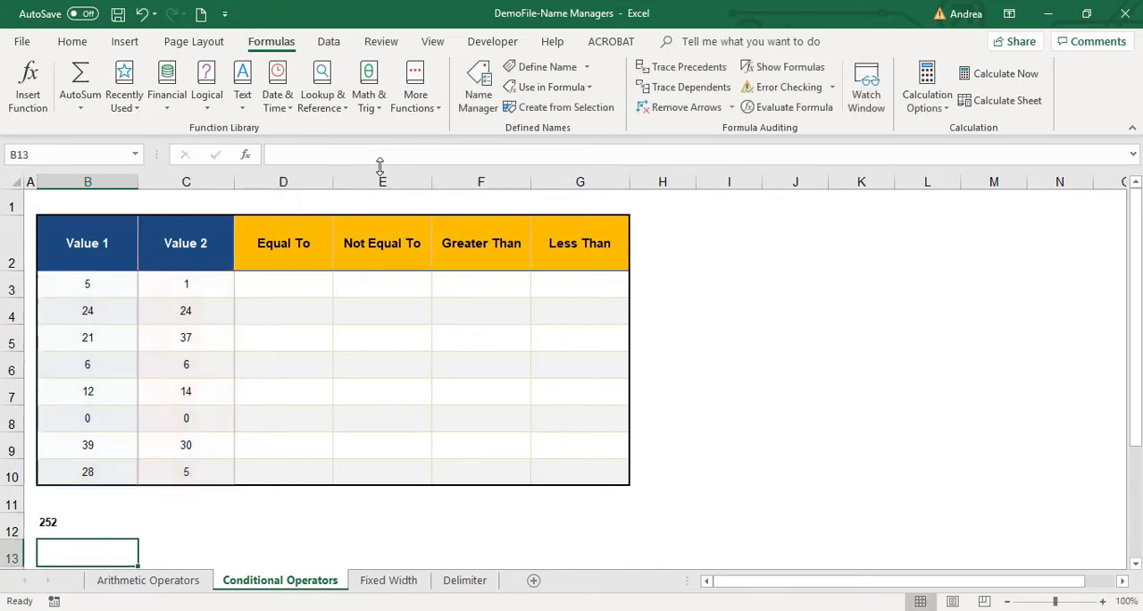
Clear the SUM formula from cell B12.
{"action": "key", "text": "Up"}
{"action": "key", "text": "Delete"}
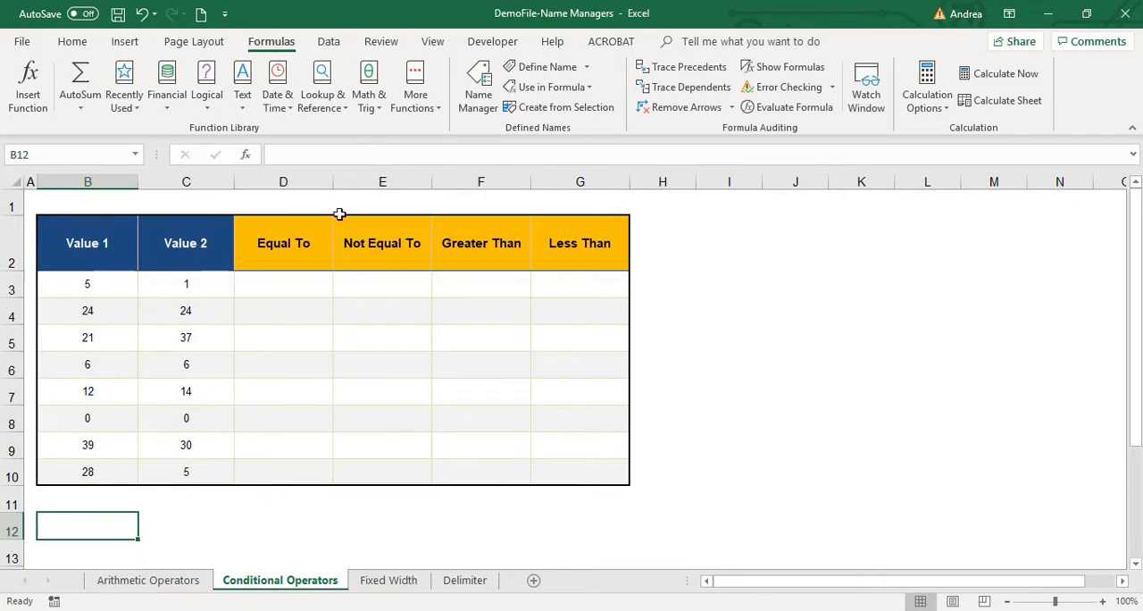
Enter =B3=C3 in cell D3 of the Equal To column to test Value 1 against Value 2.
{"action": "left_click", "coordinate": [304, 274]}
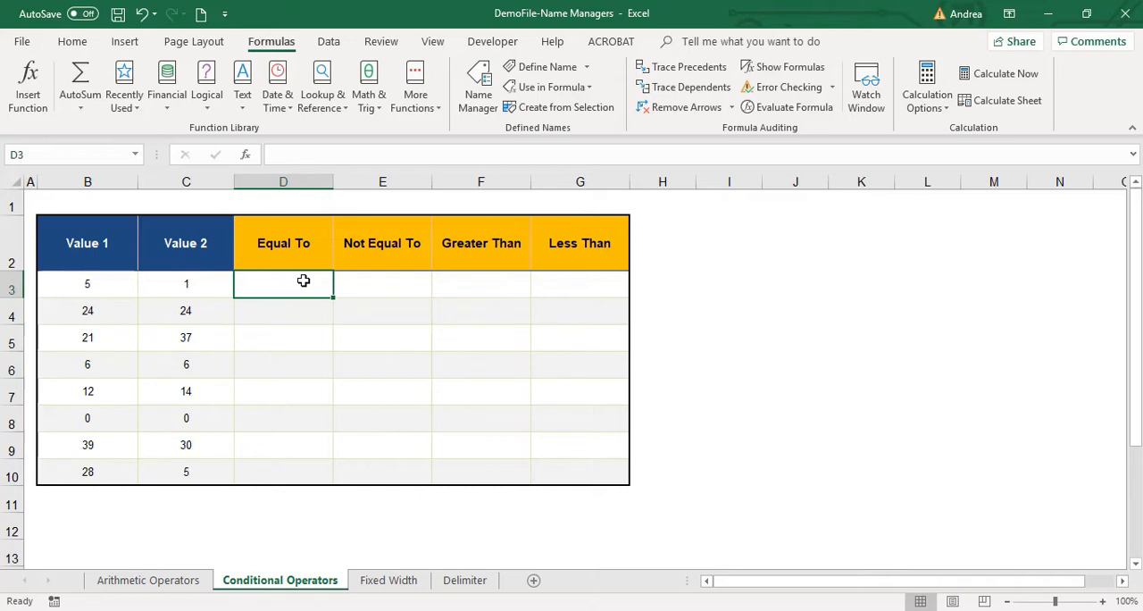
{"action": "left_click", "coordinate": [107, 255]}
{"action": "left_click", "coordinate": [204, 257]}
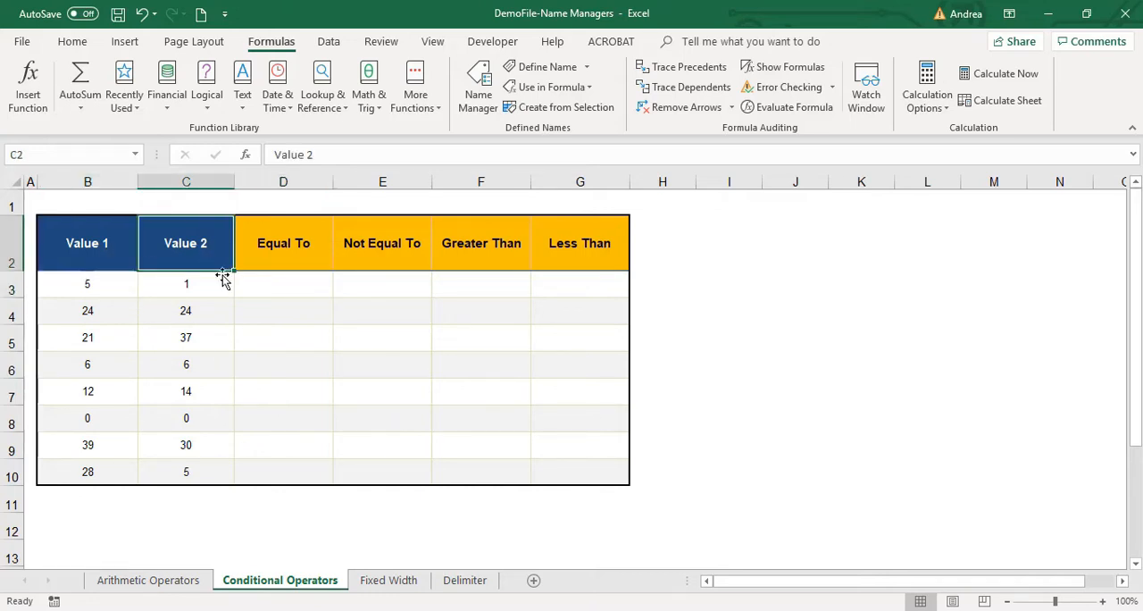
{"action": "left_click", "coordinate": [264, 291]}
{"action": "left_click", "coordinate": [296, 248]}
{"action": "left_click", "coordinate": [293, 294]}
{"action": "type", "text": "="}
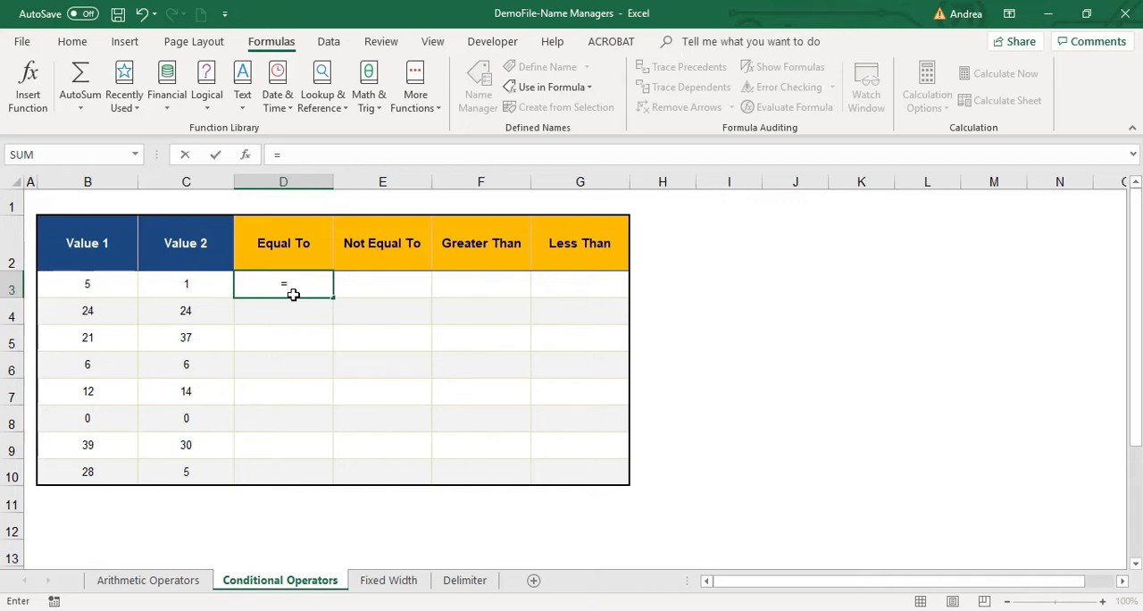
{"action": "key", "text": "Left"}
{"action": "key", "text": "Left"}
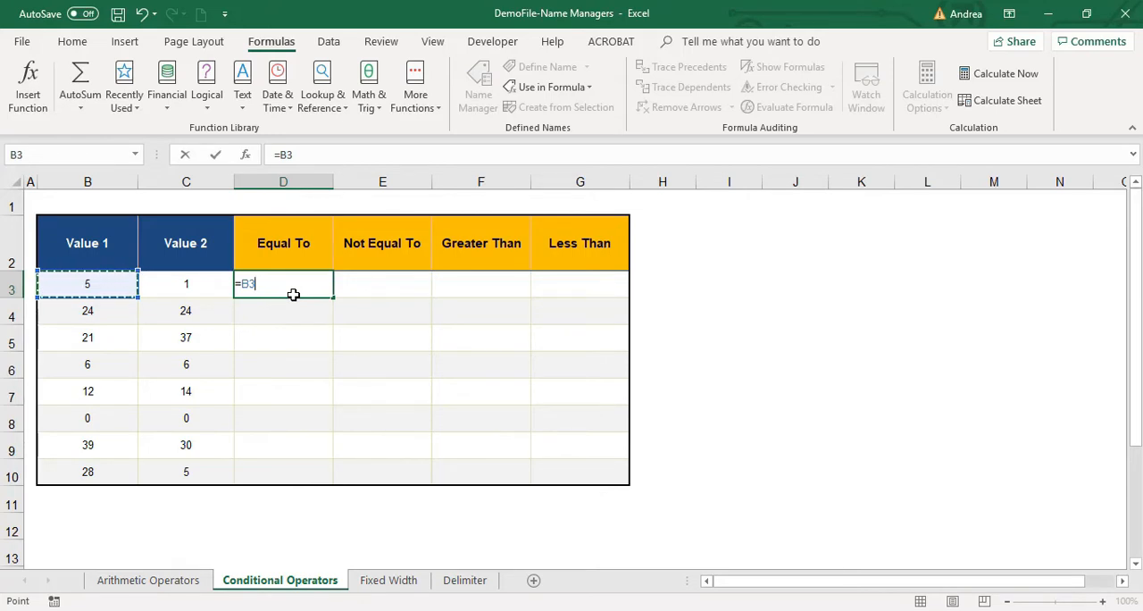
{"action": "type", "text": "="}
{"action": "key", "text": "Left"}
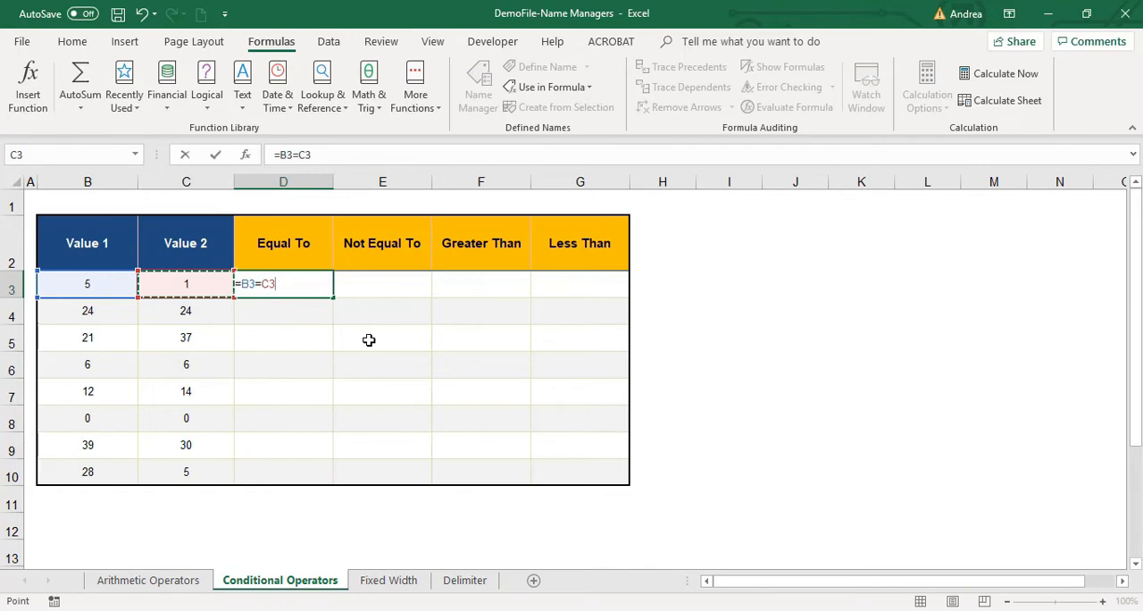
{"action": "key", "text": "Return"}
{"action": "key", "text": "Up"}
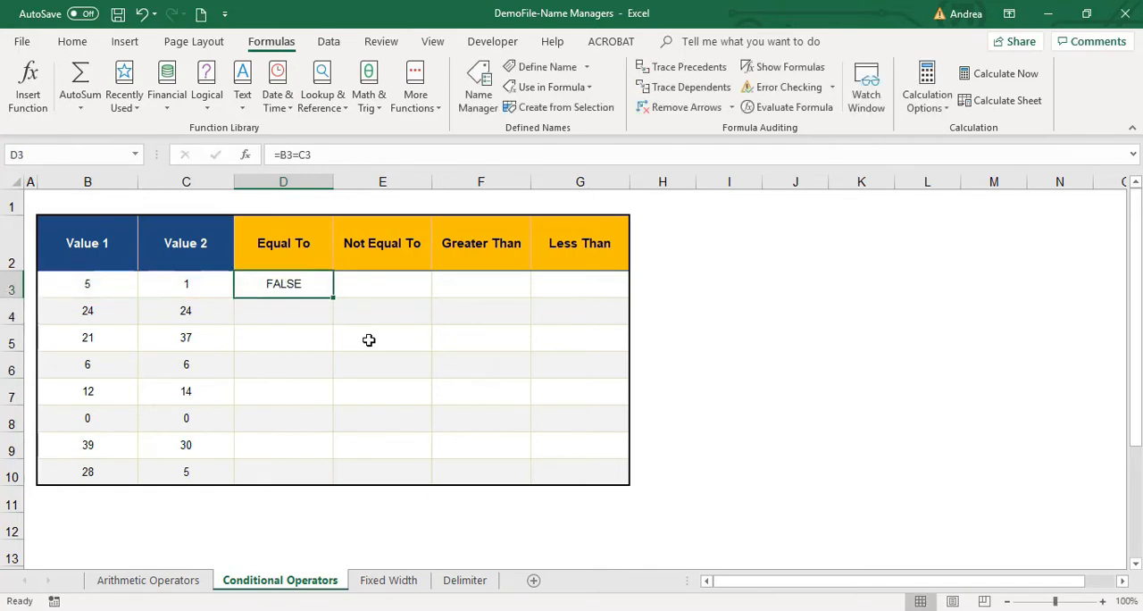
Check the row 4 values and enter =B4=C4 in cell D4 of the Equal To column.
{"action": "key", "text": "Down"}
{"action": "key", "text": "Left"}
{"action": "key", "text": "Left"}
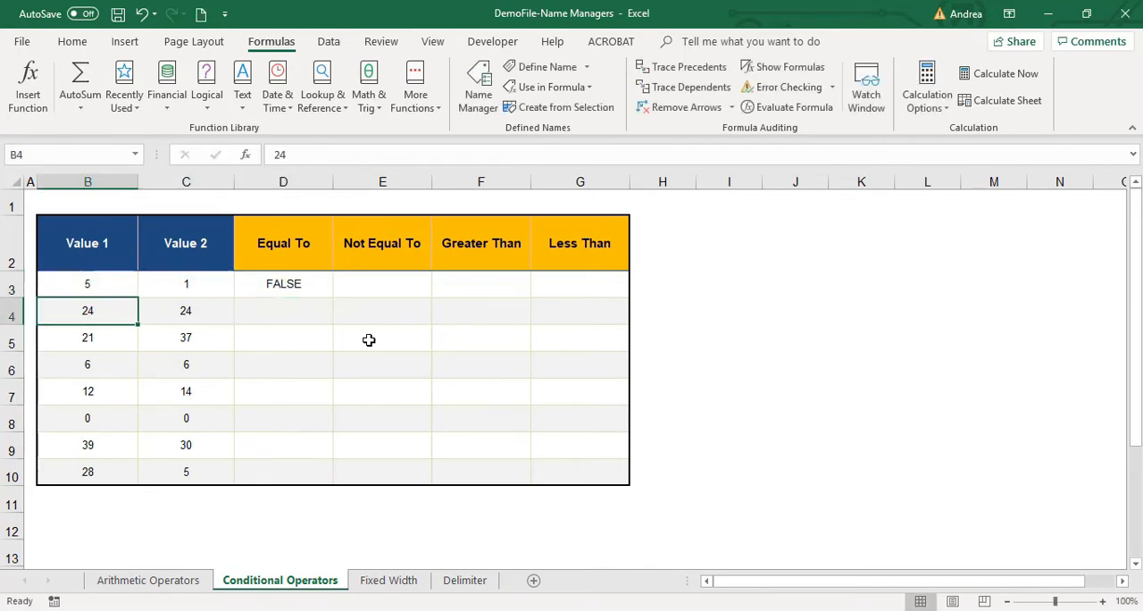
{"action": "key", "text": "Right"}
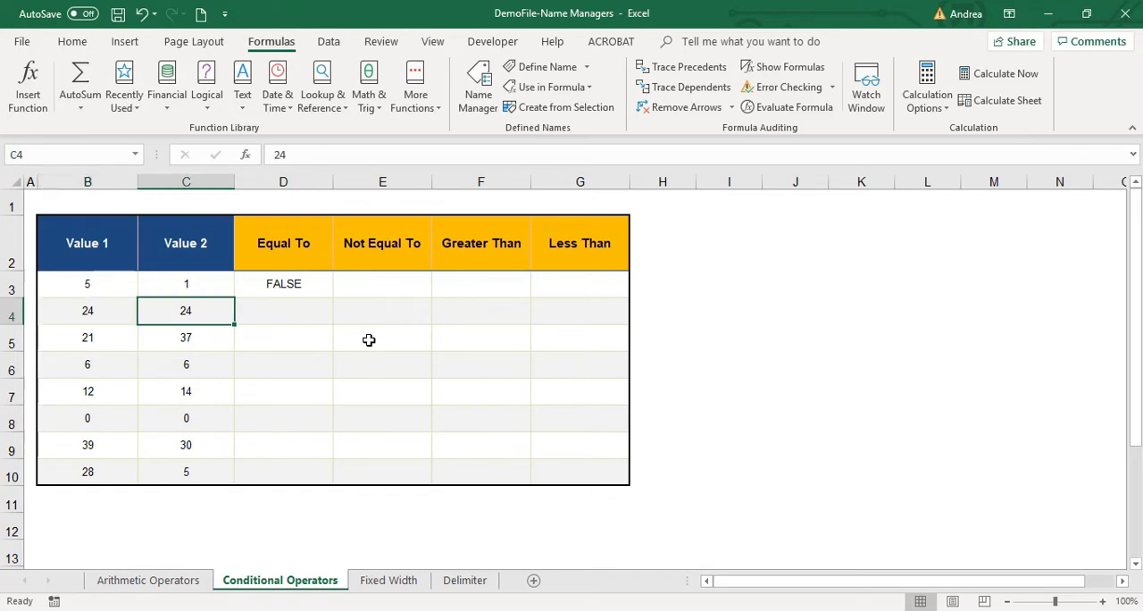
{"action": "key", "text": "Right"}
{"action": "type", "text": "="}
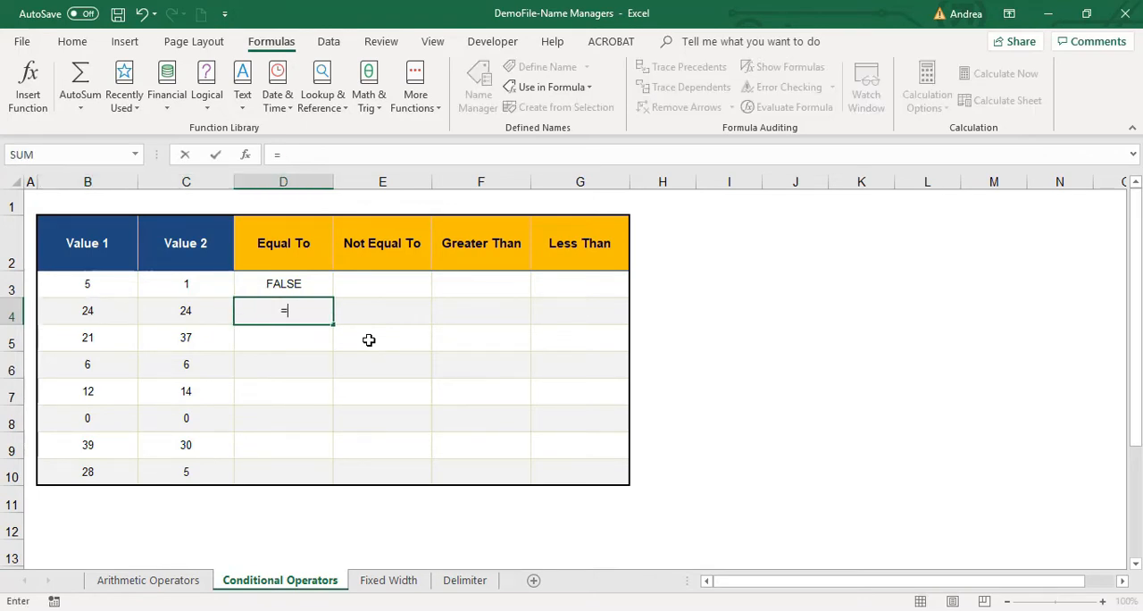
{"action": "key", "text": "Left"}
{"action": "key", "text": "Left"}
{"action": "type", "text": "="}
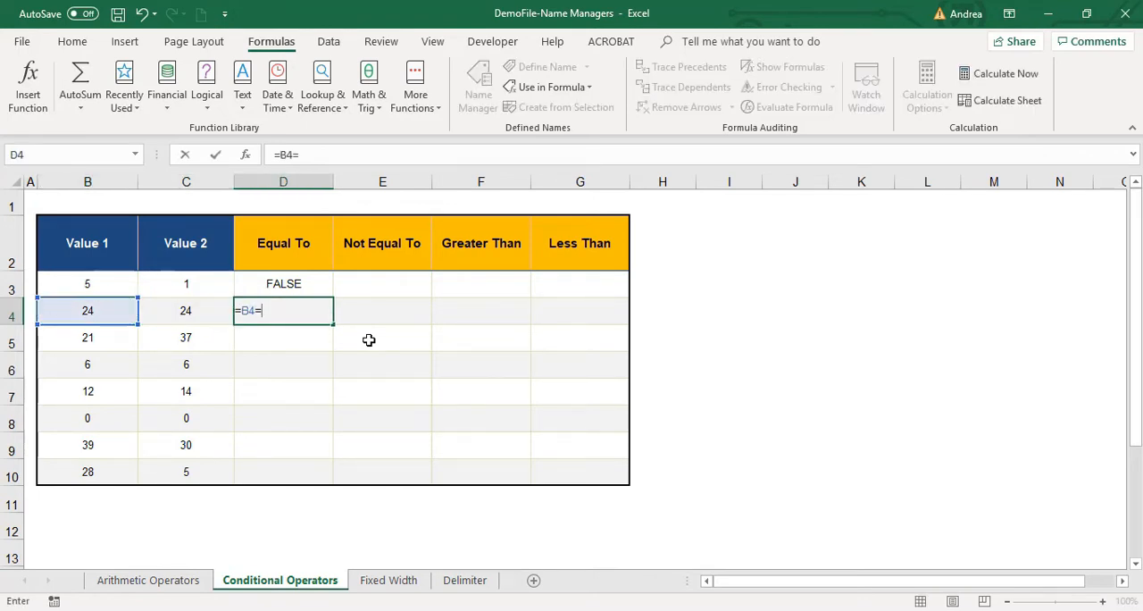
{"action": "key", "text": "Left"}
{"action": "key", "text": "Return"}
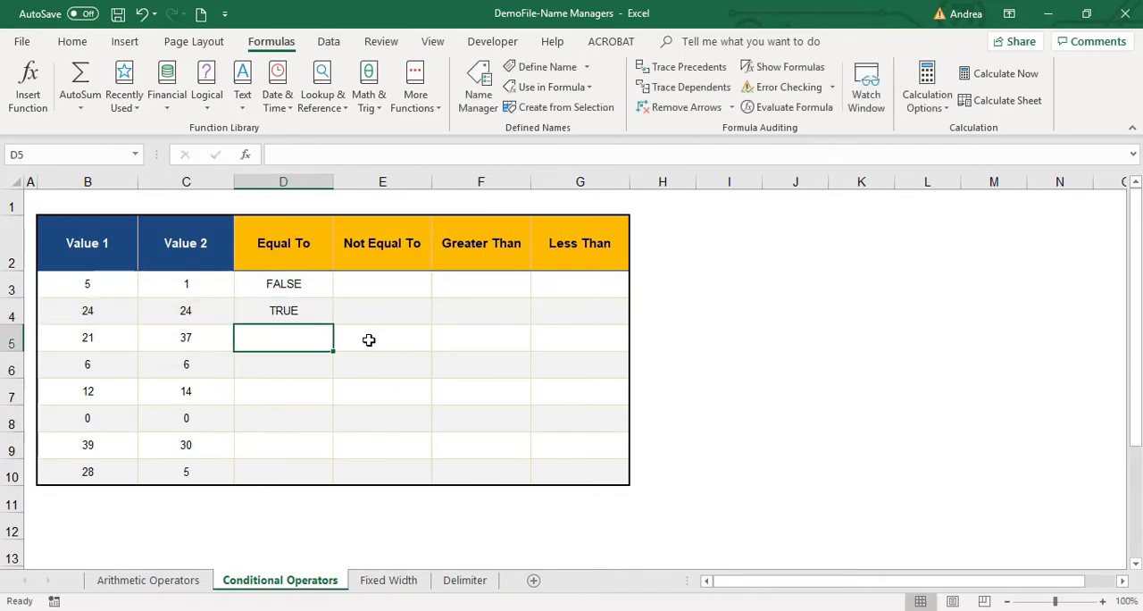
Enter =B5=C5 in cell D5 of the Equal To column.
{"action": "key", "text": "Up"}
{"action": "key", "text": "Down"}
{"action": "key", "text": "Up"}
{"action": "key", "text": "Down"}
{"action": "type", "text": "="}
{"action": "key", "text": "Left"}
{"action": "key", "text": "Left"}
{"action": "type", "text": "="}
{"action": "key", "text": "Left"}
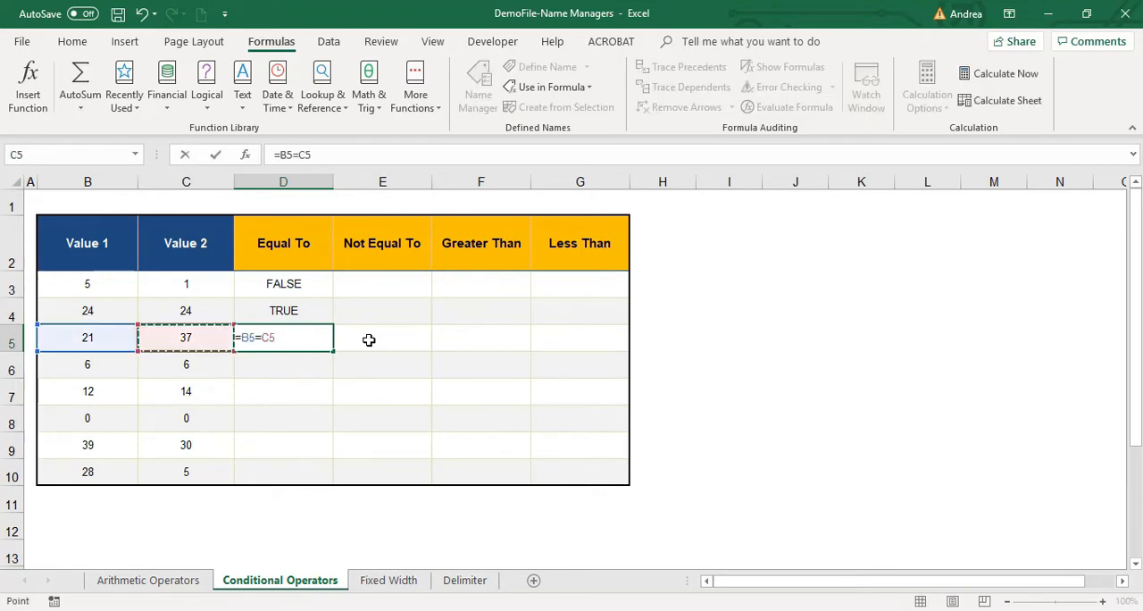
{"action": "key", "text": "Return"}
Enter =B6=C6 in cell D6 of the Equal To column.
{"action": "type", "text": "="}
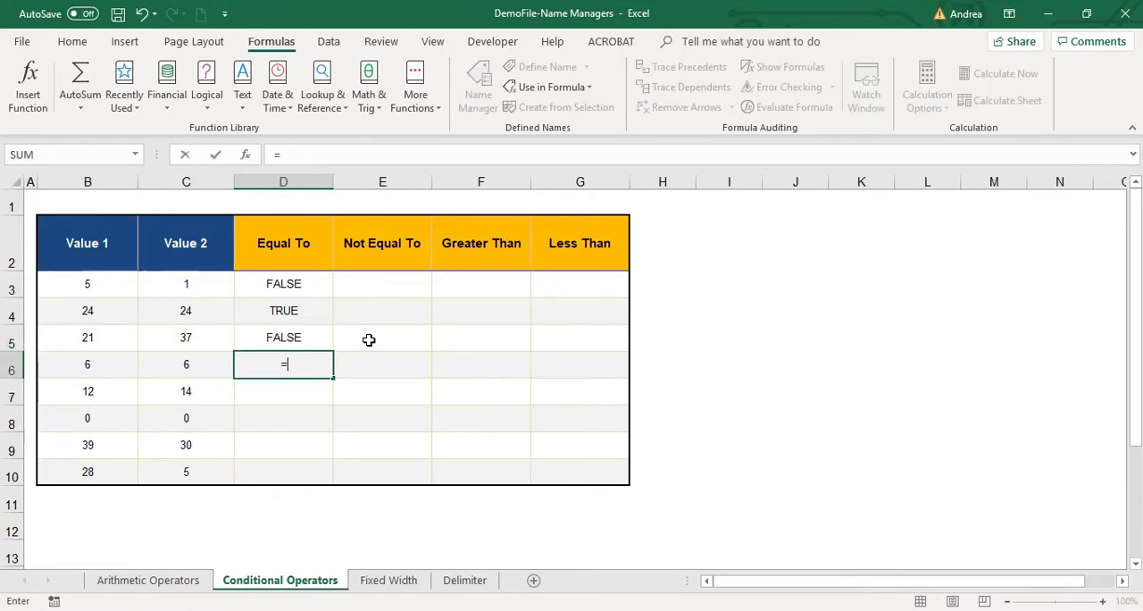
{"action": "key", "text": "Left"}
{"action": "key", "text": "Left"}
{"action": "type", "text": "="}
{"action": "key", "text": "Left"}
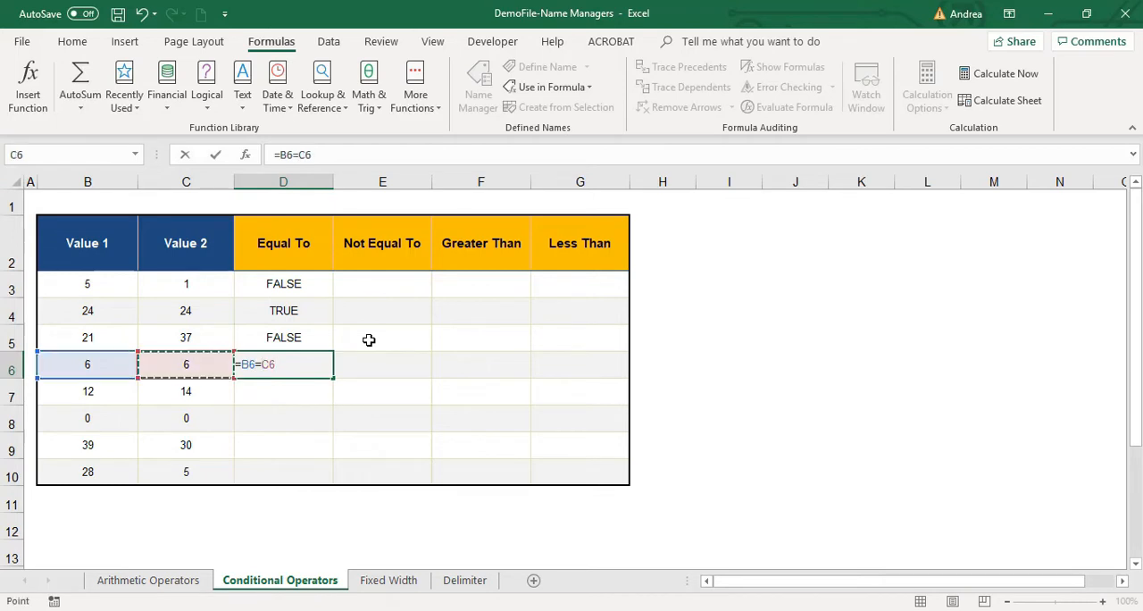
{"action": "key", "text": "Return"}
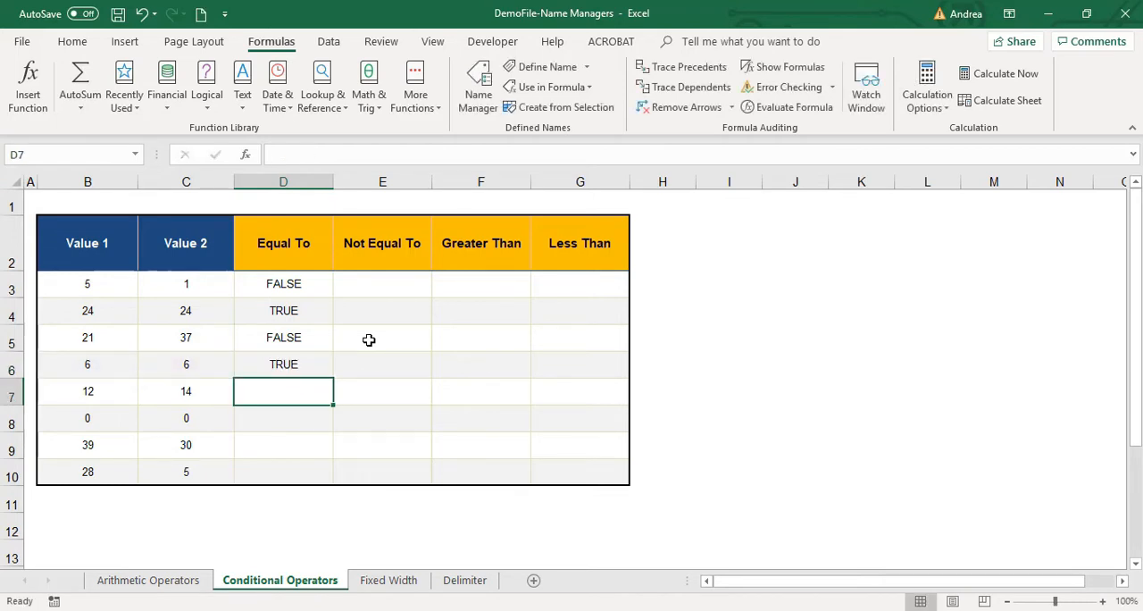
Try to fill the Equal To formula from D6 down through D10, and undo the fill.
{"action": "key", "text": "Up"}
{"action": "key", "text": "shift+Down"}
{"action": "key", "text": "shift+Down"}
{"action": "key", "text": "shift+Down"}
{"action": "key", "text": "shift+Down"}
{"action": "key", "text": "ctrl+d"}
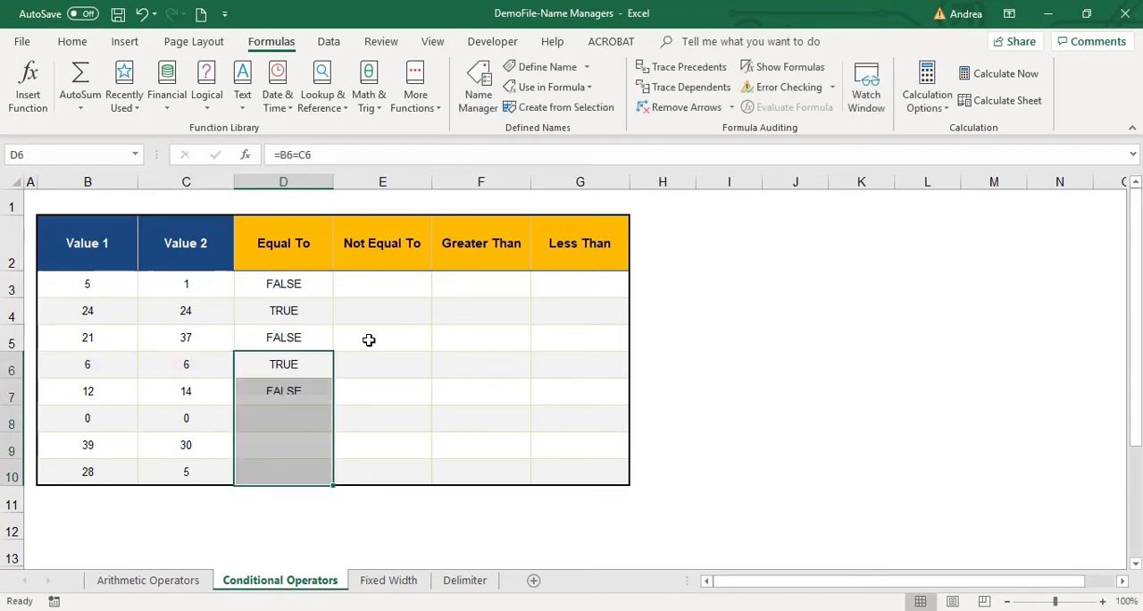
{"action": "key", "text": "Right"}
{"action": "key", "text": "Up"}
{"action": "key", "text": "Up"}
{"action": "key", "text": "Up"}
{"action": "key", "text": "ctrl+z"}
Copy cell D6 and paste only its formula into D7:D10 to complete the Equal To column.
{"action": "key", "text": "Up"}
{"action": "key", "text": "Down"}
{"action": "key", "text": "ctrl+c"}
{"action": "key", "text": "Down"}
{"action": "key", "text": "shift+Down"}
{"action": "key", "text": "shift+Down"}
{"action": "key", "text": "shift+Down"}
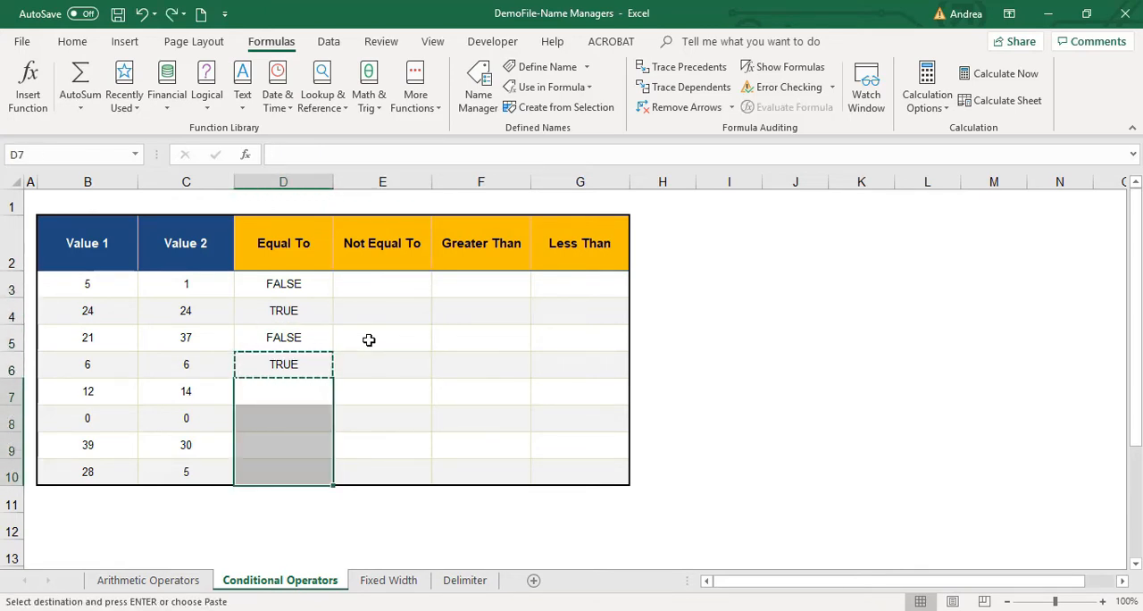
{"action": "key", "text": "shift+F10"}
{"action": "key", "text": "Down"}
{"action": "key", "text": "Down"}
{"action": "key", "text": "Right"}
{"action": "key", "text": "Right"}
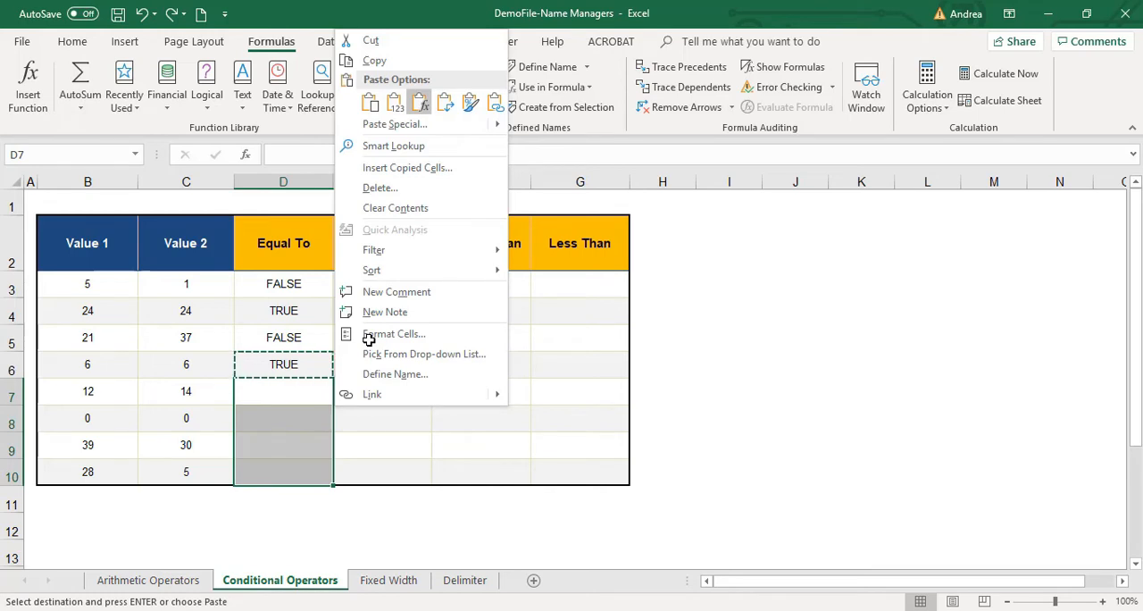
{"action": "key", "text": "Return"}
Enter =B3<>C3 in cell E3 of the Not Equal To column and check it against the values in B3 and C3.
{"action": "key", "text": "Right"}
{"action": "key", "text": "Up"}
{"action": "key", "text": "Up"}
{"action": "key", "text": "Up"}
{"action": "key", "text": "Up"}
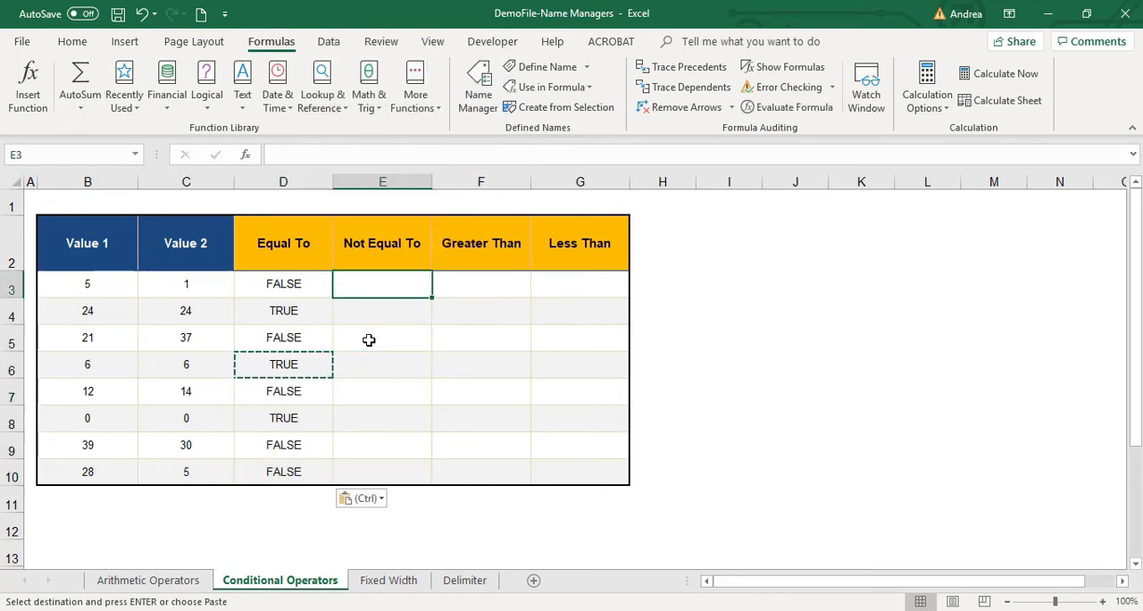
{"action": "key", "text": "Escape"}
{"action": "type", "text": "="}
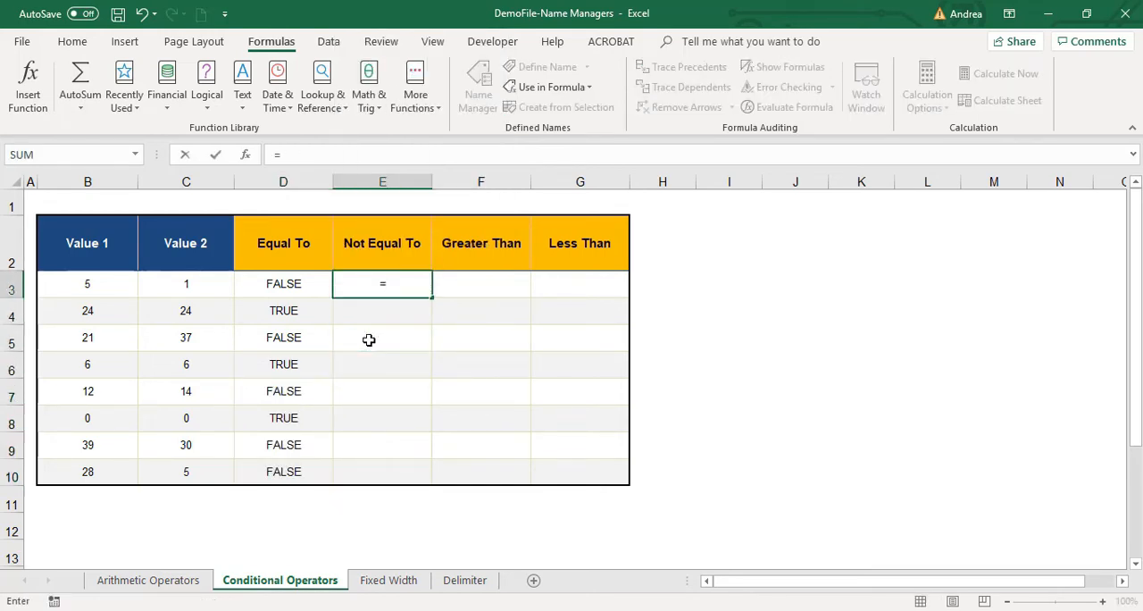
{"action": "key", "text": "Left"}
{"action": "key", "text": "Left"}
{"action": "key", "text": "Left"}
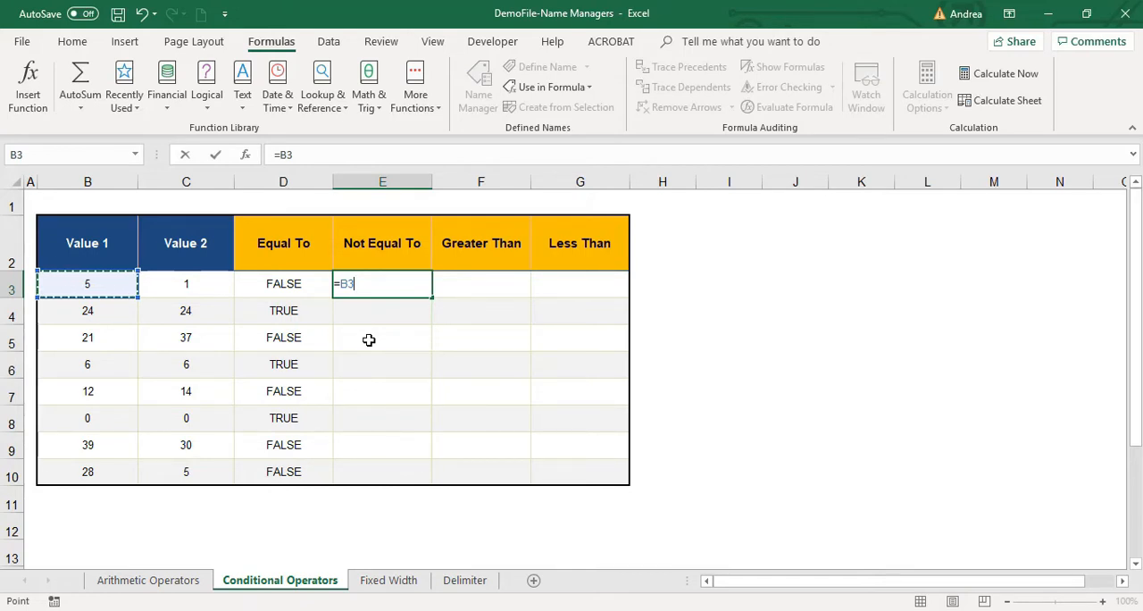
{"action": "type", "text": "<"}
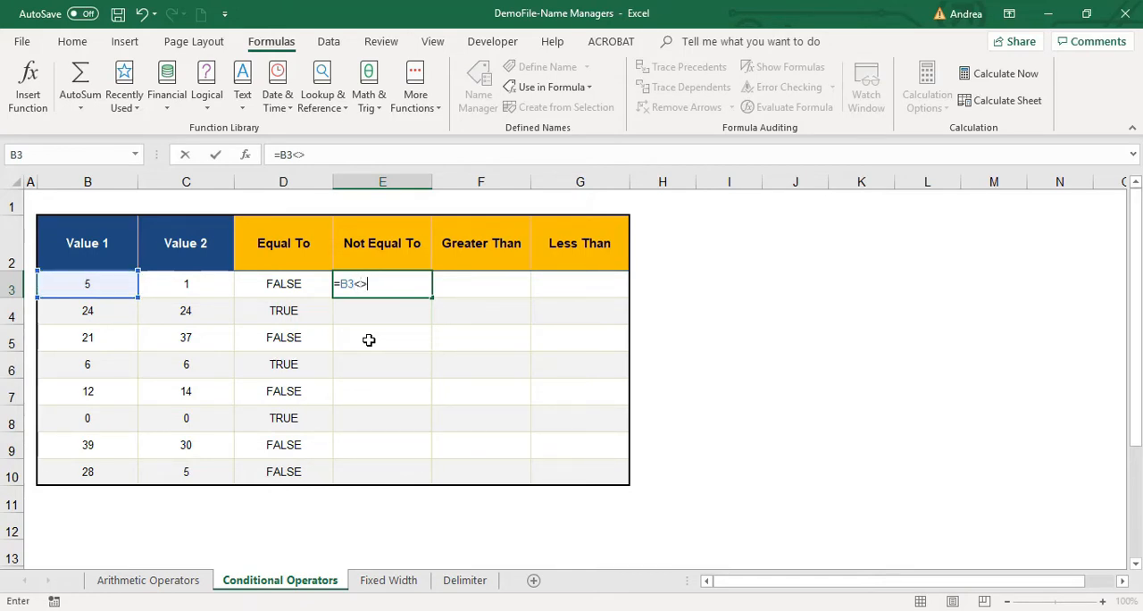
{"action": "type", "text": ">"}
{"action": "key", "text": "Left"}
{"action": "key", "text": "Left"}
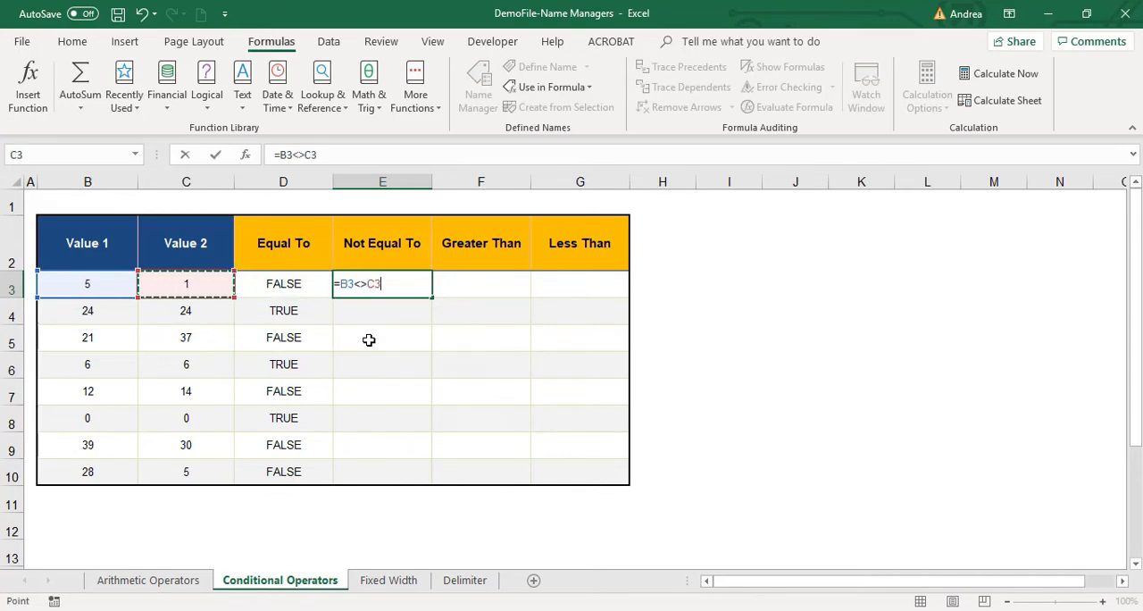
{"action": "key", "text": "Return"}
{"action": "key", "text": "Up"}
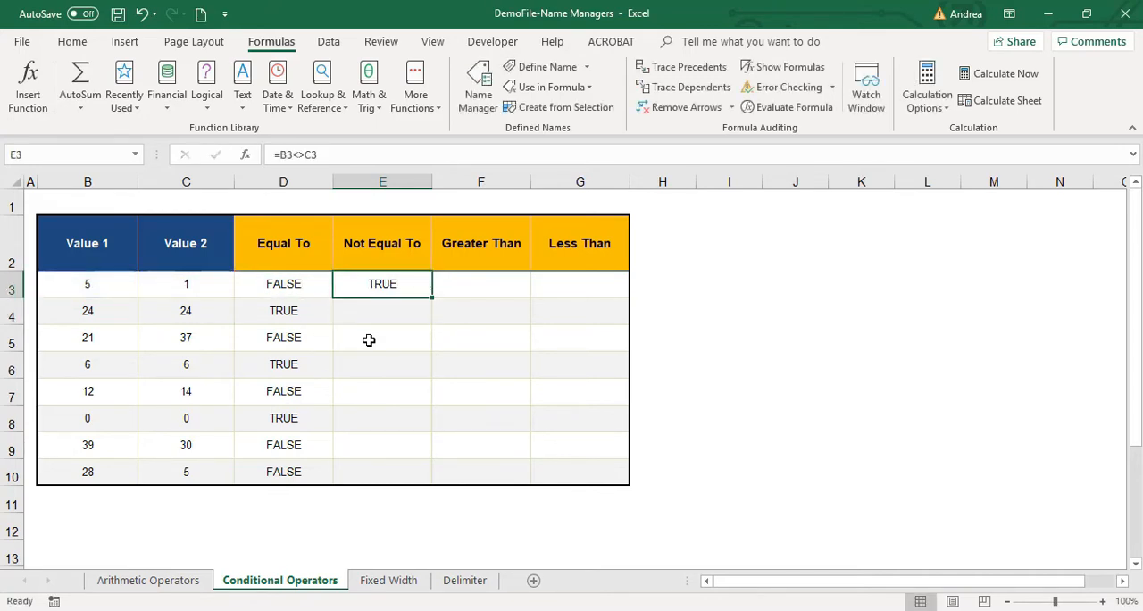
{"action": "left_click", "coordinate": [117, 290]}
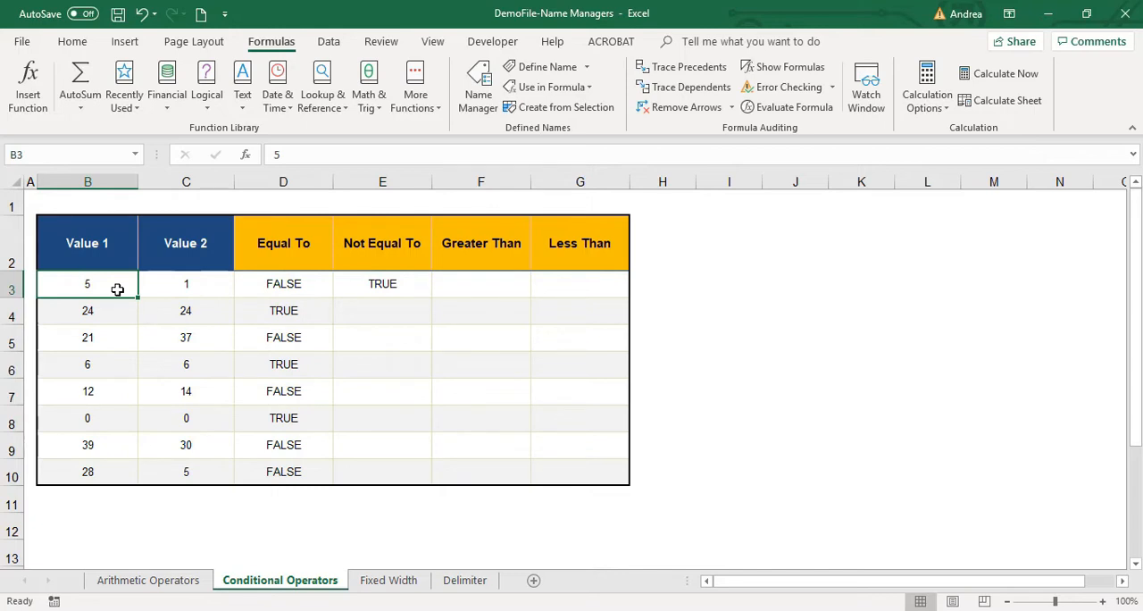
{"action": "left_click", "coordinate": [176, 288]}
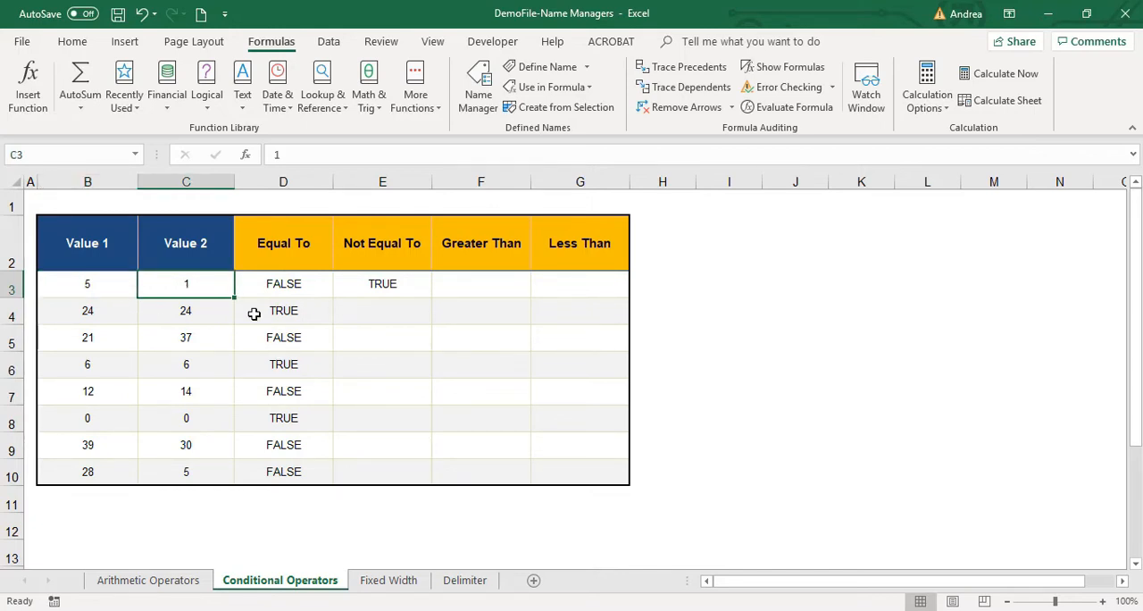
Compare the values in B4 and C4 with each other for the Not Equal To test in row 4.
{"action": "left_click", "coordinate": [391, 288]}
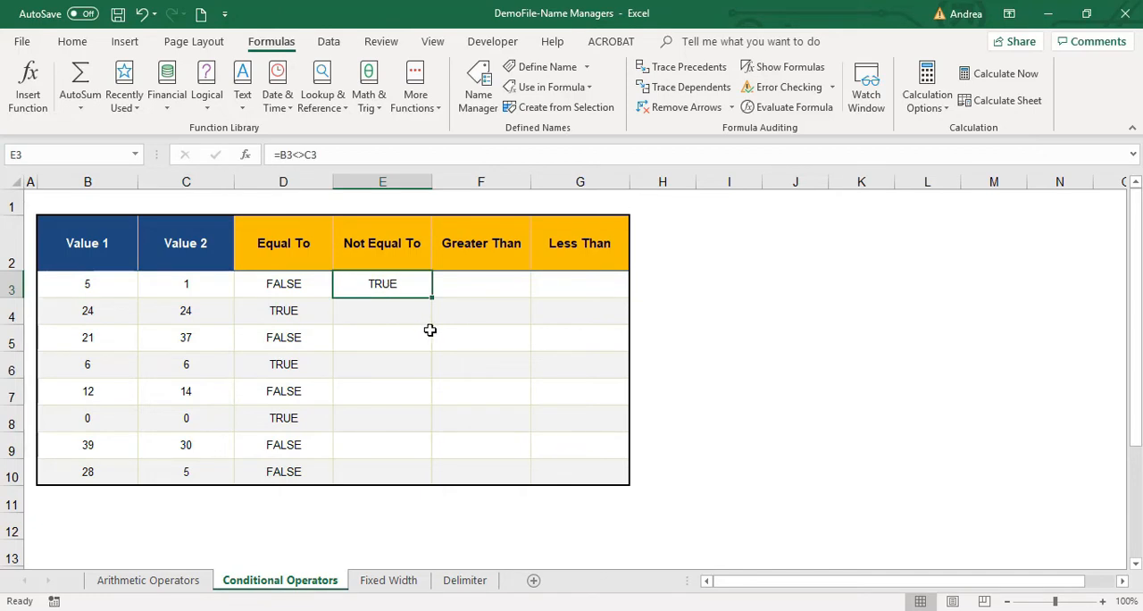
{"action": "left_click", "coordinate": [390, 315]}
{"action": "left_click", "coordinate": [105, 318]}
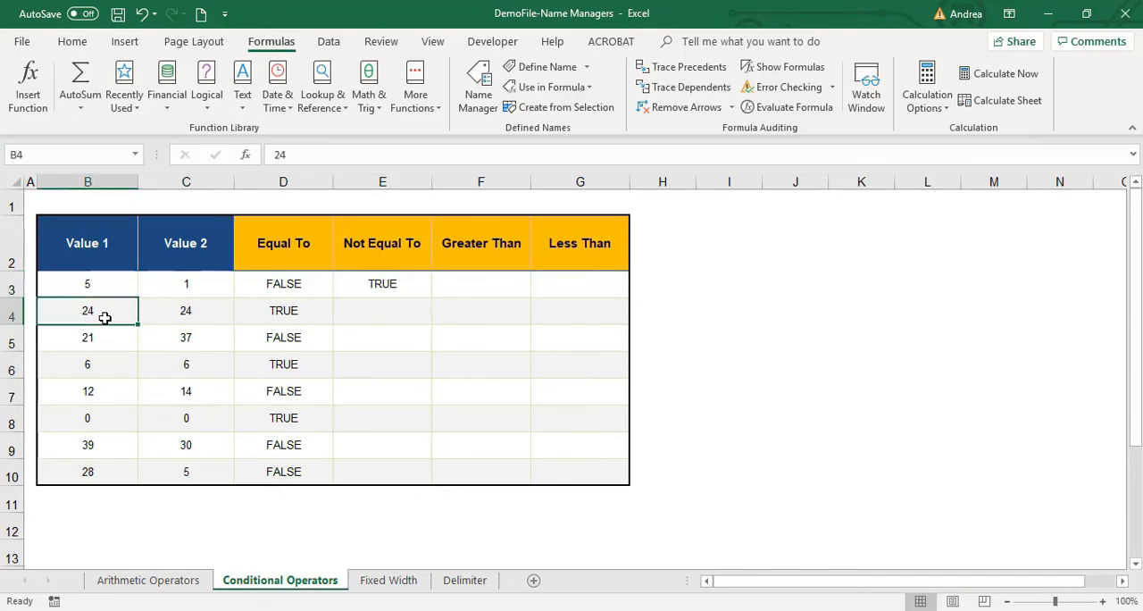
{"action": "left_click", "coordinate": [177, 315]}
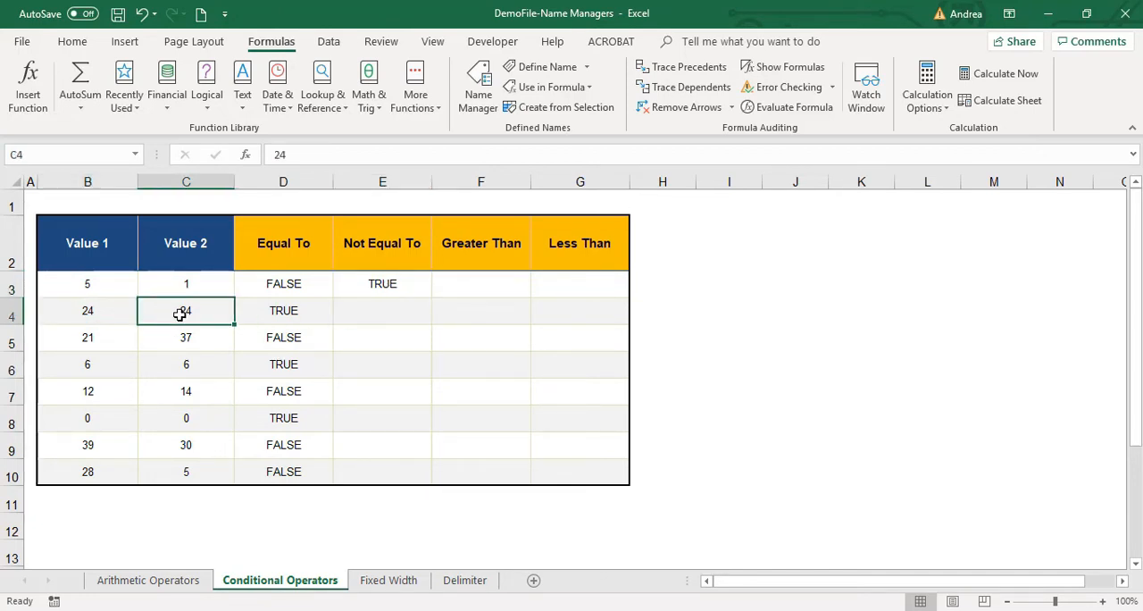
{"action": "left_click", "coordinate": [382, 318]}
{"action": "left_click", "coordinate": [132, 314]}
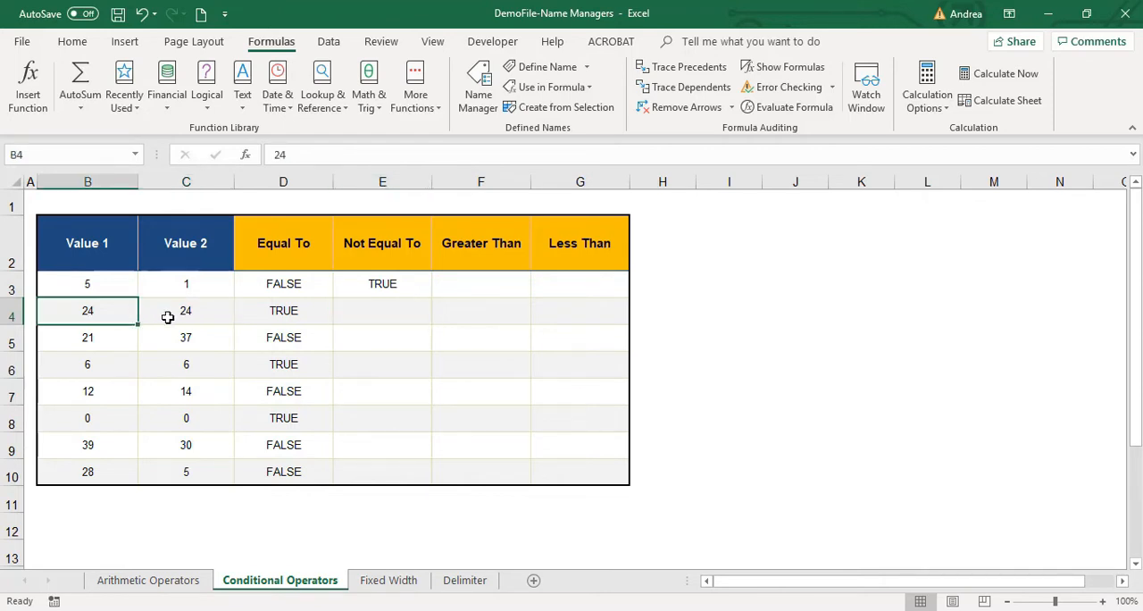
{"action": "left_click", "coordinate": [166, 319], "text": "shift"}
Enter =B4<>C4 in cell E4 of the Not Equal To column.
{"action": "left_click", "coordinate": [415, 321]}
{"action": "type", "text": "="}
{"action": "key", "text": "Left"}
{"action": "key", "text": "Left"}
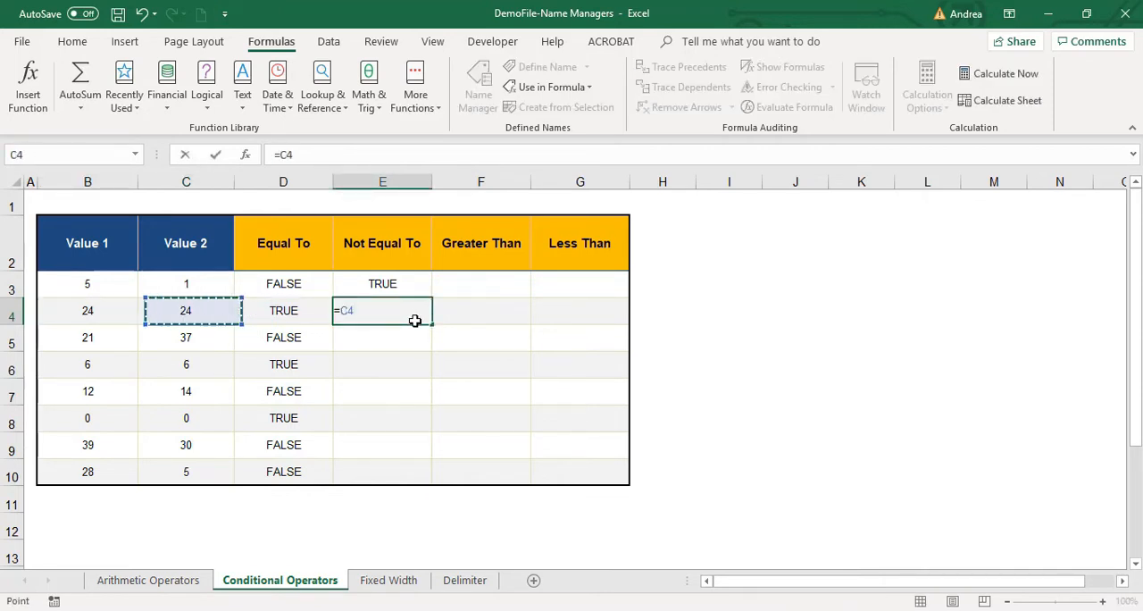
{"action": "key", "text": "Left"}
{"action": "type", "text": "<>"}
{"action": "key", "text": "Left"}
{"action": "key", "text": "Left"}
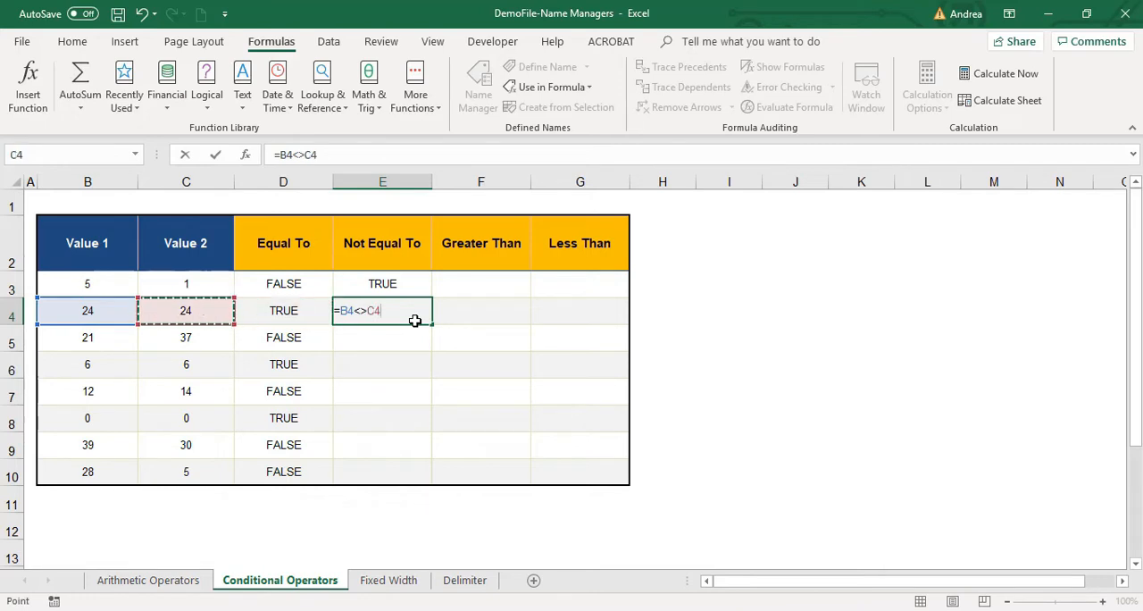
{"action": "key", "text": "Return"}
Enter =B5<>C5 in cell E5 of the Not Equal To column.
{"action": "type", "text": "="}
{"action": "key", "text": "Left"}
{"action": "key", "text": "Left"}
{"action": "key", "text": "Left"}
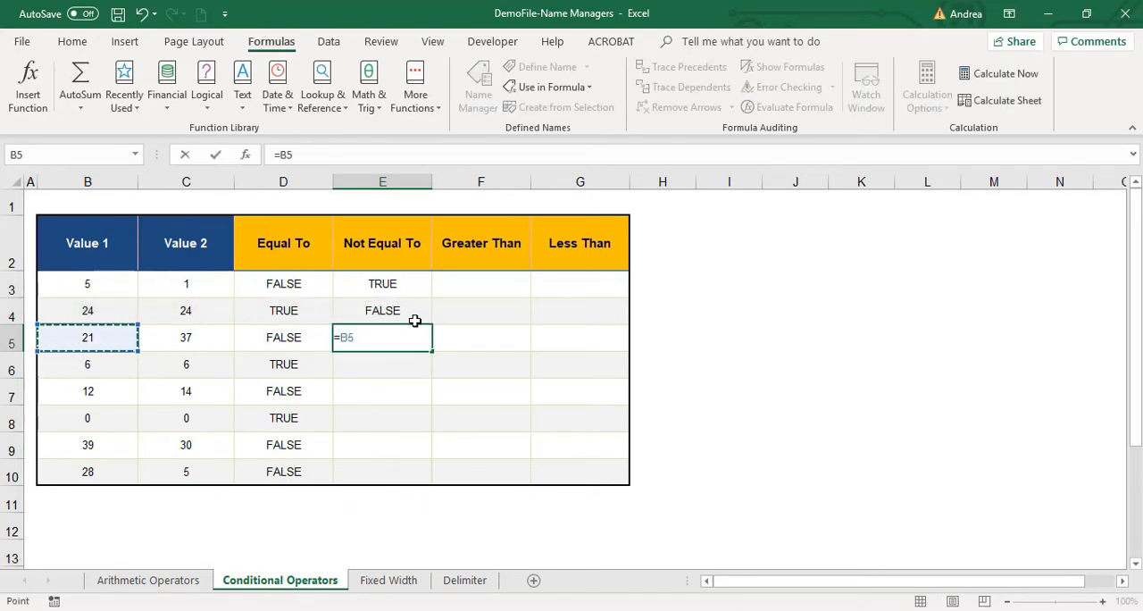
{"action": "type", "text": "<>"}
{"action": "key", "text": "Left"}
{"action": "key", "text": "Left"}
{"action": "key", "text": "Return"}
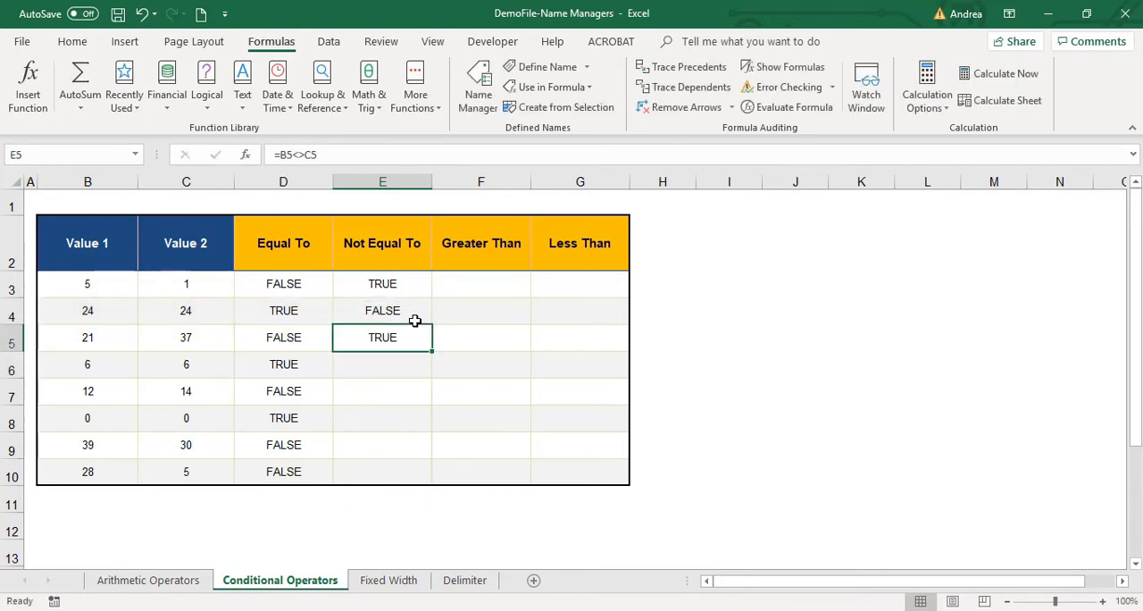
Copy cell E5 and paste only its formula into E6:E10 to complete the Not Equal To column.
{"action": "key", "text": "Up"}
{"action": "key", "text": "ctrl+c"}
{"action": "key", "text": "Down"}
{"action": "key", "text": "shift+Down"}
{"action": "key", "text": "shift+Down"}
{"action": "key", "text": "shift+Down"}
{"action": "key", "text": "shift+Down"}
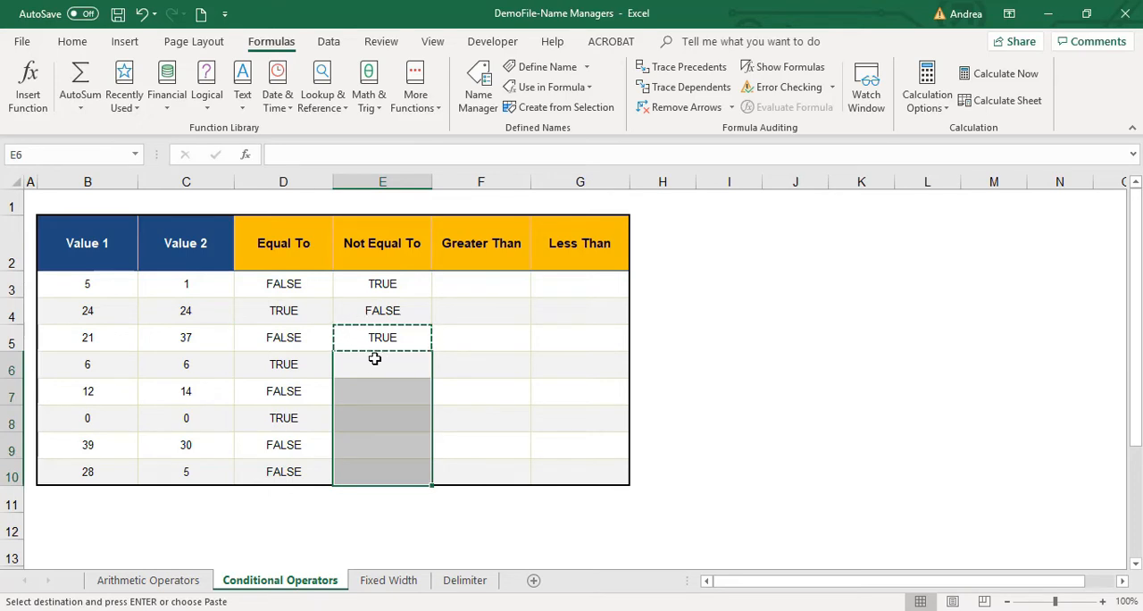
{"action": "right_click", "coordinate": [374, 368]}
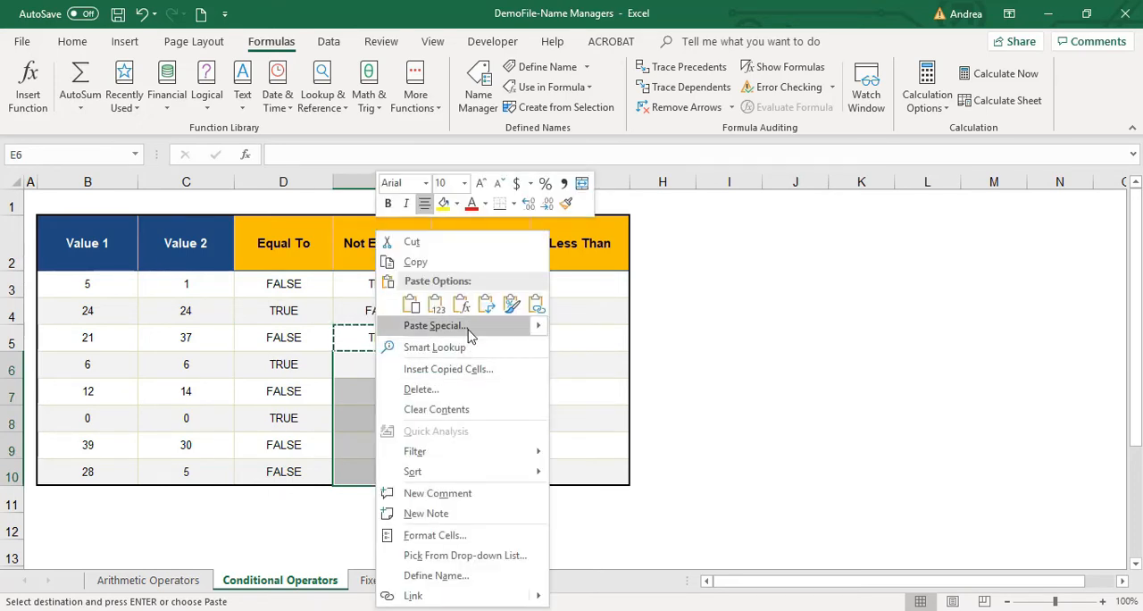
{"action": "left_click", "coordinate": [469, 329]}
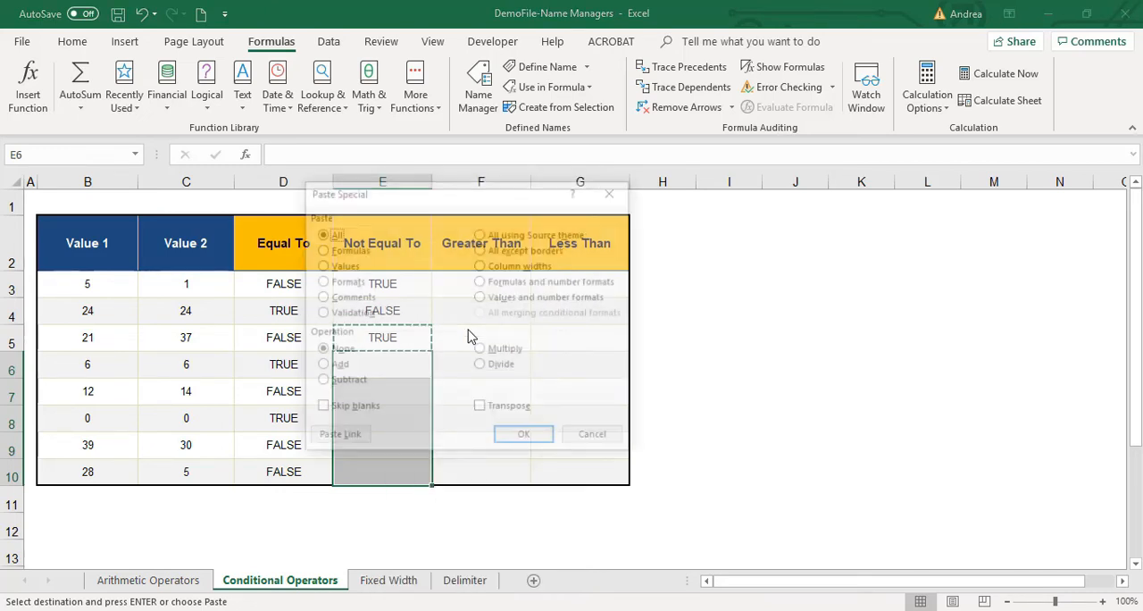
{"action": "left_click_drag", "start_coordinate": [478, 193], "coordinate": [610, 207]}
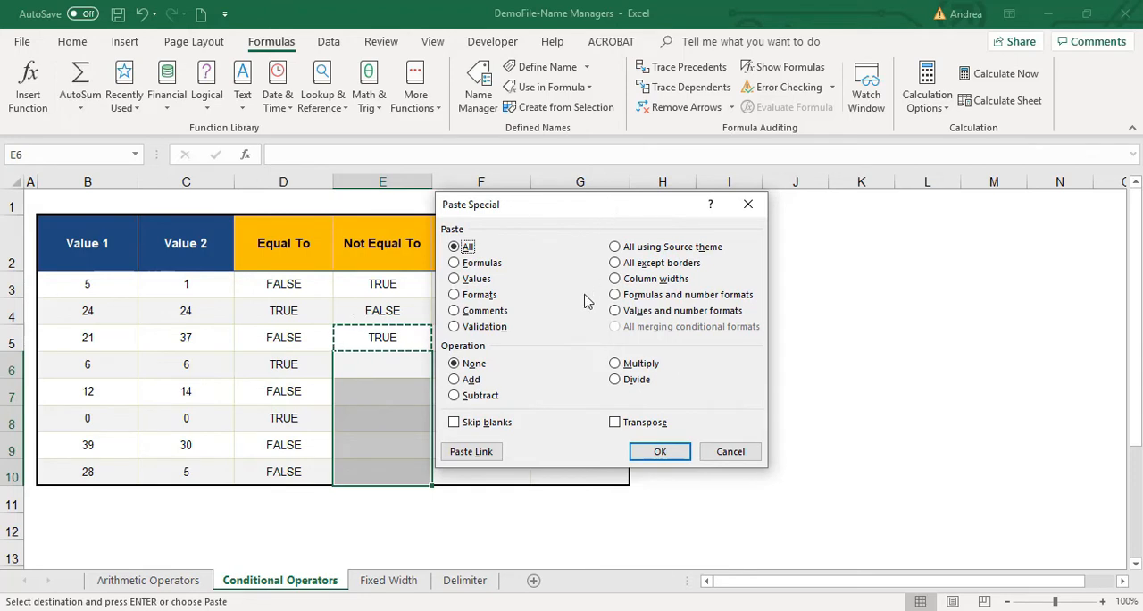
{"action": "left_click", "coordinate": [496, 263]}
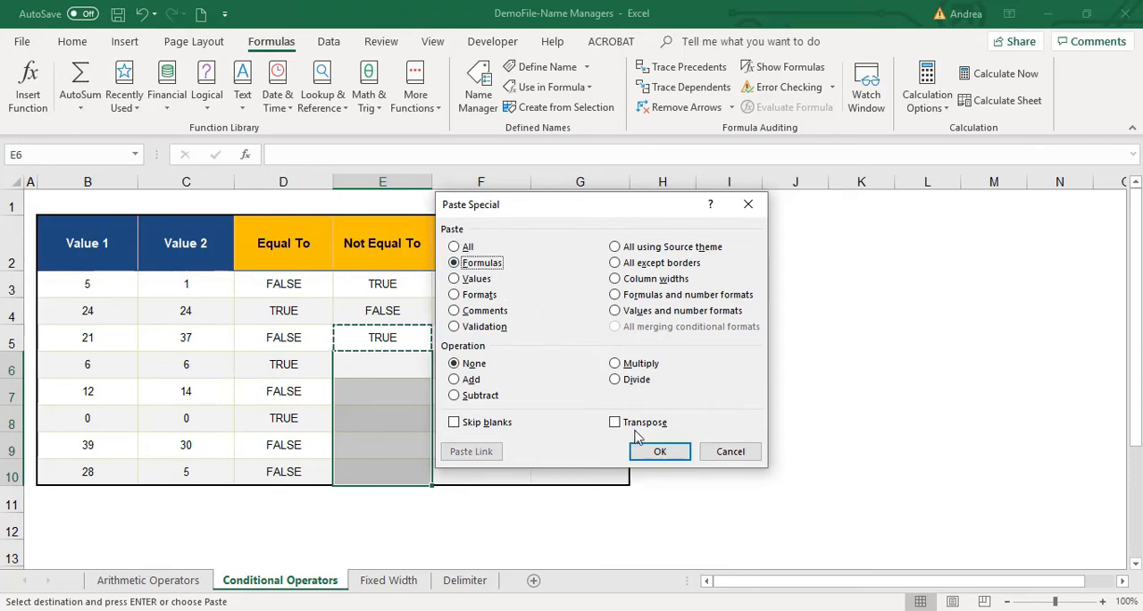
{"action": "left_click", "coordinate": [660, 450]}
Enter =B3>C3 in cell F3 of the Greater Than column.
{"action": "left_click", "coordinate": [474, 291]}
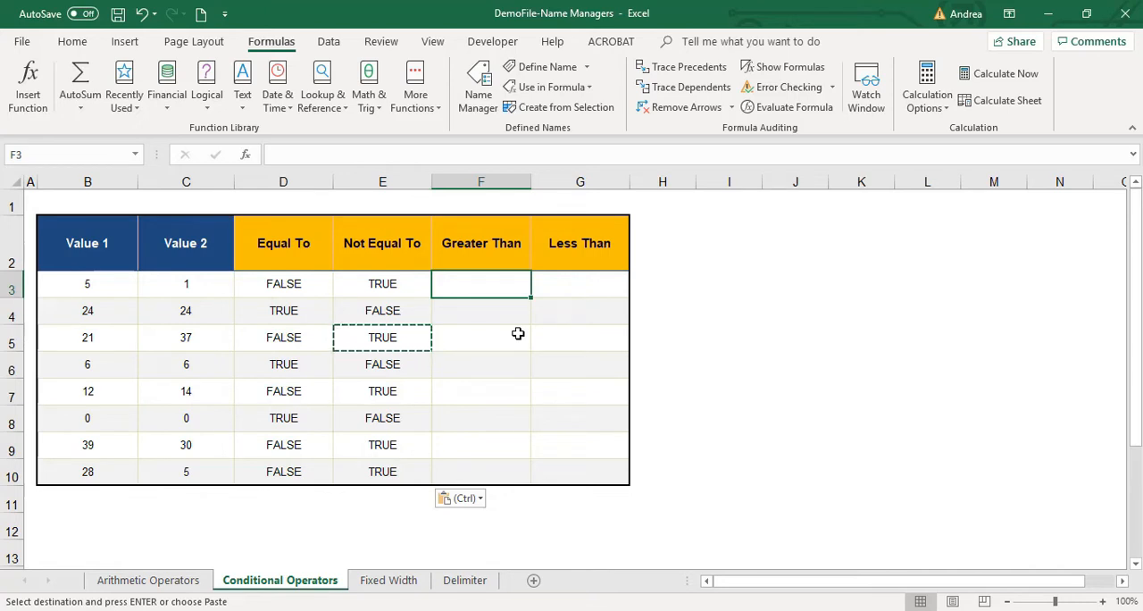
{"action": "type", "text": "="}
{"action": "key", "text": "Left"}
{"action": "key", "text": "Left"}
{"action": "key", "text": "Left"}
{"action": "key", "text": "Left"}
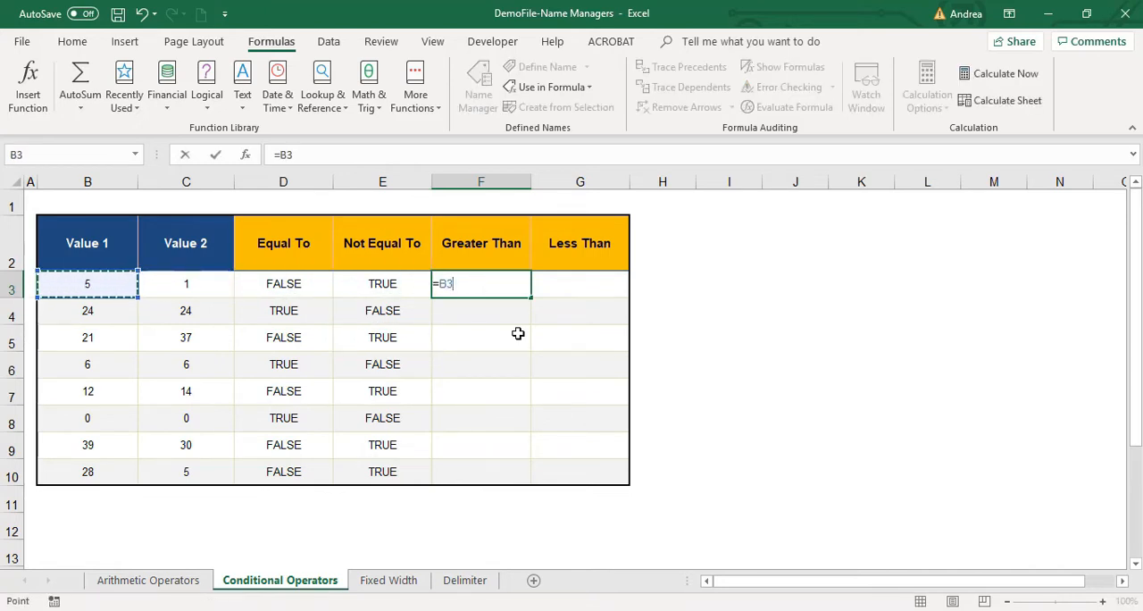
{"action": "type", "text": ">"}
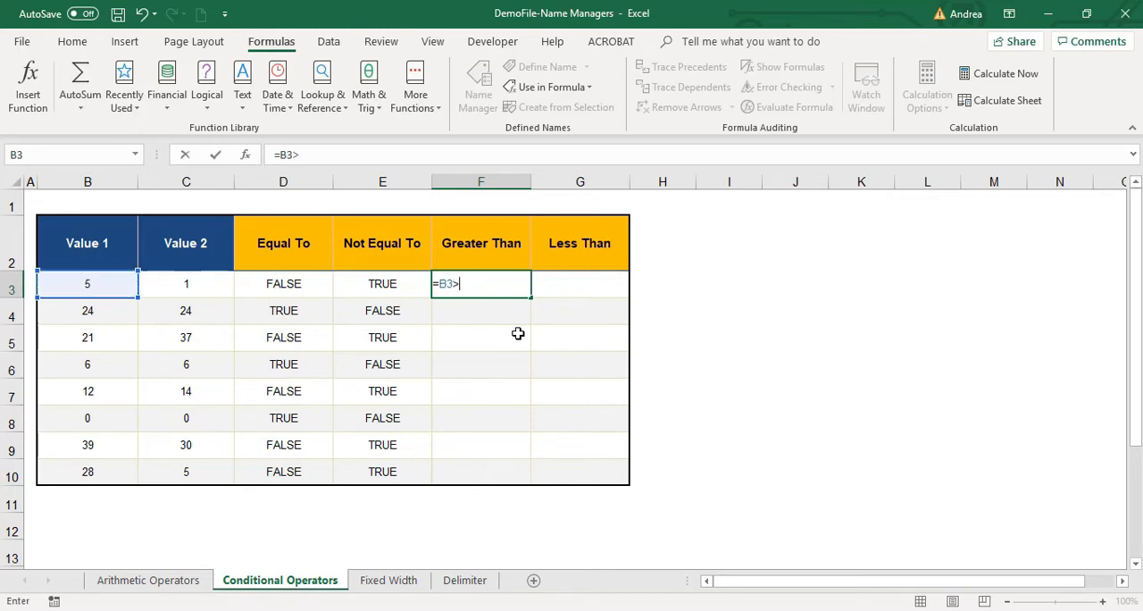
{"action": "key", "text": "Left"}
{"action": "key", "text": "Left"}
{"action": "key", "text": "Left"}
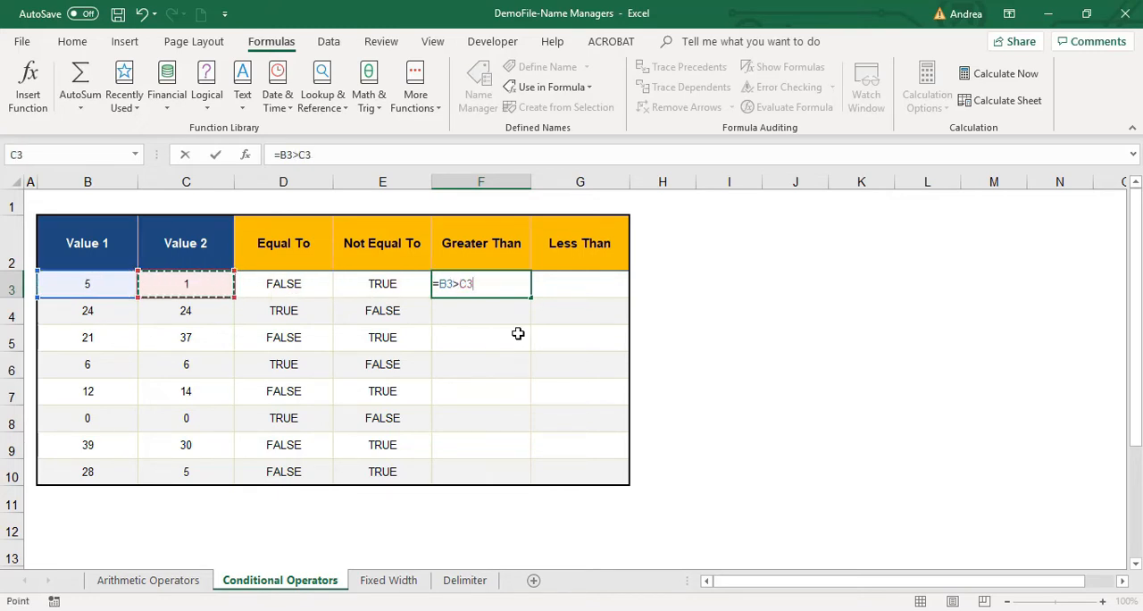
{"action": "key", "text": "Return"}
{"action": "key", "text": "Up"}
Enter =B3<C3 in cell G3 of the Less Than column.
{"action": "left_click", "coordinate": [554, 284]}
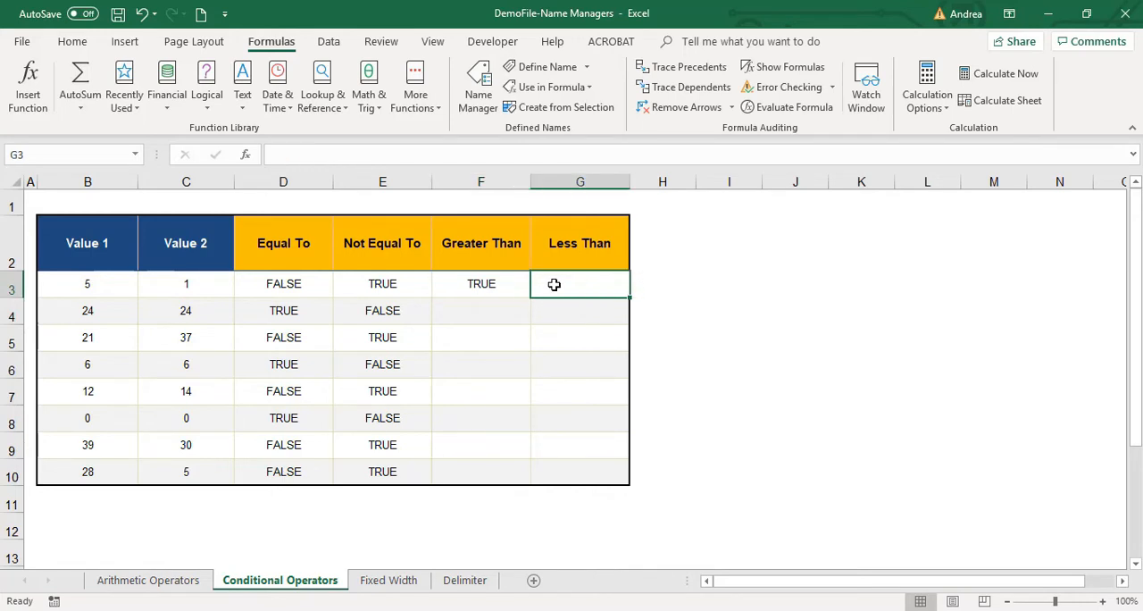
{"action": "type", "text": "="}
{"action": "key", "text": "Left"}
{"action": "key", "text": "Left"}
{"action": "key", "text": "Left"}
{"action": "key", "text": "Left"}
{"action": "key", "text": "Left"}
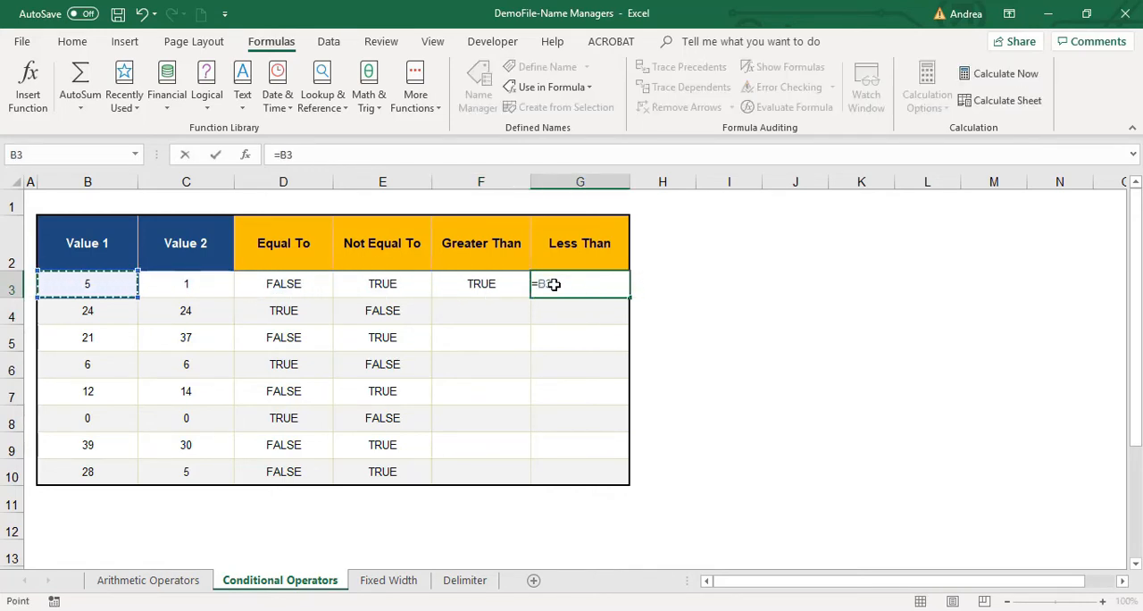
{"action": "type", "text": "<"}
{"action": "key", "text": "Left"}
{"action": "key", "text": "Left"}
{"action": "key", "text": "Left"}
{"action": "key", "text": "Left"}
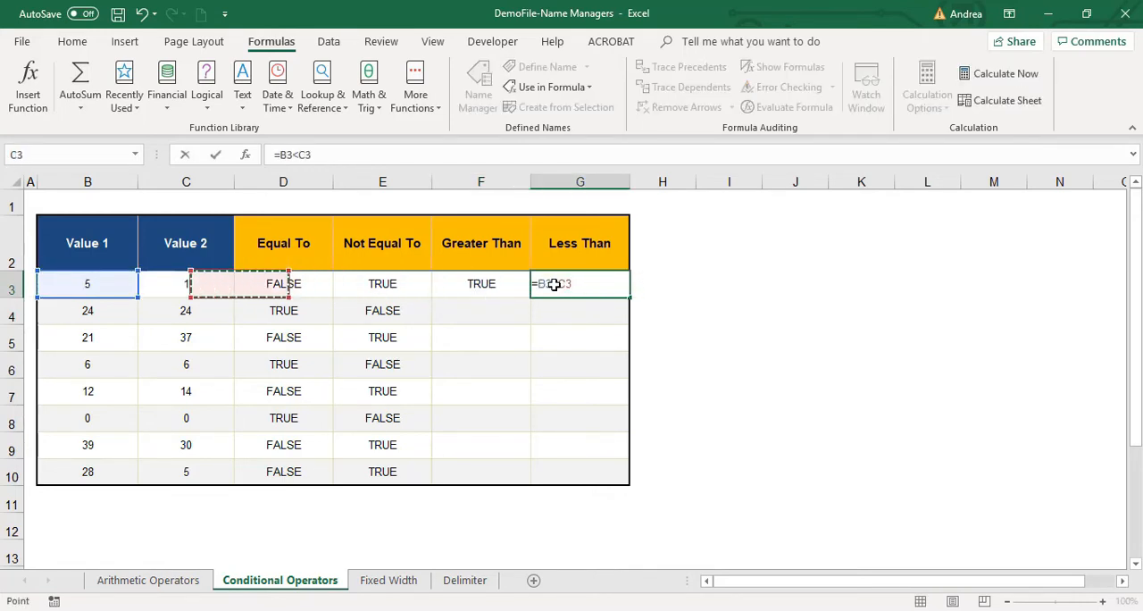
{"action": "key", "text": "Return"}
Fill the Greater Than and Less Than formulas from F3:G3 down through row 10 without formatting.
{"action": "left_click_drag", "start_coordinate": [527, 288], "coordinate": [632, 482]}
{"action": "left_click", "coordinate": [643, 496]}
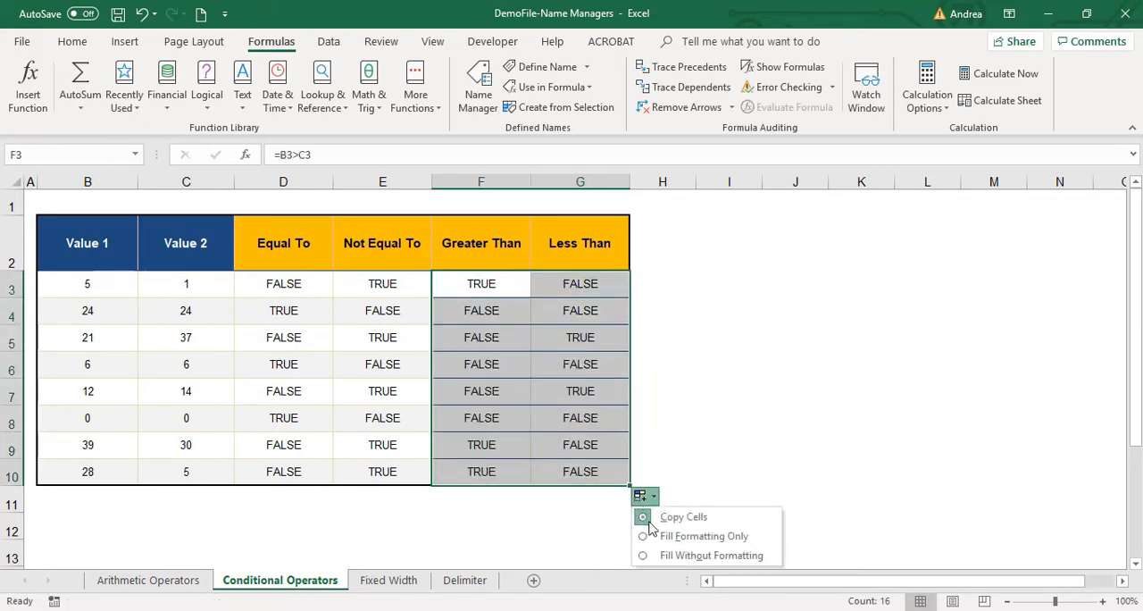
{"action": "left_click", "coordinate": [665, 556]}
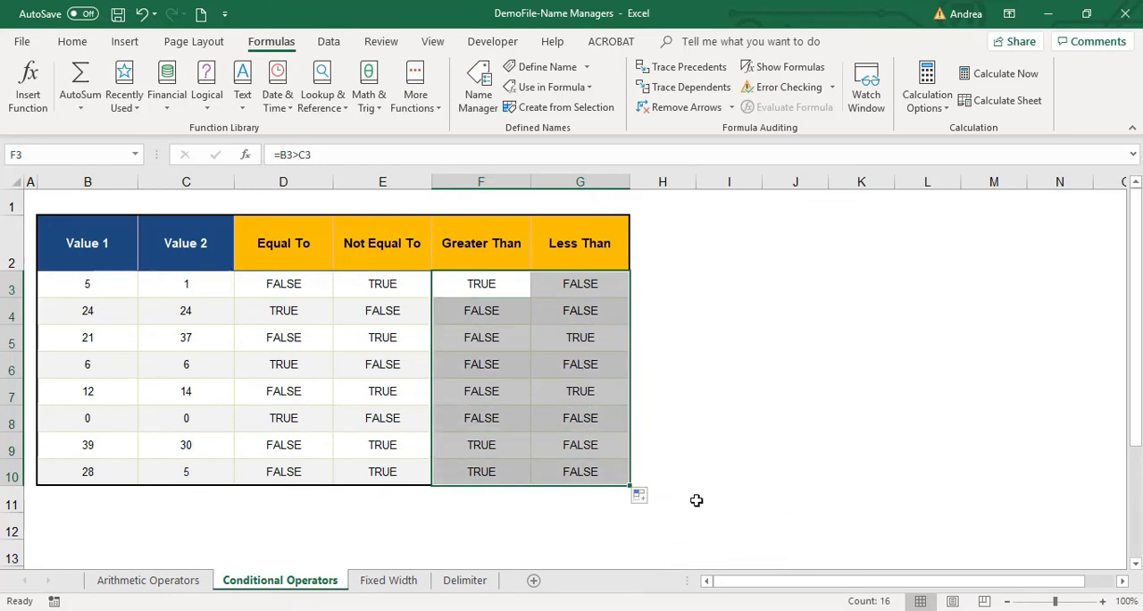
{"action": "left_click", "coordinate": [425, 504]}
{"action": "left_click", "coordinate": [560, 496]}
{"action": "left_click", "coordinate": [300, 523]}
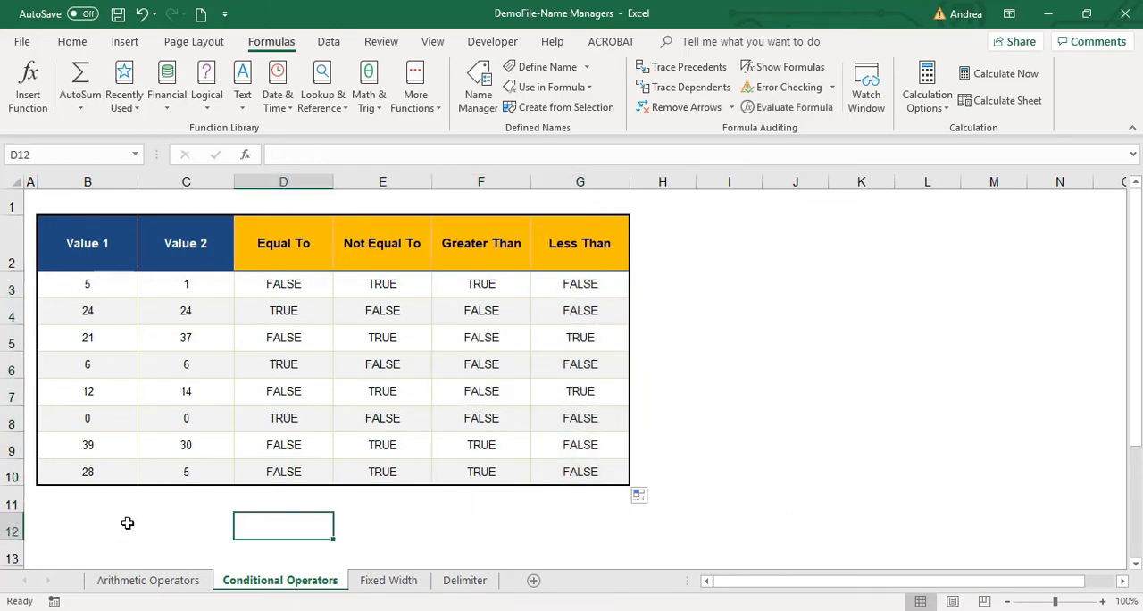
{"action": "left_click", "coordinate": [82, 527]}
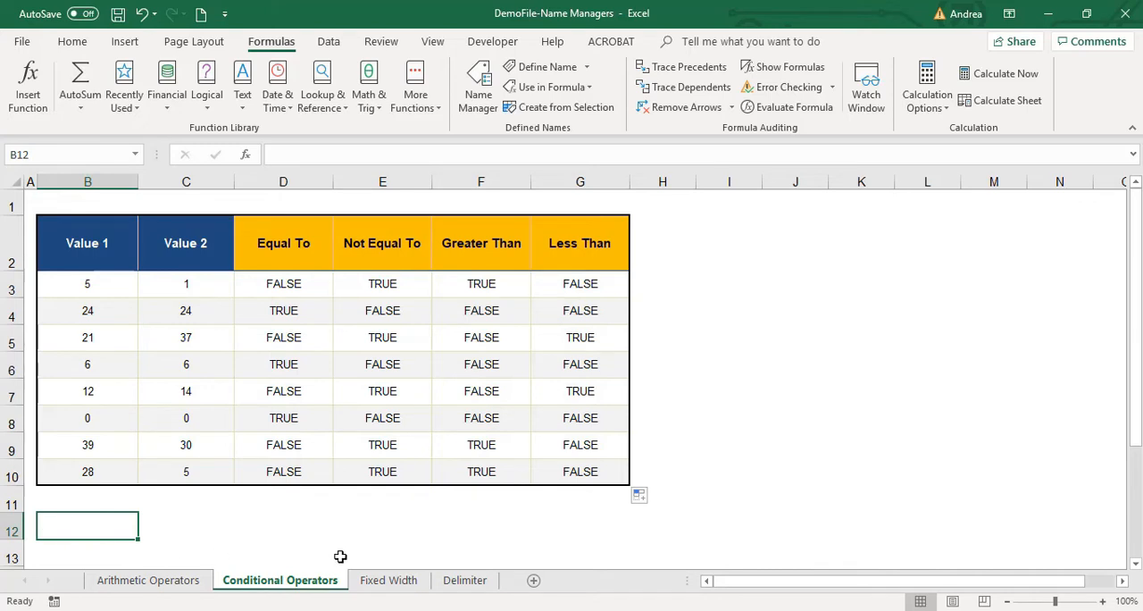
Switch to the Fixed Width sheet and look through the combined Year / model entries in column A.
{"action": "left_click", "coordinate": [391, 582]}
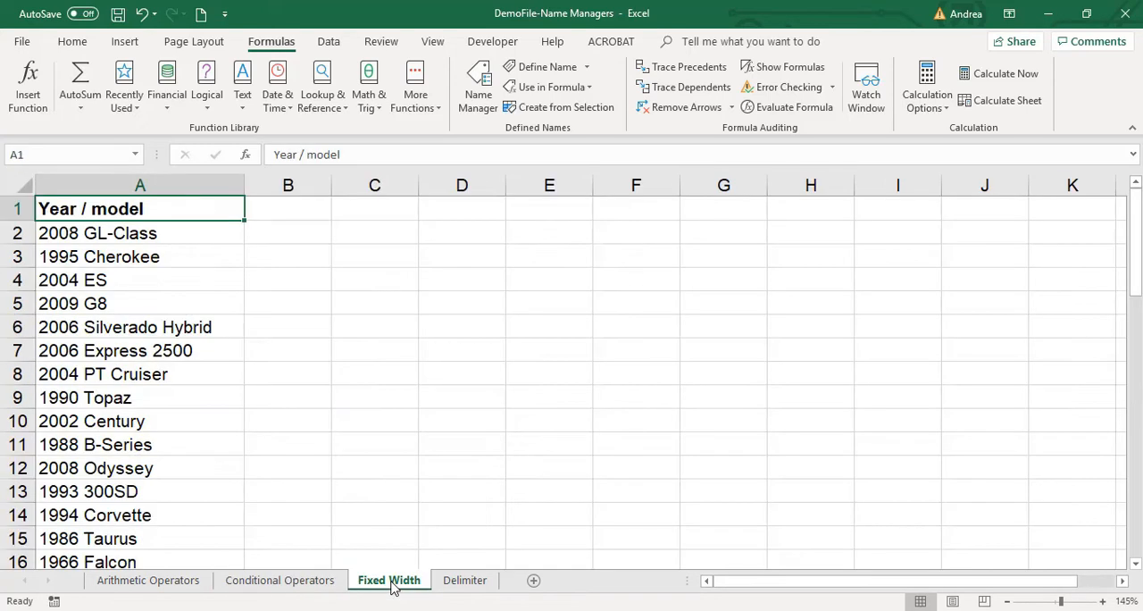
{"action": "left_click", "coordinate": [329, 44]}
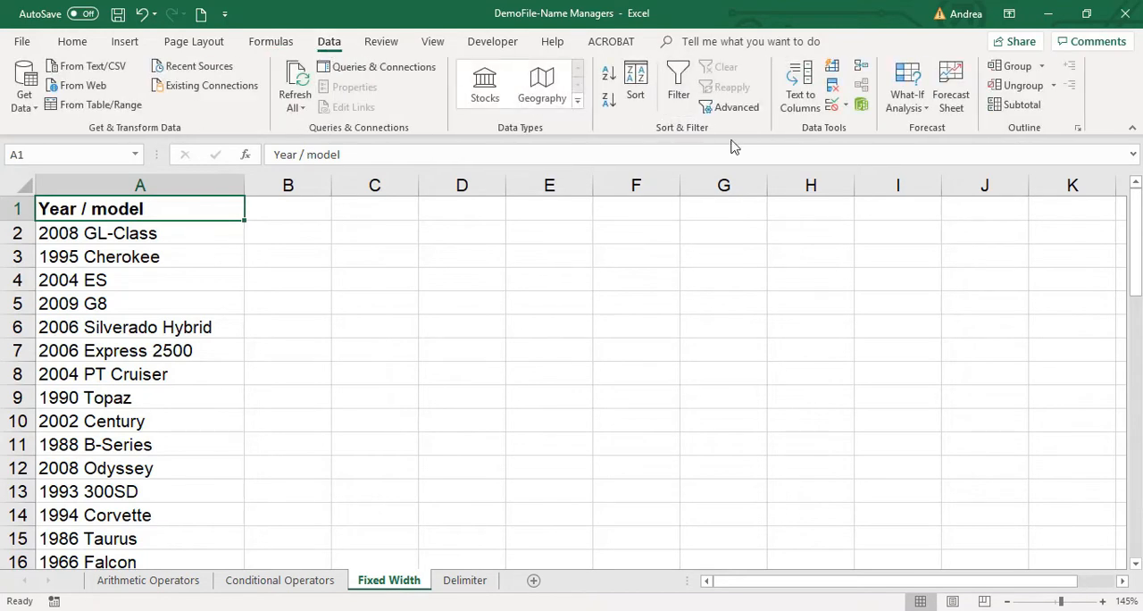
{"action": "left_click", "coordinate": [113, 300]}
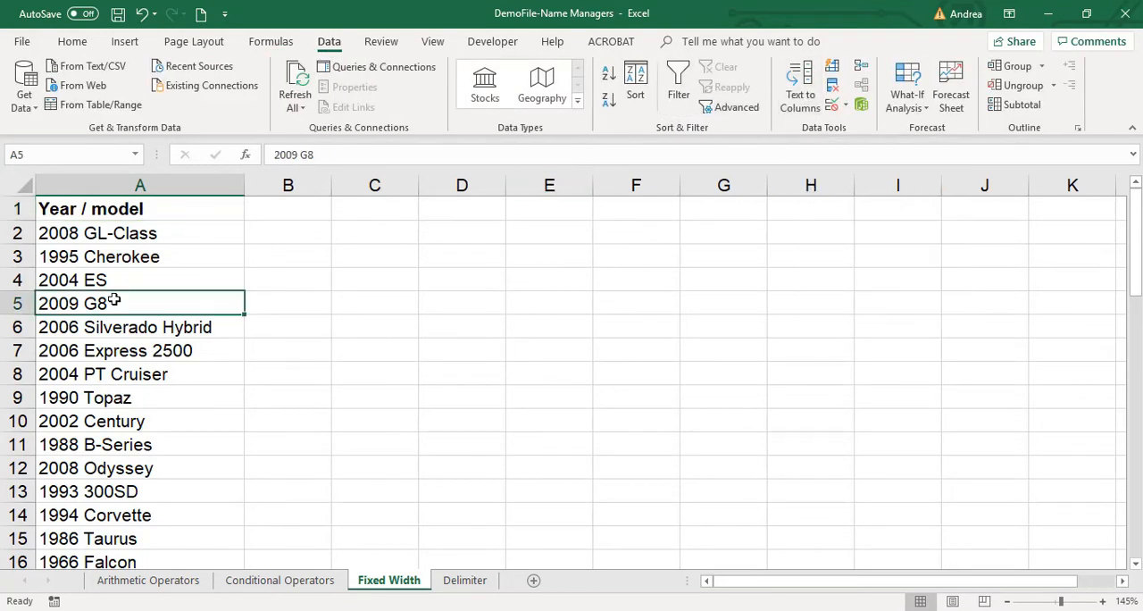
{"action": "left_click_drag", "start_coordinate": [123, 208], "coordinate": [176, 382]}
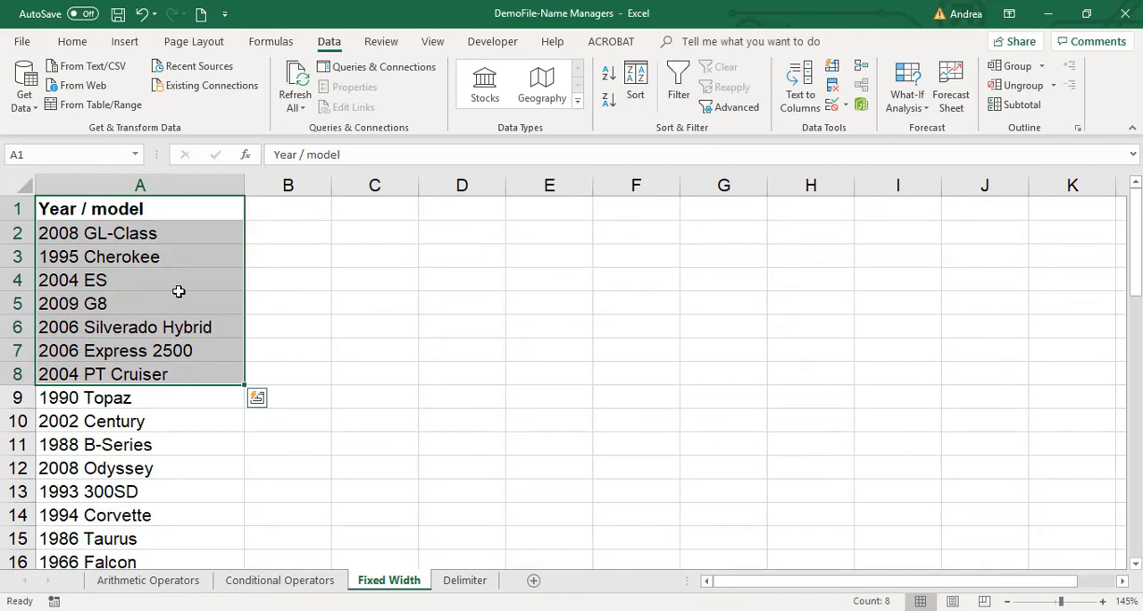
{"action": "left_click", "coordinate": [164, 201]}
{"action": "left_click_drag", "start_coordinate": [163, 213], "coordinate": [179, 464]}
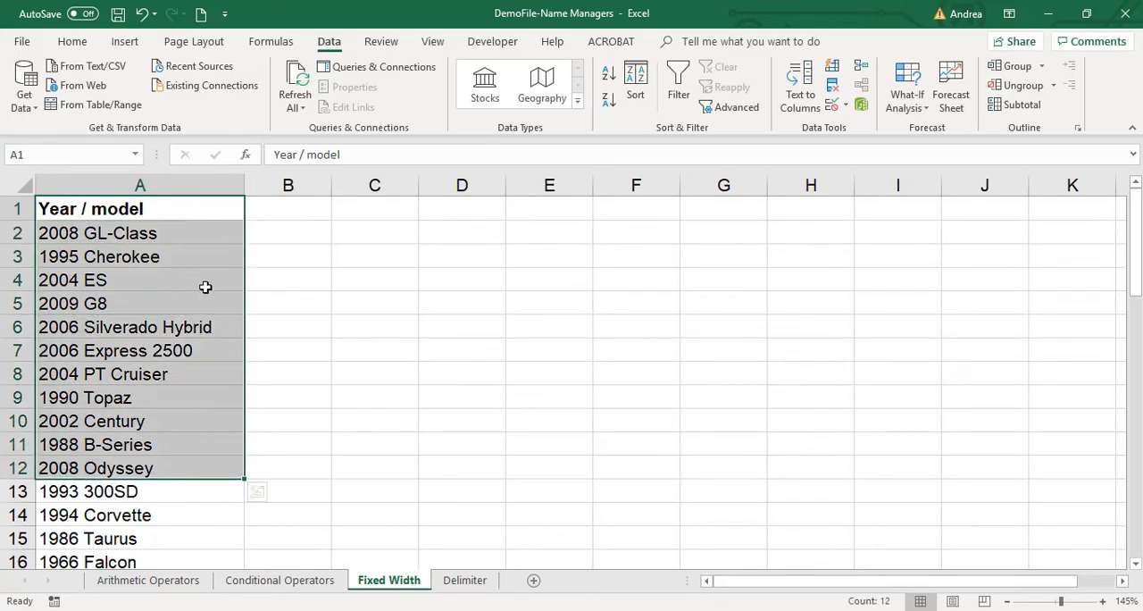
{"action": "left_click_drag", "start_coordinate": [191, 214], "coordinate": [228, 534]}
{"action": "left_click", "coordinate": [173, 412]}
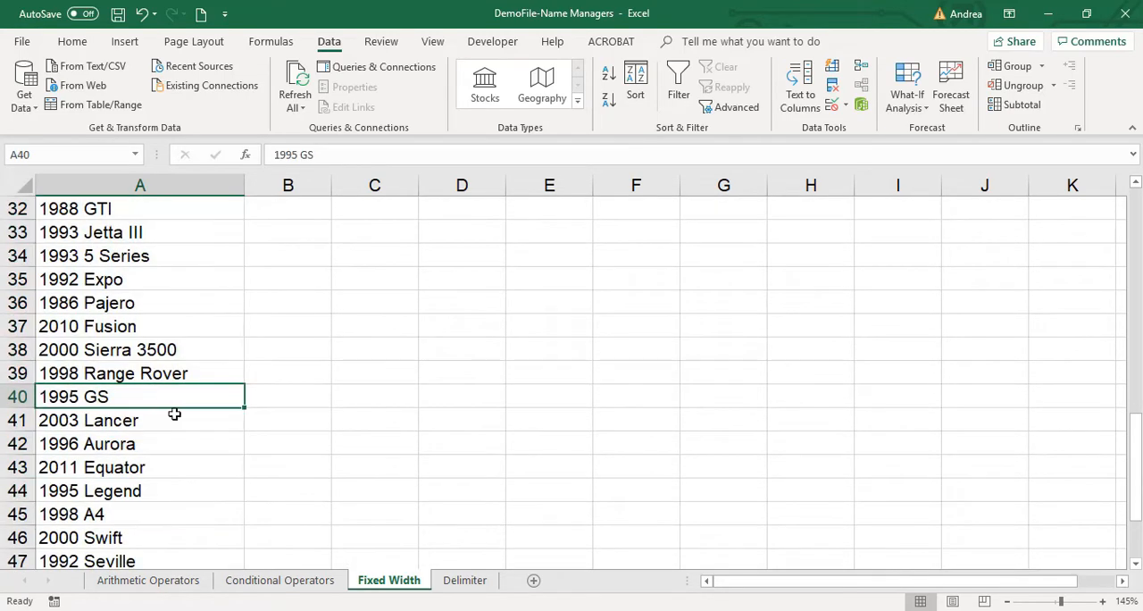
{"action": "scroll", "coordinate": [224, 429], "scroll_direction": "up", "scroll_amount": 10}
{"action": "scroll", "coordinate": [225, 430], "scroll_direction": "up", "scroll_amount": 1}
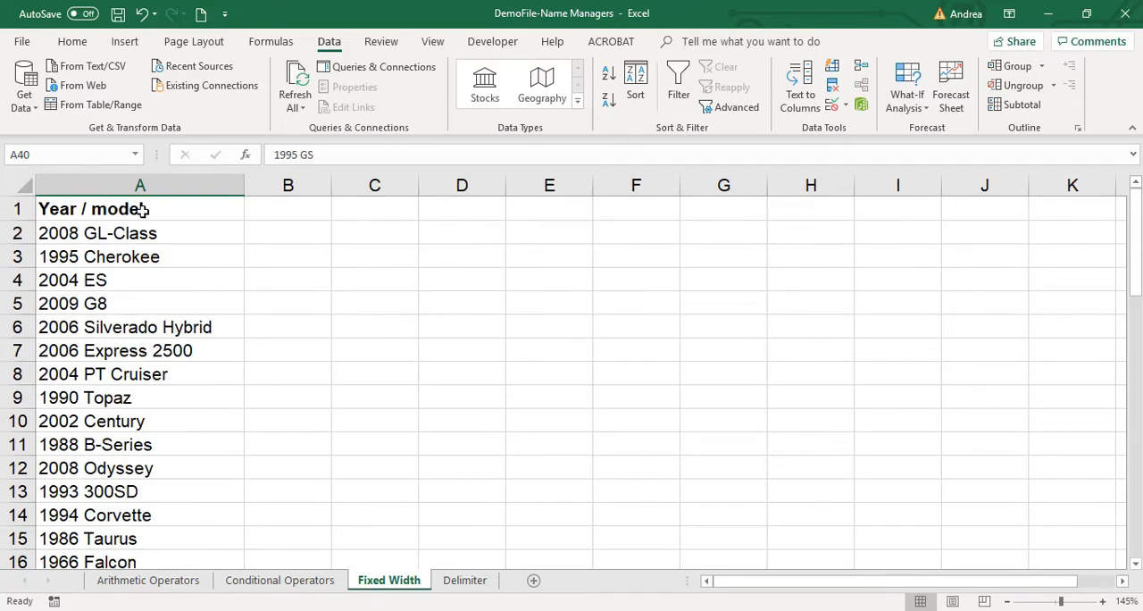
Start Text to Columns on the whole of column A with Fixed width as the original data type.
{"action": "left_click", "coordinate": [143, 183]}
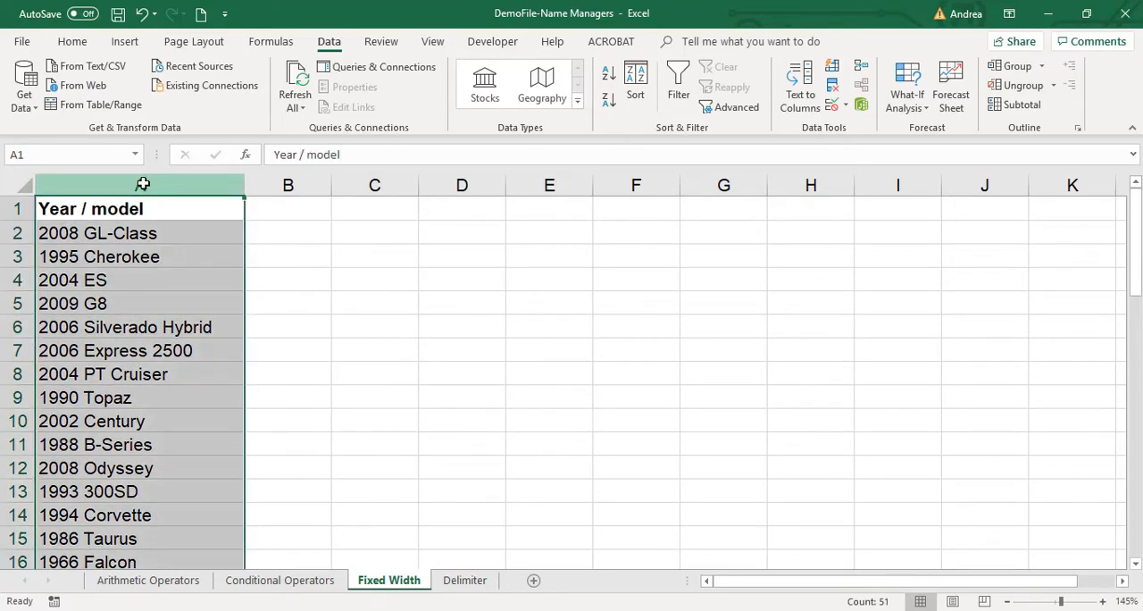
{"action": "left_click", "coordinate": [174, 239]}
{"action": "left_click", "coordinate": [146, 184]}
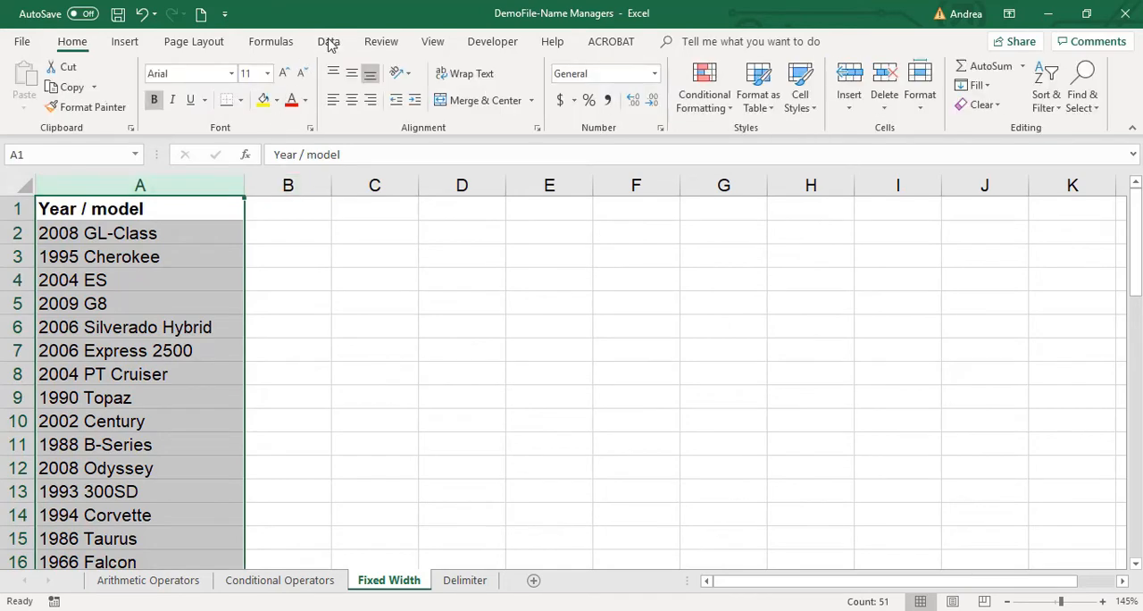
{"action": "left_click", "coordinate": [327, 42]}
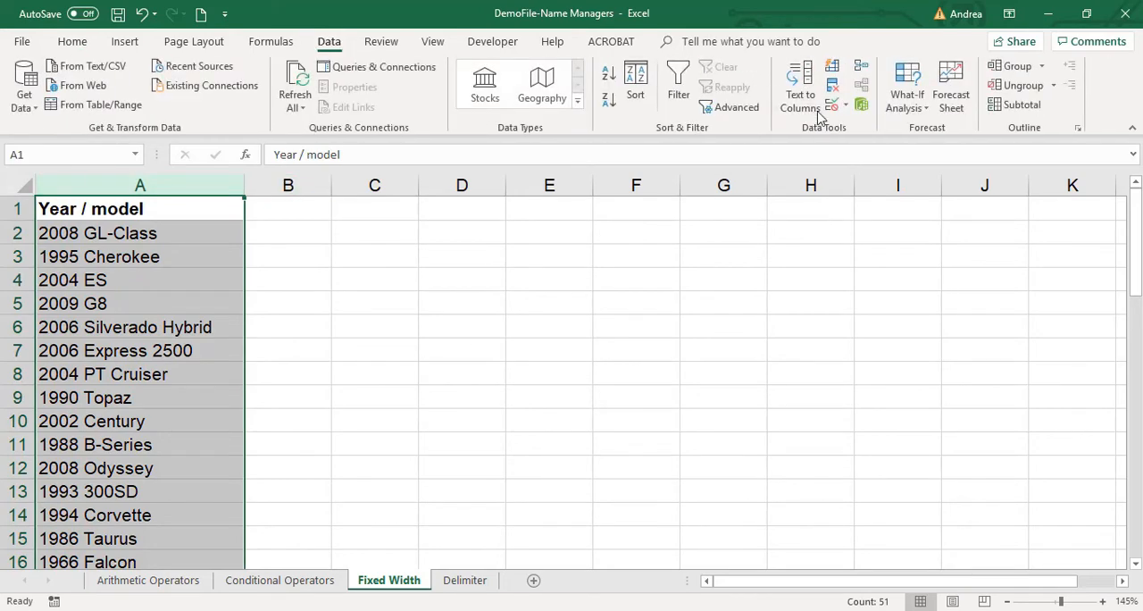
{"action": "left_click", "coordinate": [801, 93]}
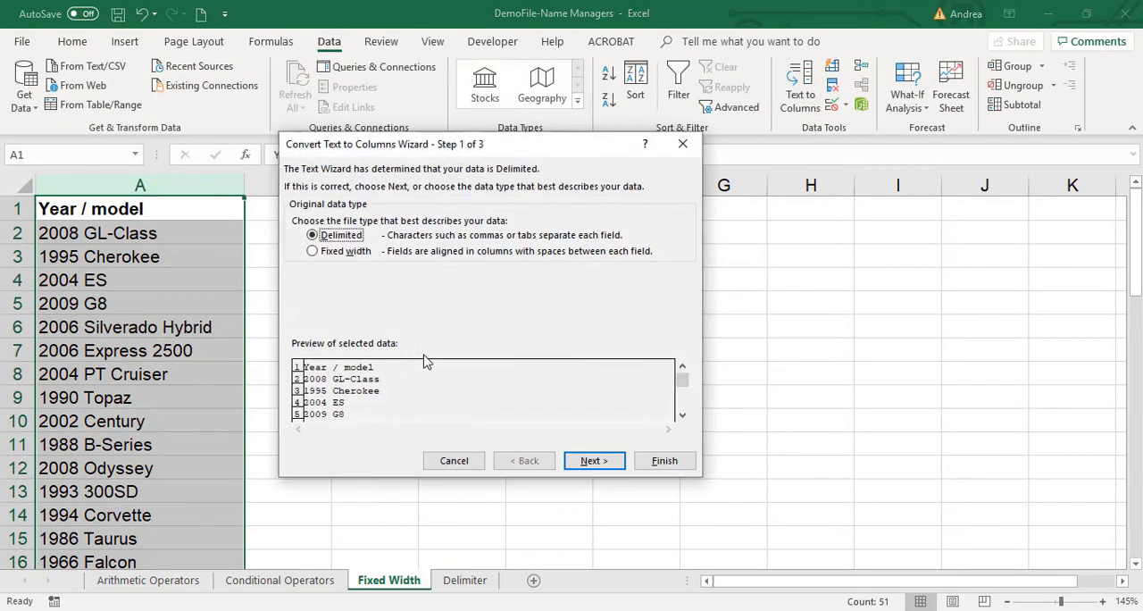
{"action": "left_click", "coordinate": [325, 253]}
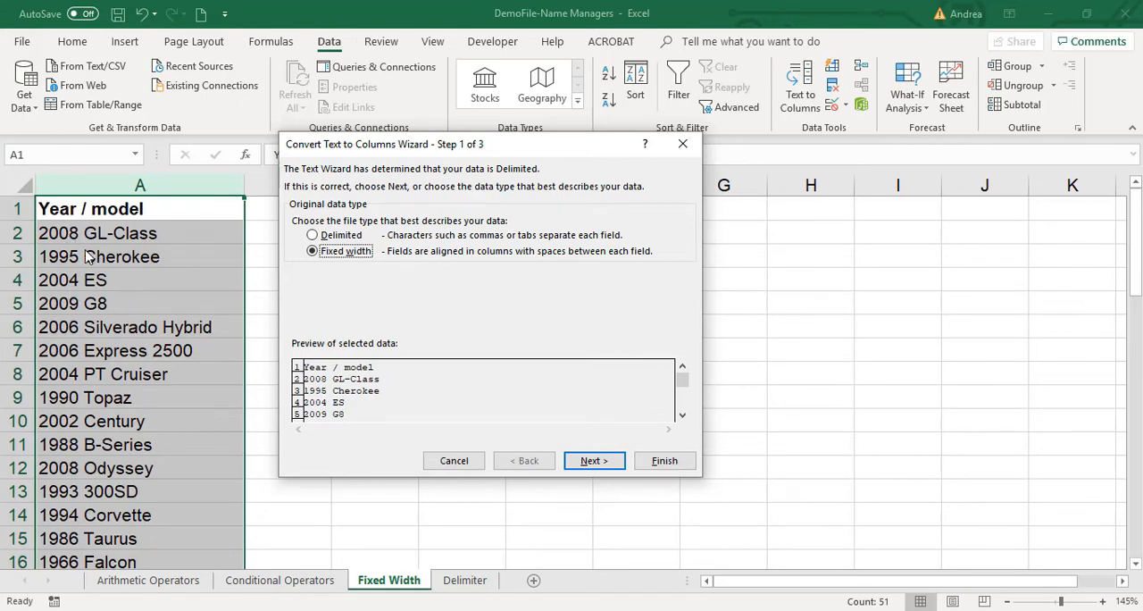
Continue the fixed-width split of column A to the column break settings.
{"action": "left_click", "coordinate": [595, 461]}
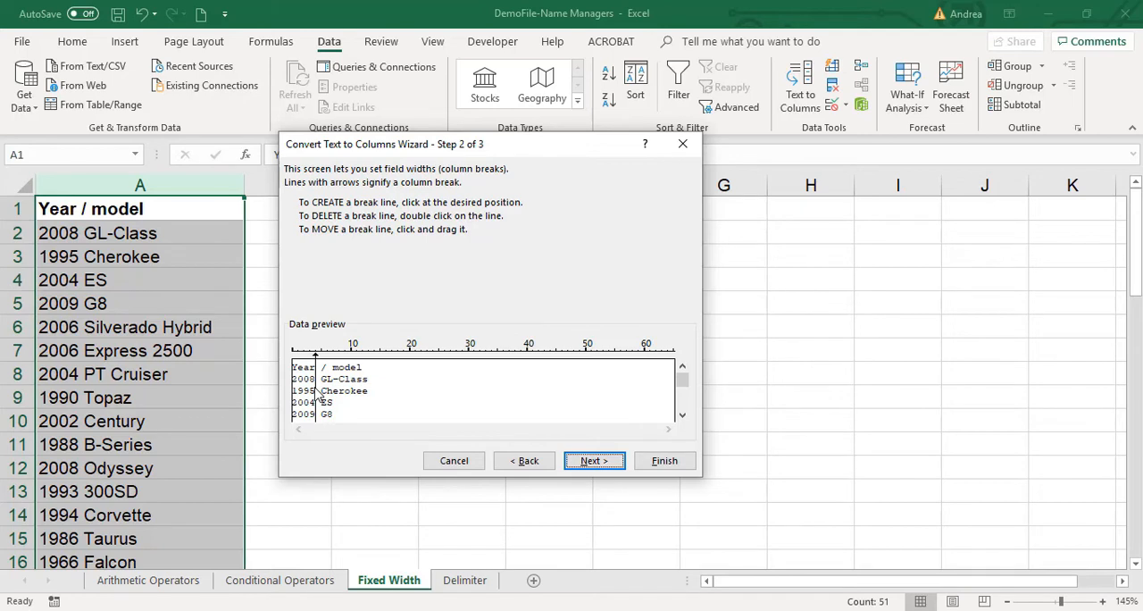
Try extra column breaks at about 19, 36, 52 and 61 characters in the data preview.
{"action": "left_click_drag", "start_coordinate": [319, 393], "coordinate": [489, 259]}
{"action": "left_click", "coordinate": [609, 400]}
{"action": "left_click_drag", "start_coordinate": [386, 399], "coordinate": [320, 413]}
{"action": "left_click", "coordinate": [403, 403]}
{"action": "left_click", "coordinate": [502, 408]}
{"action": "left_click", "coordinate": [596, 409]}
{"action": "left_click", "coordinate": [649, 412]}
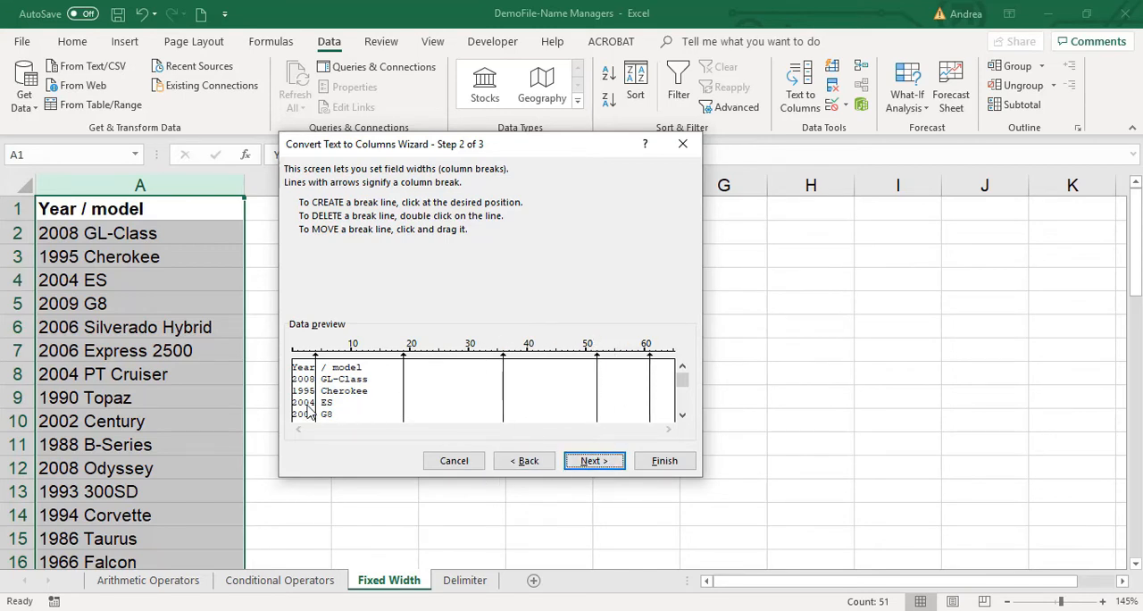
Remove the extra column breaks from the data preview, leaving only the one after the year.
{"action": "double_click", "coordinate": [404, 406]}
{"action": "double_click", "coordinate": [504, 393]}
{"action": "double_click", "coordinate": [596, 393]}
{"action": "double_click", "coordinate": [650, 387]}
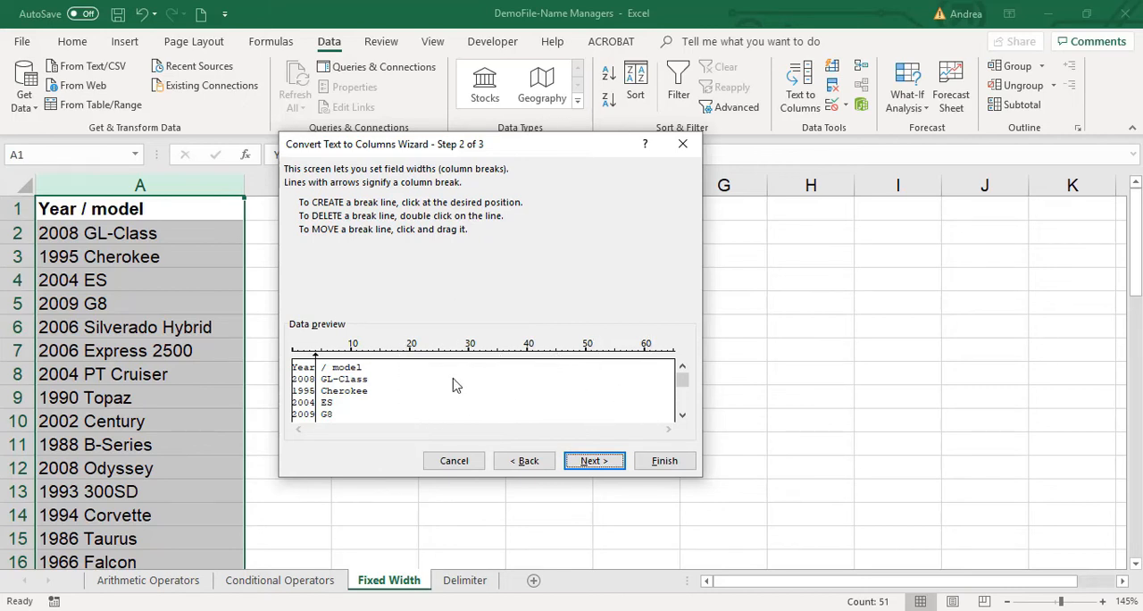
Keep the column break after the four-digit year and finish the split in General format with destination $A$1.
{"action": "mouse_move", "coordinate": [315, 379]}
{"action": "left_mouse_down"}
{"action": "mouse_move", "coordinate": [411, 388]}
{"action": "mouse_move", "coordinate": [317, 391]}
{"action": "left_mouse_up"}
{"action": "left_click", "coordinate": [596, 461]}
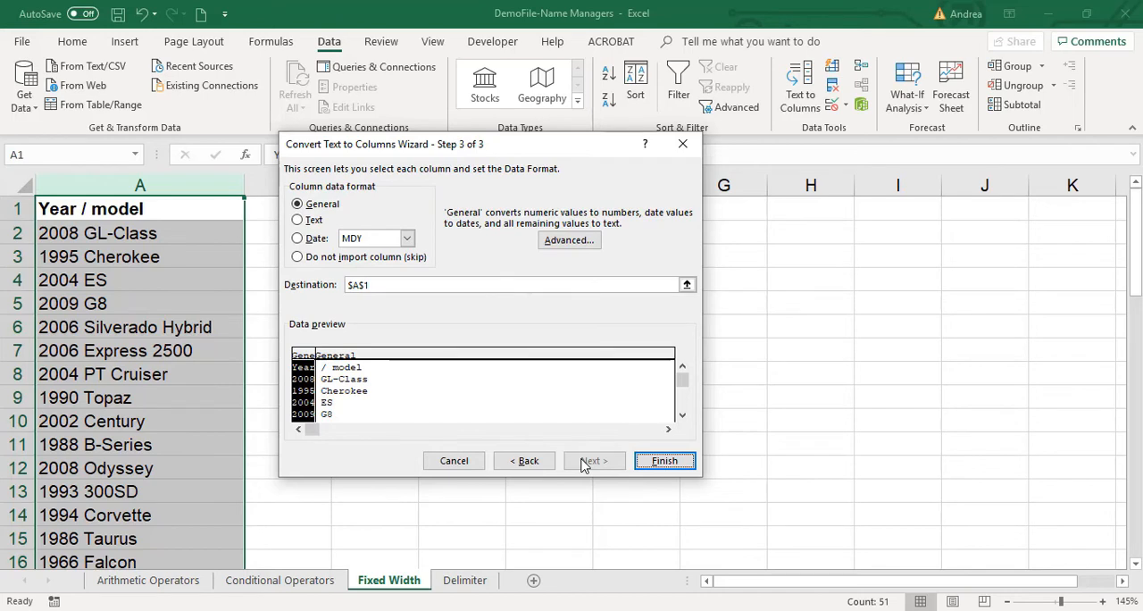
{"action": "left_click_drag", "start_coordinate": [484, 156], "coordinate": [513, 229]}
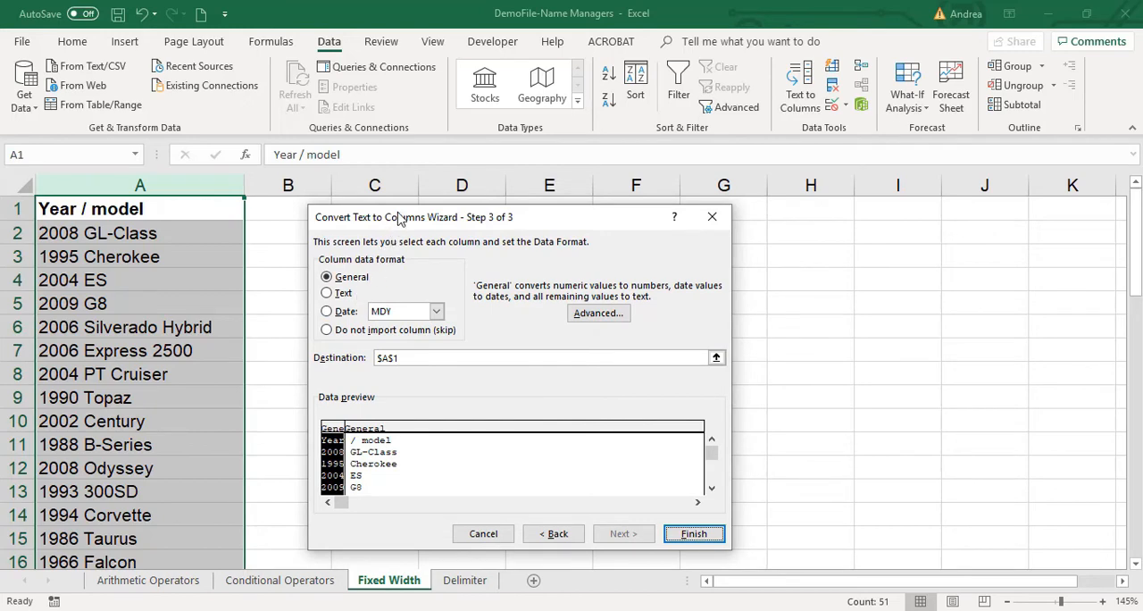
{"action": "left_click_drag", "start_coordinate": [398, 219], "coordinate": [431, 215]}
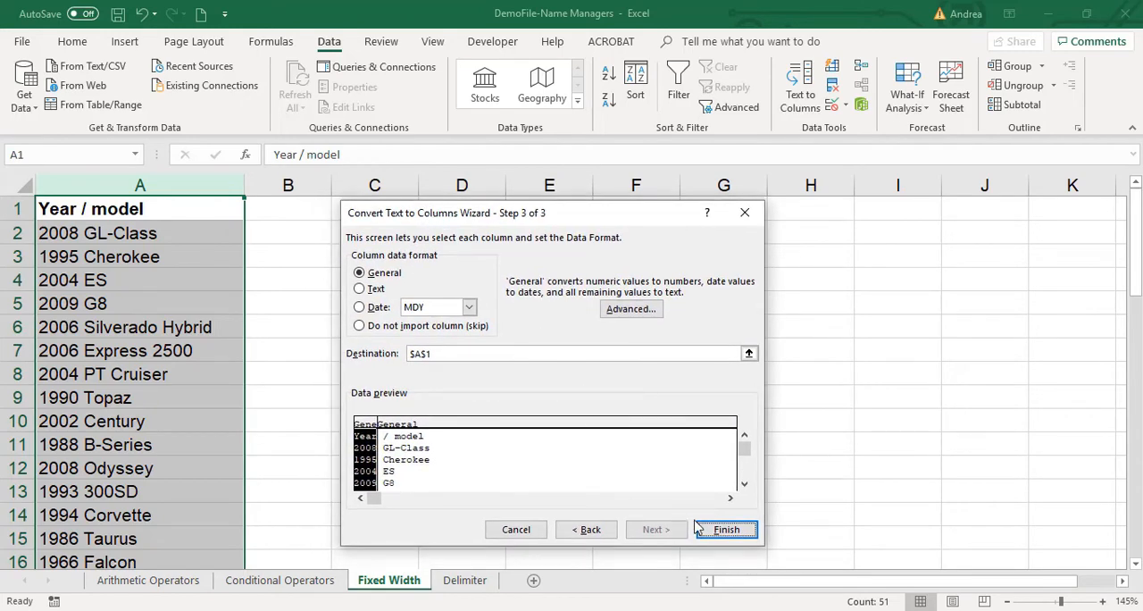
{"action": "left_click", "coordinate": [725, 530]}
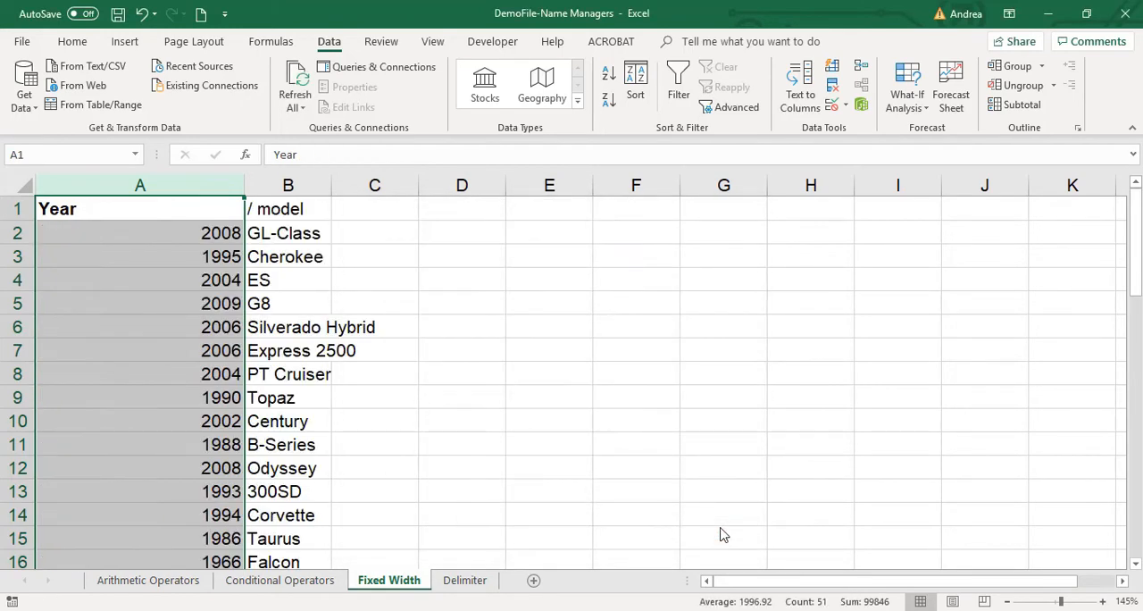
Fit the widths of columns A and B to their contents.
{"action": "left_click", "coordinate": [190, 281]}
{"action": "double_click", "coordinate": [244, 185]}
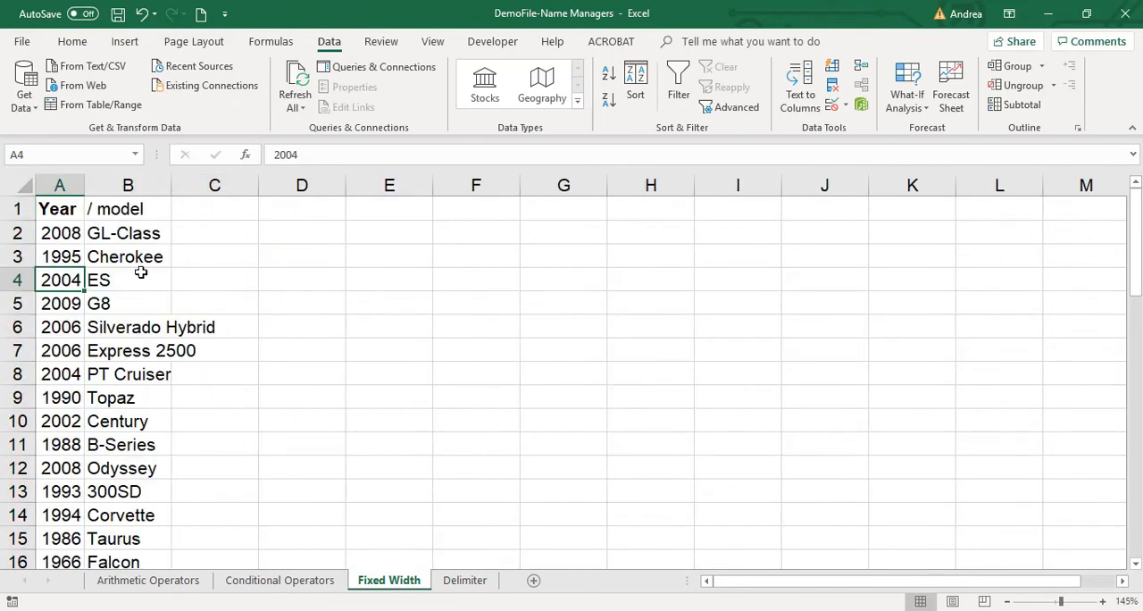
{"action": "left_click", "coordinate": [131, 259]}
{"action": "double_click", "coordinate": [166, 185]}
Review the separated year and model entries and try a wider column A.
{"action": "left_click_drag", "start_coordinate": [45, 205], "coordinate": [160, 515]}
{"action": "left_click", "coordinate": [152, 393]}
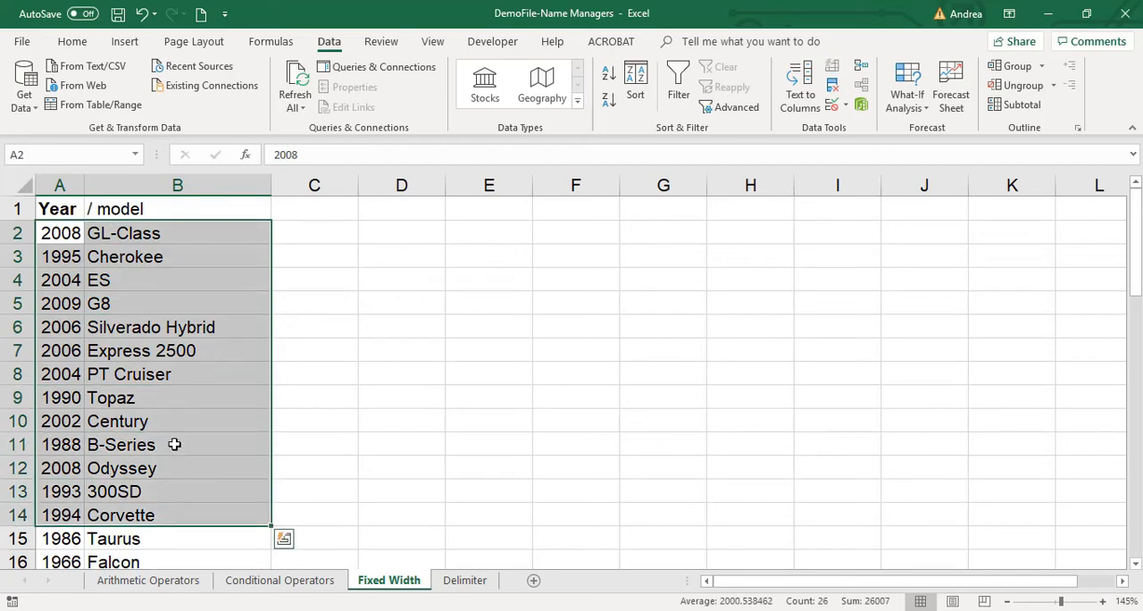
{"action": "left_click", "coordinate": [152, 327]}
{"action": "left_click_drag", "start_coordinate": [79, 185], "coordinate": [204, 204]}
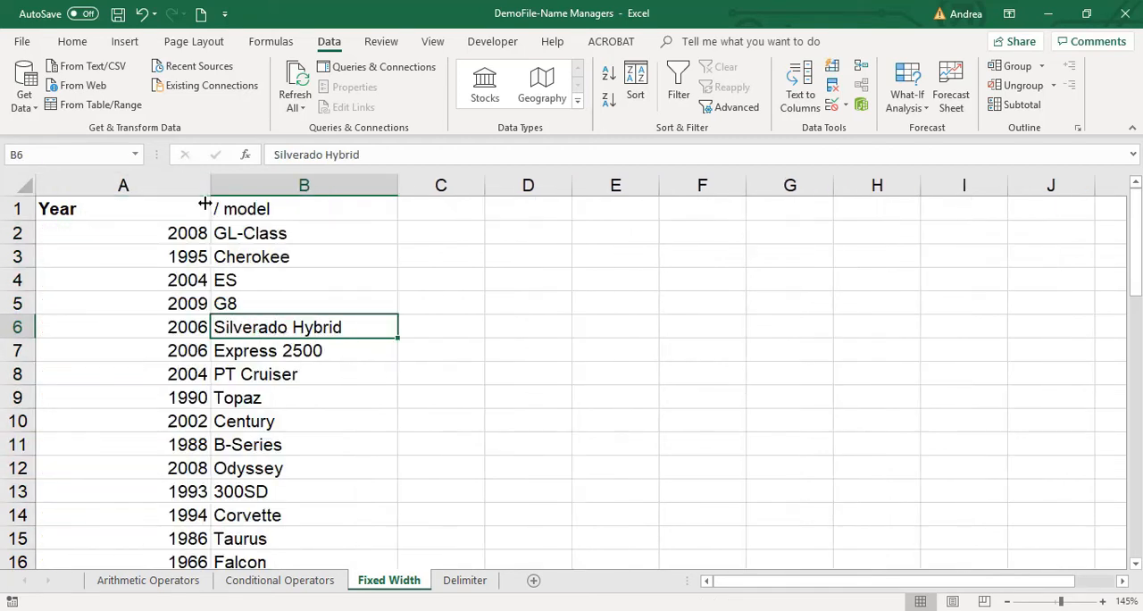
{"action": "left_click", "coordinate": [273, 235]}
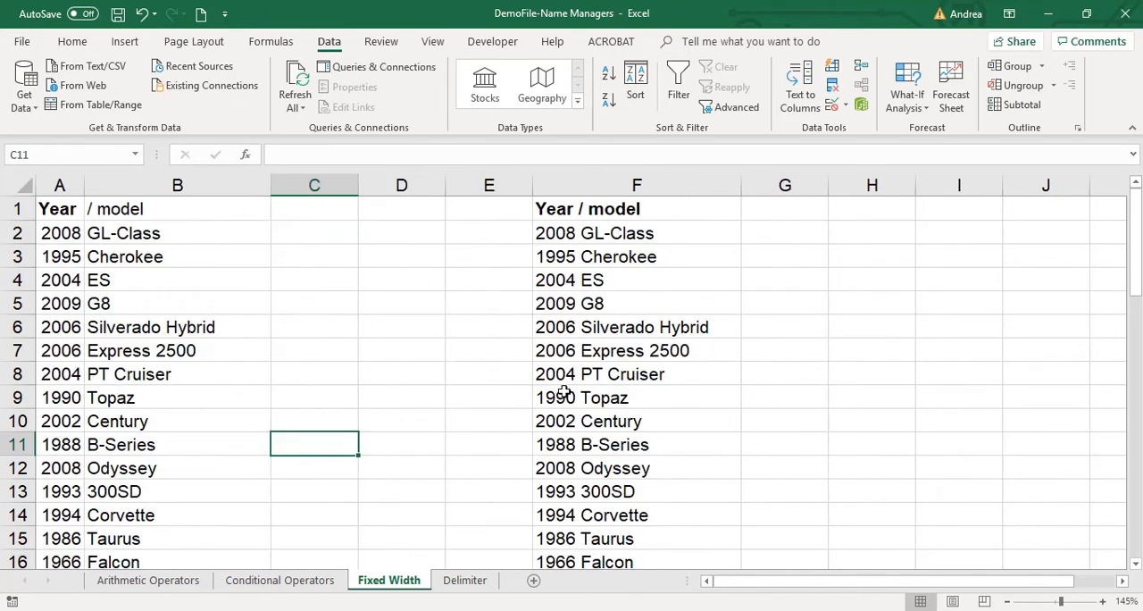
Start Text to Columns on the whole of column F with Delimited as the original data type.
{"action": "left_click", "coordinate": [581, 234]}
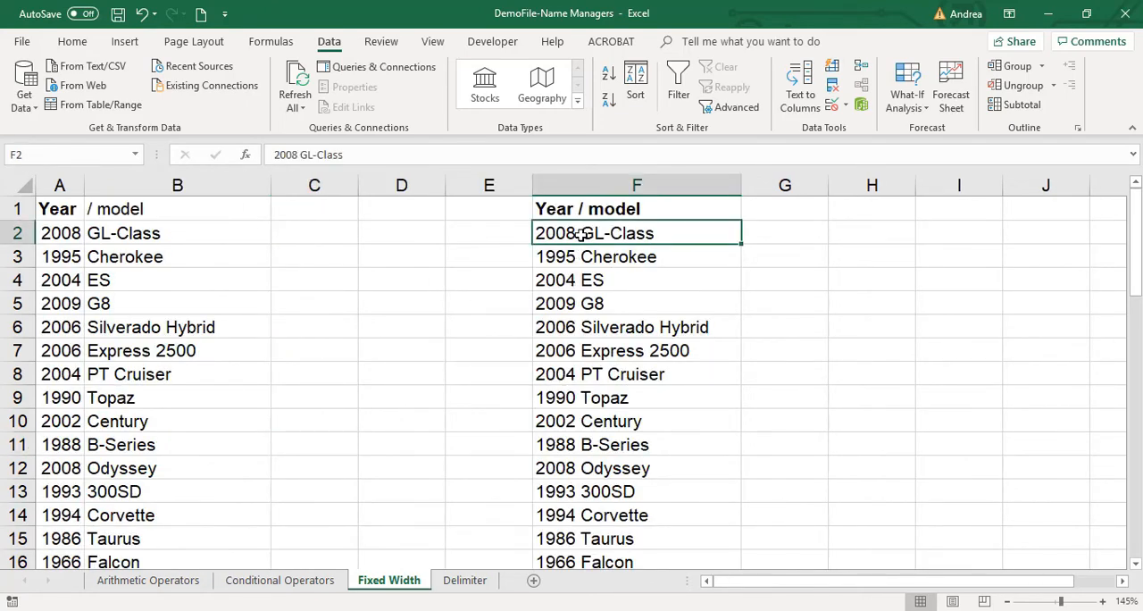
{"action": "left_click", "coordinate": [586, 179]}
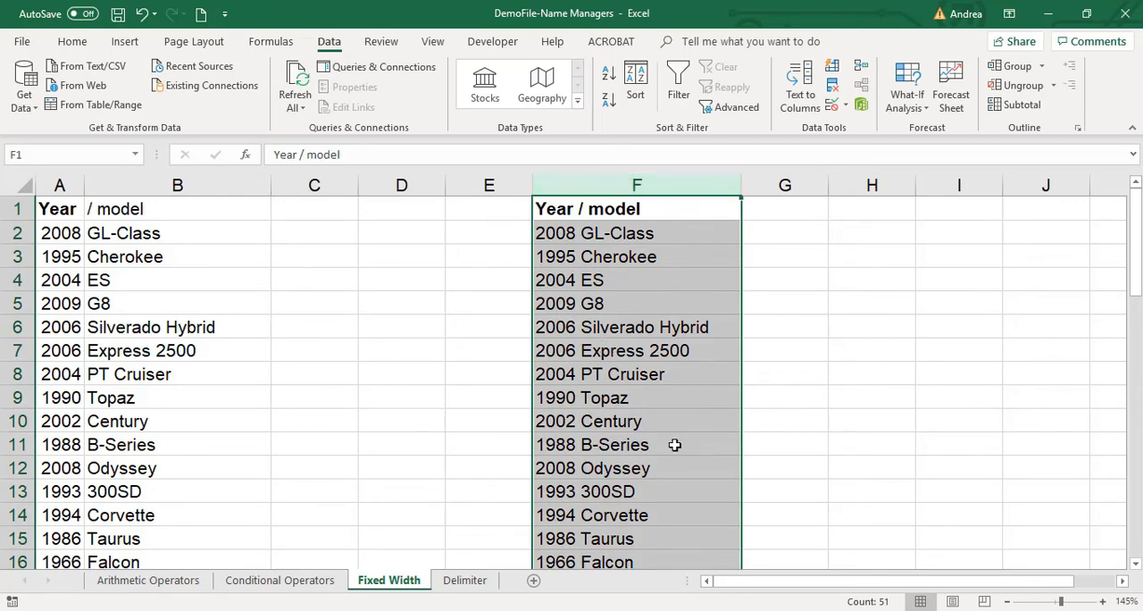
{"action": "left_click", "coordinate": [652, 280]}
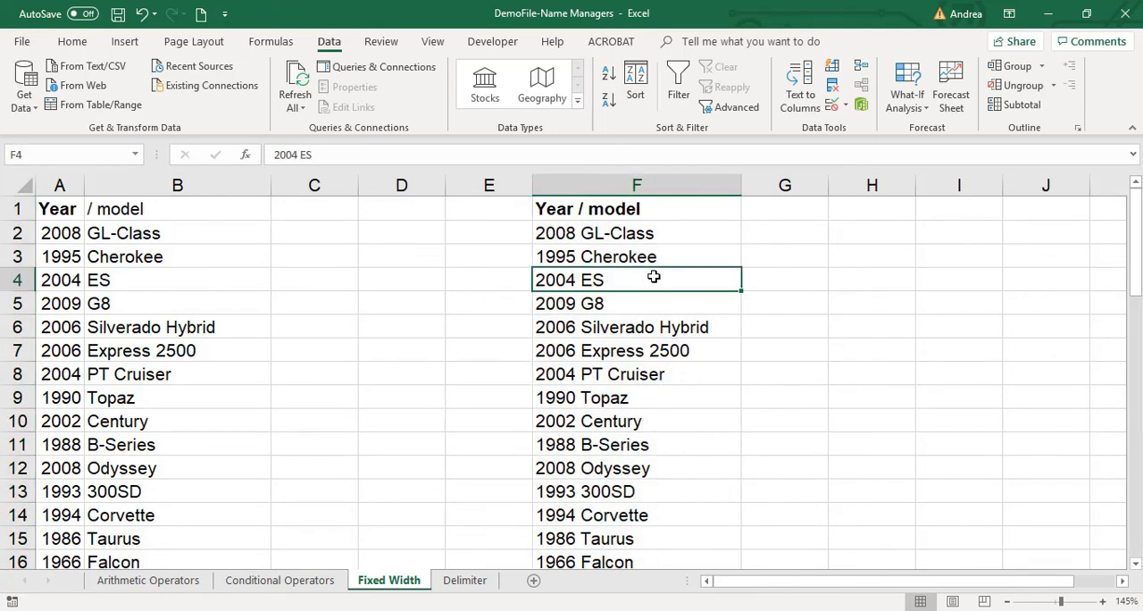
{"action": "left_click", "coordinate": [638, 183]}
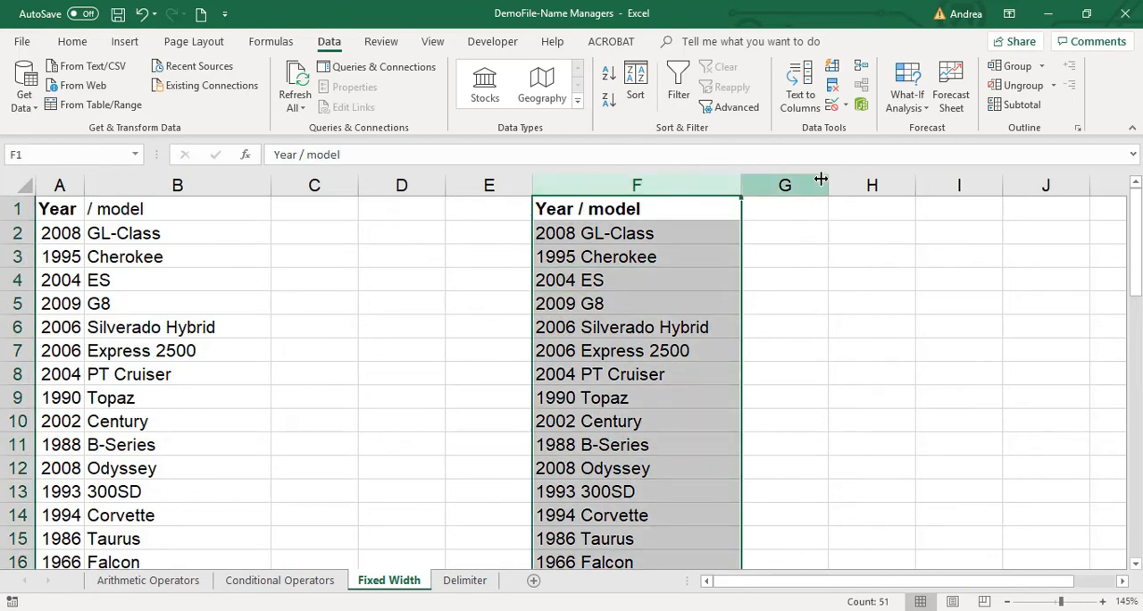
{"action": "left_click", "coordinate": [801, 99]}
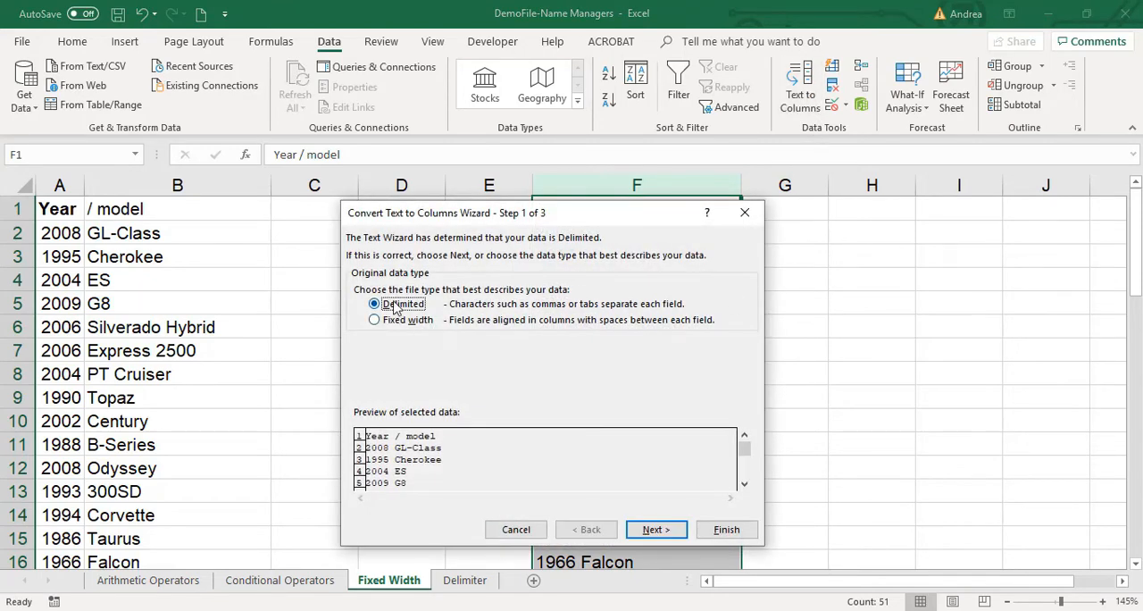
{"action": "left_click", "coordinate": [642, 530]}
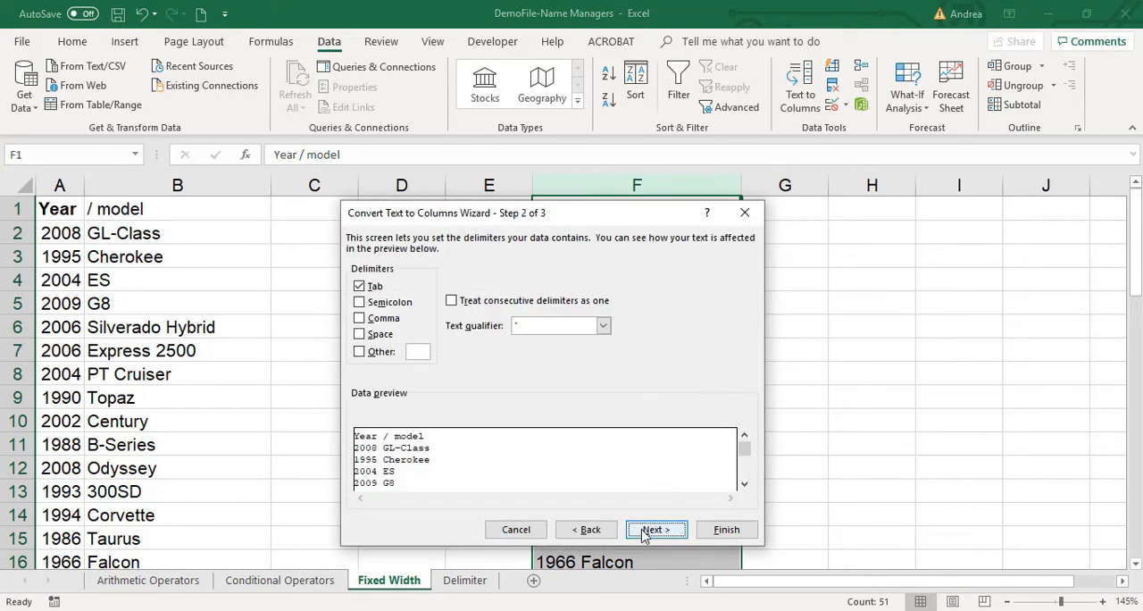
Split column F with Space instead of Tab as the delimiter, keeping General format and destination $F$1.
{"action": "left_click_drag", "start_coordinate": [623, 221], "coordinate": [329, 223]}
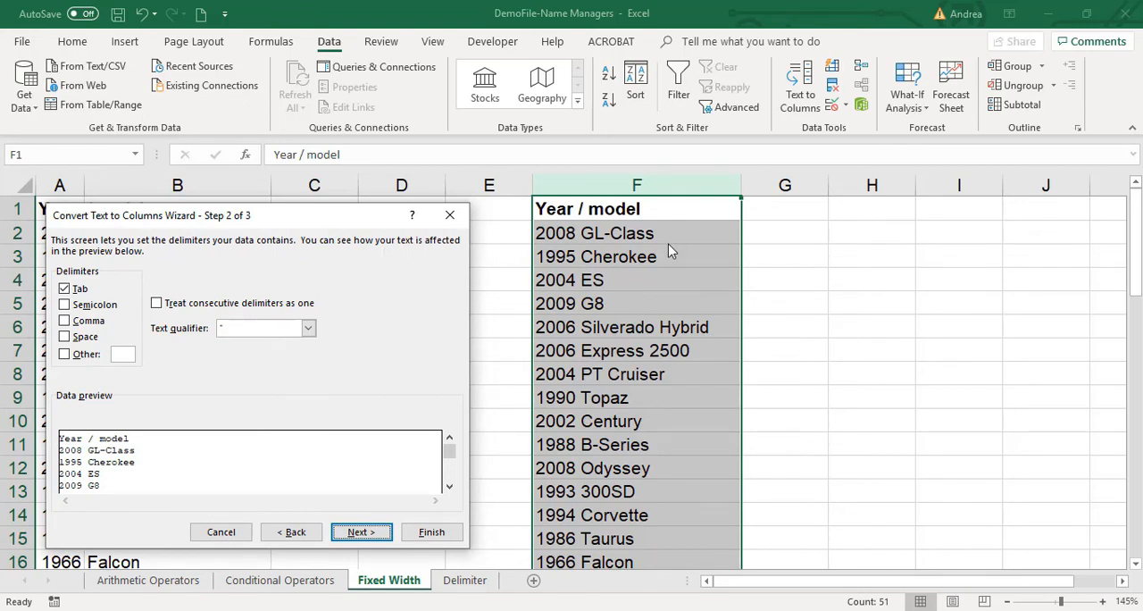
{"action": "left_click", "coordinate": [65, 292]}
{"action": "left_click", "coordinate": [65, 337]}
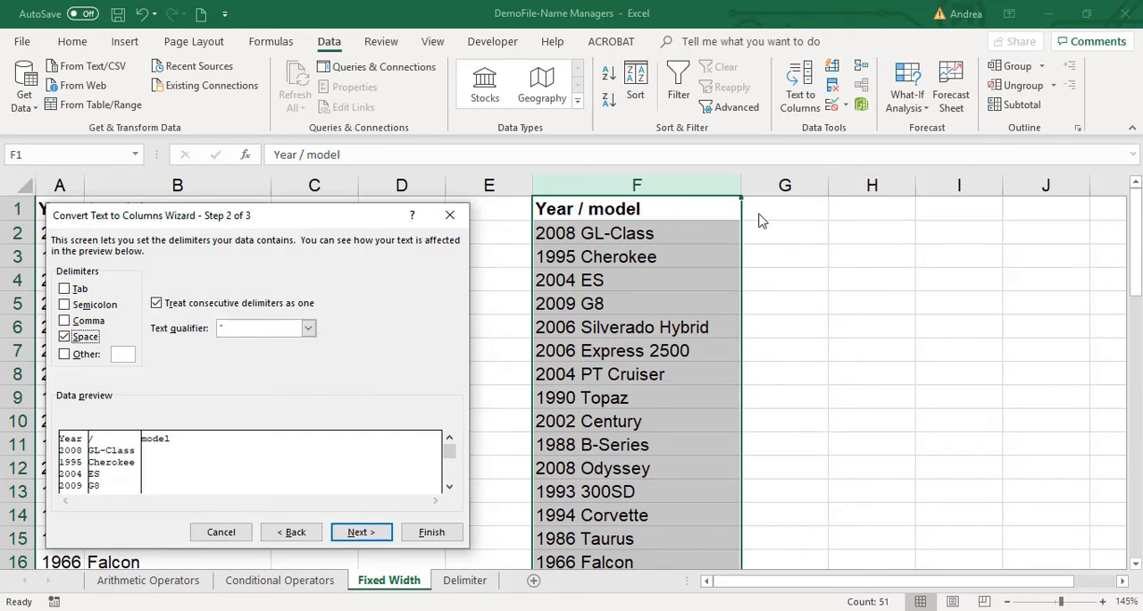
{"action": "left_click", "coordinate": [369, 533]}
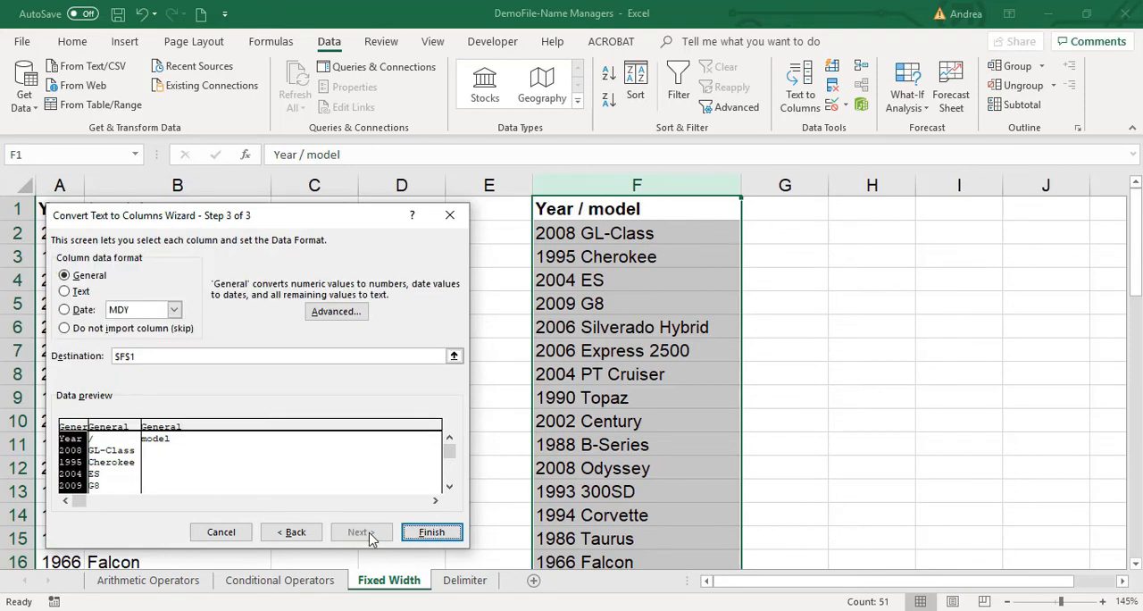
{"action": "left_click", "coordinate": [432, 532]}
Examine the space-delimited split in columns F to H alongside the fixed-width split in columns A and B.
{"action": "left_click_drag", "start_coordinate": [826, 584], "coordinate": [951, 603]}
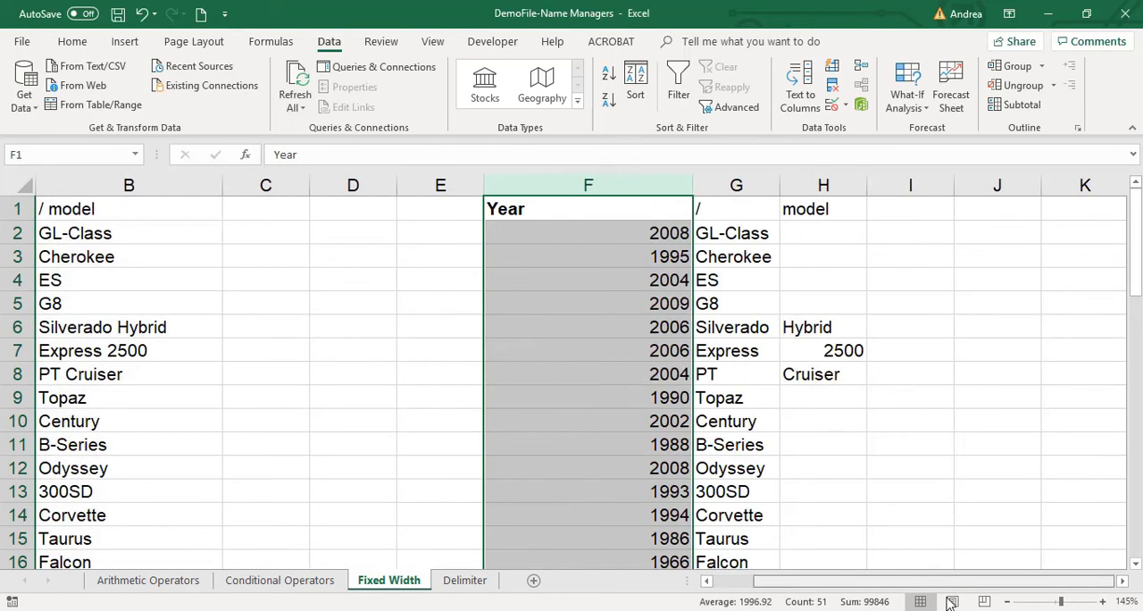
{"action": "left_click", "coordinate": [737, 184]}
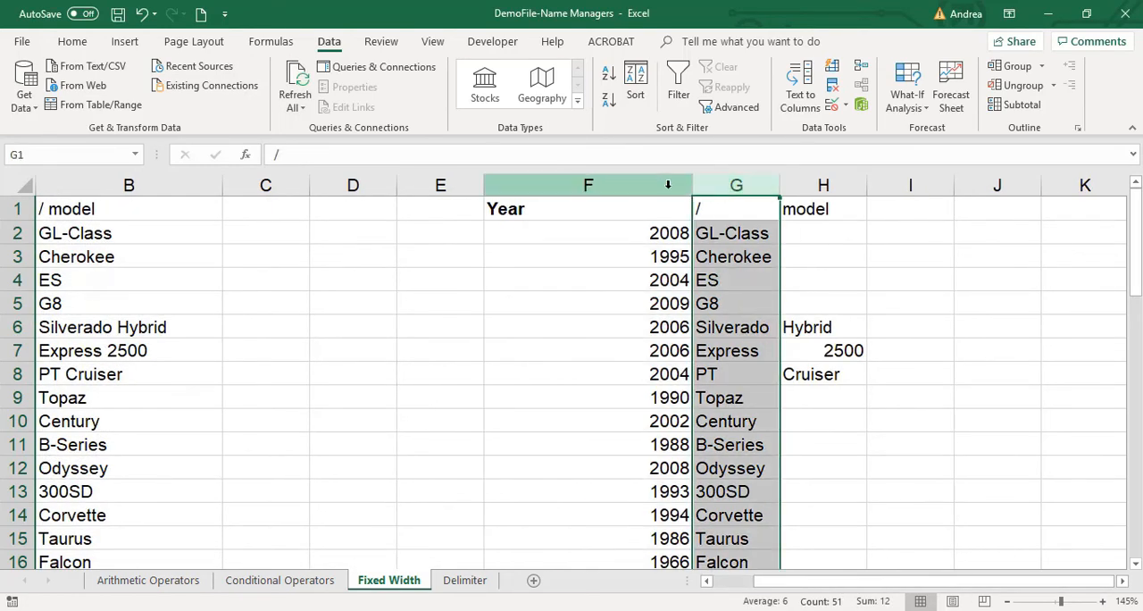
{"action": "left_click_drag", "start_coordinate": [667, 184], "coordinate": [823, 184]}
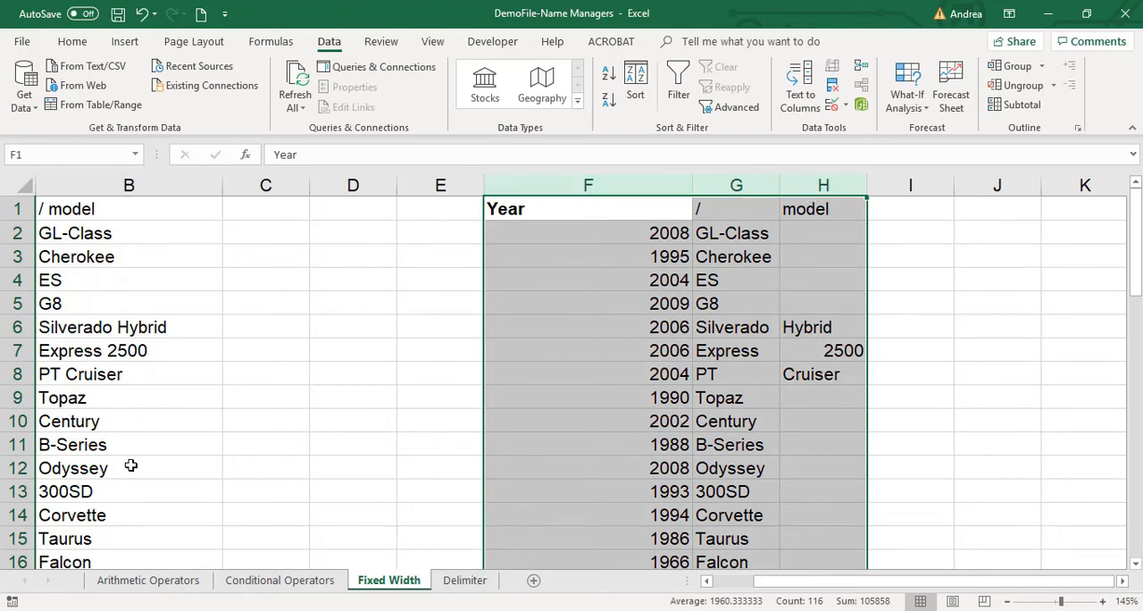
{"action": "left_click", "coordinate": [102, 332]}
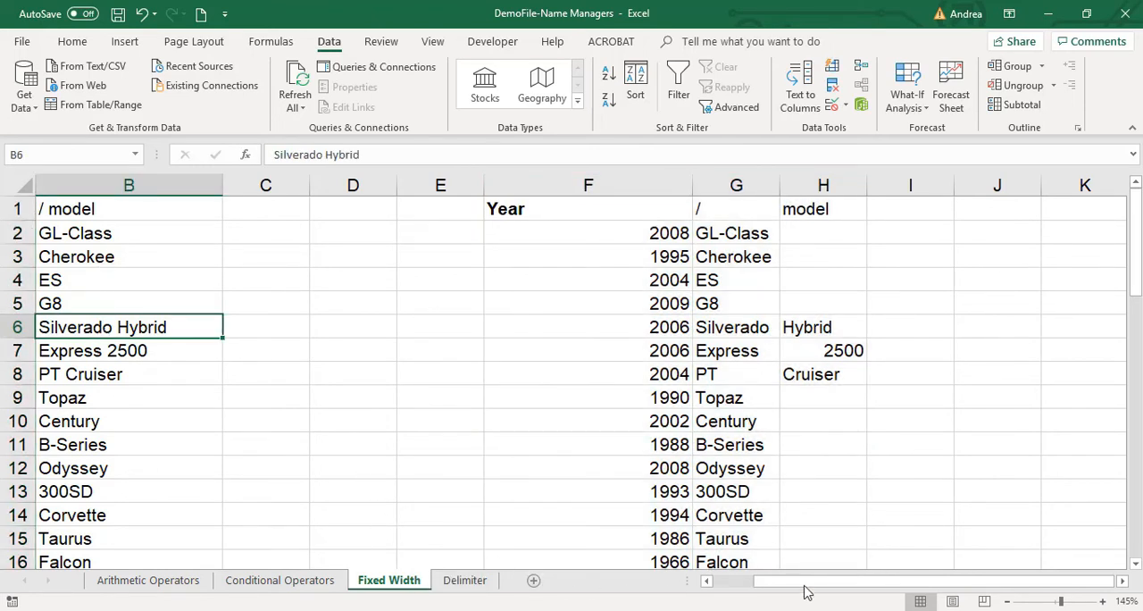
{"action": "left_click_drag", "start_coordinate": [806, 582], "coordinate": [724, 582]}
Compare how Silverado Hybrid, Express 2500 and PT Cruiser are divided in columns G and H versus column B.
{"action": "double_click", "coordinate": [163, 330]}
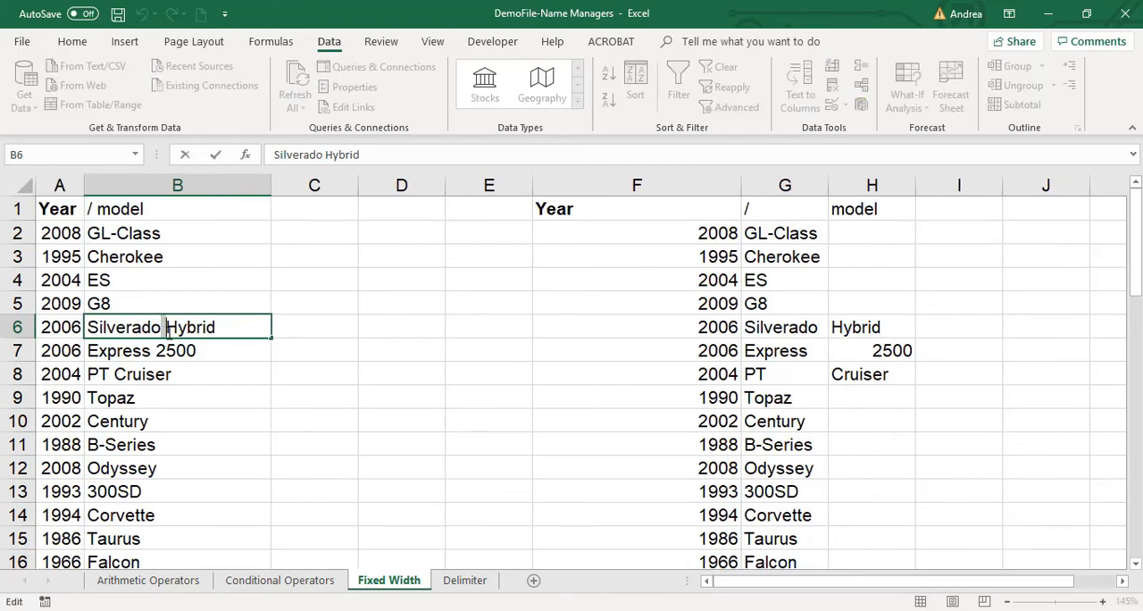
{"action": "left_click", "coordinate": [883, 468]}
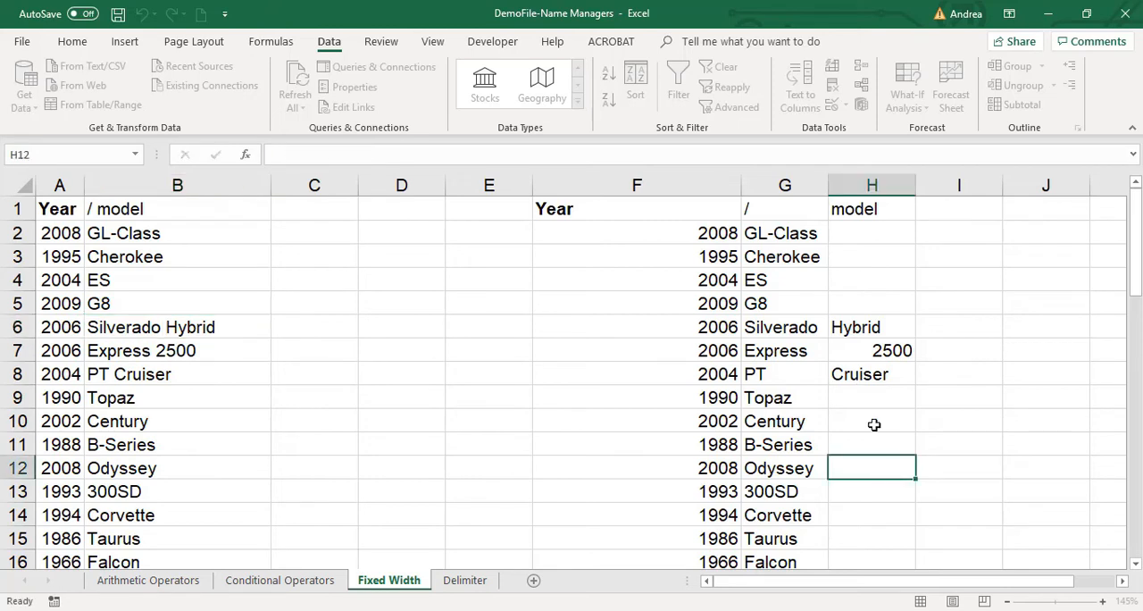
{"action": "left_click", "coordinate": [880, 323]}
{"action": "left_click", "coordinate": [806, 329]}
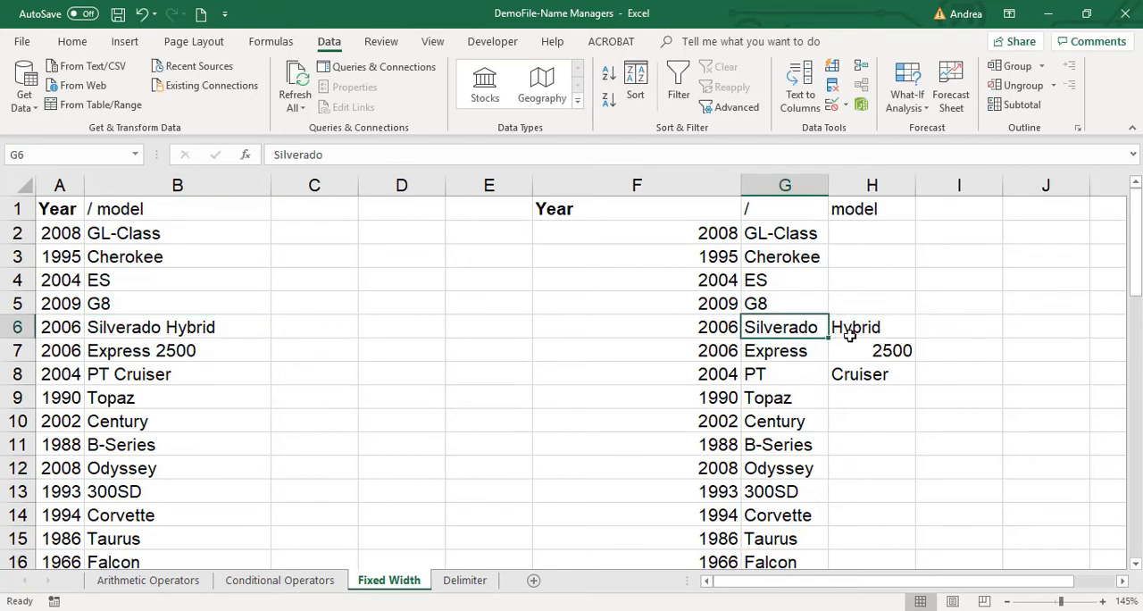
{"action": "left_click", "coordinate": [864, 325]}
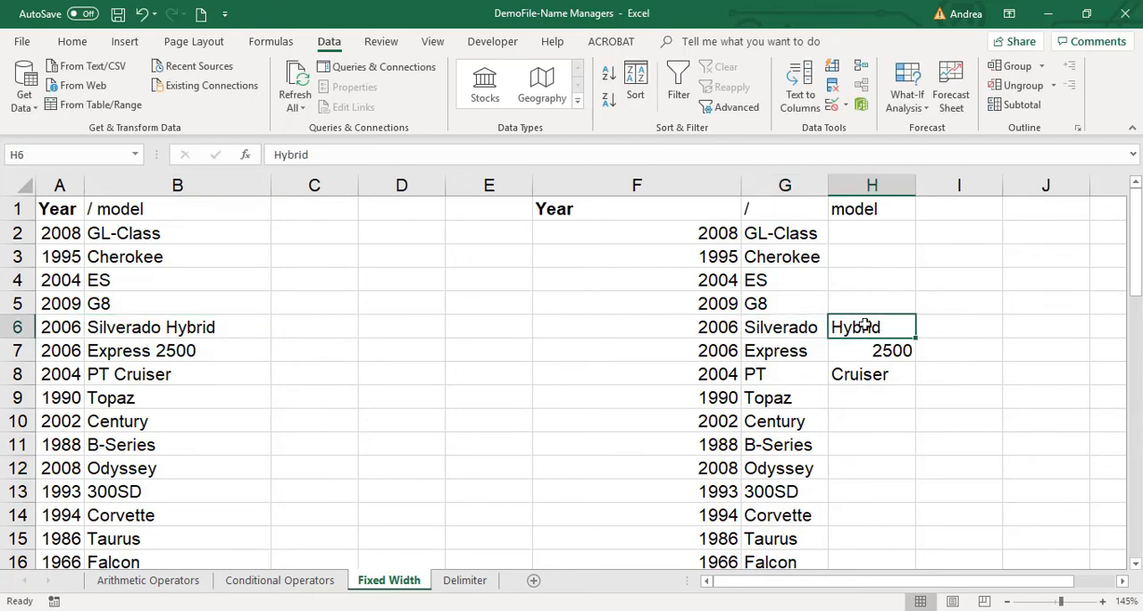
{"action": "left_click", "coordinate": [154, 353]}
{"action": "left_click", "coordinate": [796, 355]}
{"action": "left_click_drag", "start_coordinate": [796, 355], "coordinate": [870, 355]}
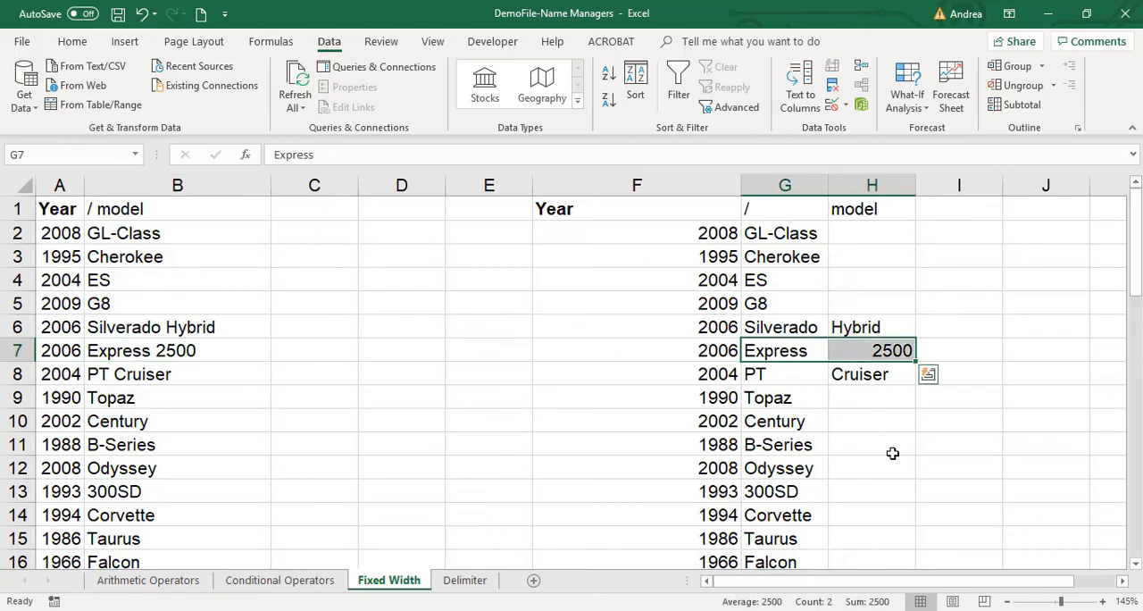
{"action": "left_click_drag", "start_coordinate": [808, 375], "coordinate": [866, 375]}
{"action": "left_click", "coordinate": [841, 468]}
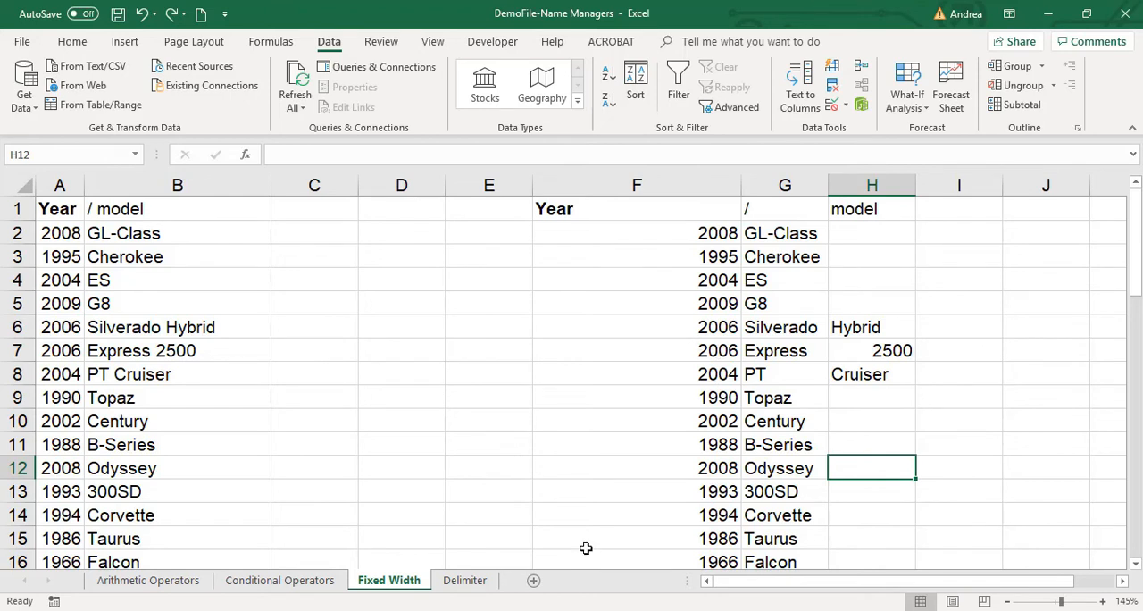
Check further rows for multi-word models in both splits, then examine the overflow words in H6:H8.
{"action": "left_click_drag", "start_coordinate": [182, 232], "coordinate": [171, 493]}
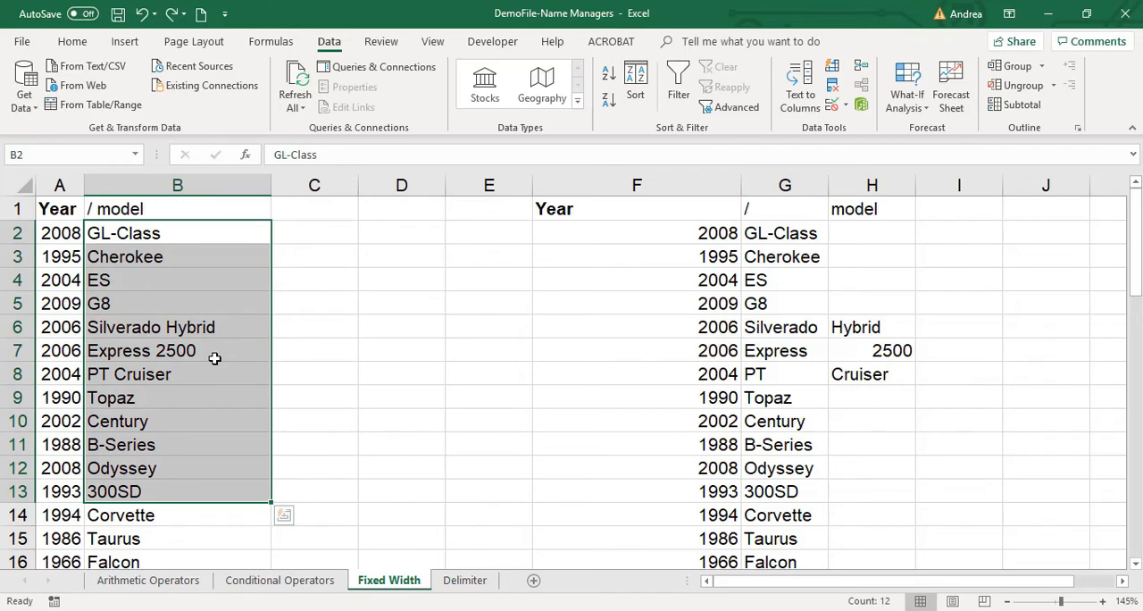
{"action": "scroll", "coordinate": [897, 437], "scroll_direction": "down", "scroll_amount": 4}
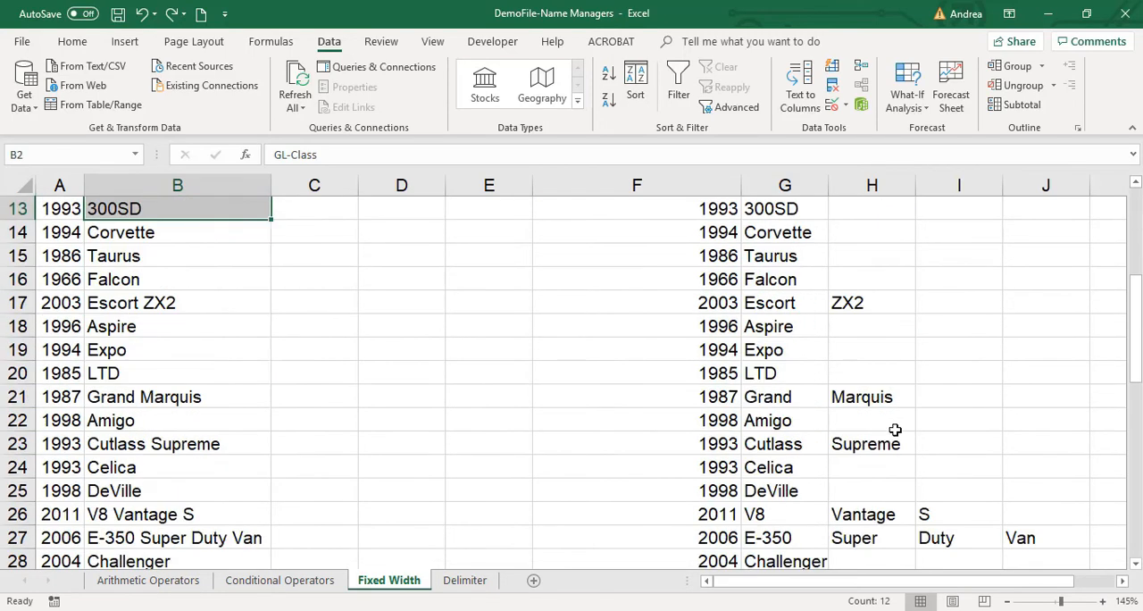
{"action": "scroll", "coordinate": [894, 430], "scroll_direction": "up", "scroll_amount": 4}
{"action": "left_click", "coordinate": [879, 327]}
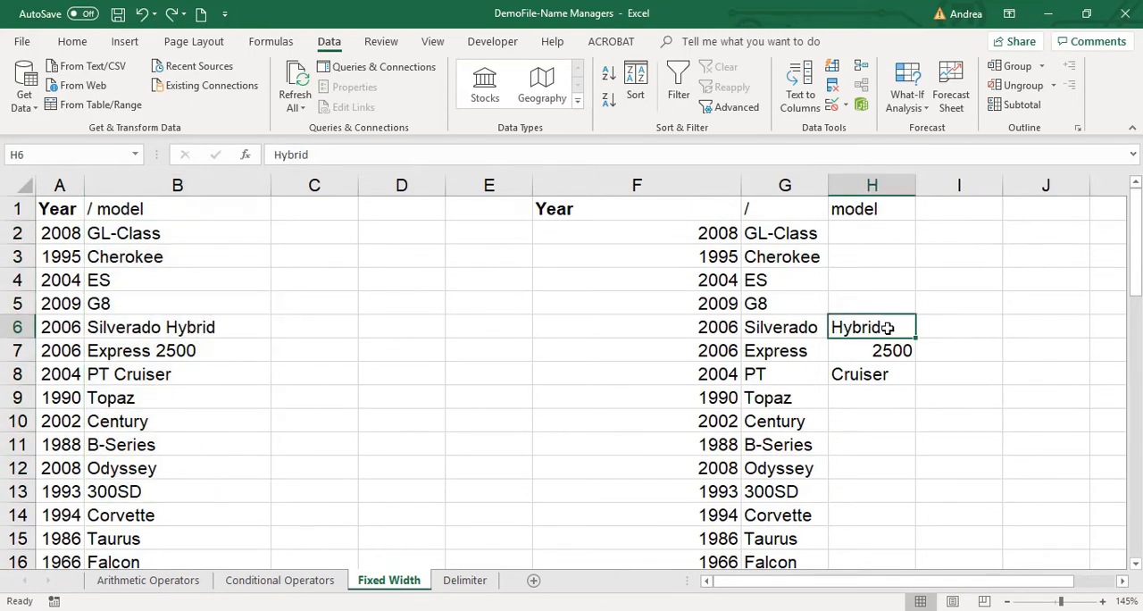
{"action": "left_click", "coordinate": [882, 299]}
{"action": "left_click_drag", "start_coordinate": [882, 324], "coordinate": [870, 374]}
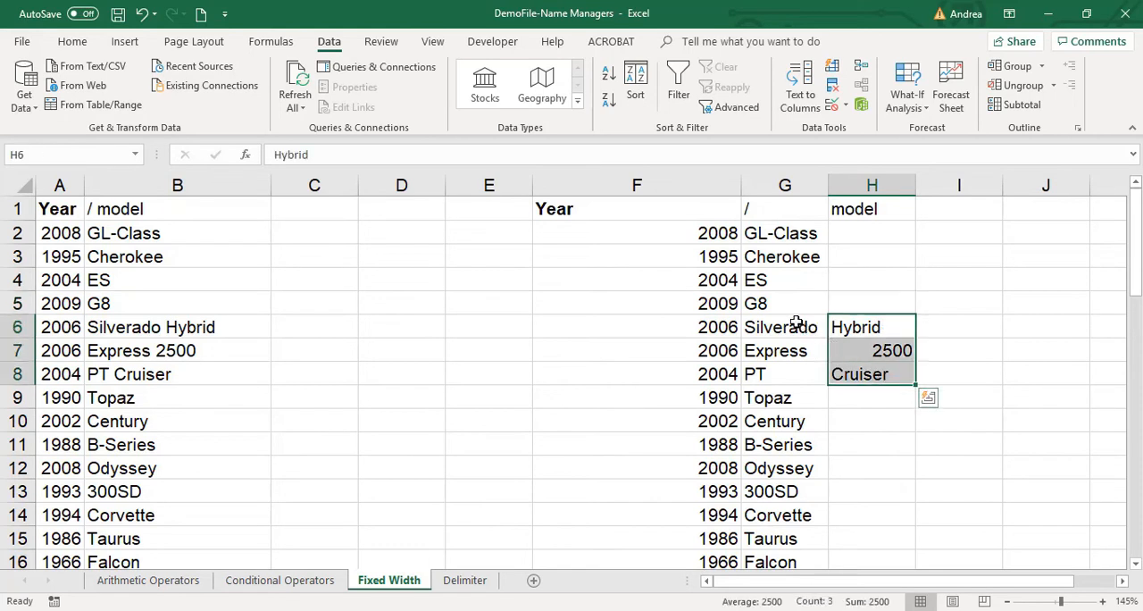
Examine the first model words in G6:G8 and compare them with the fixed-width result in columns A and B.
{"action": "left_click_drag", "start_coordinate": [797, 323], "coordinate": [799, 378]}
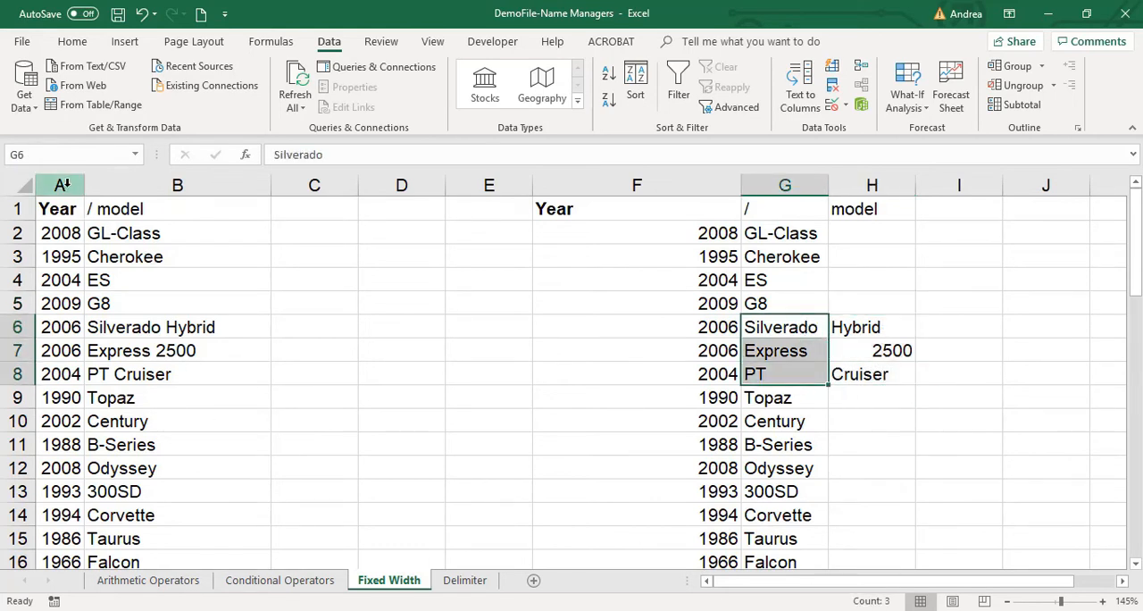
{"action": "left_click_drag", "start_coordinate": [66, 185], "coordinate": [103, 190]}
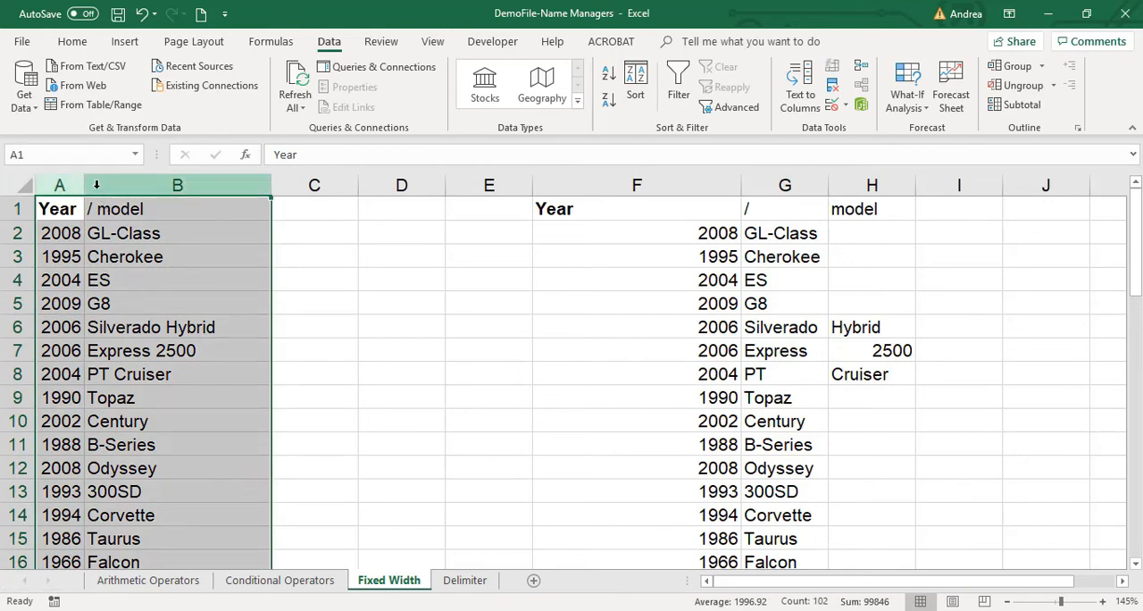
{"action": "left_click", "coordinate": [550, 325]}
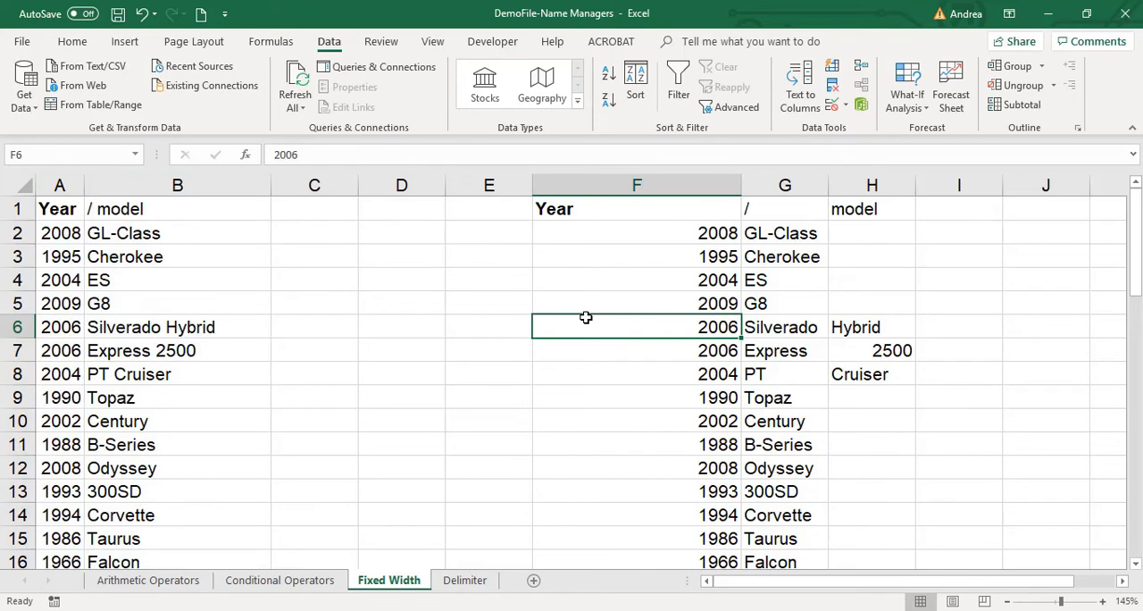
Undo the space-delimited split so column F holds the combined Year / model text again.
{"action": "key", "text": "ctrl+z"}
{"action": "key", "text": "ctrl+z"}
{"action": "key", "text": "ctrl+z"}
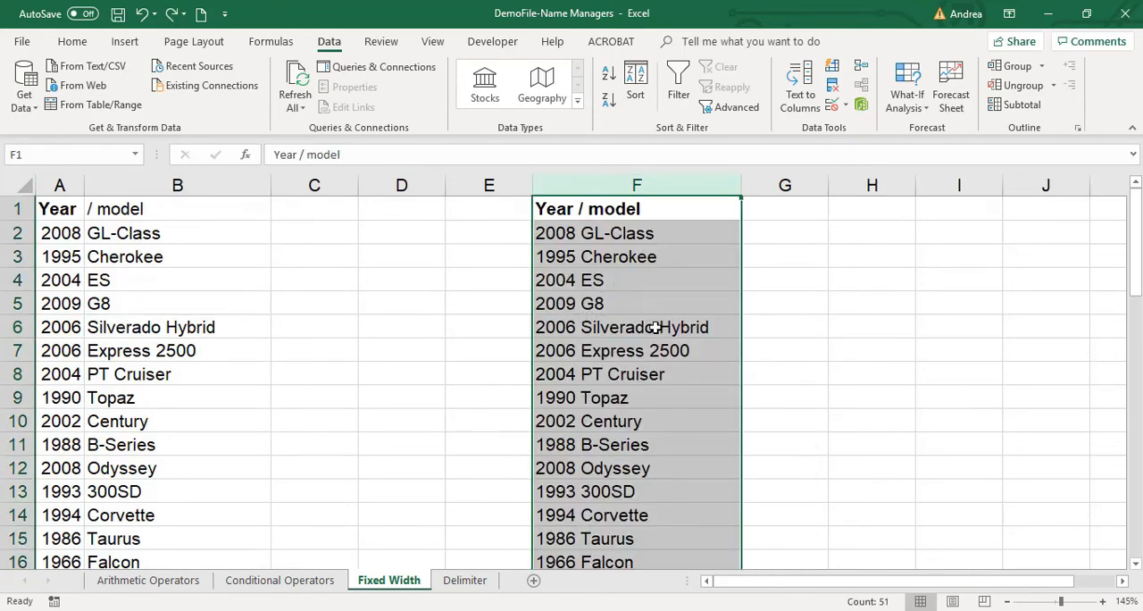
{"action": "left_click", "coordinate": [564, 233]}
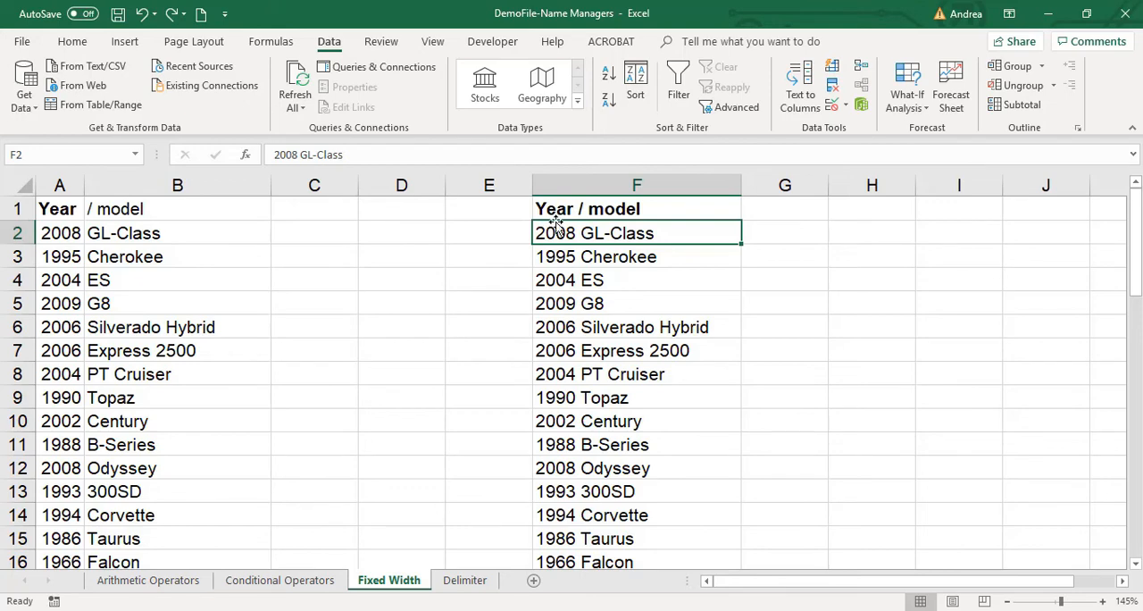
Copy the model names in B2:B13 and paste them into the empty column I starting at I2.
{"action": "left_click_drag", "start_coordinate": [212, 232], "coordinate": [223, 500]}
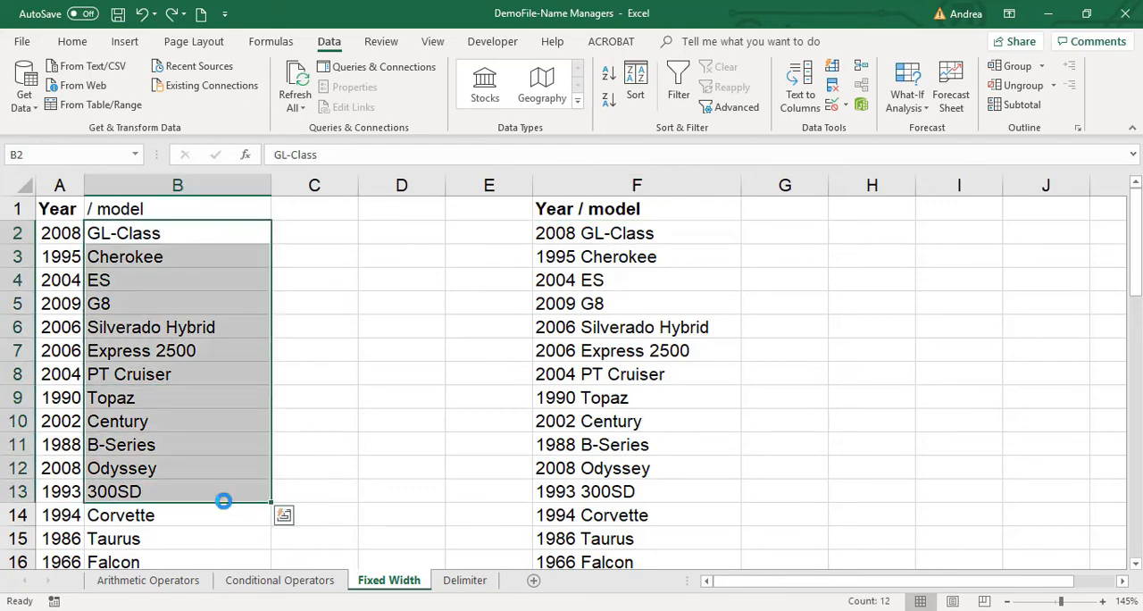
{"action": "key", "text": "ctrl+c"}
{"action": "left_click", "coordinate": [1122, 580]}
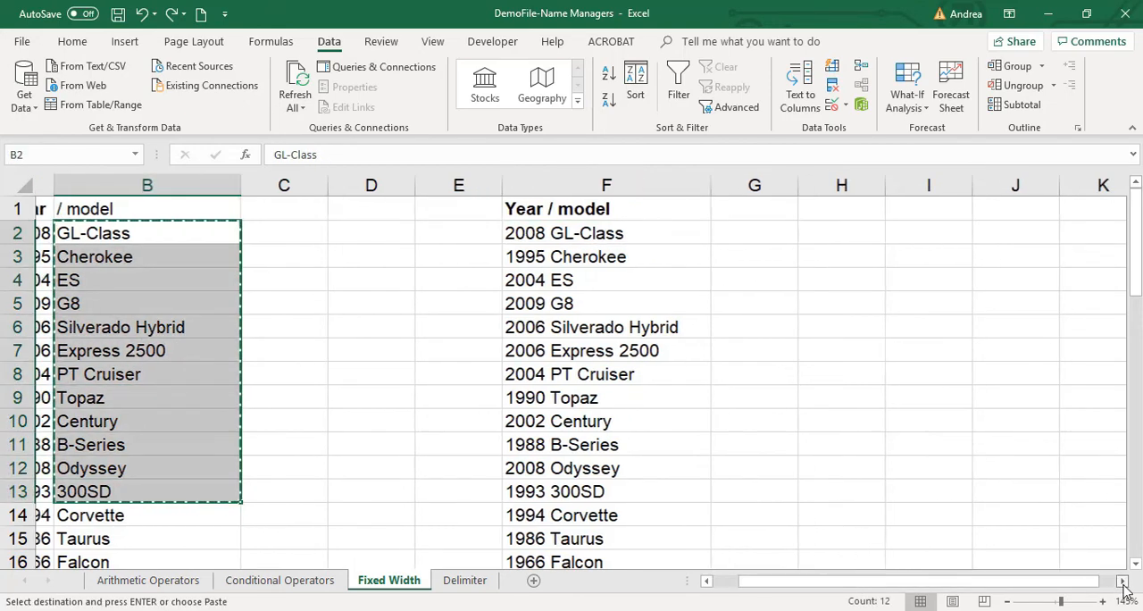
{"action": "left_click", "coordinate": [548, 230]}
{"action": "key", "text": "ctrl+v"}
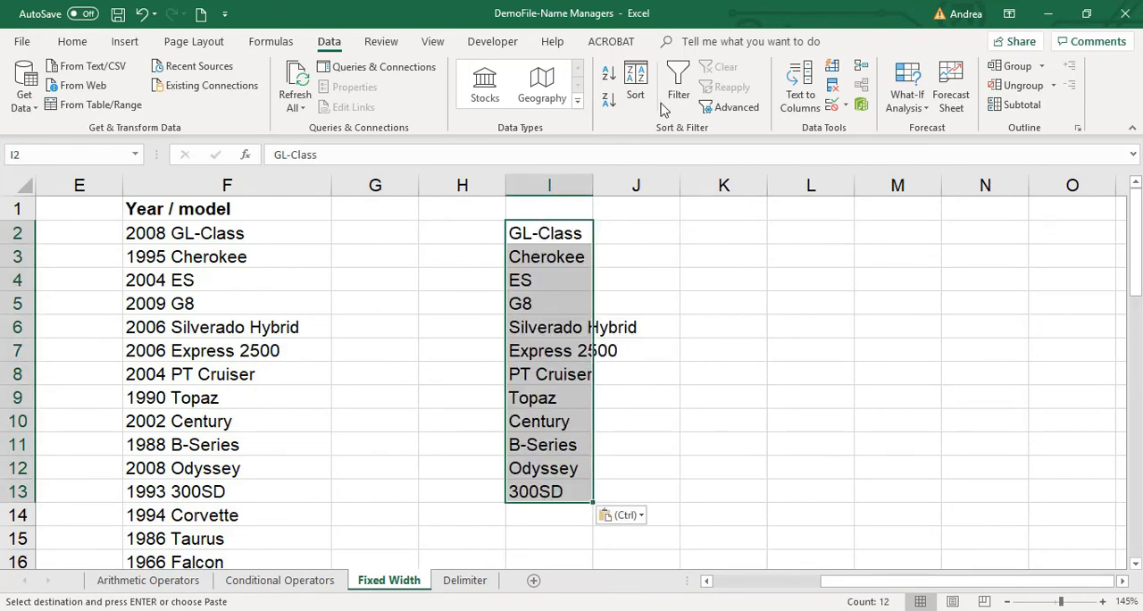
Split I2:I13 with Text to Columns as Fixed width, placing a single break line after the fifth character.
{"action": "left_click", "coordinate": [800, 89]}
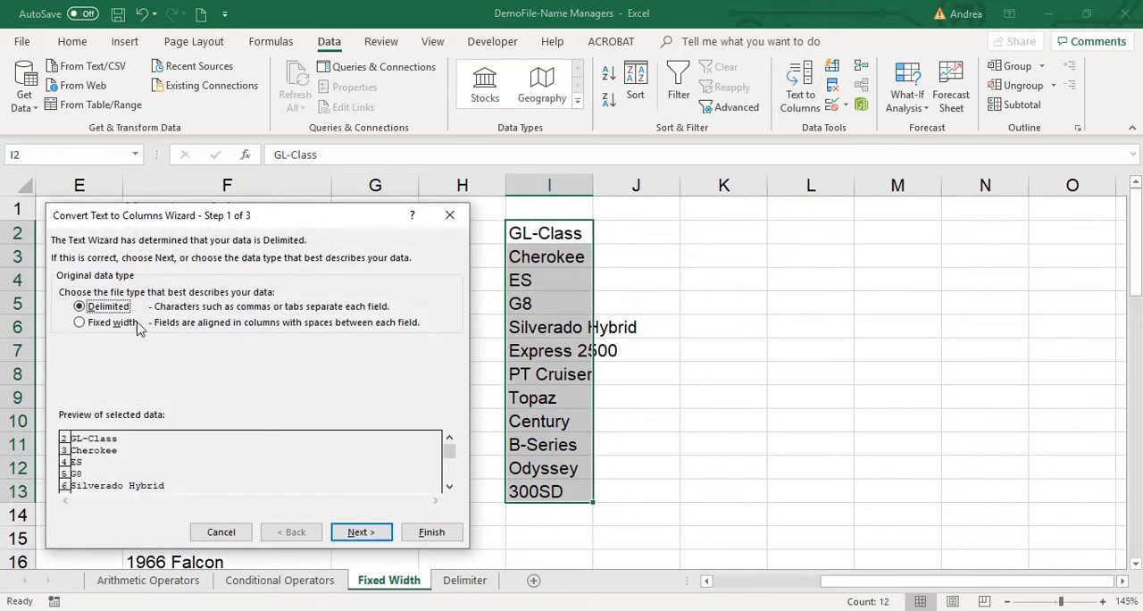
{"action": "left_click", "coordinate": [125, 322]}
{"action": "left_click", "coordinate": [360, 530]}
{"action": "left_click_drag", "start_coordinate": [288, 222], "coordinate": [593, 151]}
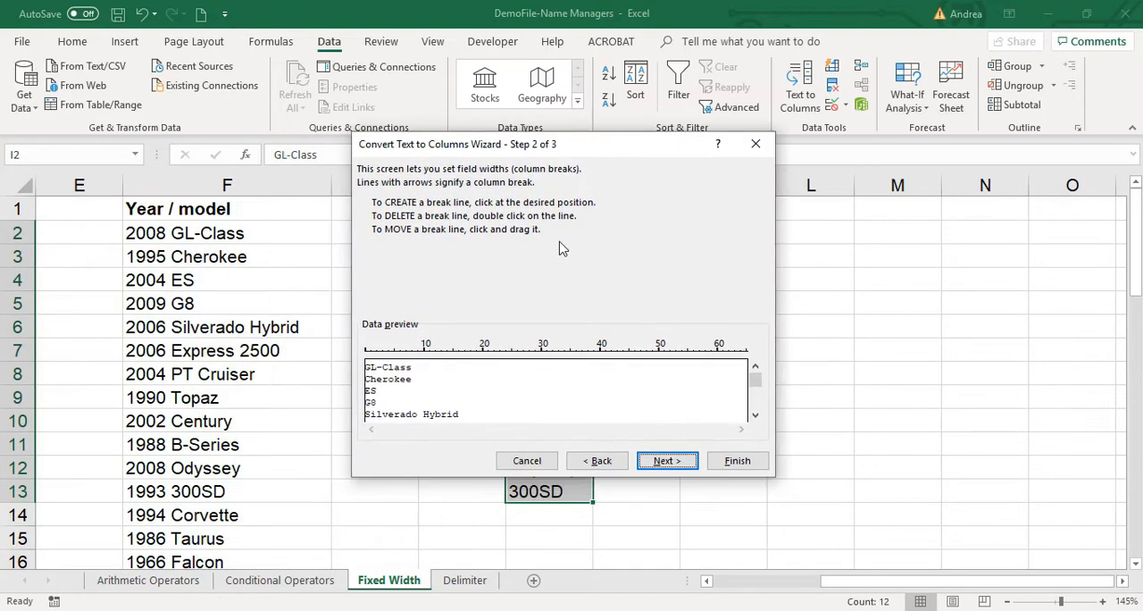
{"action": "left_click", "coordinate": [416, 398]}
{"action": "left_click_drag", "start_coordinate": [416, 397], "coordinate": [393, 399]}
{"action": "left_click", "coordinate": [736, 460]}
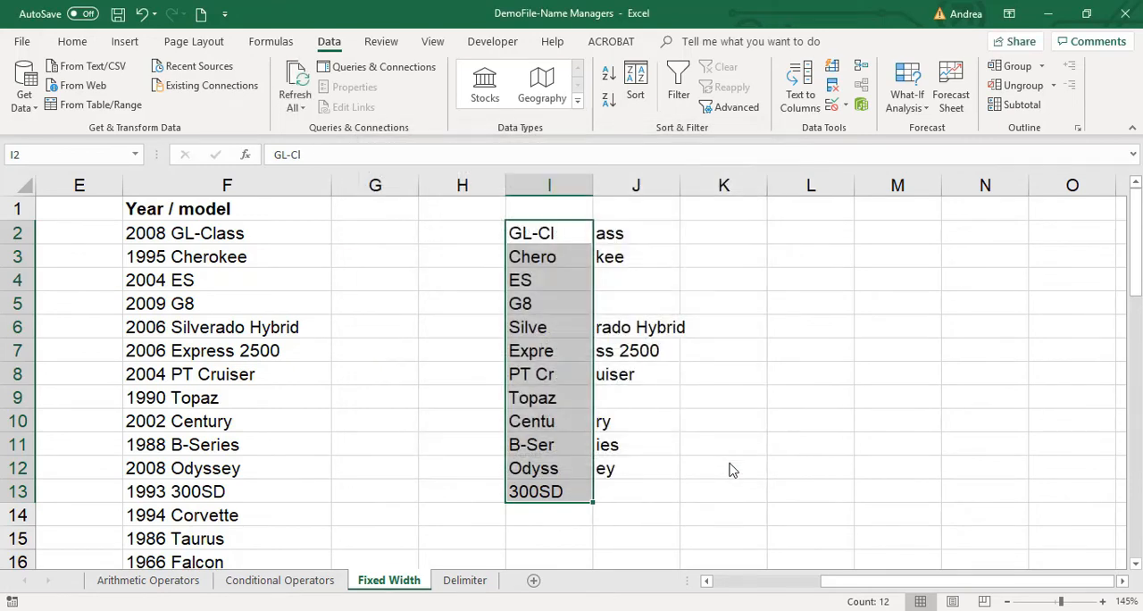
Inspect the cut-off model text in column J and clear the test split from columns I and J.
{"action": "left_click_drag", "start_coordinate": [656, 234], "coordinate": [656, 485]}
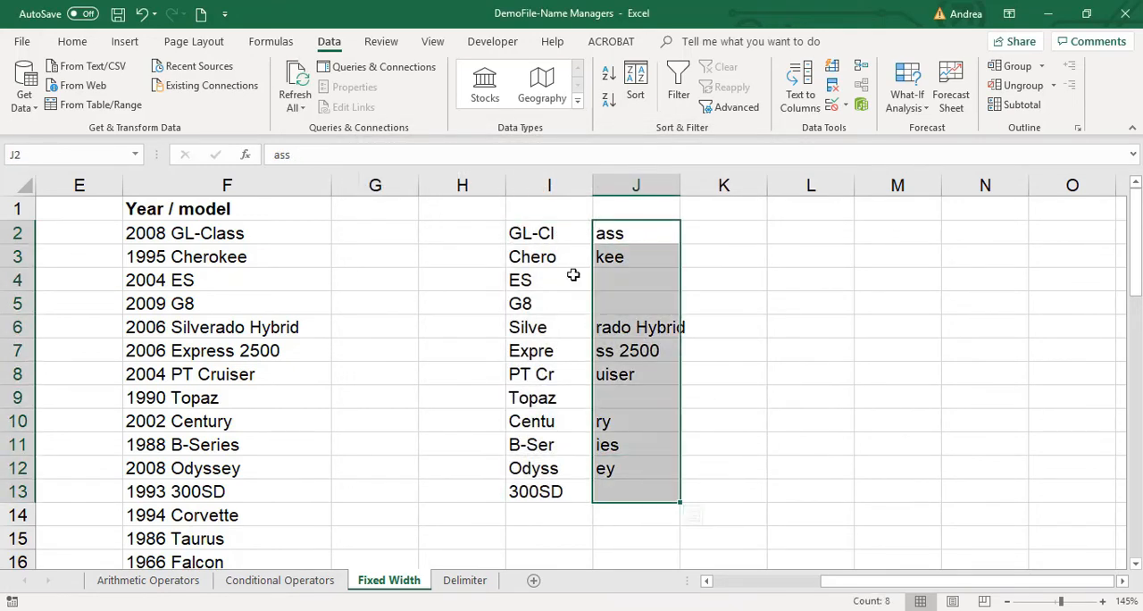
{"action": "left_click_drag", "start_coordinate": [564, 210], "coordinate": [659, 512]}
{"action": "key", "text": "Delete"}
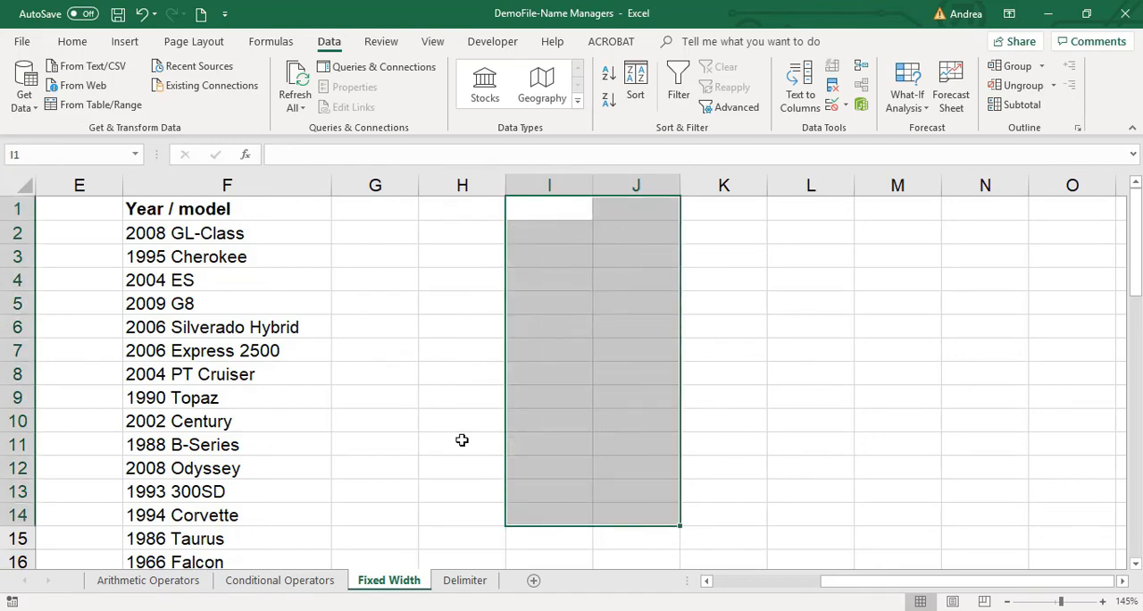
{"action": "left_click", "coordinate": [143, 206]}
{"action": "left_click", "coordinate": [352, 368]}
Open the Delimiter sheet, zoom out to 130%, and autofit column A to the Name / Number / City text.
{"action": "left_click", "coordinate": [465, 579]}
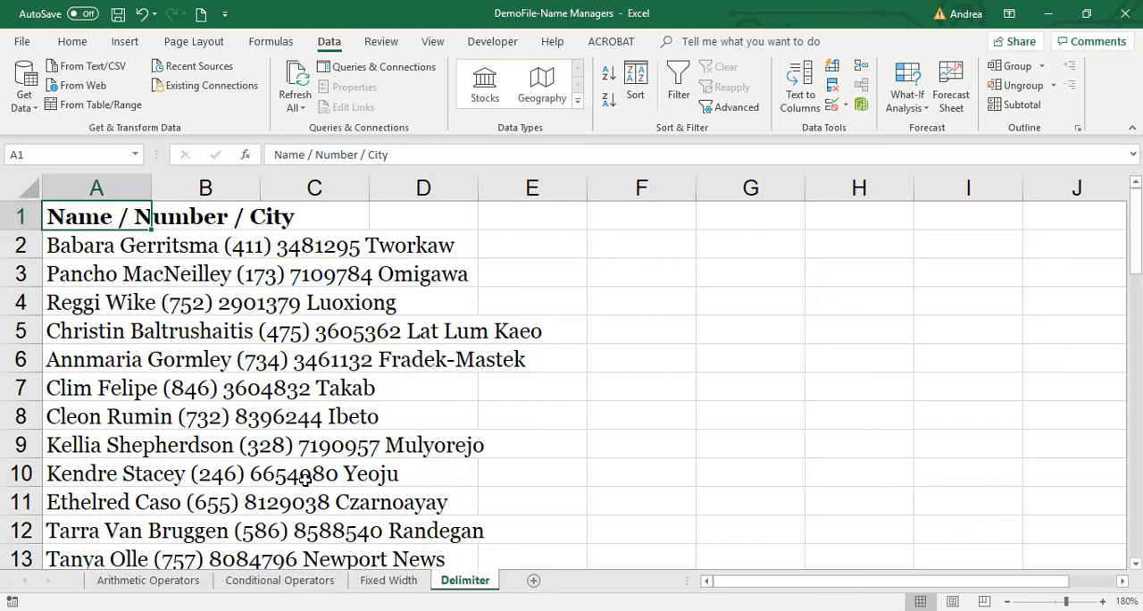
{"action": "scroll", "coordinate": [304, 479], "scroll_direction": "down", "scroll_amount": 1}
{"action": "scroll", "coordinate": [305, 479], "scroll_direction": "down", "scroll_amount": 1}
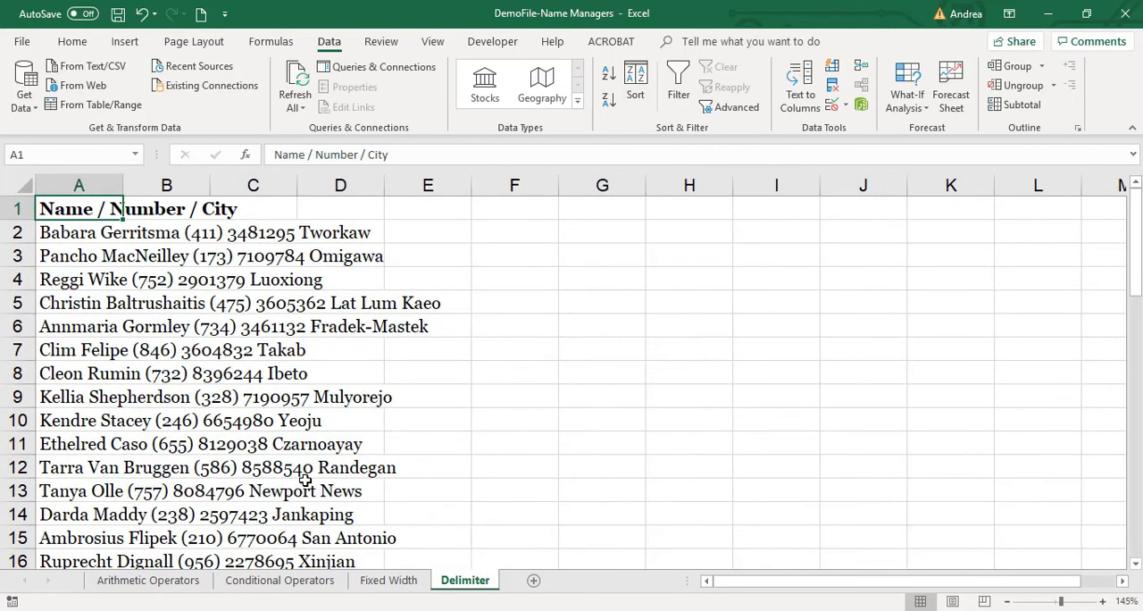
{"action": "scroll", "coordinate": [304, 479], "scroll_direction": "down", "scroll_amount": 1}
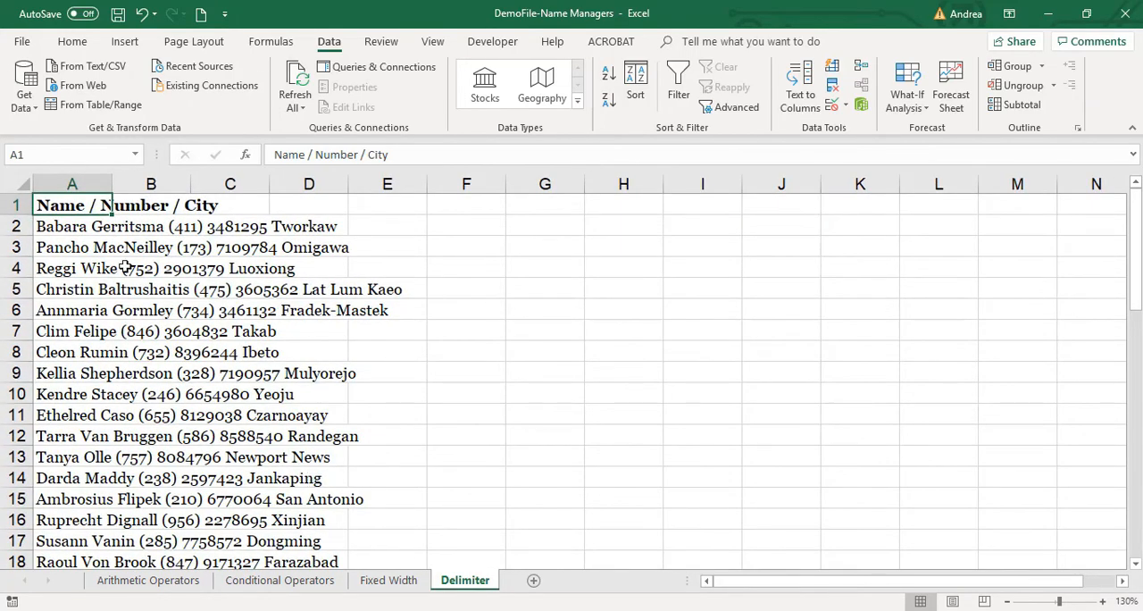
{"action": "double_click", "coordinate": [113, 178]}
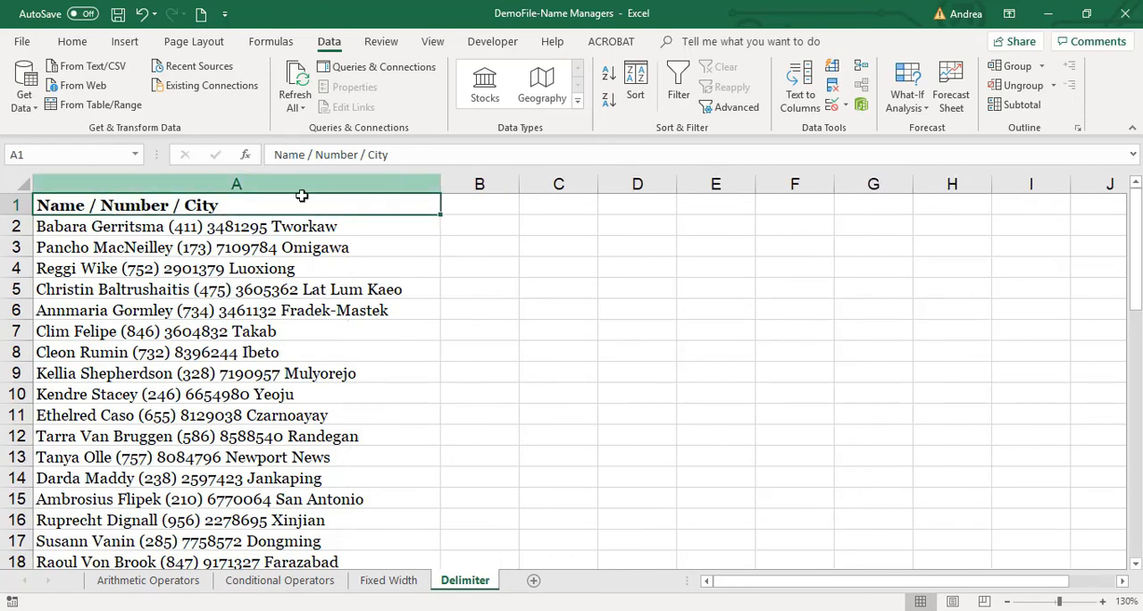
Select the Name / Number / City records in A2:A51, leaving out the header row.
{"action": "left_click", "coordinate": [225, 182]}
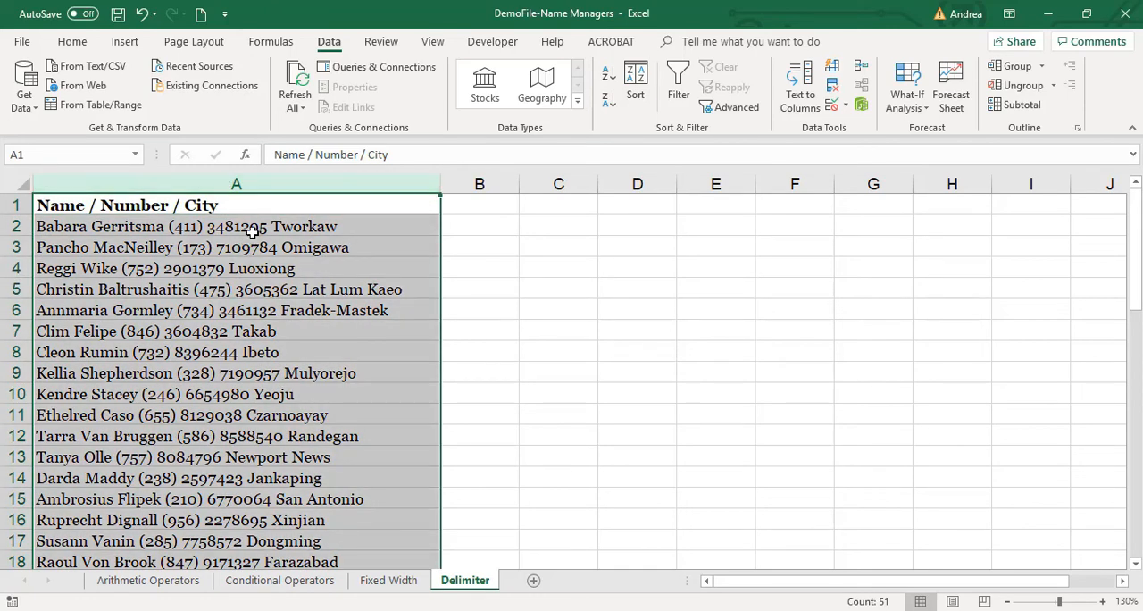
{"action": "key", "text": "Down"}
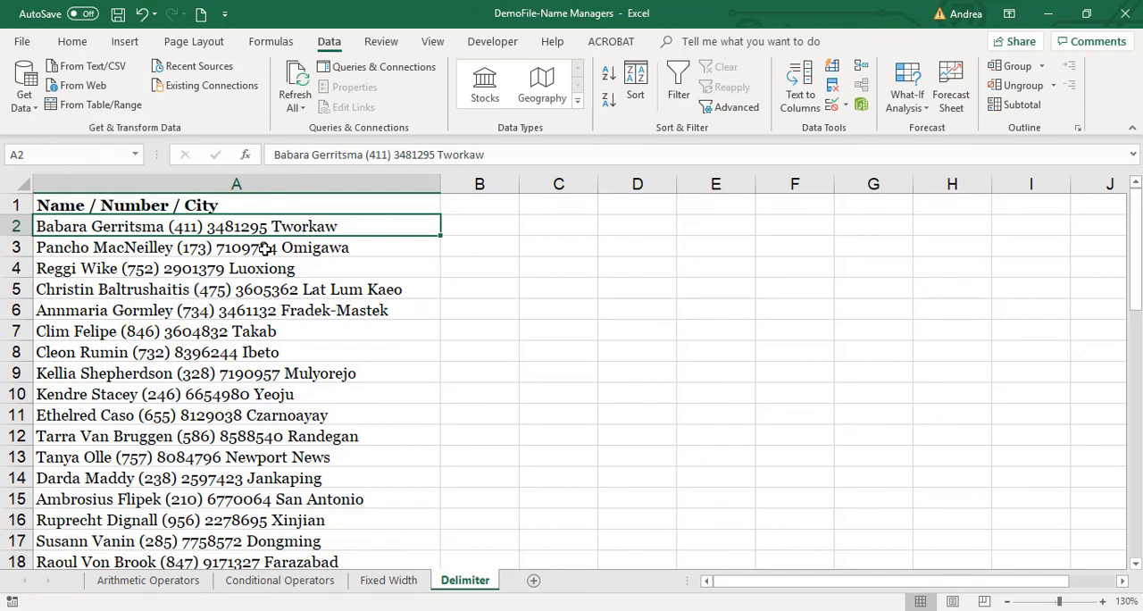
{"action": "left_click", "coordinate": [148, 245]}
{"action": "left_click", "coordinate": [249, 226]}
{"action": "key", "text": "ctrl+shift+Down"}
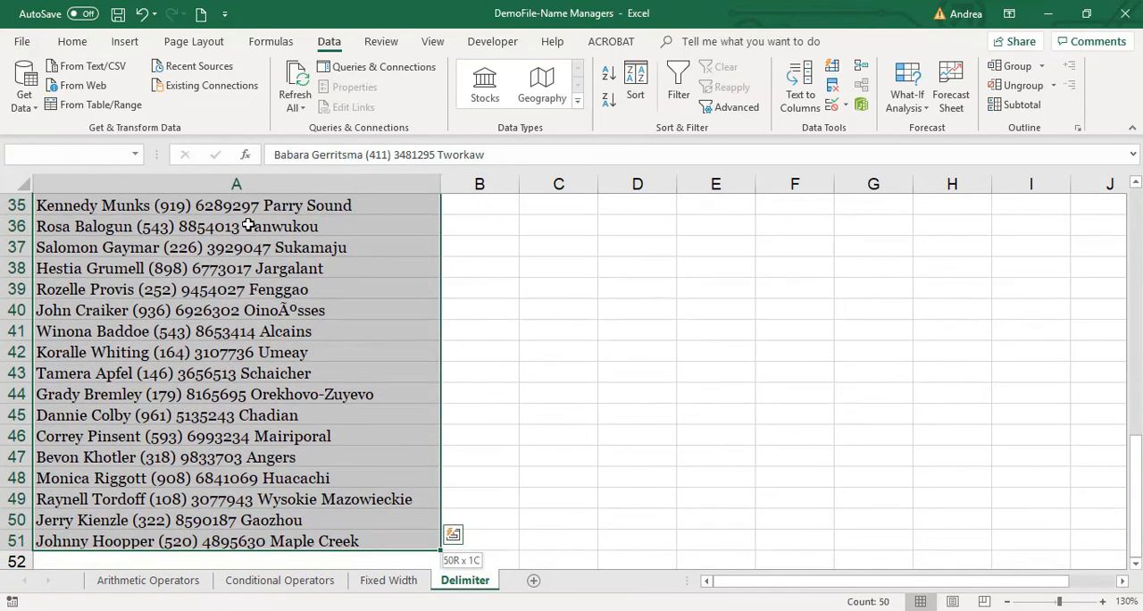
{"action": "key", "text": "ctrl+Home"}
{"action": "key", "text": "Down"}
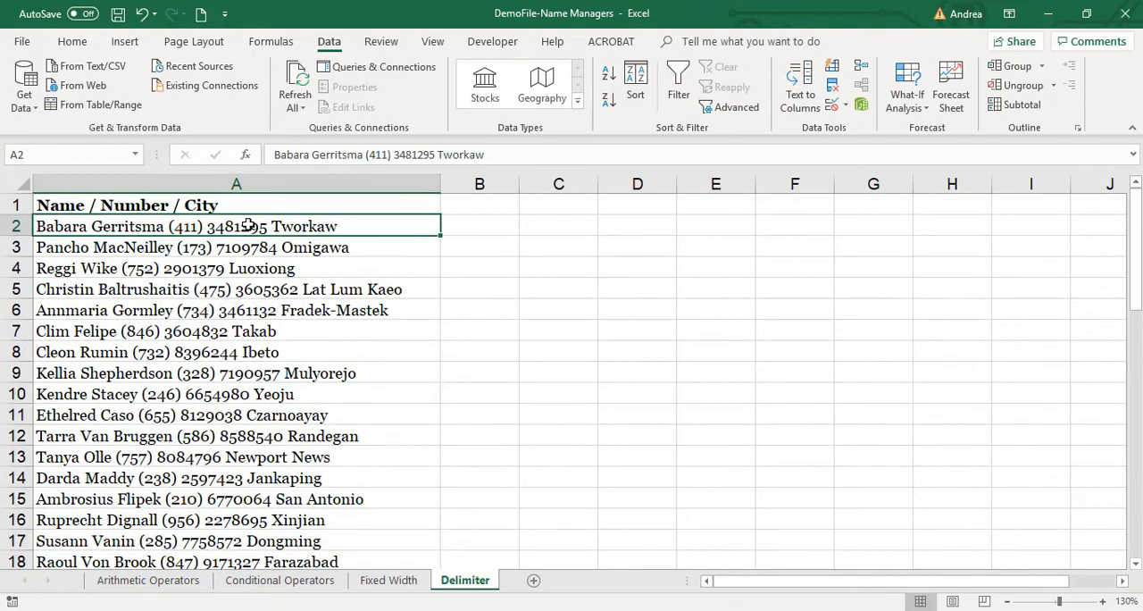
{"action": "key", "text": "ctrl+shift+Down"}
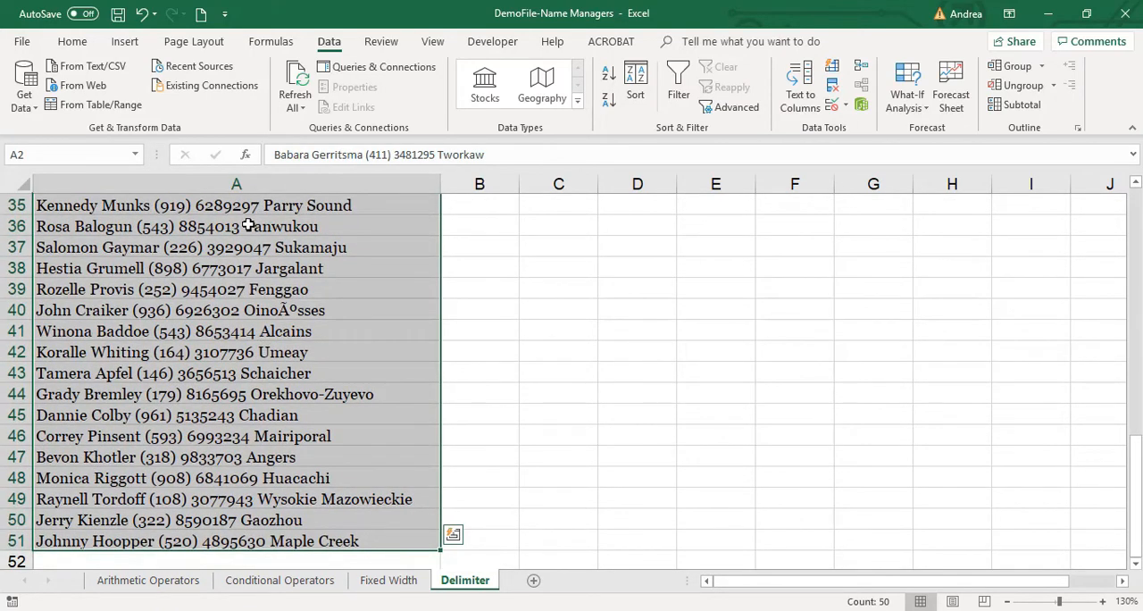
Split the records as Delimited using Other with ( instead of Space, with consecutive delimiters not treated as one.
{"action": "left_click", "coordinate": [798, 98]}
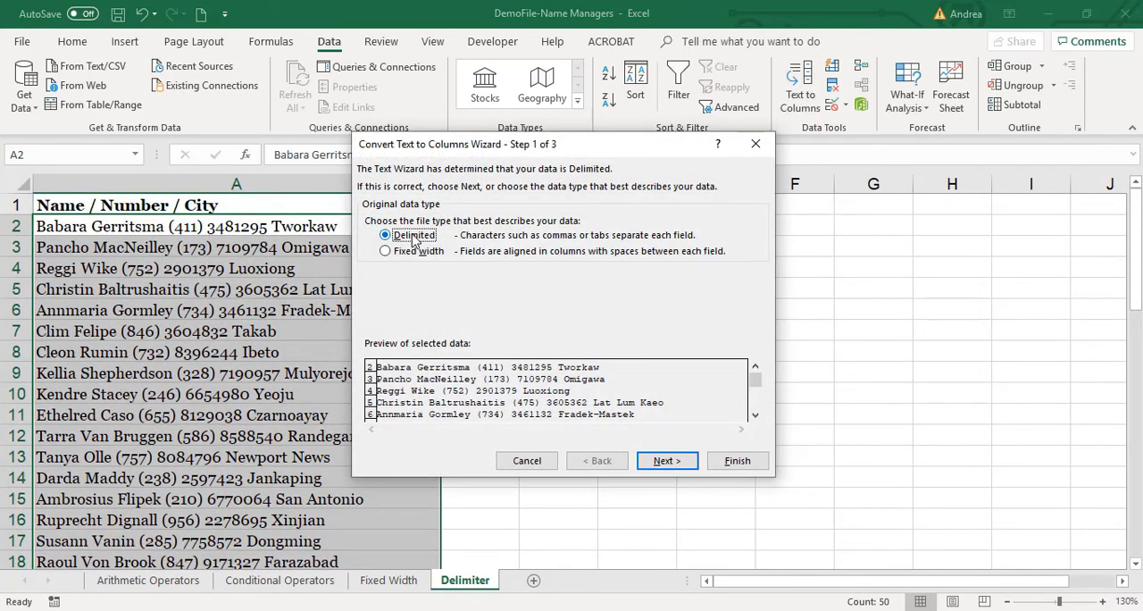
{"action": "left_click", "coordinate": [679, 463]}
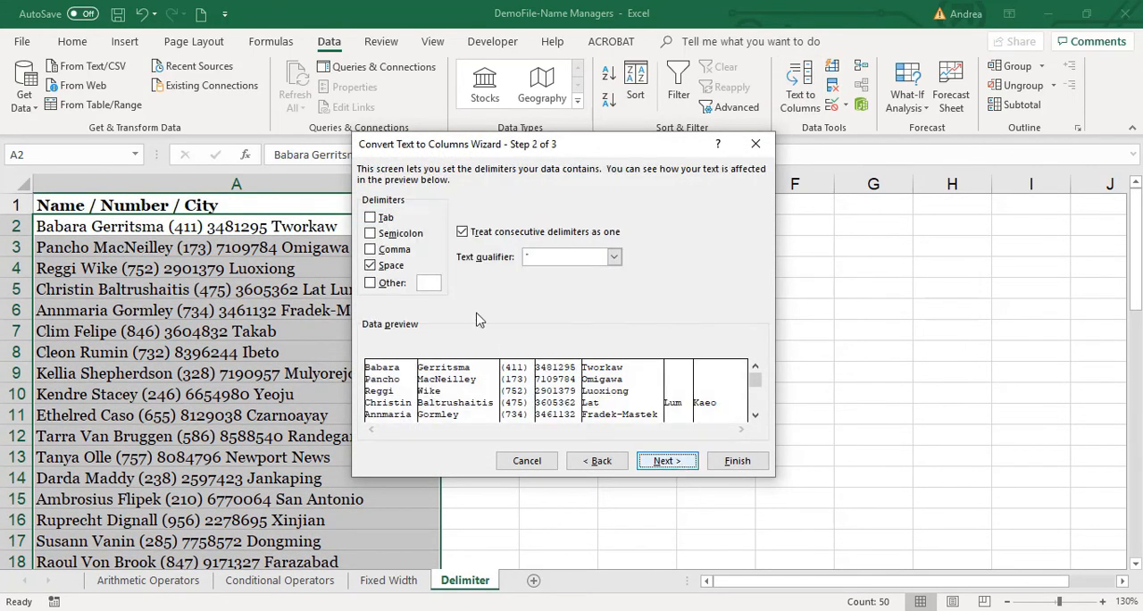
{"action": "left_click", "coordinate": [394, 269]}
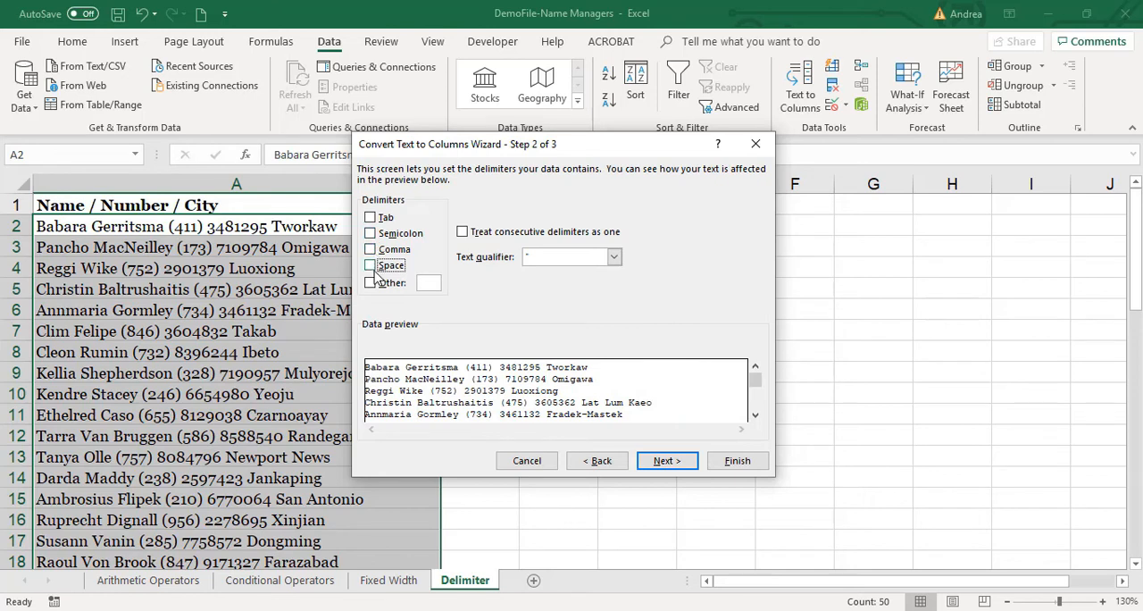
{"action": "left_click", "coordinate": [423, 283]}
{"action": "type", "text": "("}
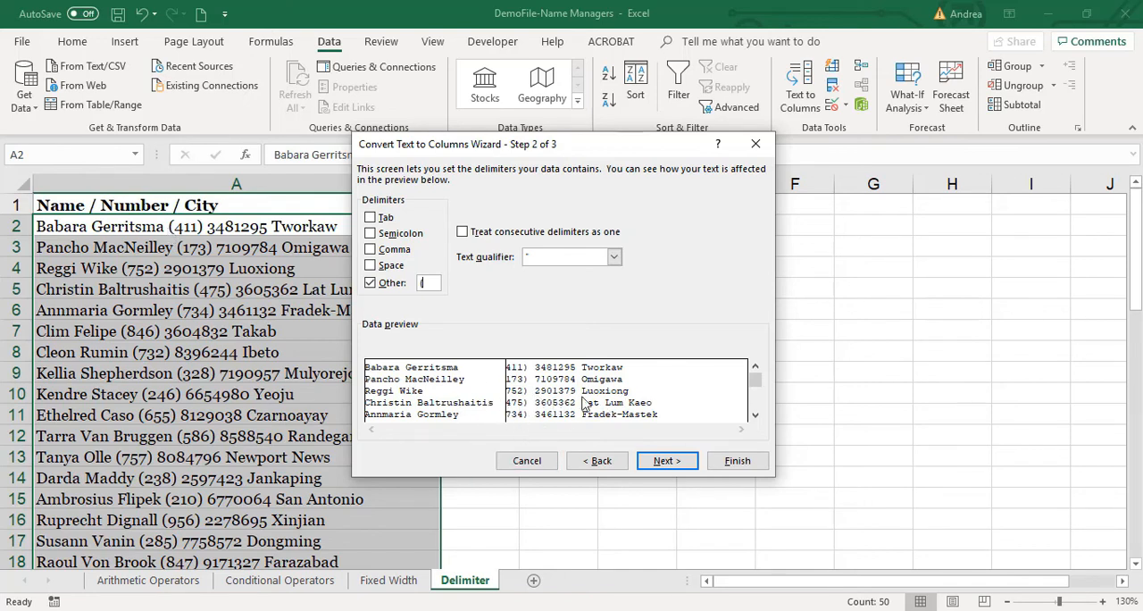
{"action": "left_click", "coordinate": [736, 460]}
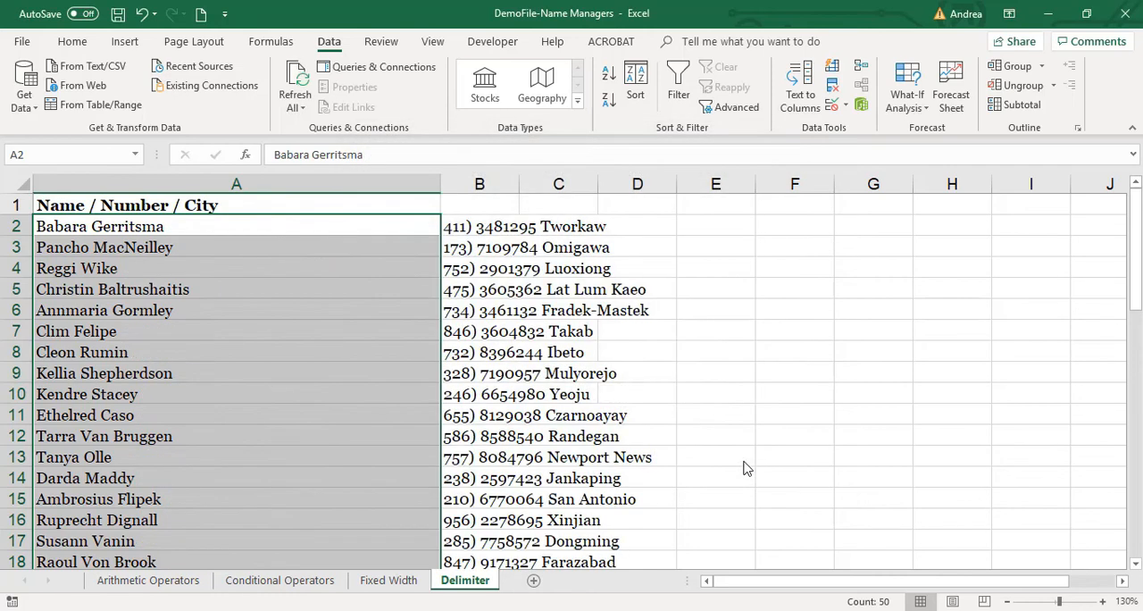
Review the separated names and number / city text, and autofit columns A and B to their contents.
{"action": "left_click", "coordinate": [500, 271]}
{"action": "left_click_drag", "start_coordinate": [473, 229], "coordinate": [478, 248]}
{"action": "left_click_drag", "start_coordinate": [473, 294], "coordinate": [505, 518]}
{"action": "double_click", "coordinate": [439, 184]}
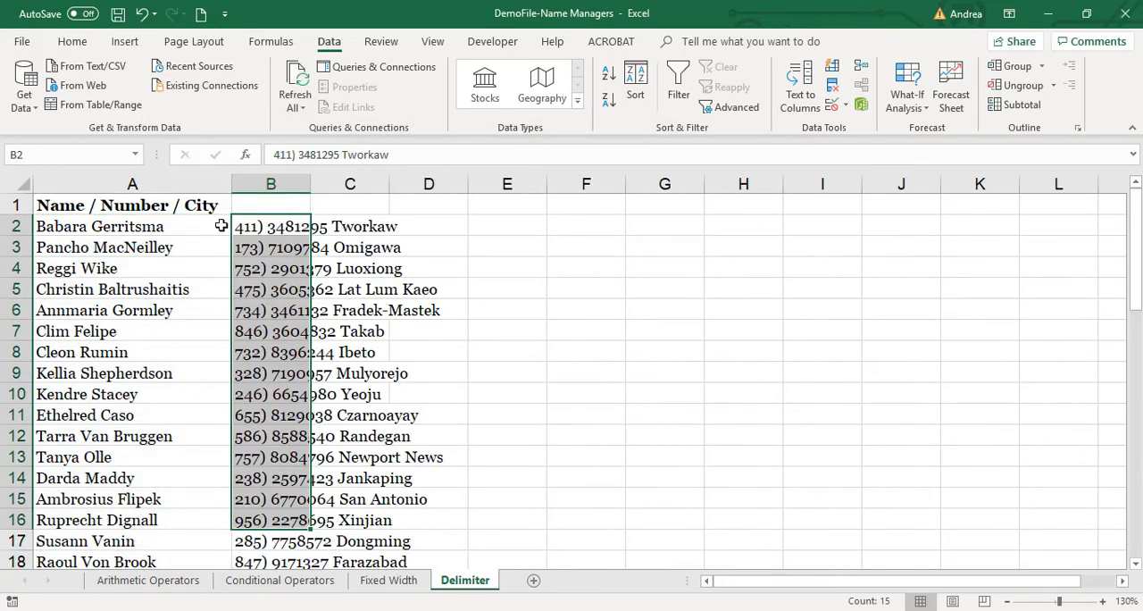
{"action": "left_click", "coordinate": [179, 229]}
{"action": "left_click_drag", "start_coordinate": [164, 229], "coordinate": [203, 432]}
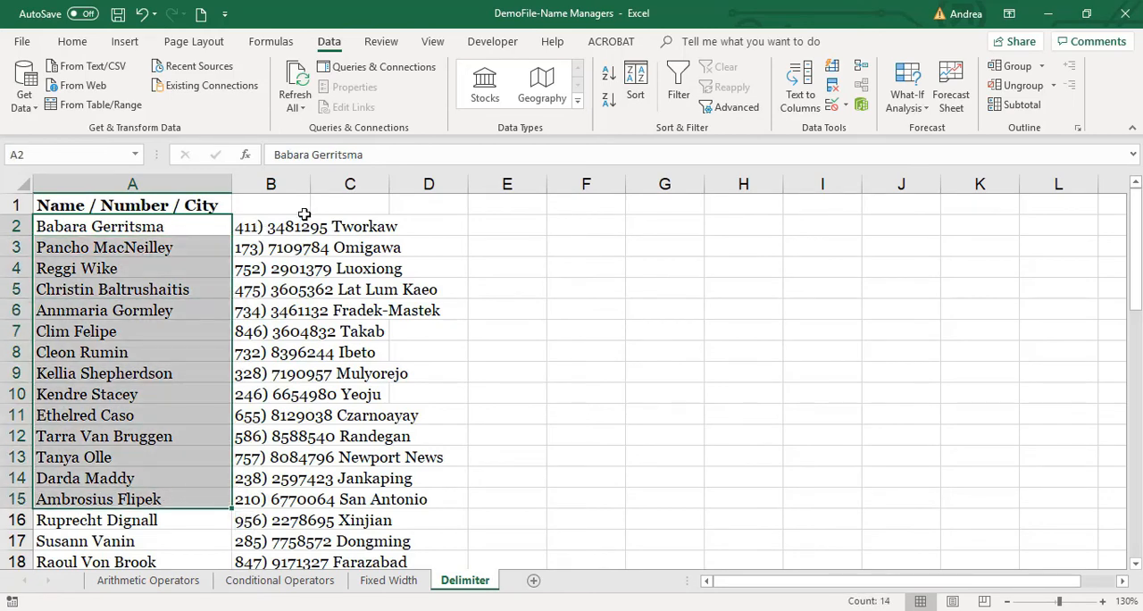
{"action": "double_click", "coordinate": [309, 184]}
{"action": "left_click_drag", "start_coordinate": [370, 225], "coordinate": [353, 513]}
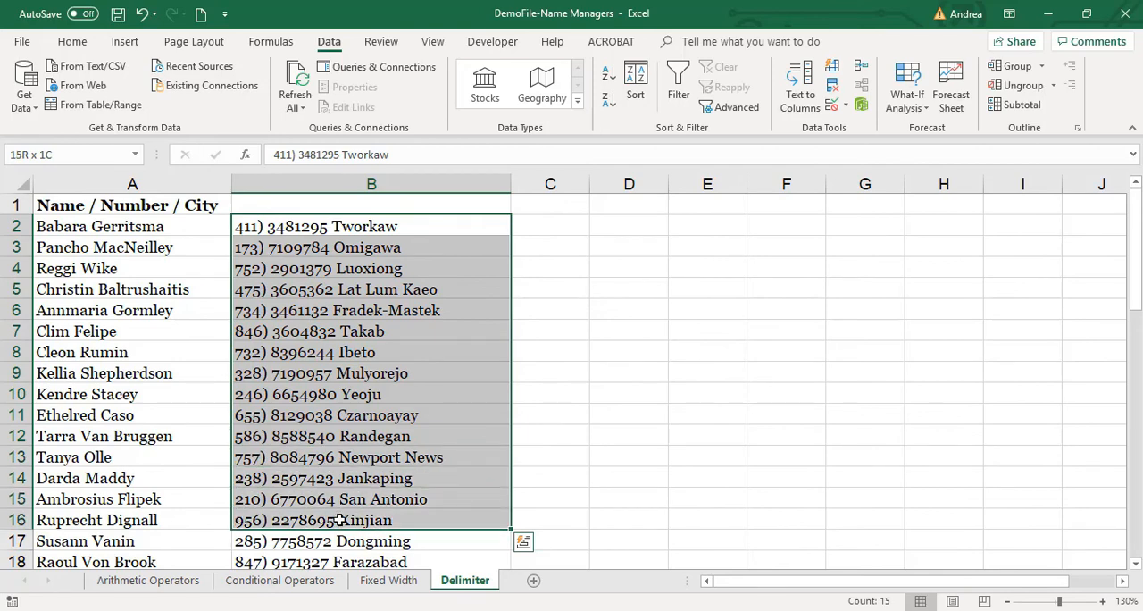
Split the number / city text in B2:B51 as Fixed width, keeping only the column break before the city.
{"action": "left_click", "coordinate": [375, 224]}
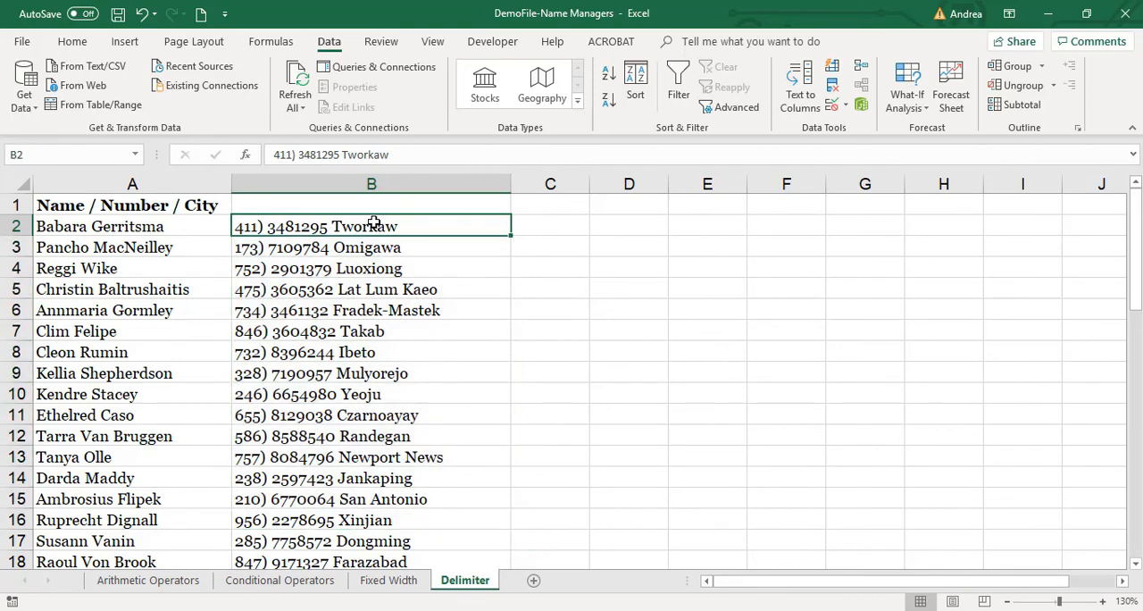
{"action": "key", "text": "ctrl+shift+Down"}
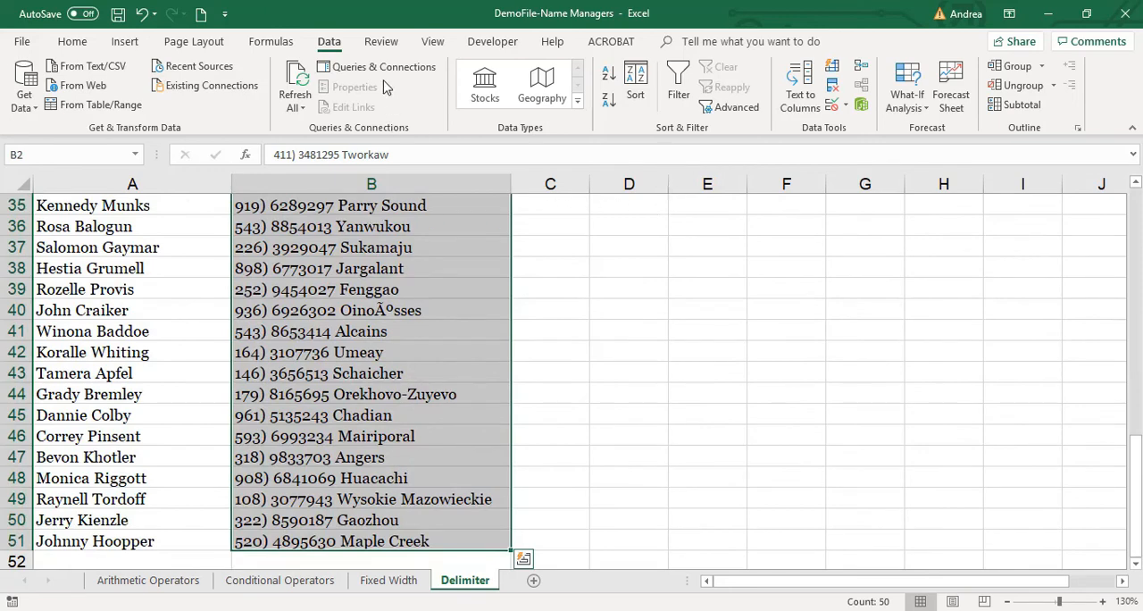
{"action": "left_click", "coordinate": [800, 89]}
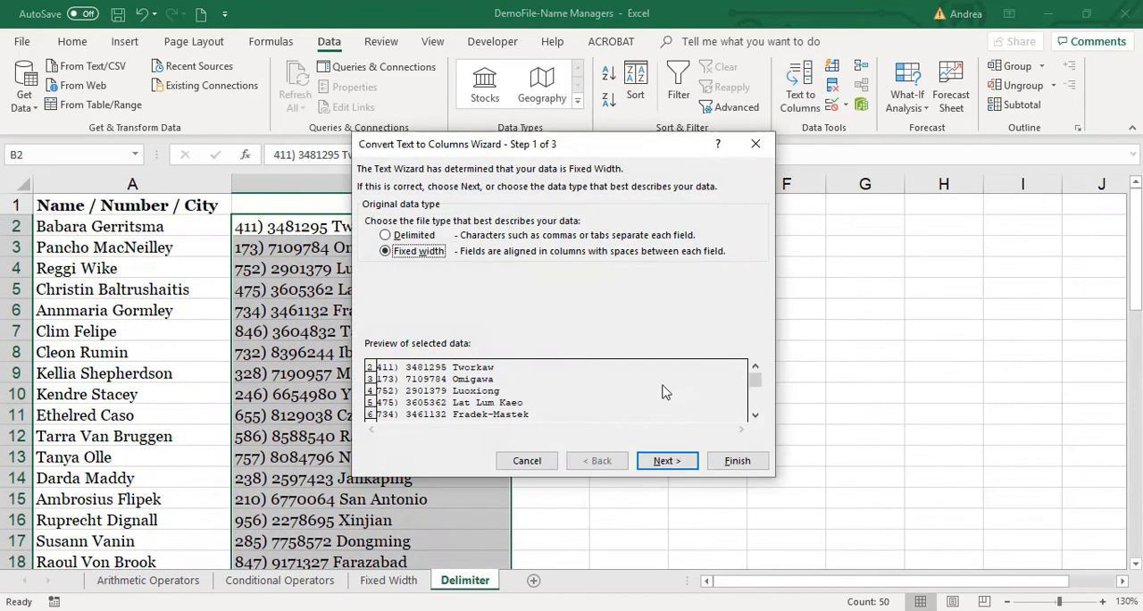
{"action": "left_click", "coordinate": [666, 461]}
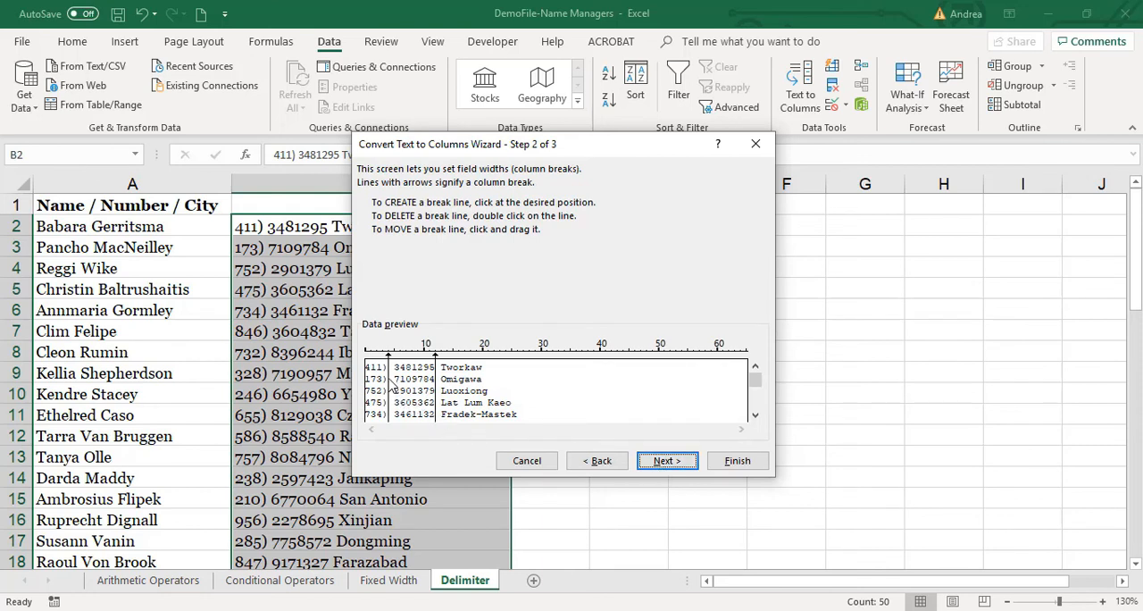
{"action": "left_click_drag", "start_coordinate": [389, 379], "coordinate": [429, 273]}
{"action": "left_click_drag", "start_coordinate": [436, 398], "coordinate": [434, 397]}
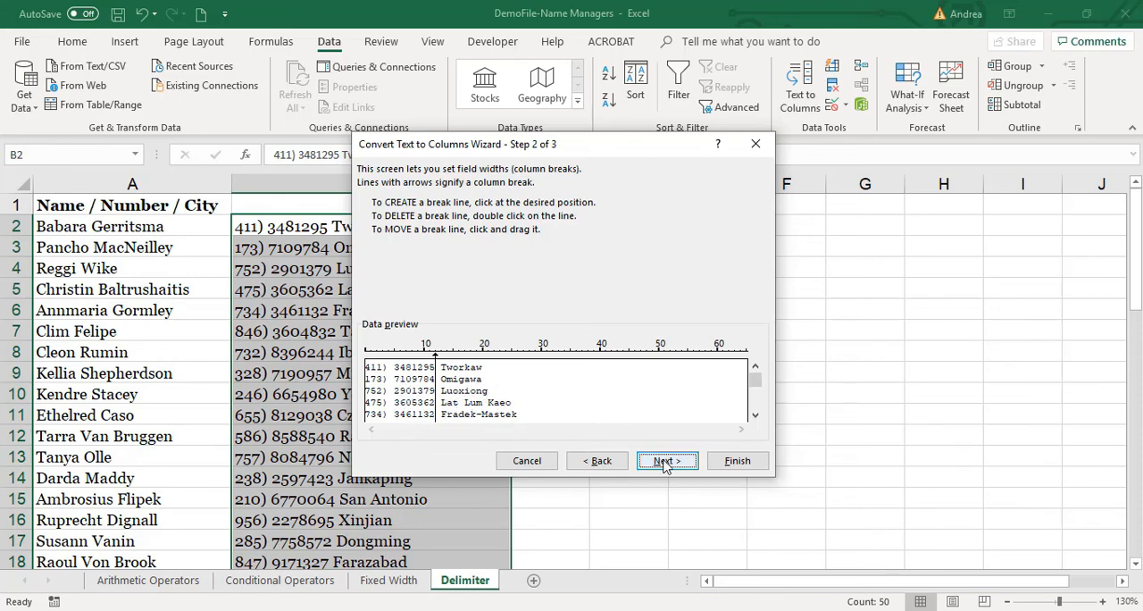
{"action": "left_click", "coordinate": [736, 461]}
Autofit columns B and C to the separated numbers and cities and review the records.
{"action": "left_click", "coordinate": [544, 234]}
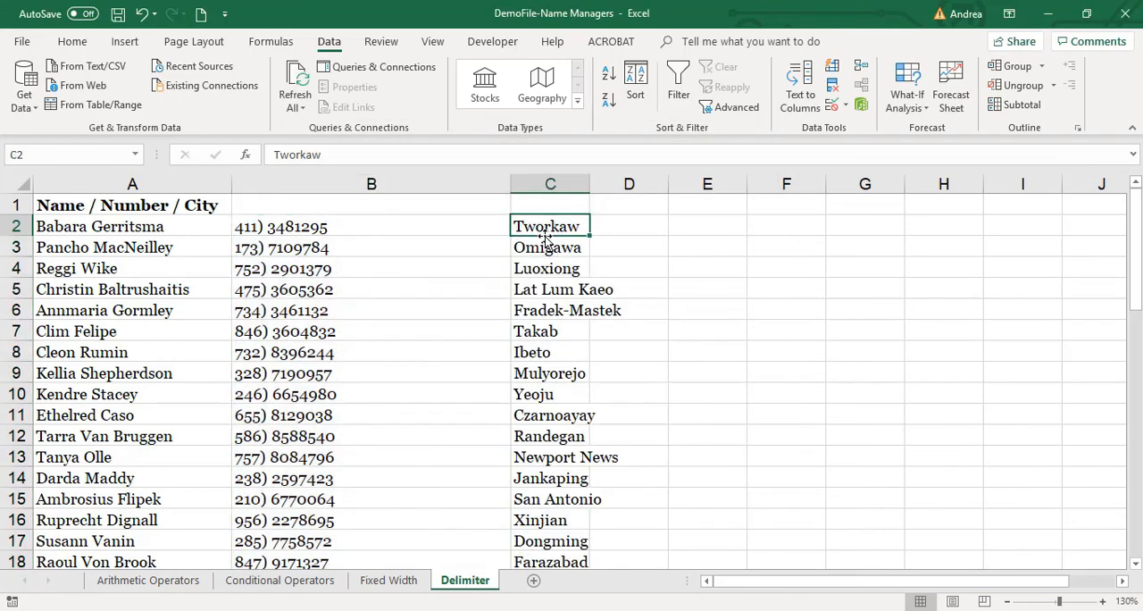
{"action": "double_click", "coordinate": [511, 183]}
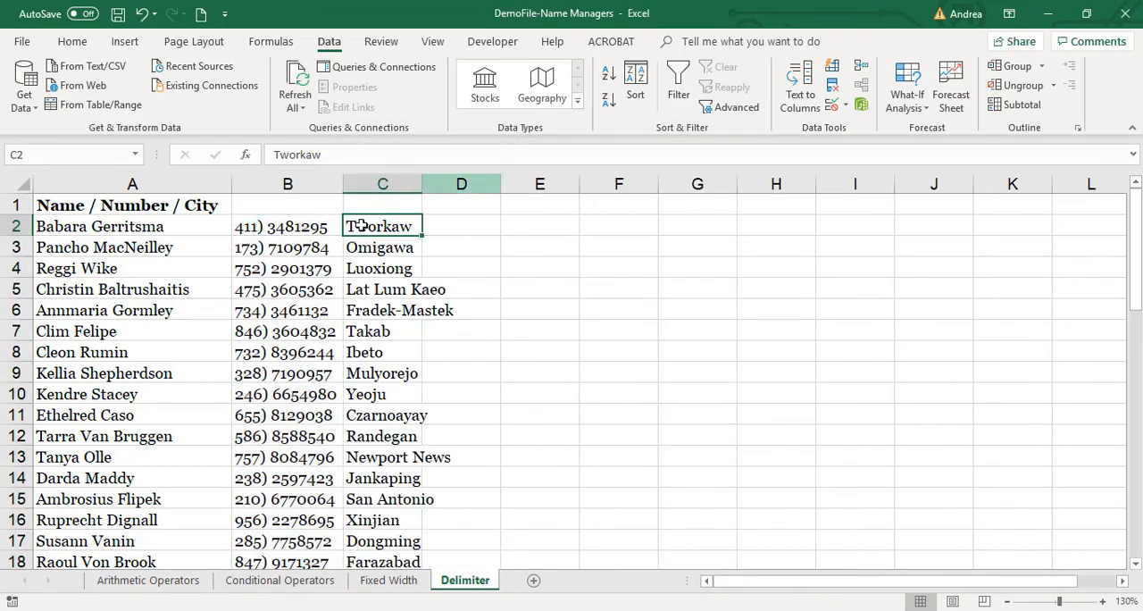
{"action": "double_click", "coordinate": [422, 183]}
{"action": "scroll", "coordinate": [449, 401], "scroll_direction": "down", "scroll_amount": 6}
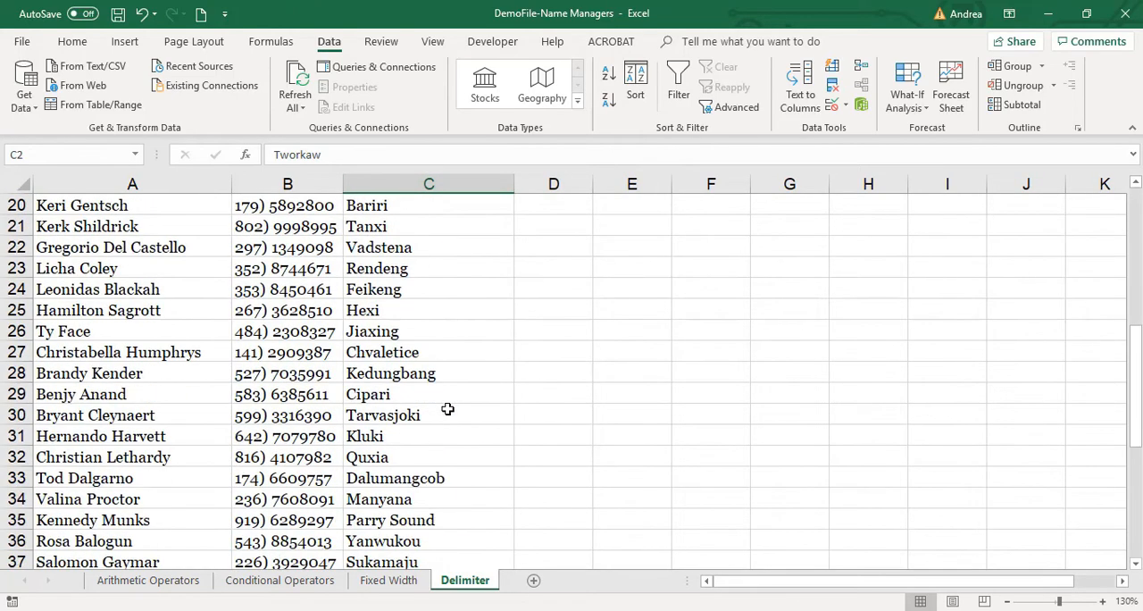
{"action": "scroll", "coordinate": [448, 409], "scroll_direction": "up", "scroll_amount": 6}
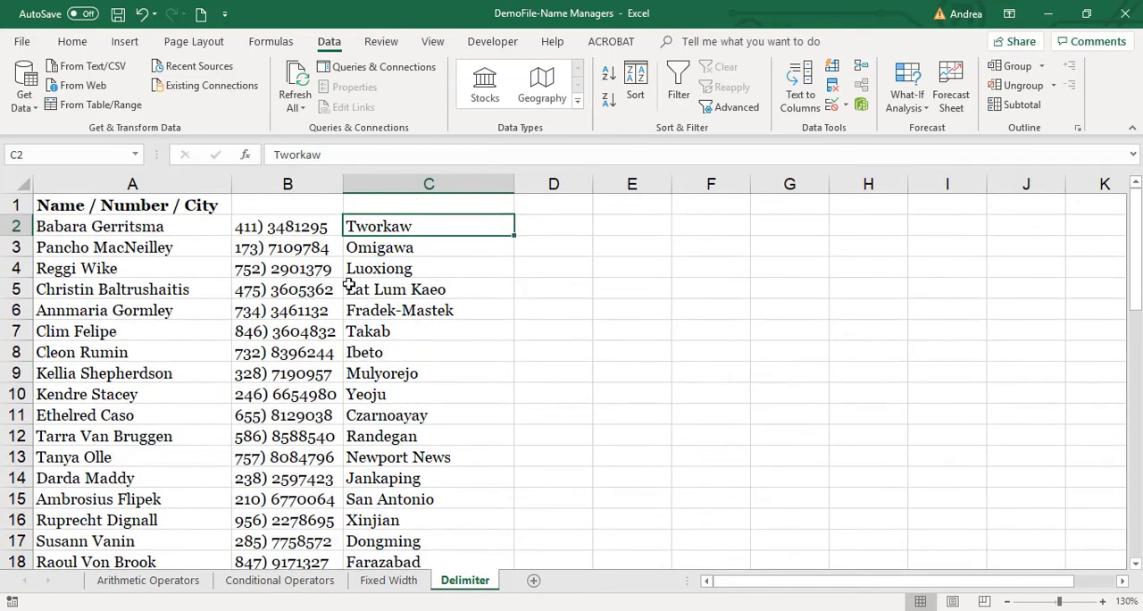
Undo both column autofits and the fixed-width split of column B.
{"action": "key", "text": "ctrl+z"}
{"action": "key", "text": "ctrl+z"}
{"action": "key", "text": "ctrl+z"}
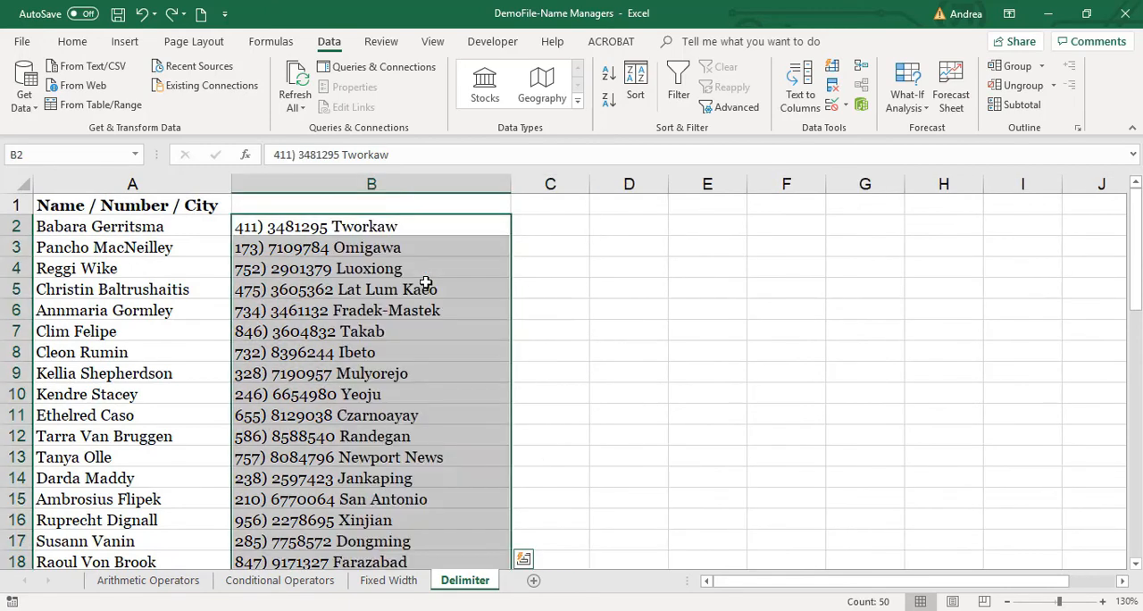
Enter 1 in C2 beside the first number / city record and copy that cell.
{"action": "left_click", "coordinate": [536, 229]}
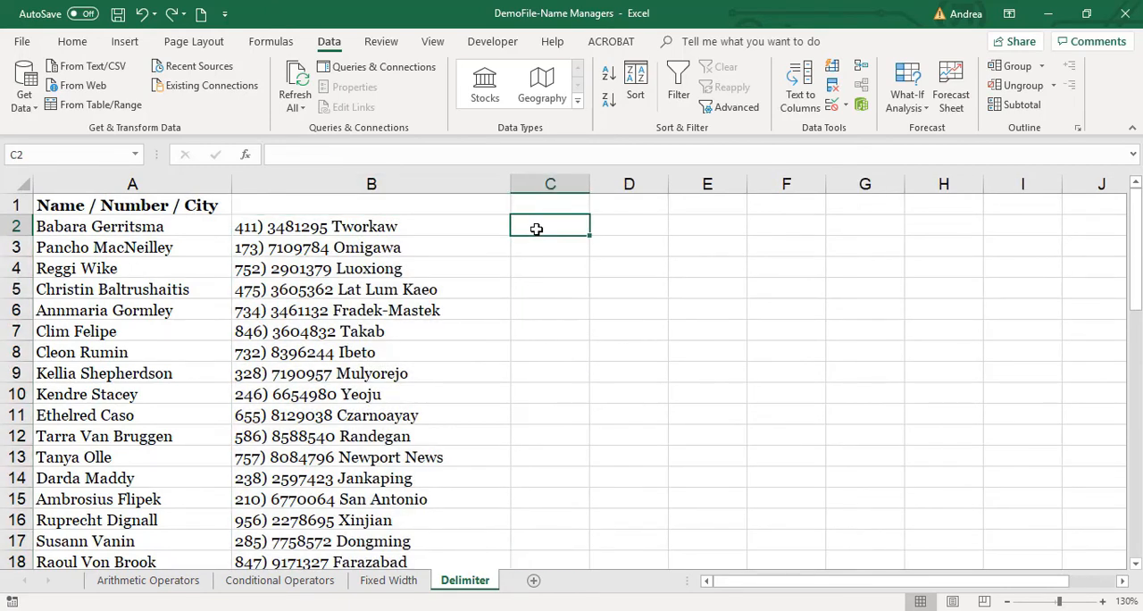
{"action": "type", "text": "1 1 1 1 1 1"}
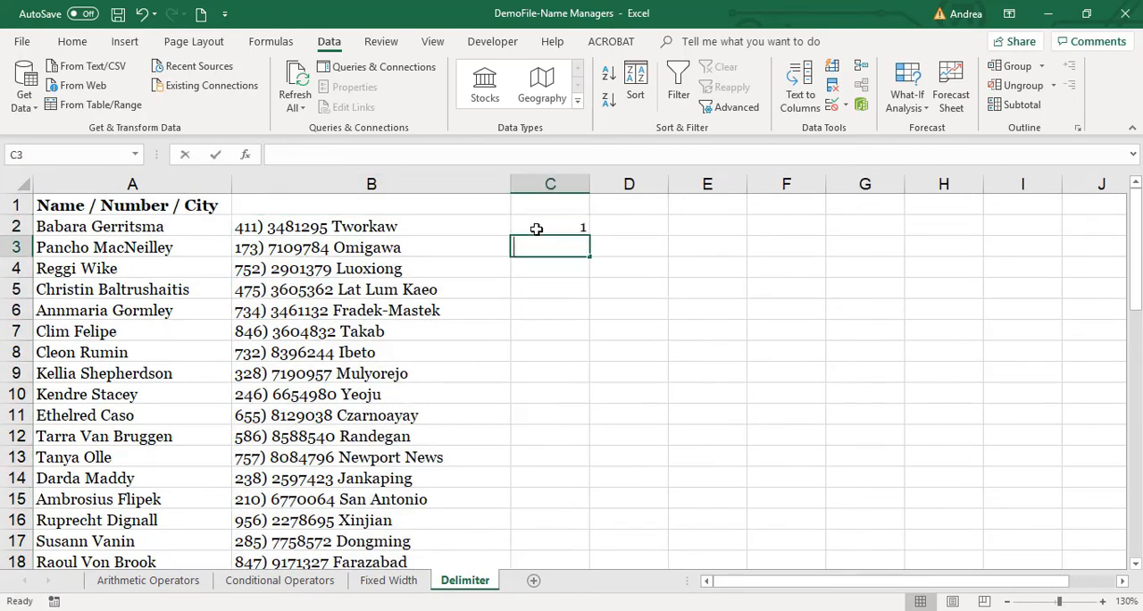
{"action": "key", "text": "Up"}
{"action": "key", "text": "ctrl+c"}
Try to paste the copied 1 upward through column C from C51.
{"action": "key", "text": "Left"}
{"action": "key", "text": "ctrl+Down"}
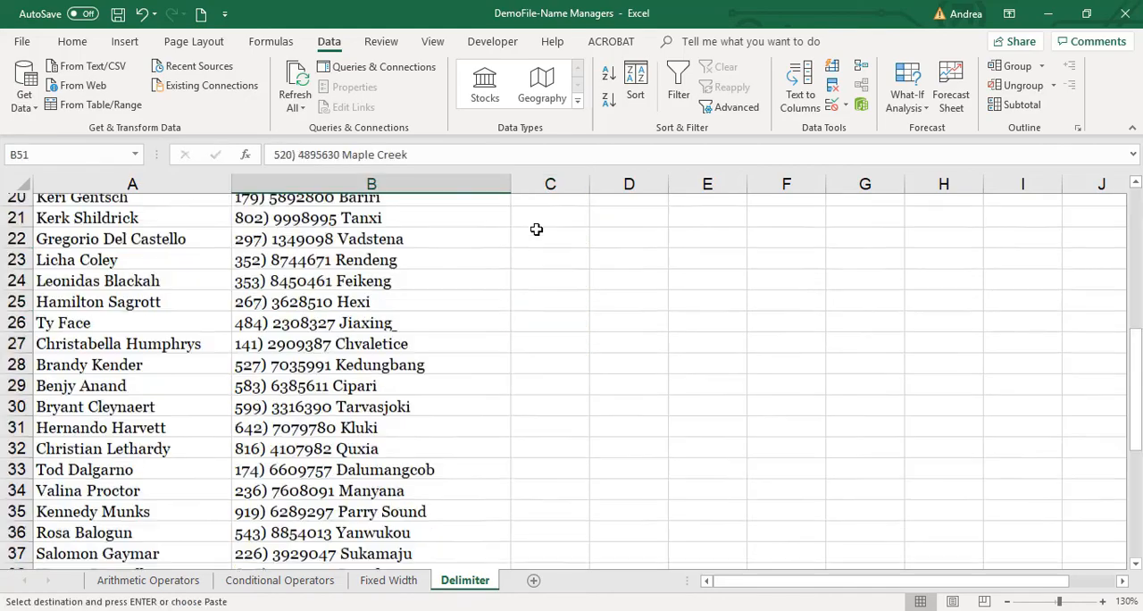
{"action": "key", "text": "Right"}
{"action": "key", "text": "ctrl+shift+Up"}
{"action": "type", "text": "v"}
{"action": "key", "text": "Up"}
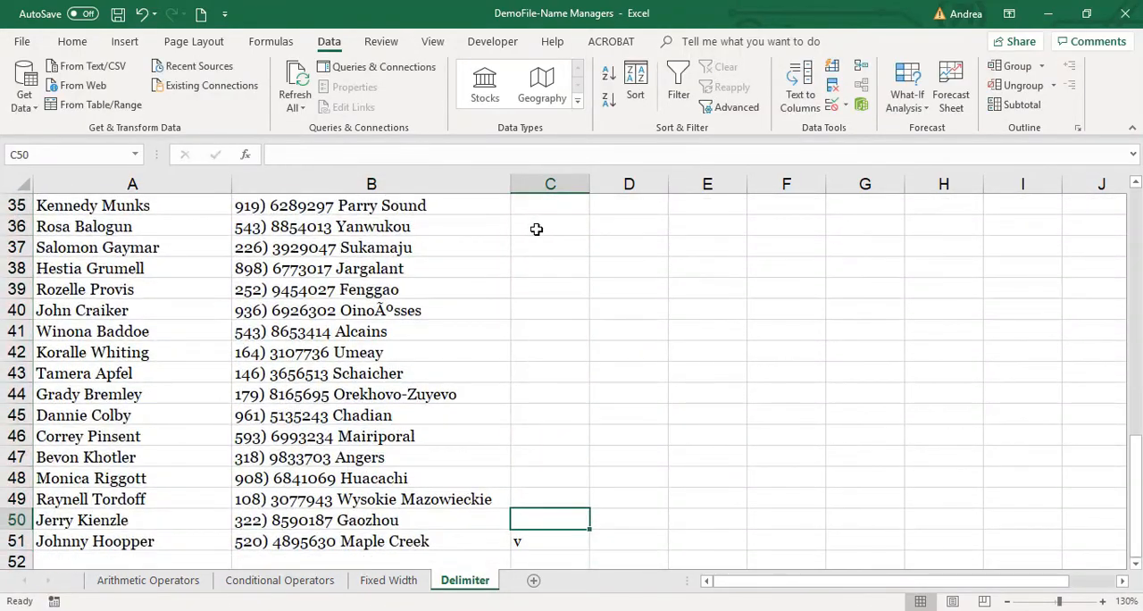
Fill C2:C51 with the copied 1, alongside every number / city record.
{"action": "key", "text": "Down"}
{"action": "key", "text": "ctrl+Up"}
{"action": "key", "text": "Left"}
{"action": "key", "text": "Down"}
{"action": "key", "text": "ctrl+Down"}
{"action": "key", "text": "Right"}
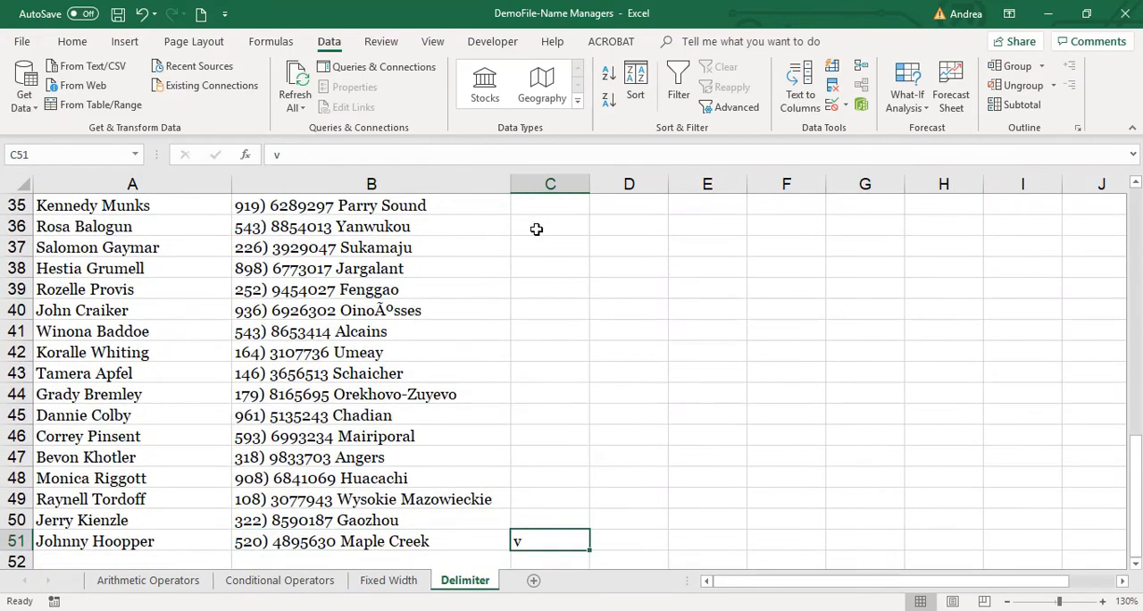
{"action": "key", "text": "ctrl+shift+Up"}
{"action": "key", "text": "ctrl+v"}
{"action": "key", "text": "ctrl+Up"}
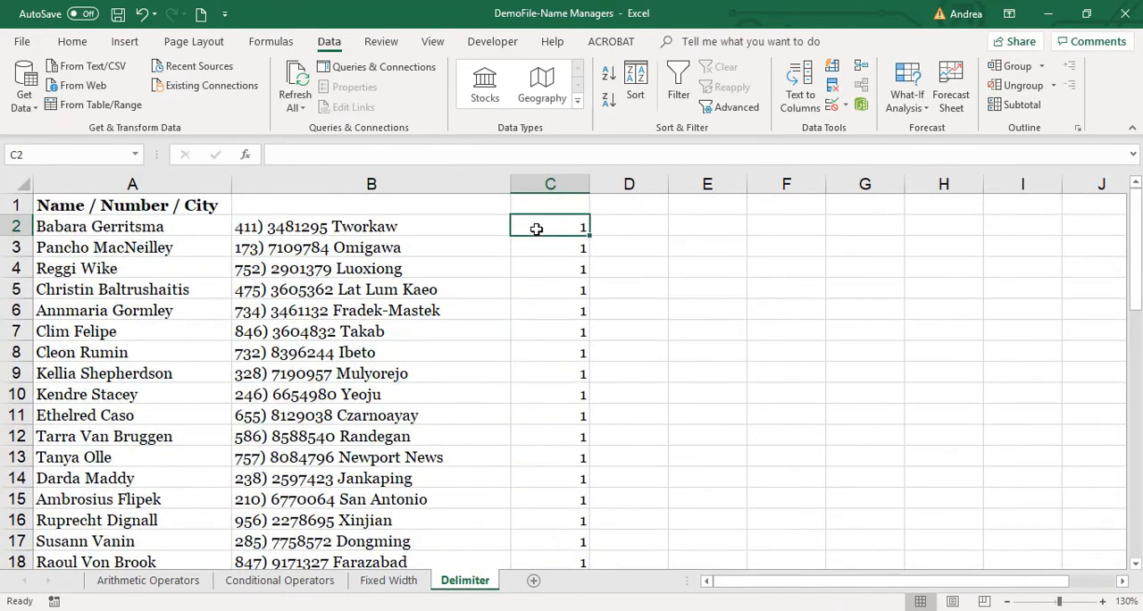
Split B2:B51 as Fixed width with only the break before the city, replacing the existing data in column C.
{"action": "key", "text": "Left"}
{"action": "key", "text": "ctrl+shift+Down"}
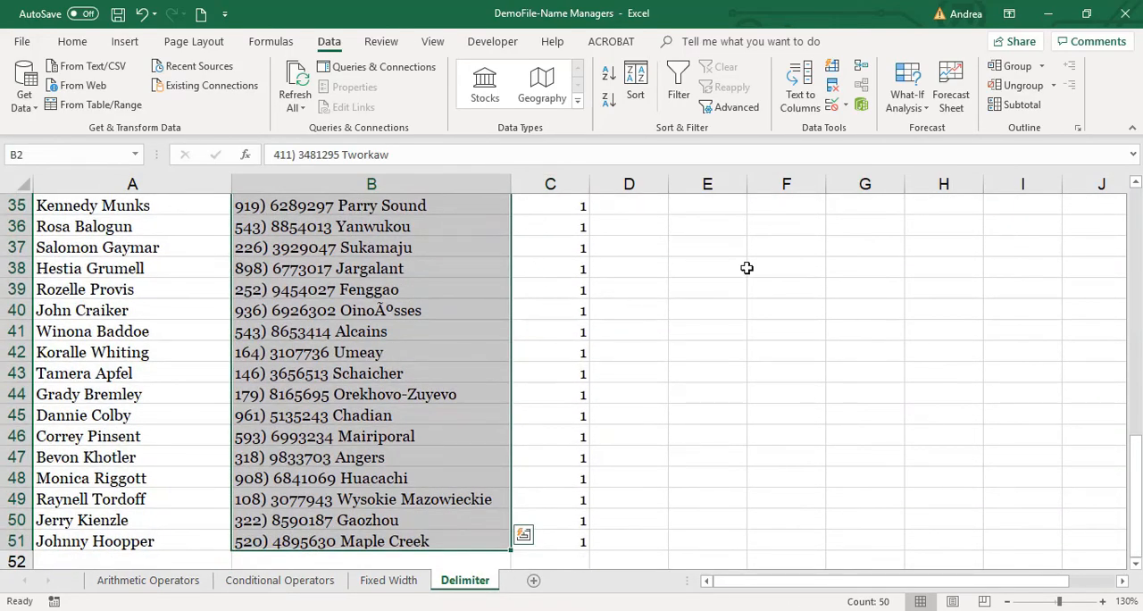
{"action": "left_click", "coordinate": [800, 90]}
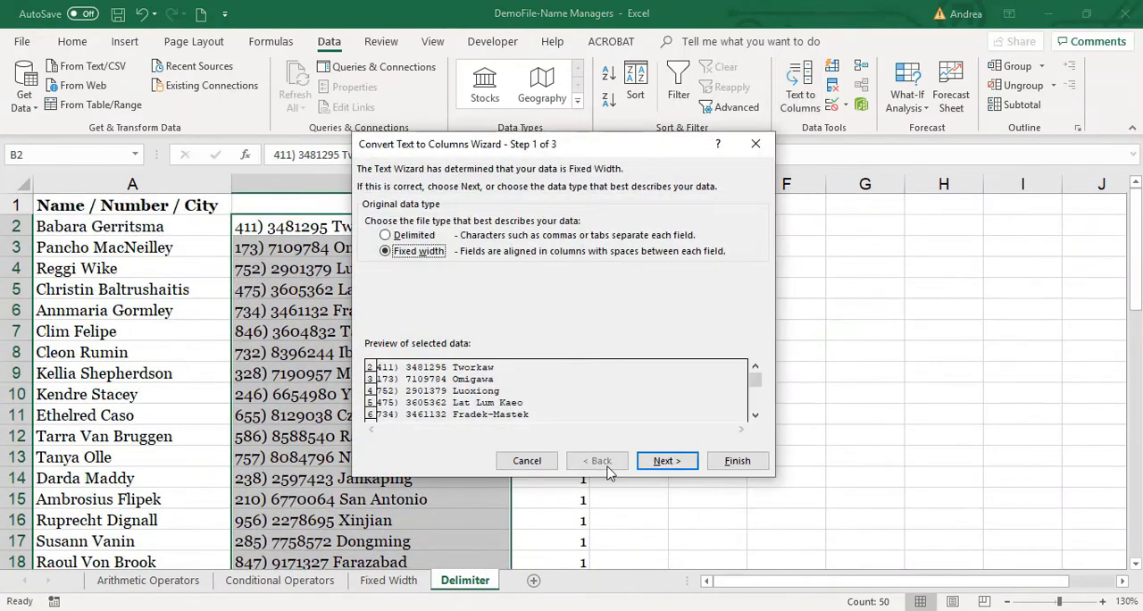
{"action": "left_click", "coordinate": [663, 464]}
{"action": "double_click", "coordinate": [387, 382]}
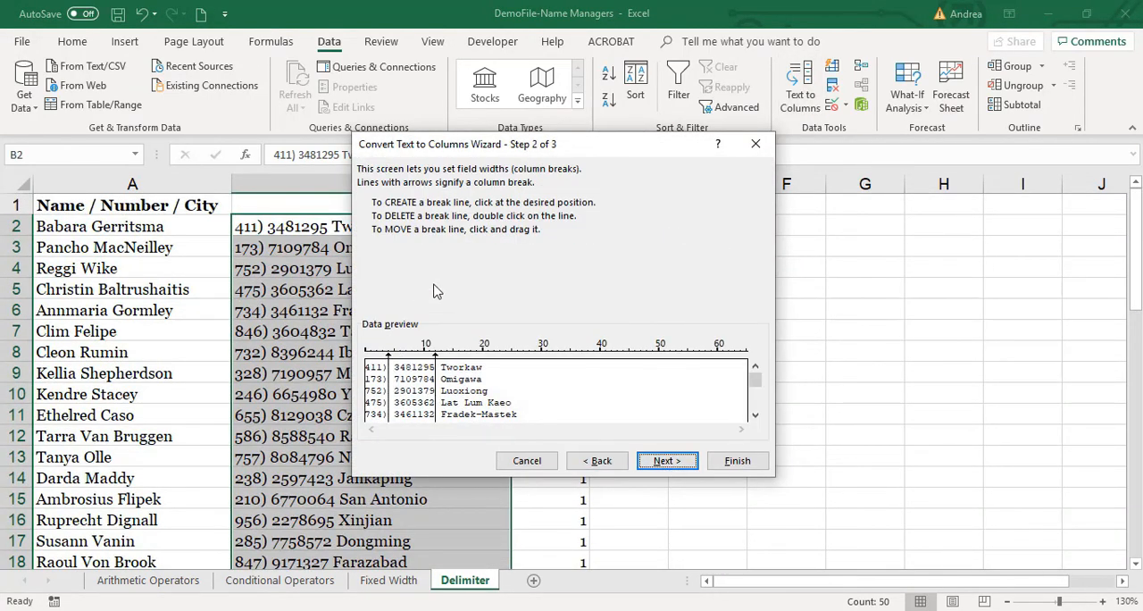
{"action": "left_click", "coordinate": [737, 461]}
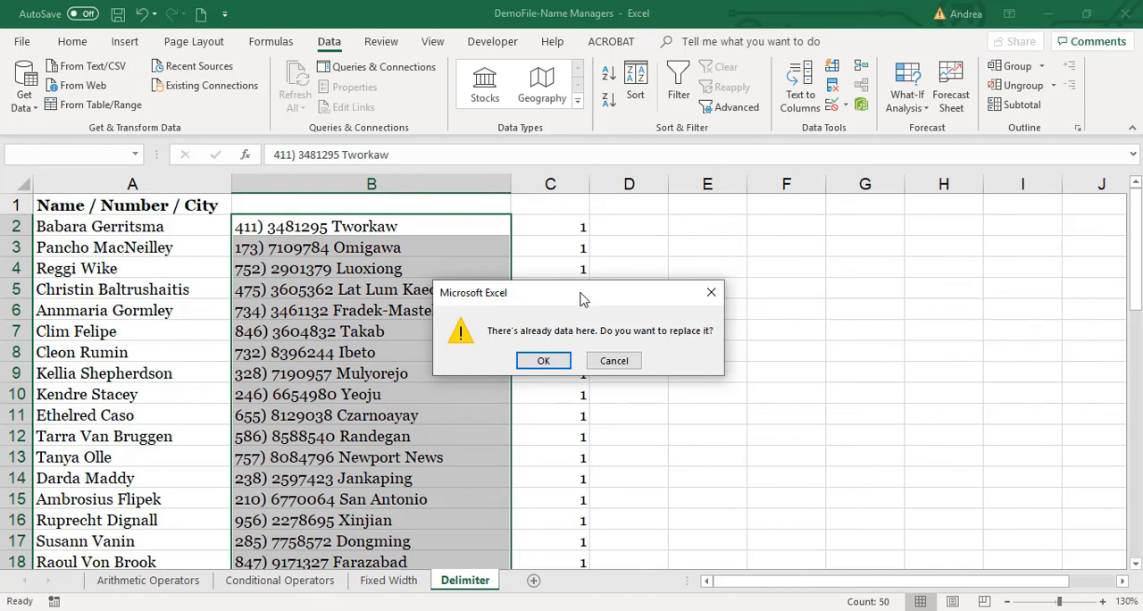
{"action": "left_click_drag", "start_coordinate": [580, 292], "coordinate": [791, 254]}
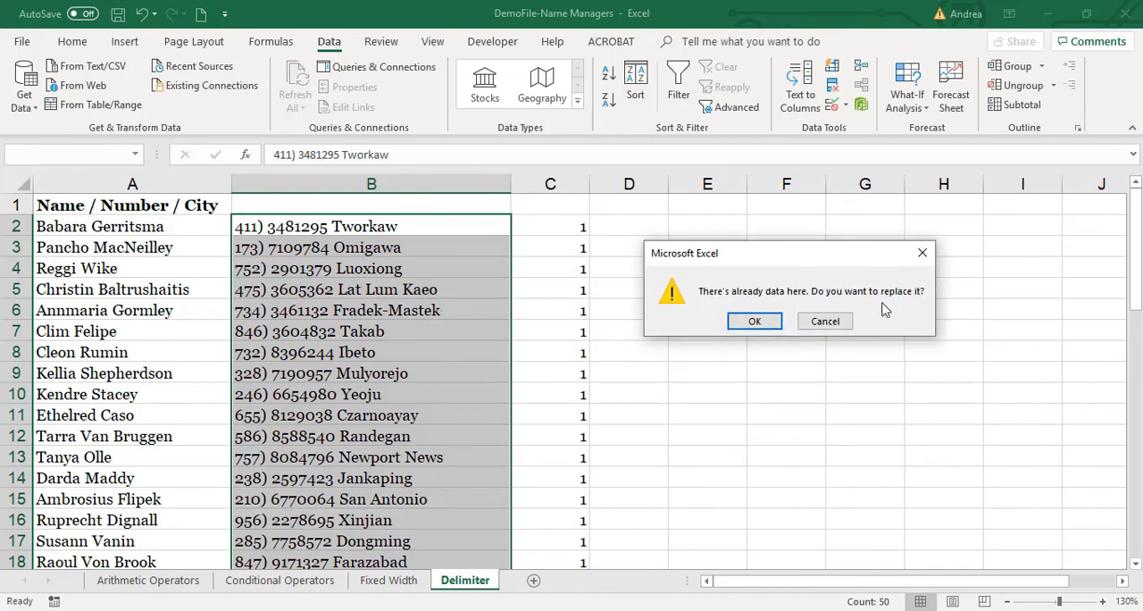
{"action": "left_click", "coordinate": [755, 322]}
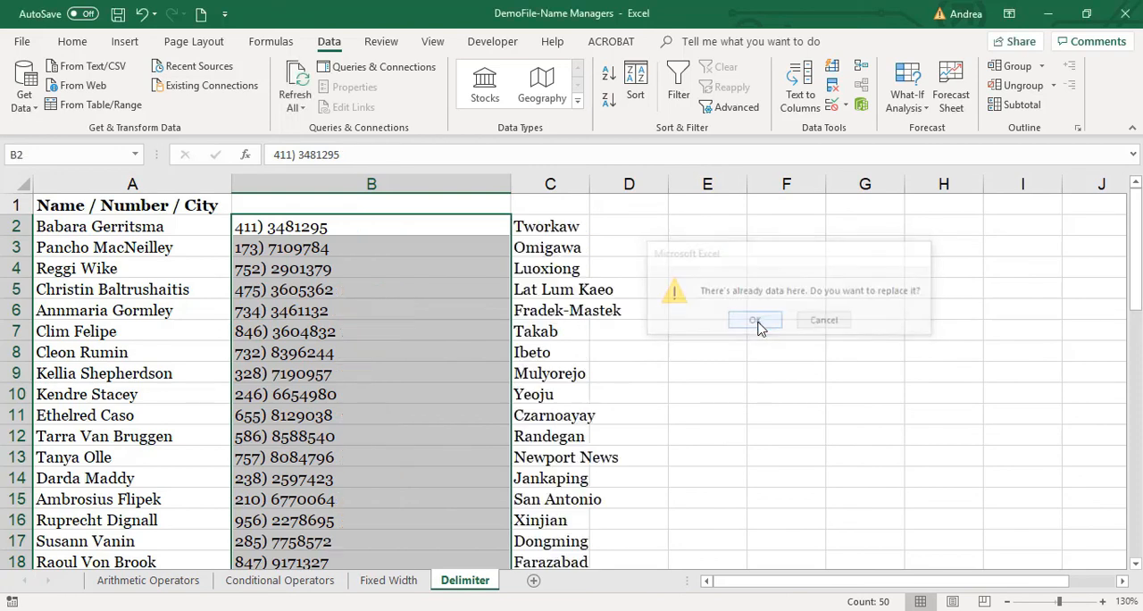
Review the cities that replaced the 1s in column C and undo the split.
{"action": "left_click_drag", "start_coordinate": [558, 227], "coordinate": [563, 542]}
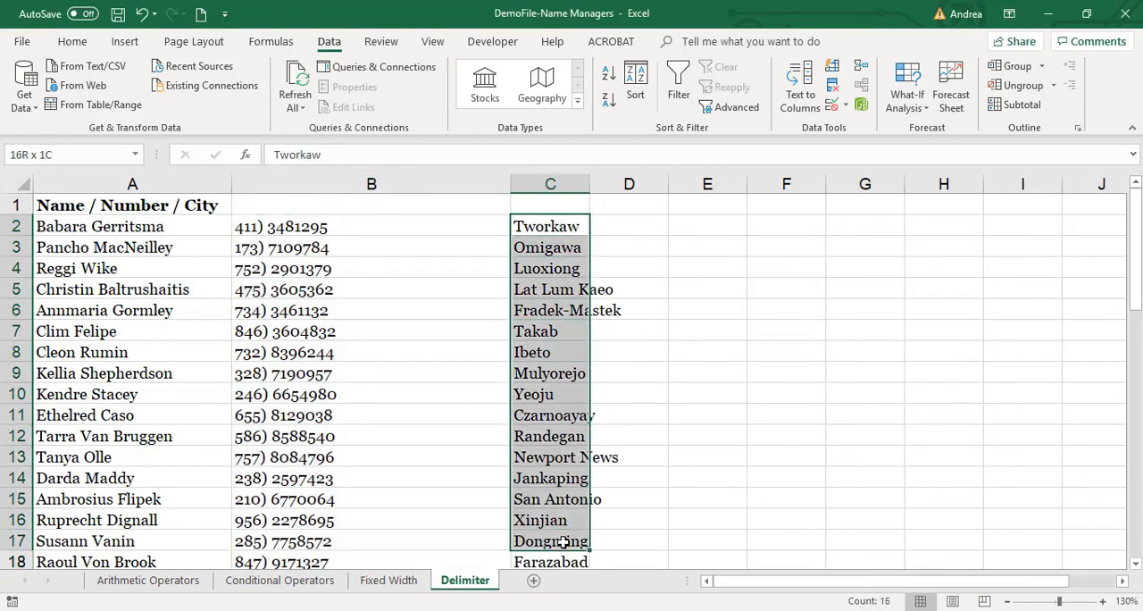
{"action": "left_click_drag", "start_coordinate": [564, 542], "coordinate": [563, 542]}
{"action": "key", "text": "ctrl+z"}
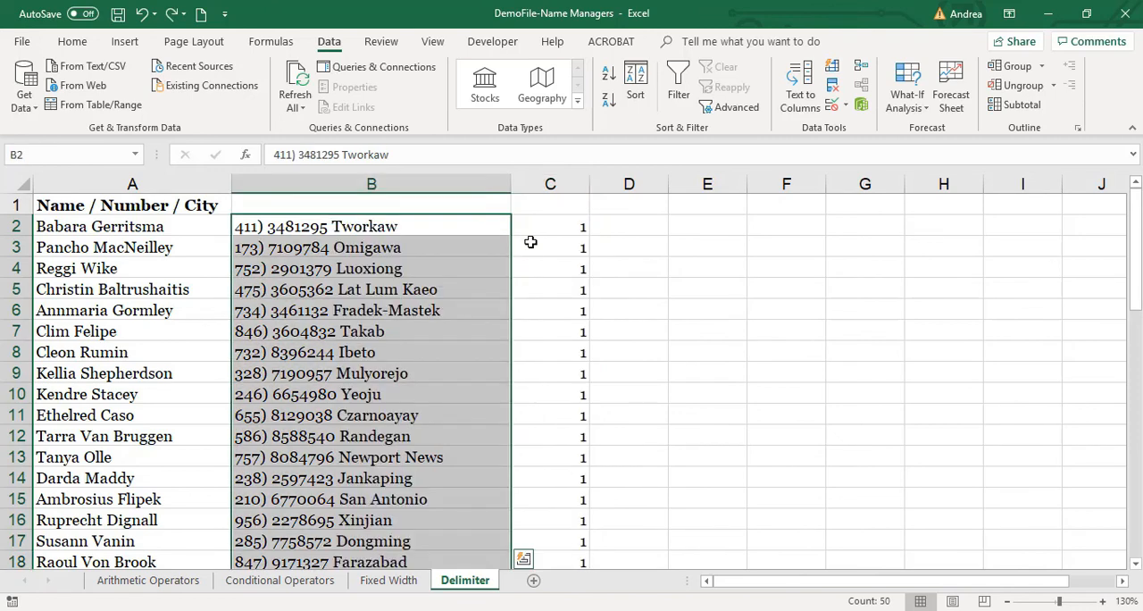
Insert a blank column between the number / city text and the 1s, and narrow it.
{"action": "right_click", "coordinate": [544, 184]}
{"action": "left_click", "coordinate": [576, 305]}
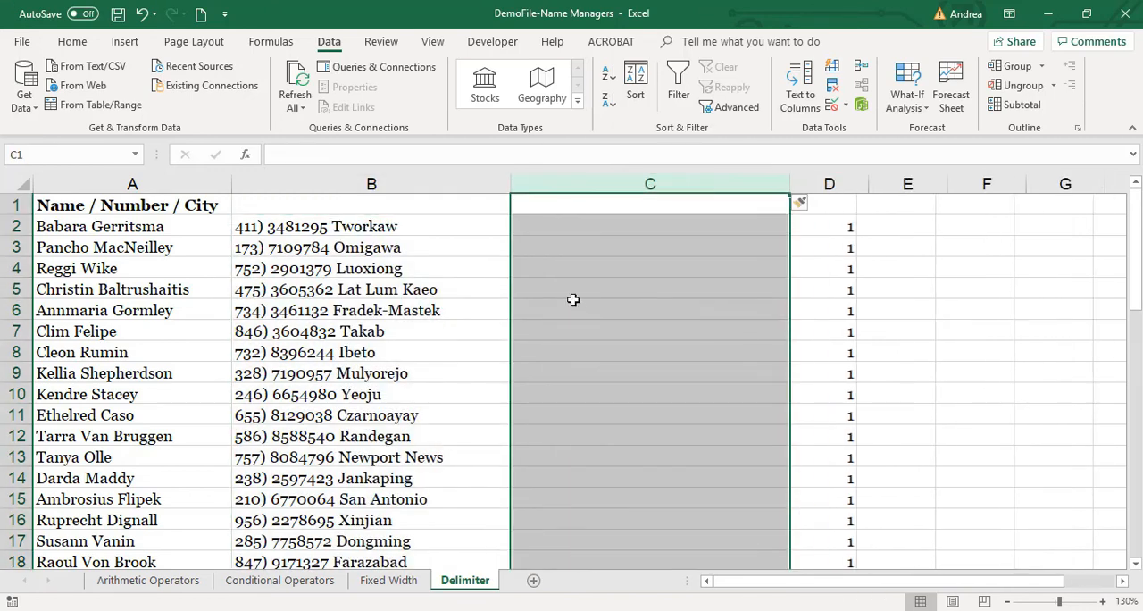
{"action": "left_click_drag", "start_coordinate": [789, 184], "coordinate": [668, 184]}
Split all of column B as Fixed width instead of Delimited, removing the break between area code and number.
{"action": "left_click", "coordinate": [411, 183]}
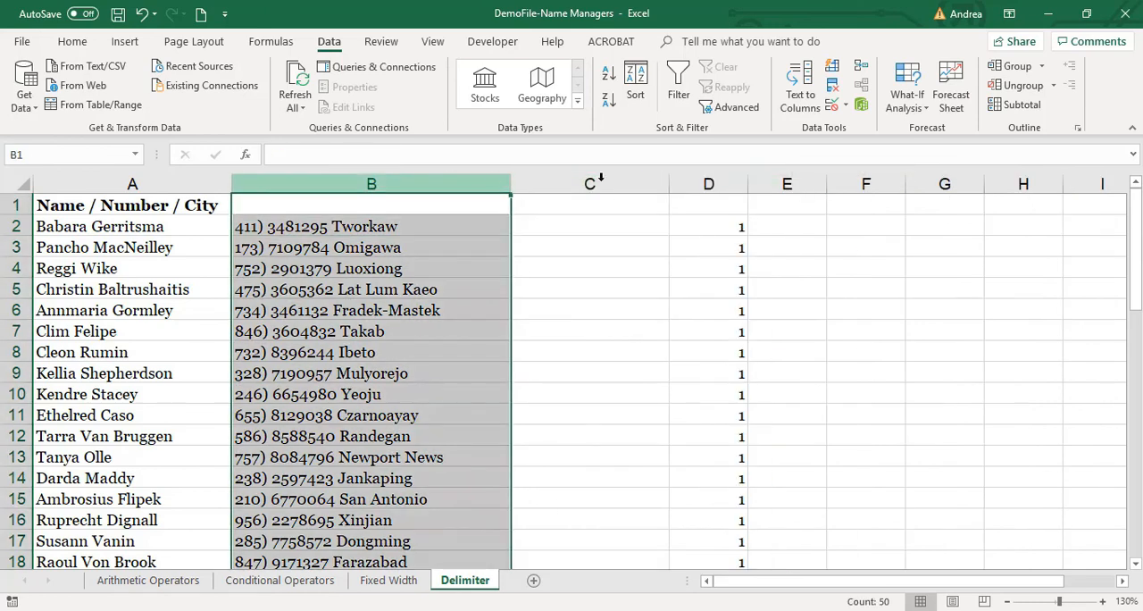
{"action": "left_click", "coordinate": [800, 88]}
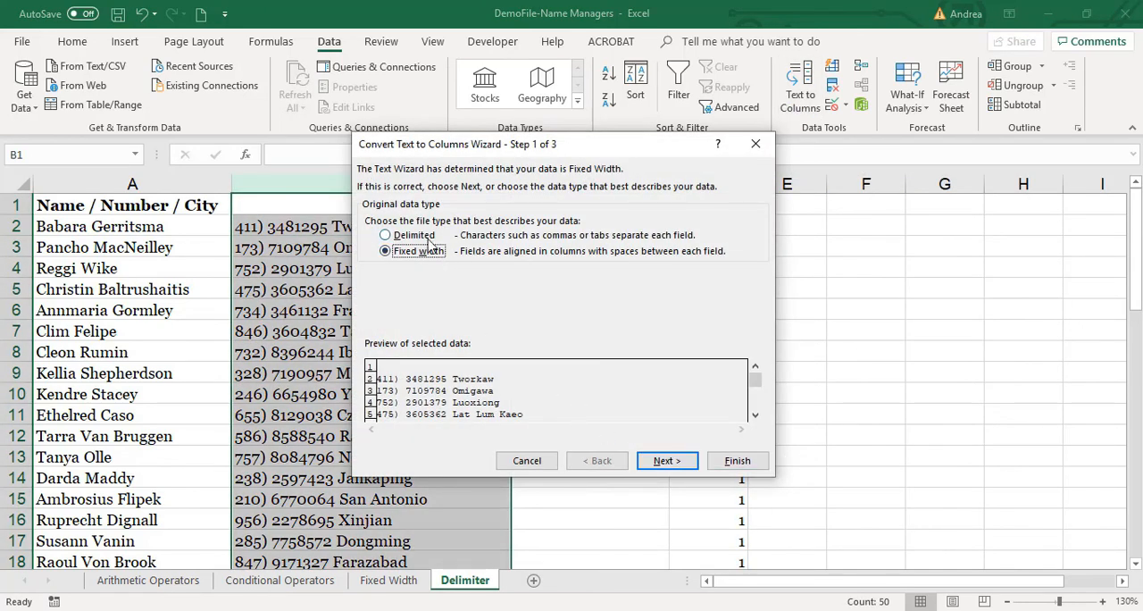
{"action": "left_click", "coordinate": [409, 235]}
{"action": "left_click", "coordinate": [667, 461]}
{"action": "left_click", "coordinate": [596, 460]}
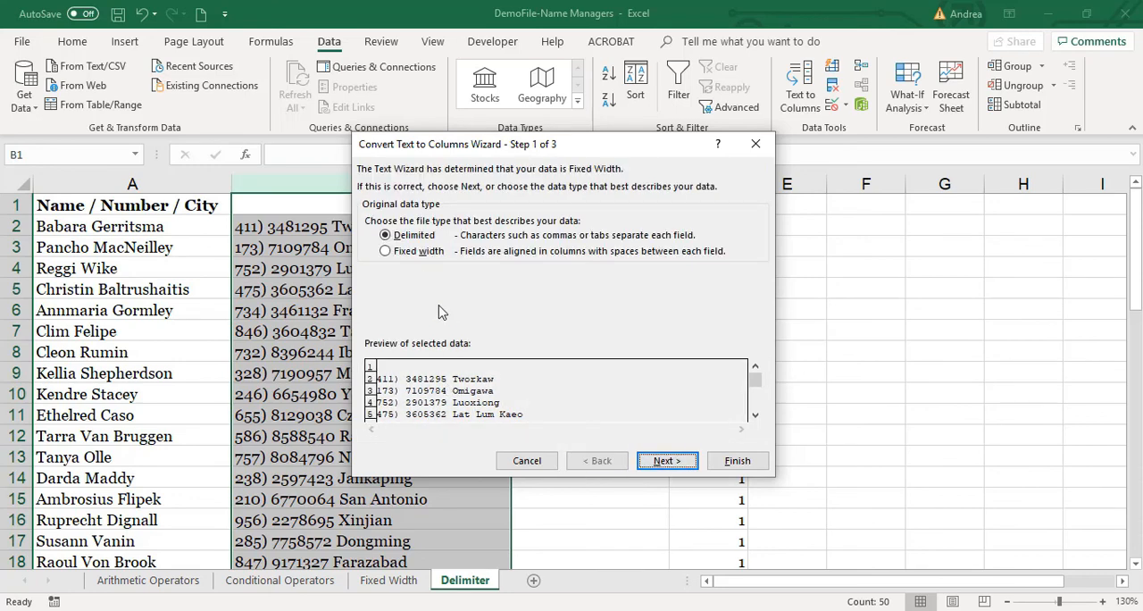
{"action": "left_click", "coordinate": [386, 251]}
{"action": "left_click", "coordinate": [662, 463]}
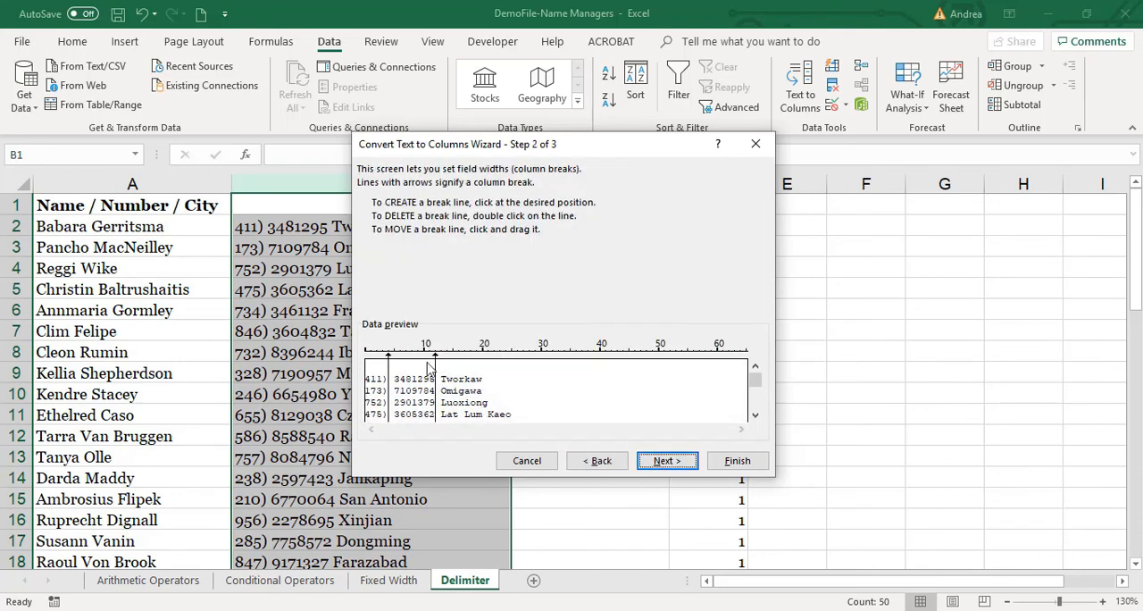
{"action": "double_click", "coordinate": [388, 376]}
{"action": "left_click", "coordinate": [734, 461]}
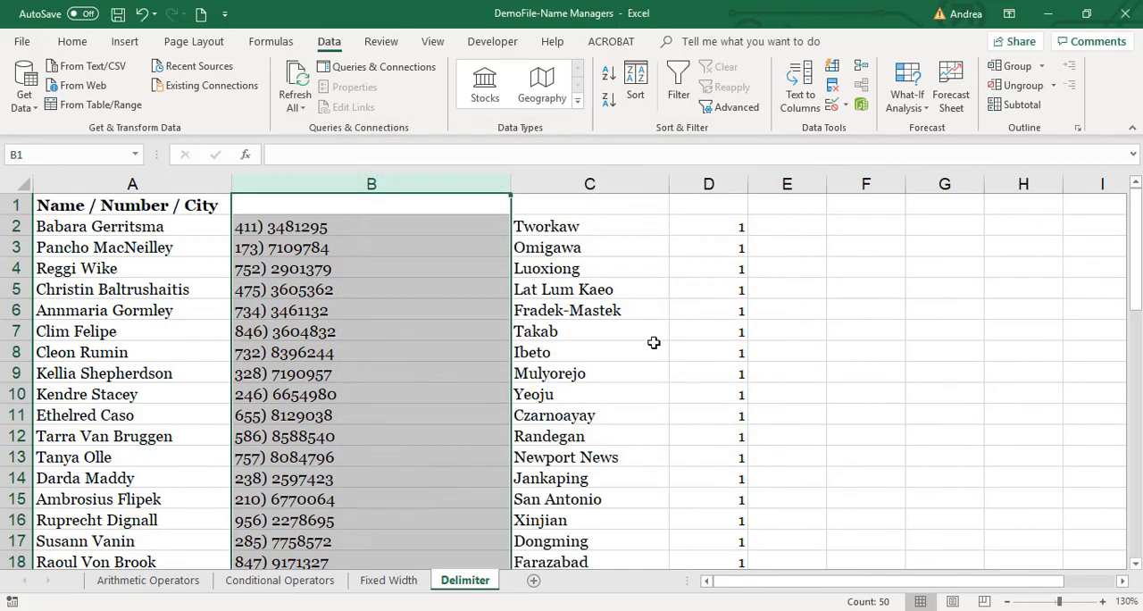
Review the cities beside the column of 1s and autofit column B to the separated numbers.
{"action": "left_click_drag", "start_coordinate": [605, 183], "coordinate": [701, 190]}
{"action": "left_click", "coordinate": [706, 247]}
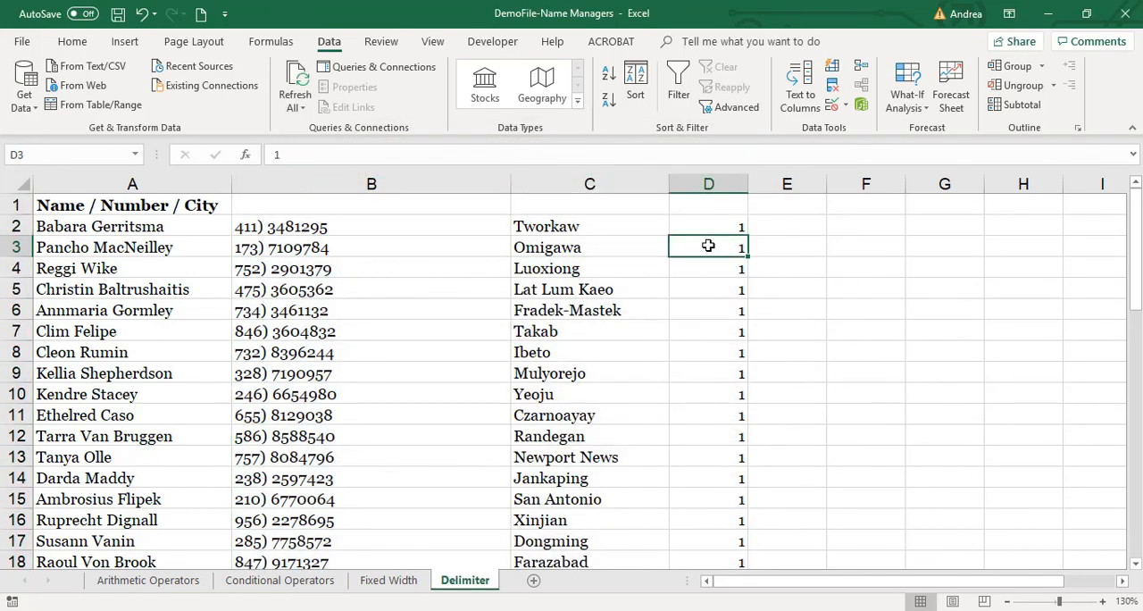
{"action": "left_click", "coordinate": [634, 368]}
{"action": "double_click", "coordinate": [509, 183]}
{"action": "left_click", "coordinate": [641, 487]}
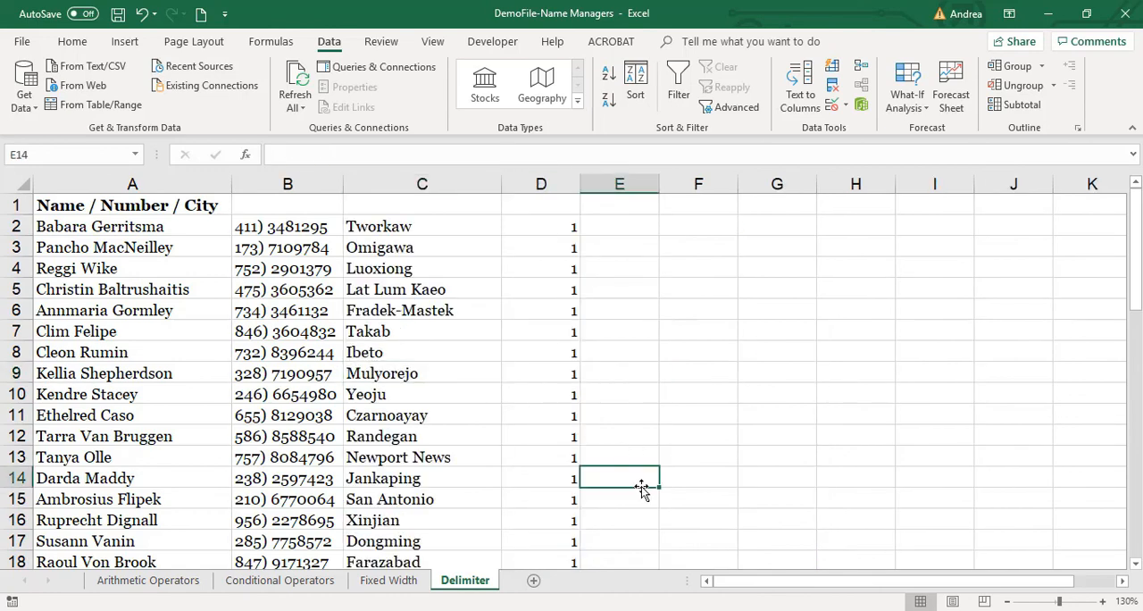
Switch to the Assignment #5_Name Managers workbook and examine the yellow Total Income and Balance cells on Budget Overview.
{"action": "left_click", "coordinate": [104, 213]}
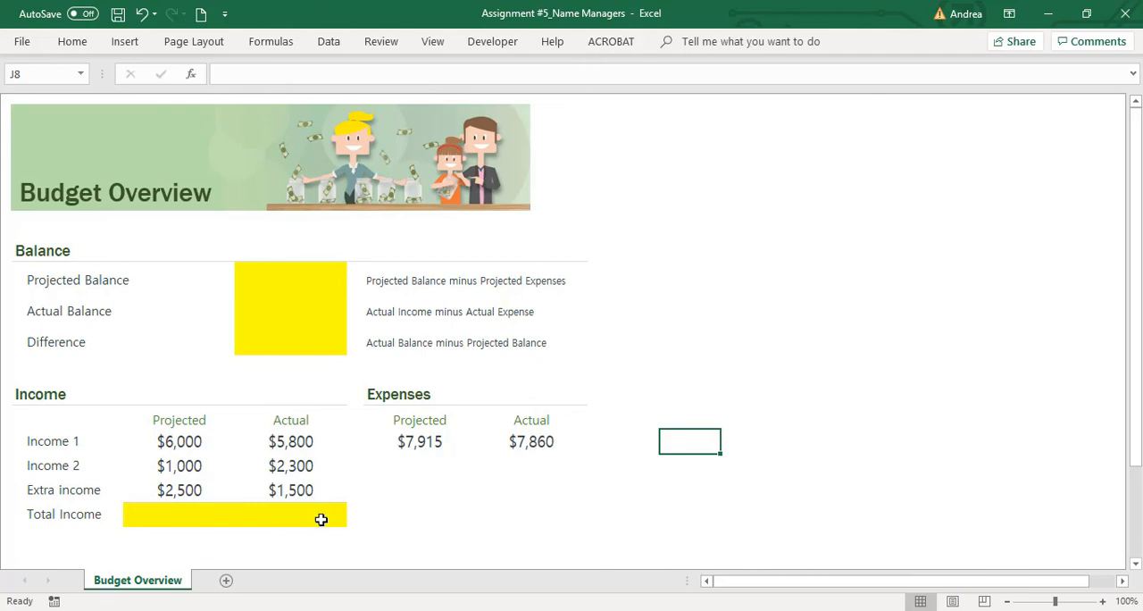
{"action": "left_click_drag", "start_coordinate": [228, 513], "coordinate": [309, 502]}
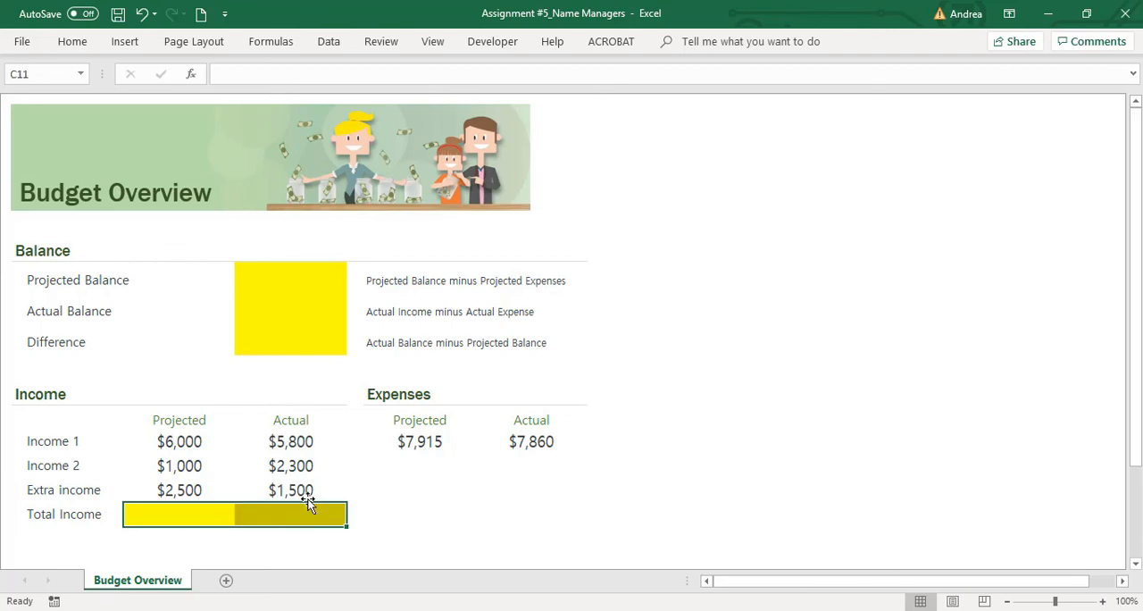
{"action": "left_click", "coordinate": [276, 284]}
{"action": "left_click_drag", "start_coordinate": [278, 302], "coordinate": [281, 351]}
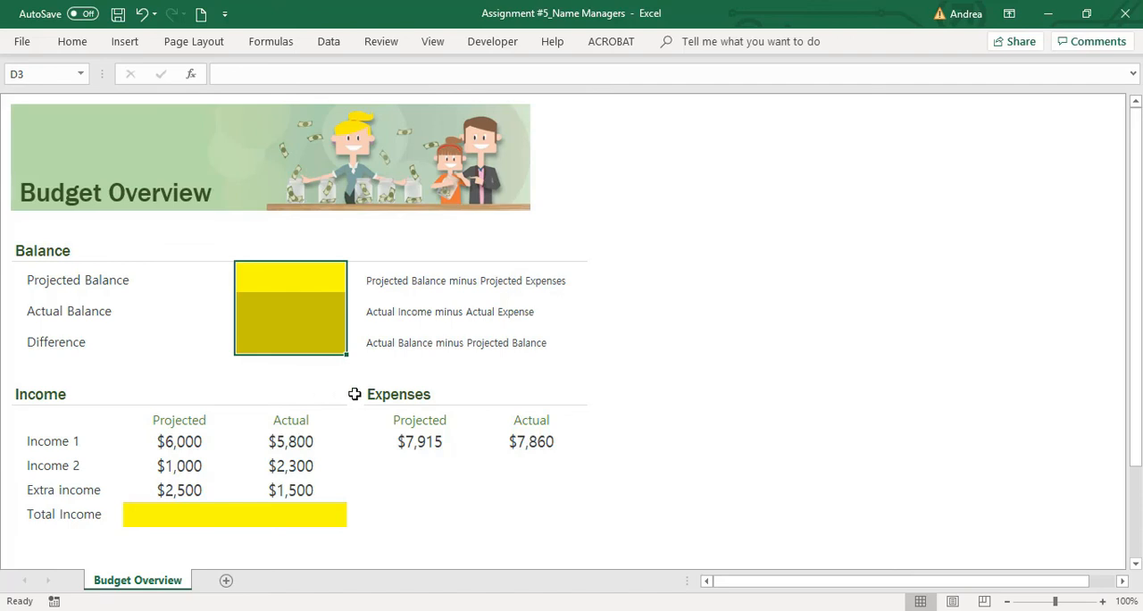
Examine the formula descriptions beside the three Balance rows and the Projected and Actual Expenses headings.
{"action": "left_click_drag", "start_coordinate": [405, 278], "coordinate": [541, 279]}
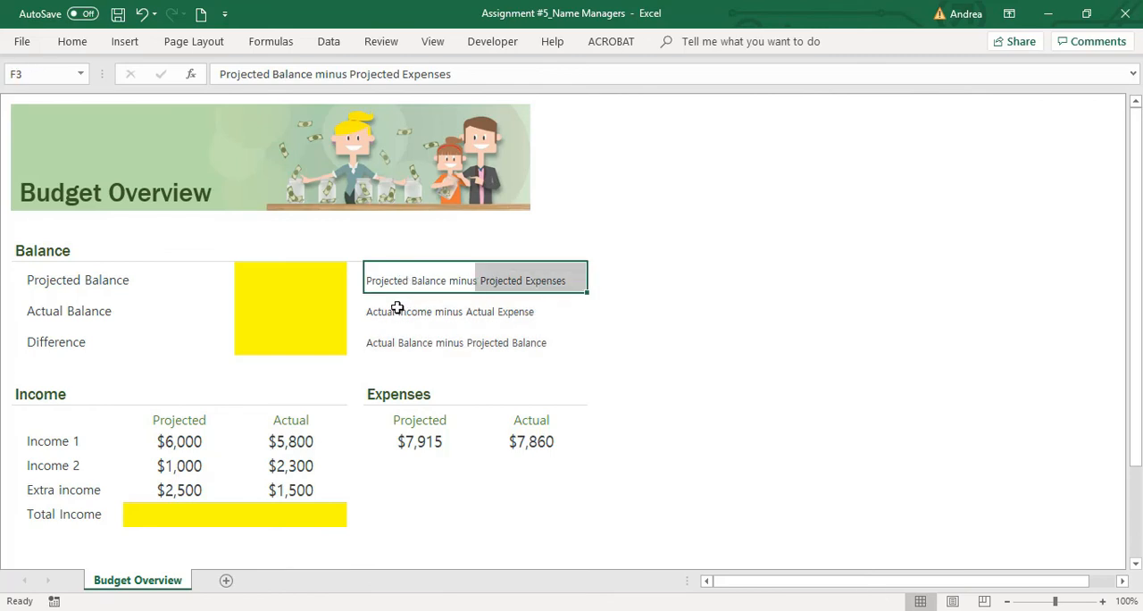
{"action": "left_click_drag", "start_coordinate": [397, 307], "coordinate": [535, 301]}
{"action": "left_click_drag", "start_coordinate": [404, 339], "coordinate": [545, 340]}
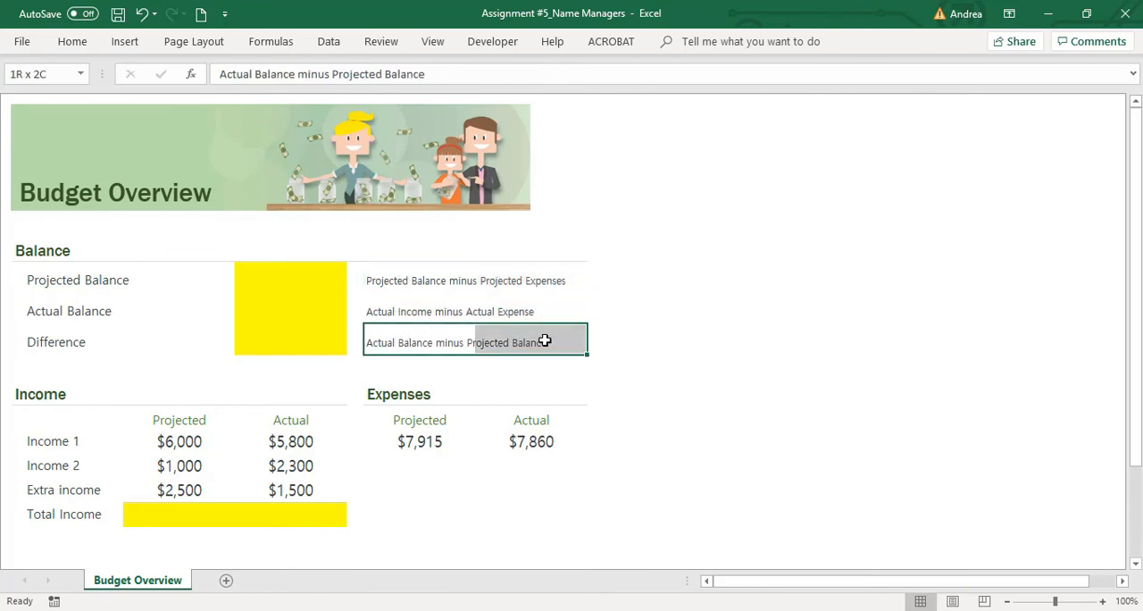
{"action": "left_click", "coordinate": [434, 424]}
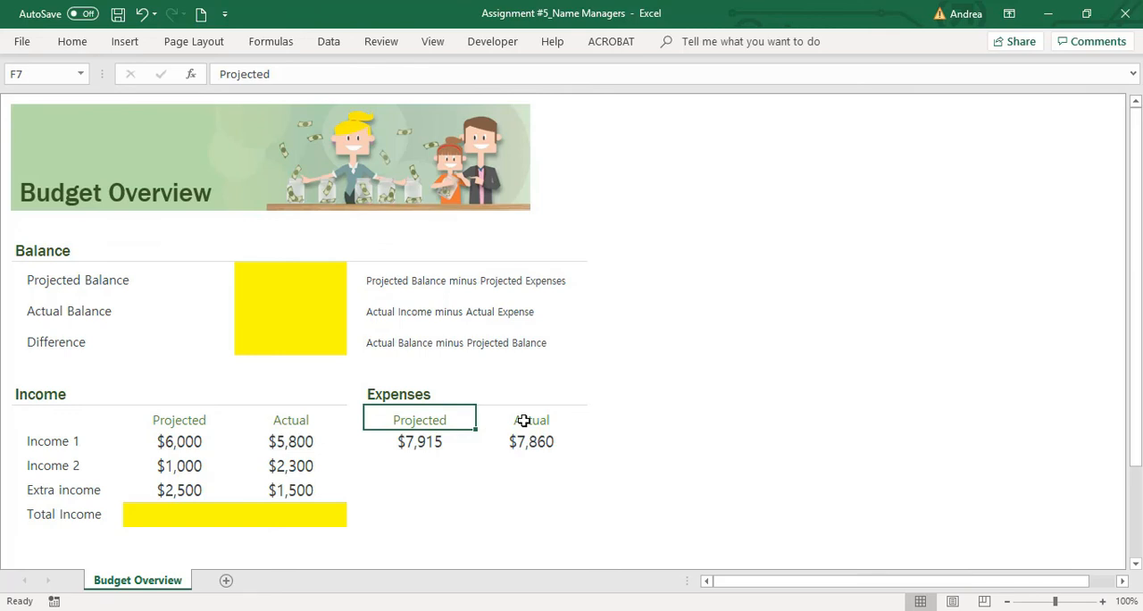
{"action": "left_click", "coordinate": [523, 420]}
Review the Income table and the empty yellow cells for Total Income, Projected Balance, Actual Balance and Difference.
{"action": "left_click_drag", "start_coordinate": [51, 426], "coordinate": [309, 510]}
{"action": "left_click", "coordinate": [160, 511]}
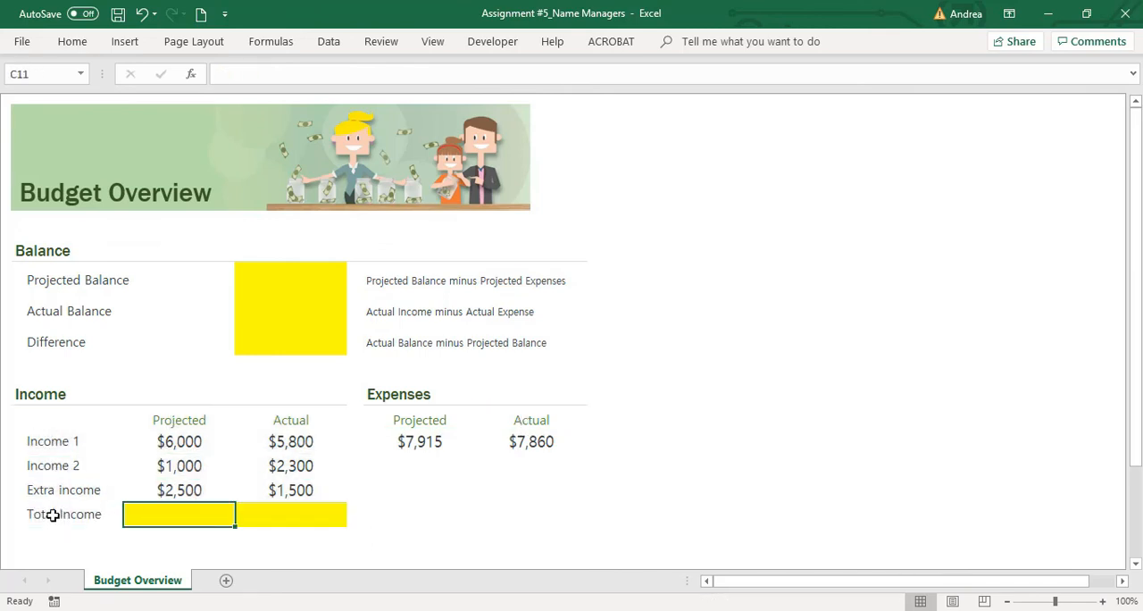
{"action": "left_click_drag", "start_coordinate": [54, 515], "coordinate": [309, 510]}
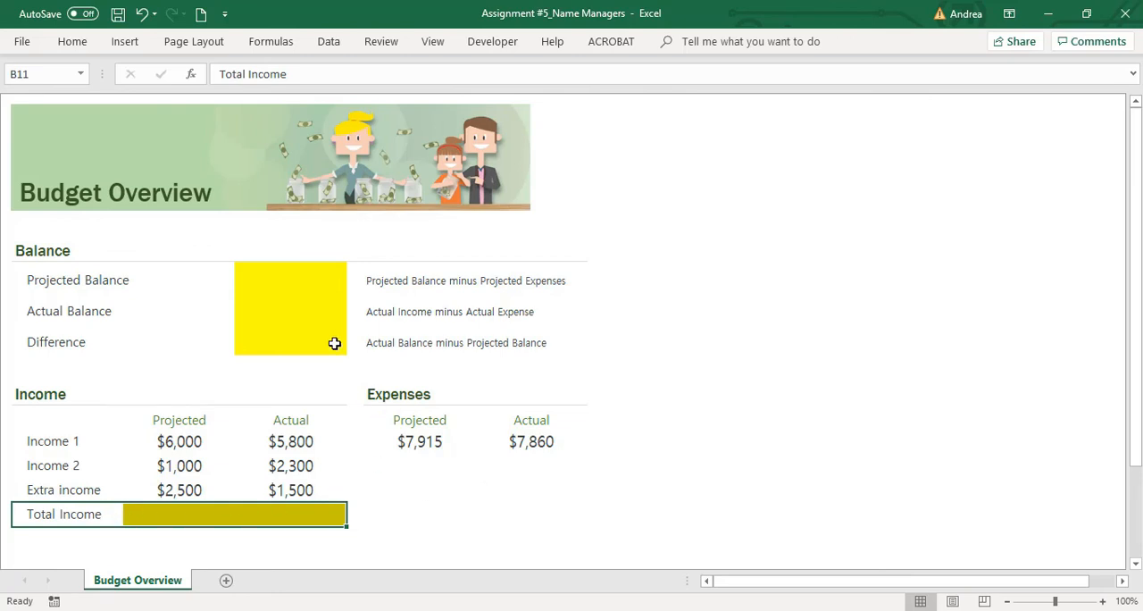
{"action": "left_click_drag", "start_coordinate": [302, 275], "coordinate": [306, 336]}
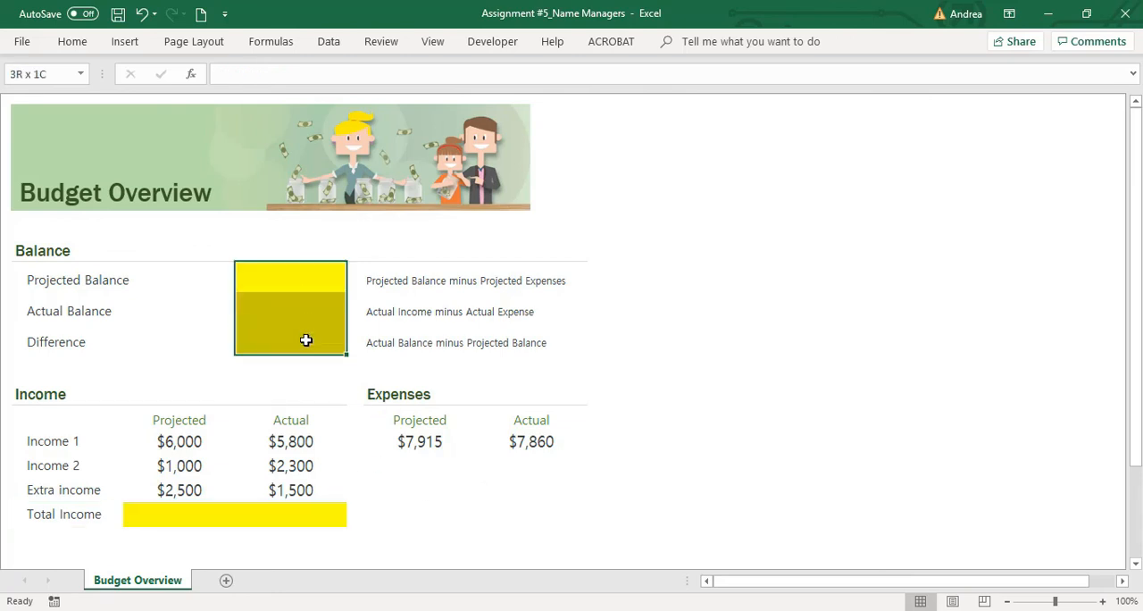
{"action": "left_click", "coordinate": [311, 275]}
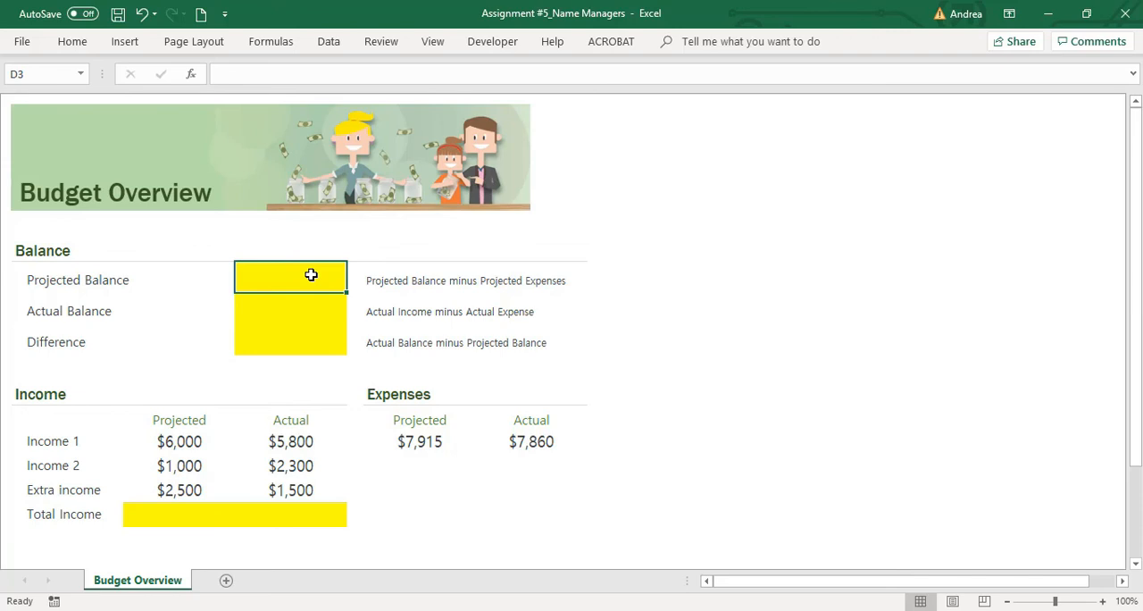
{"action": "left_click", "coordinate": [79, 517]}
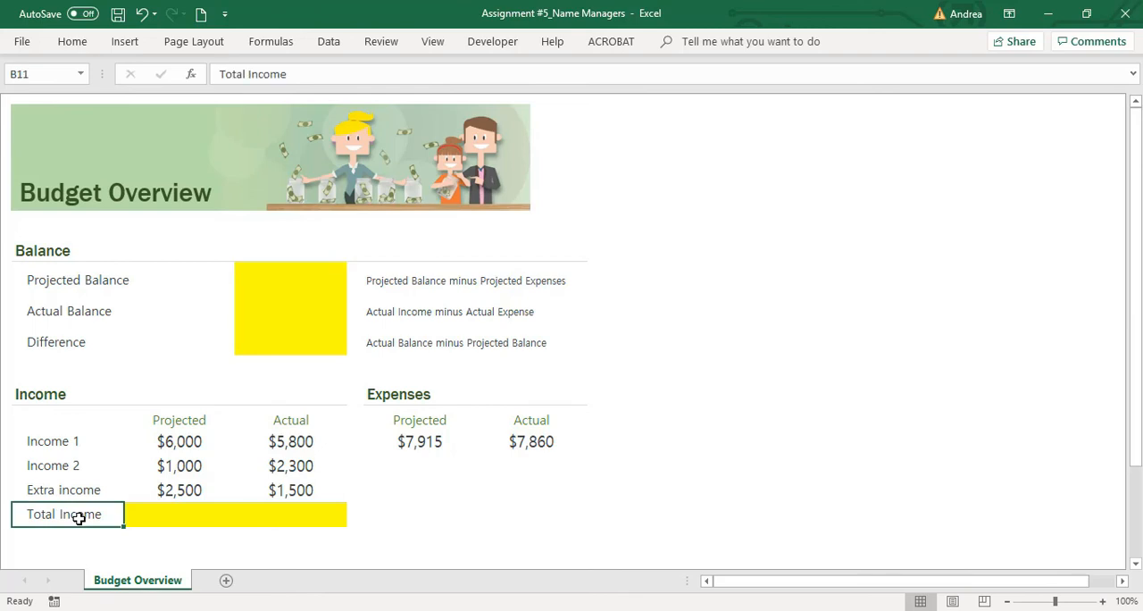
{"action": "left_click", "coordinate": [194, 518]}
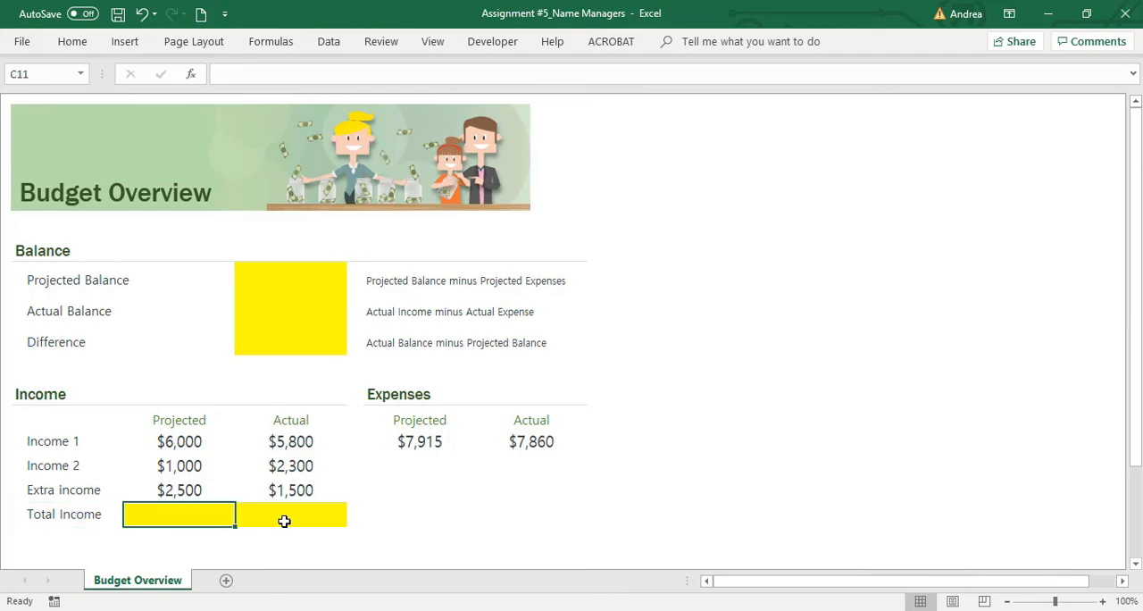
{"action": "left_click", "coordinate": [284, 518]}
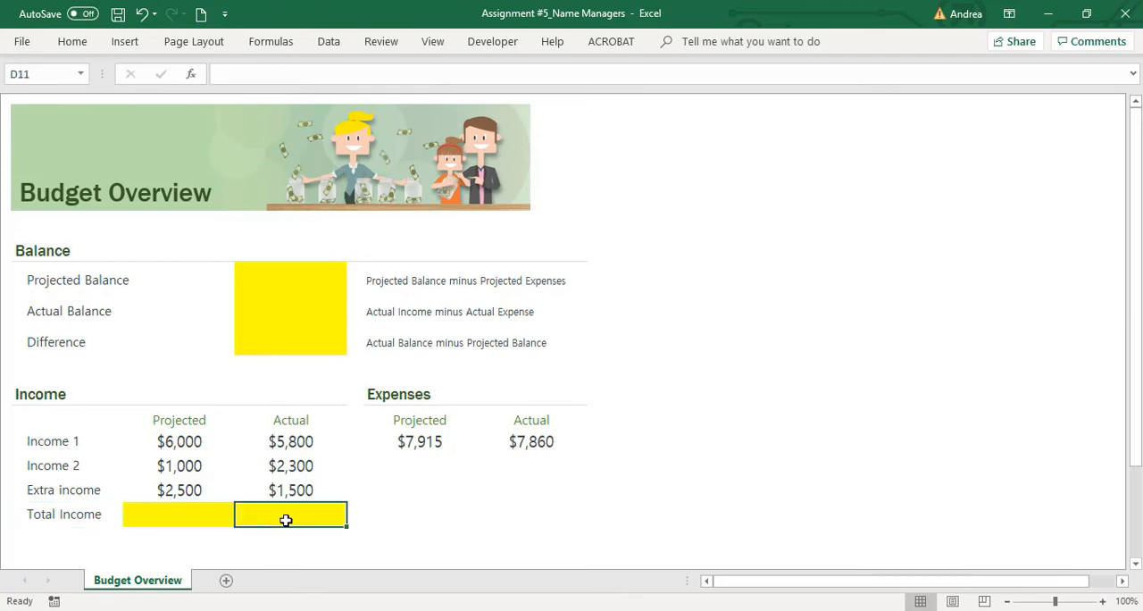
{"action": "left_click", "coordinate": [420, 514]}
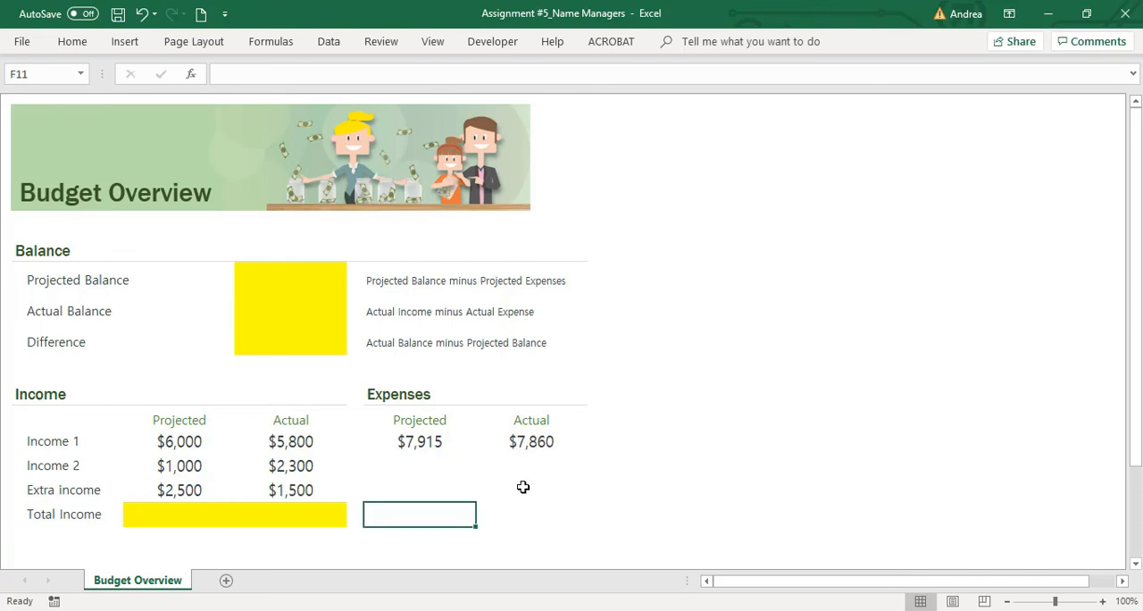